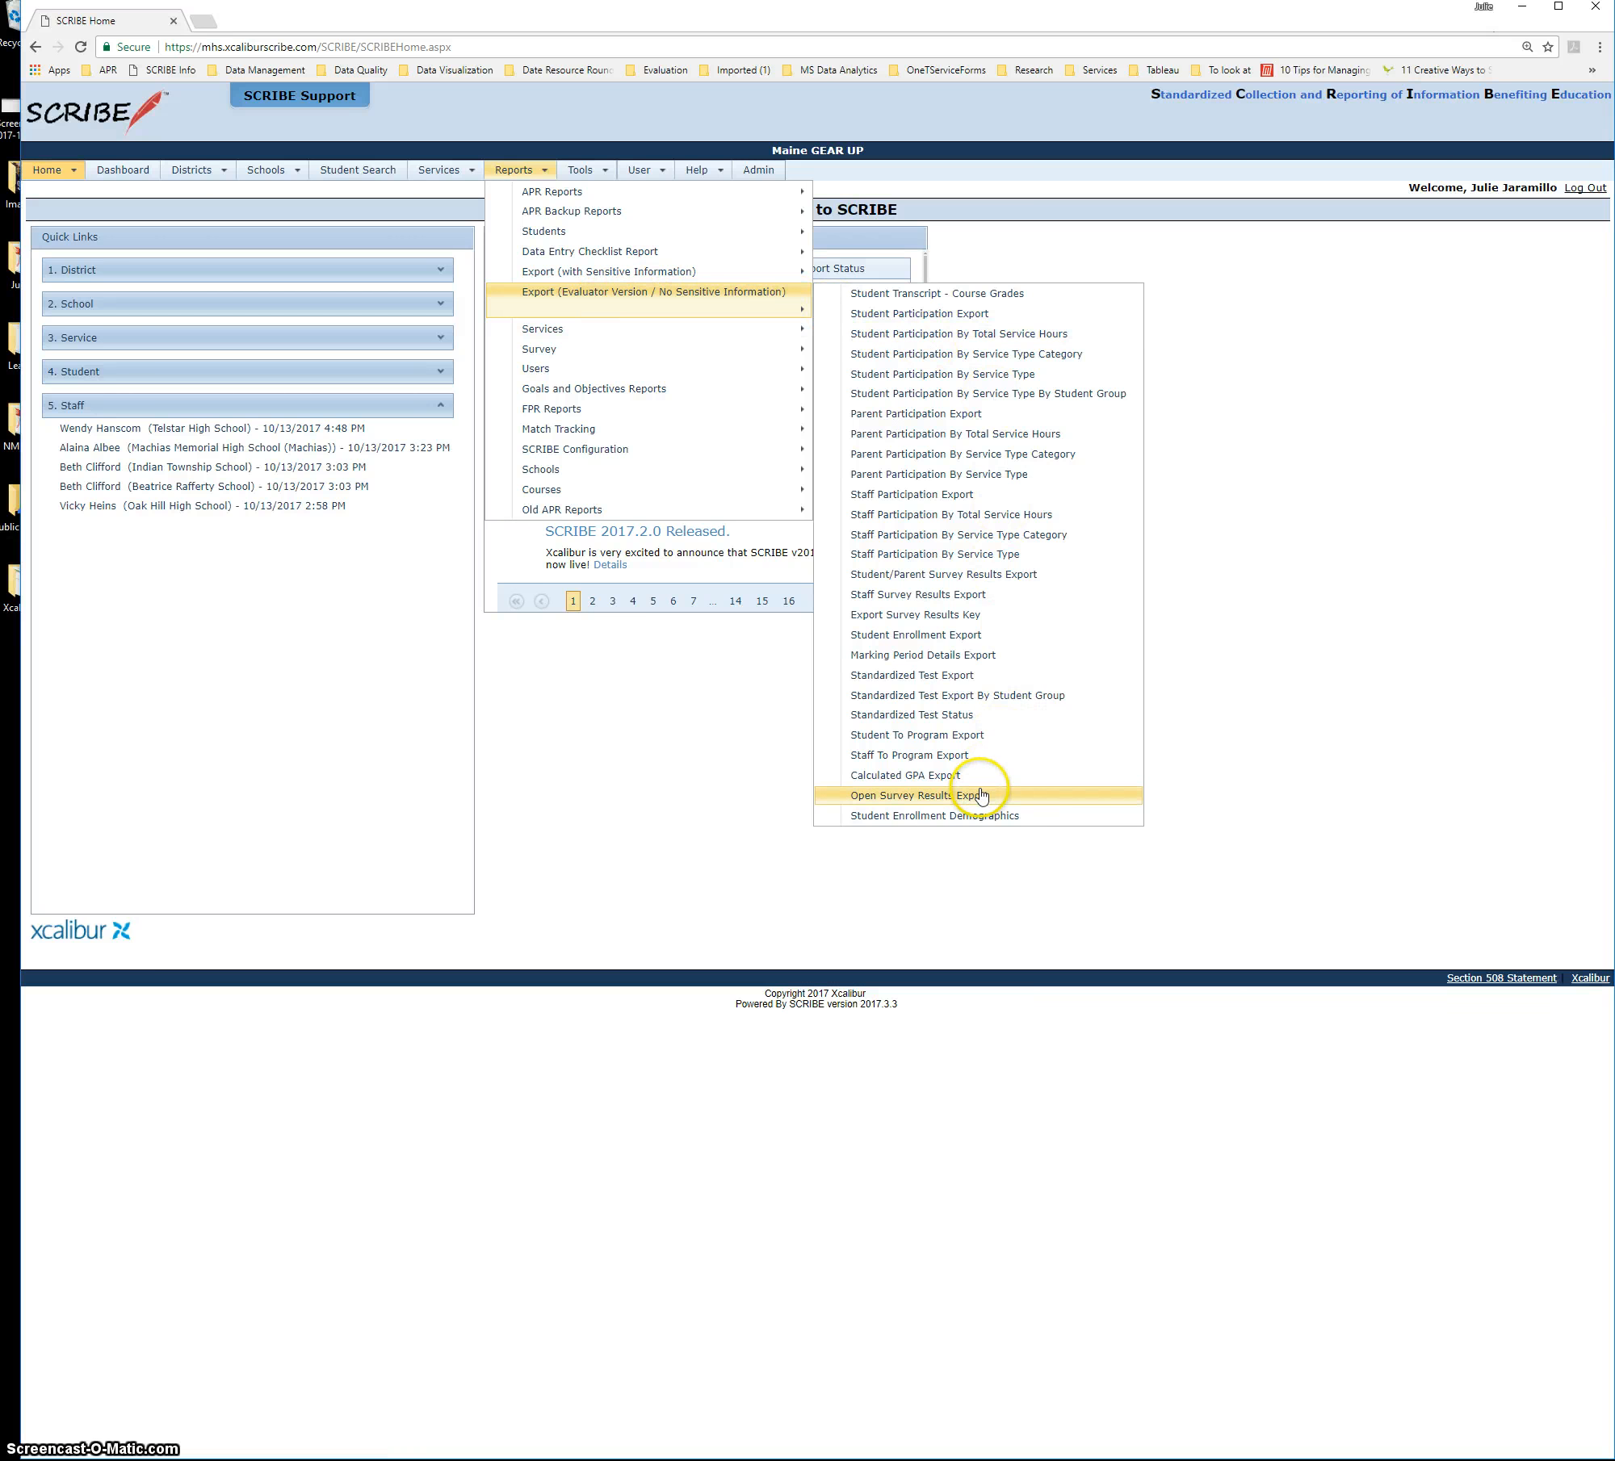
- Generate the evaluator-version Open Survey Results Export for school year 2017 - 2018 and the 2017-18 GU-ME College Visit Survey
left_click(1035, 798)
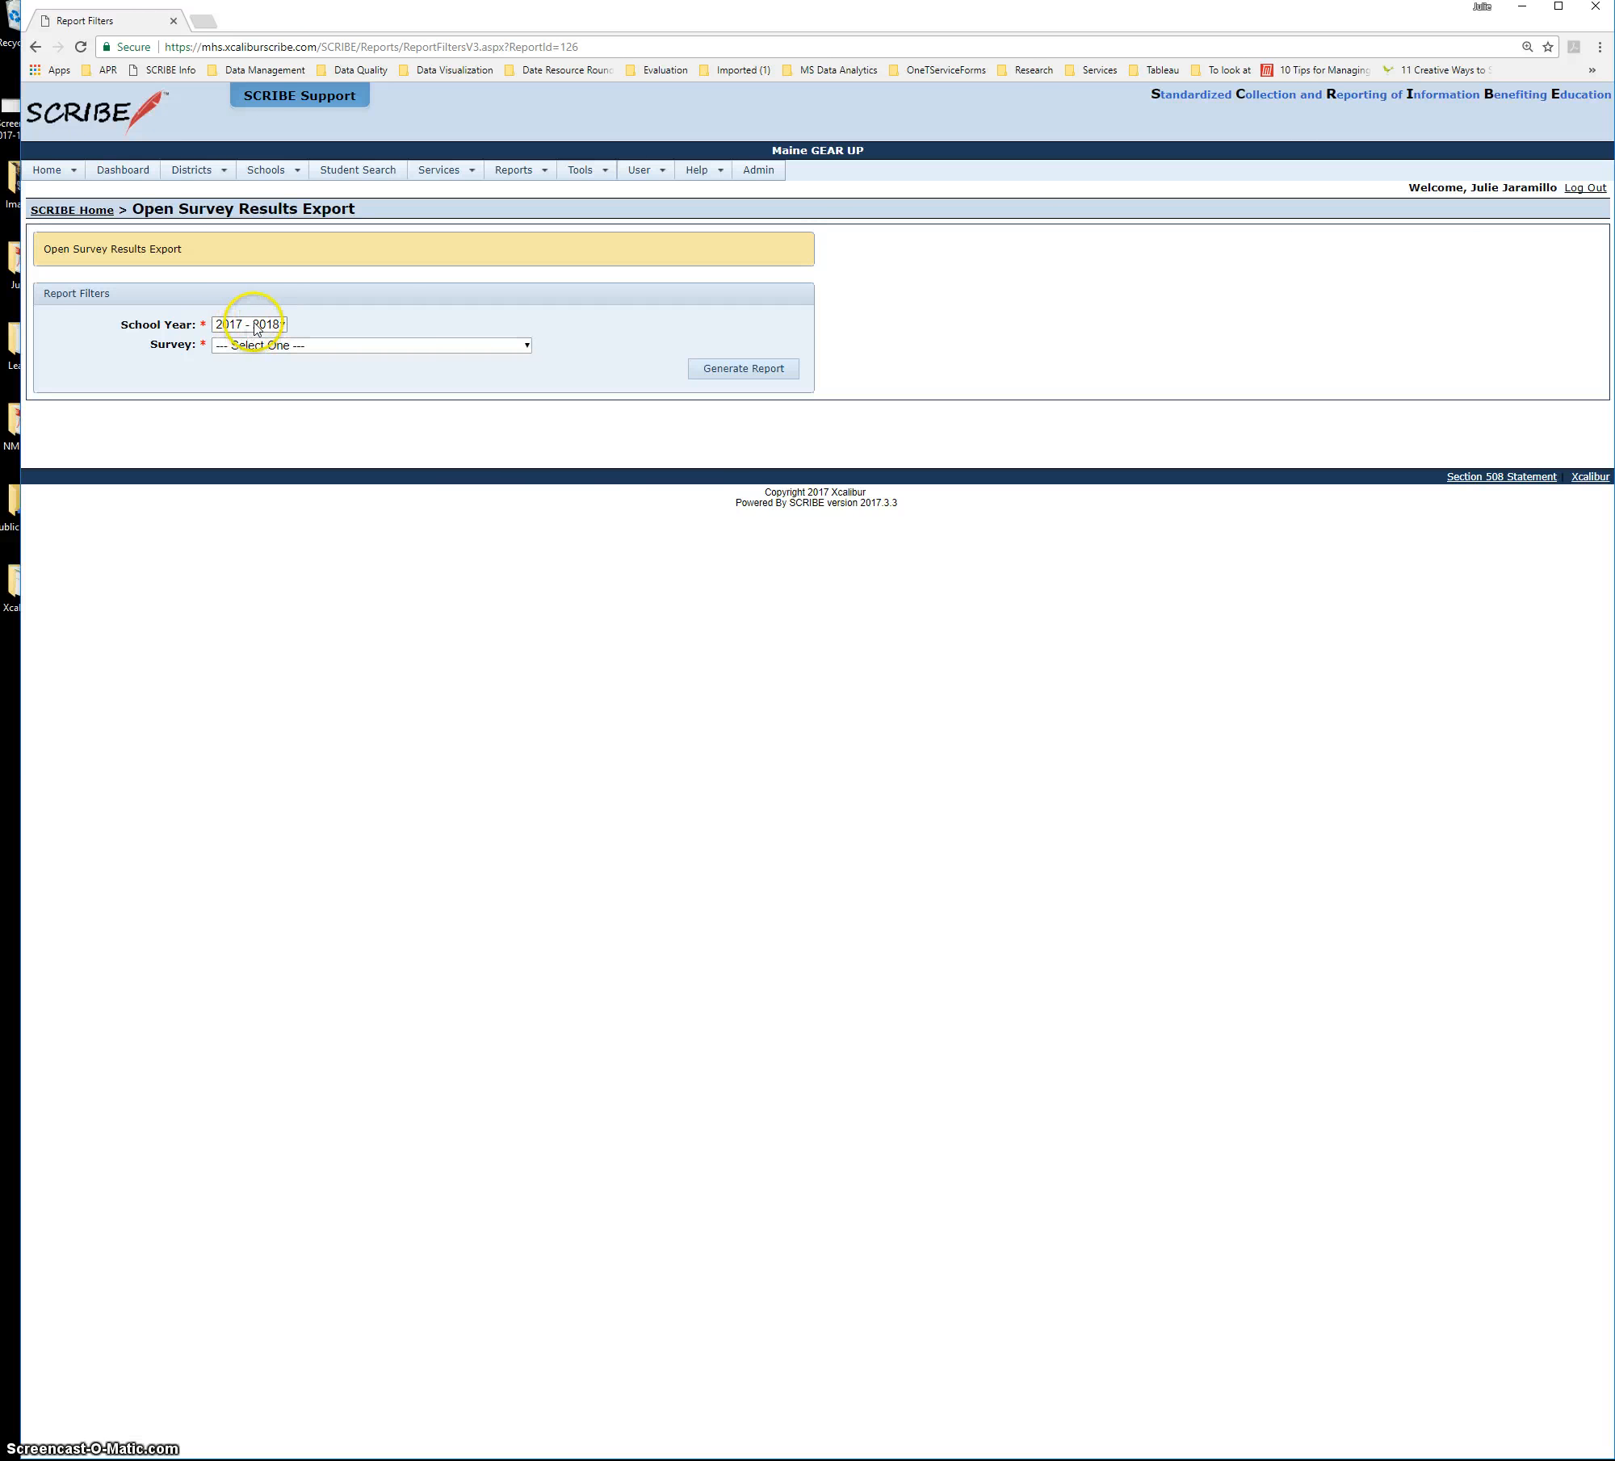
left_click(361, 347)
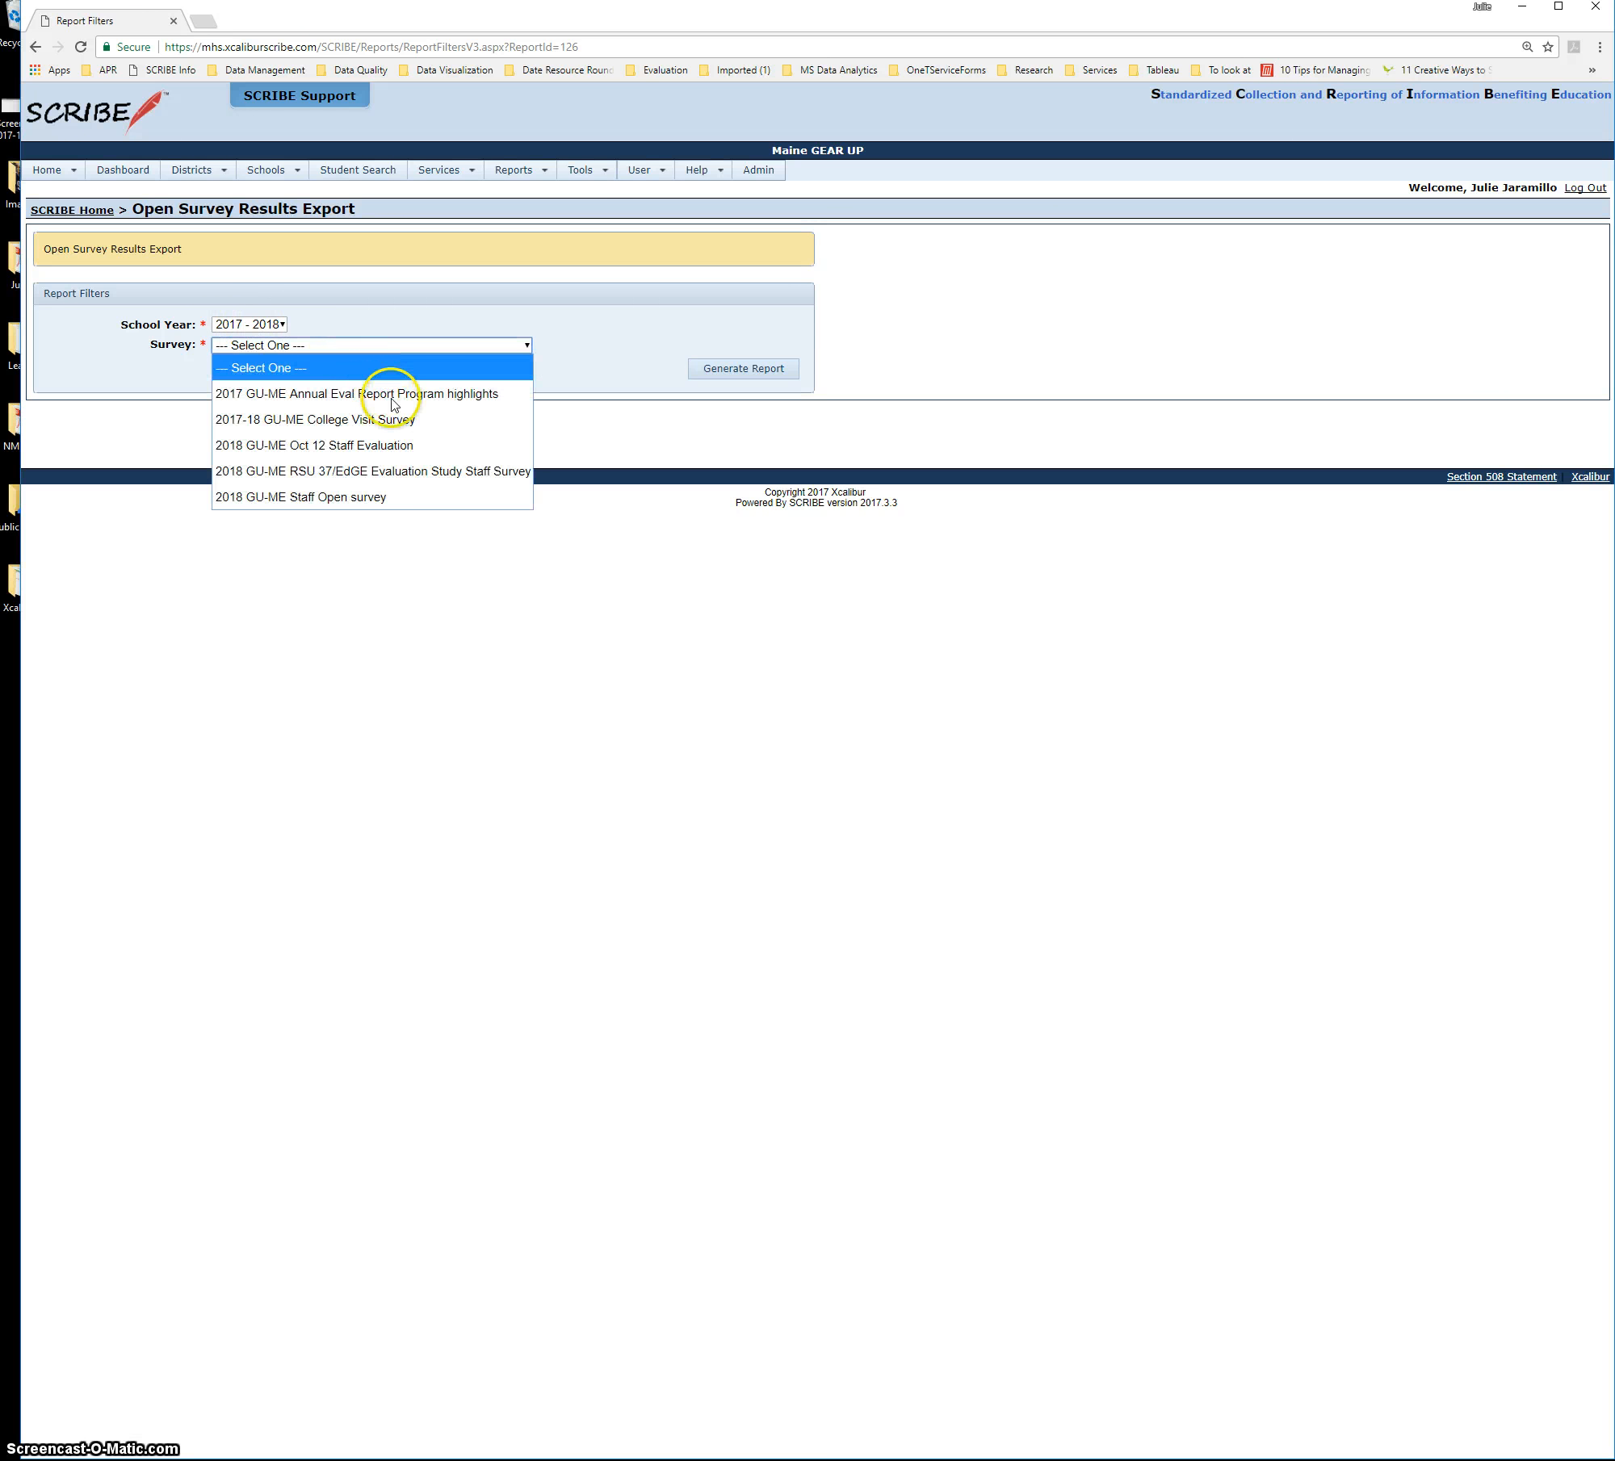
left_click(395, 428)
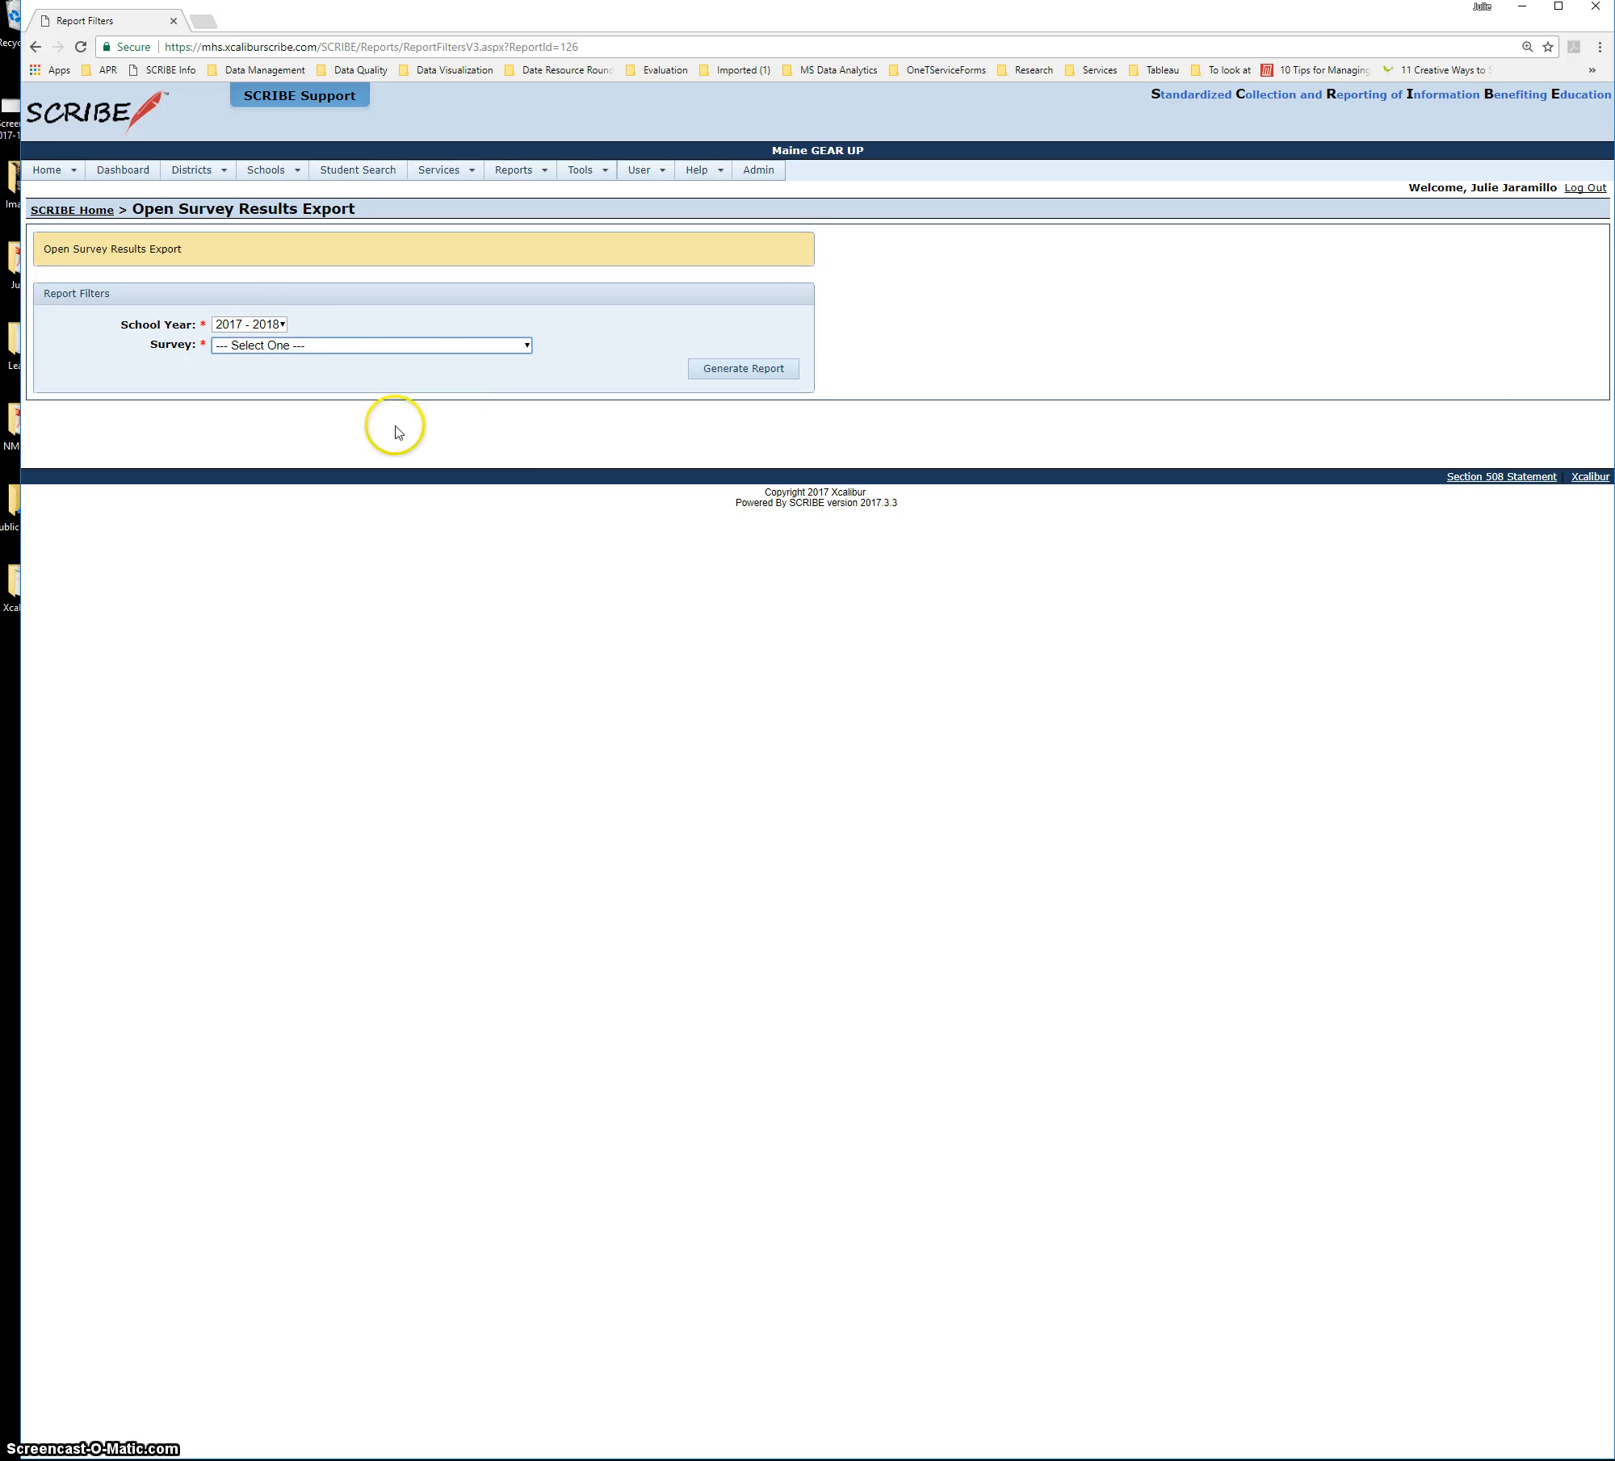
left_click(727, 372)
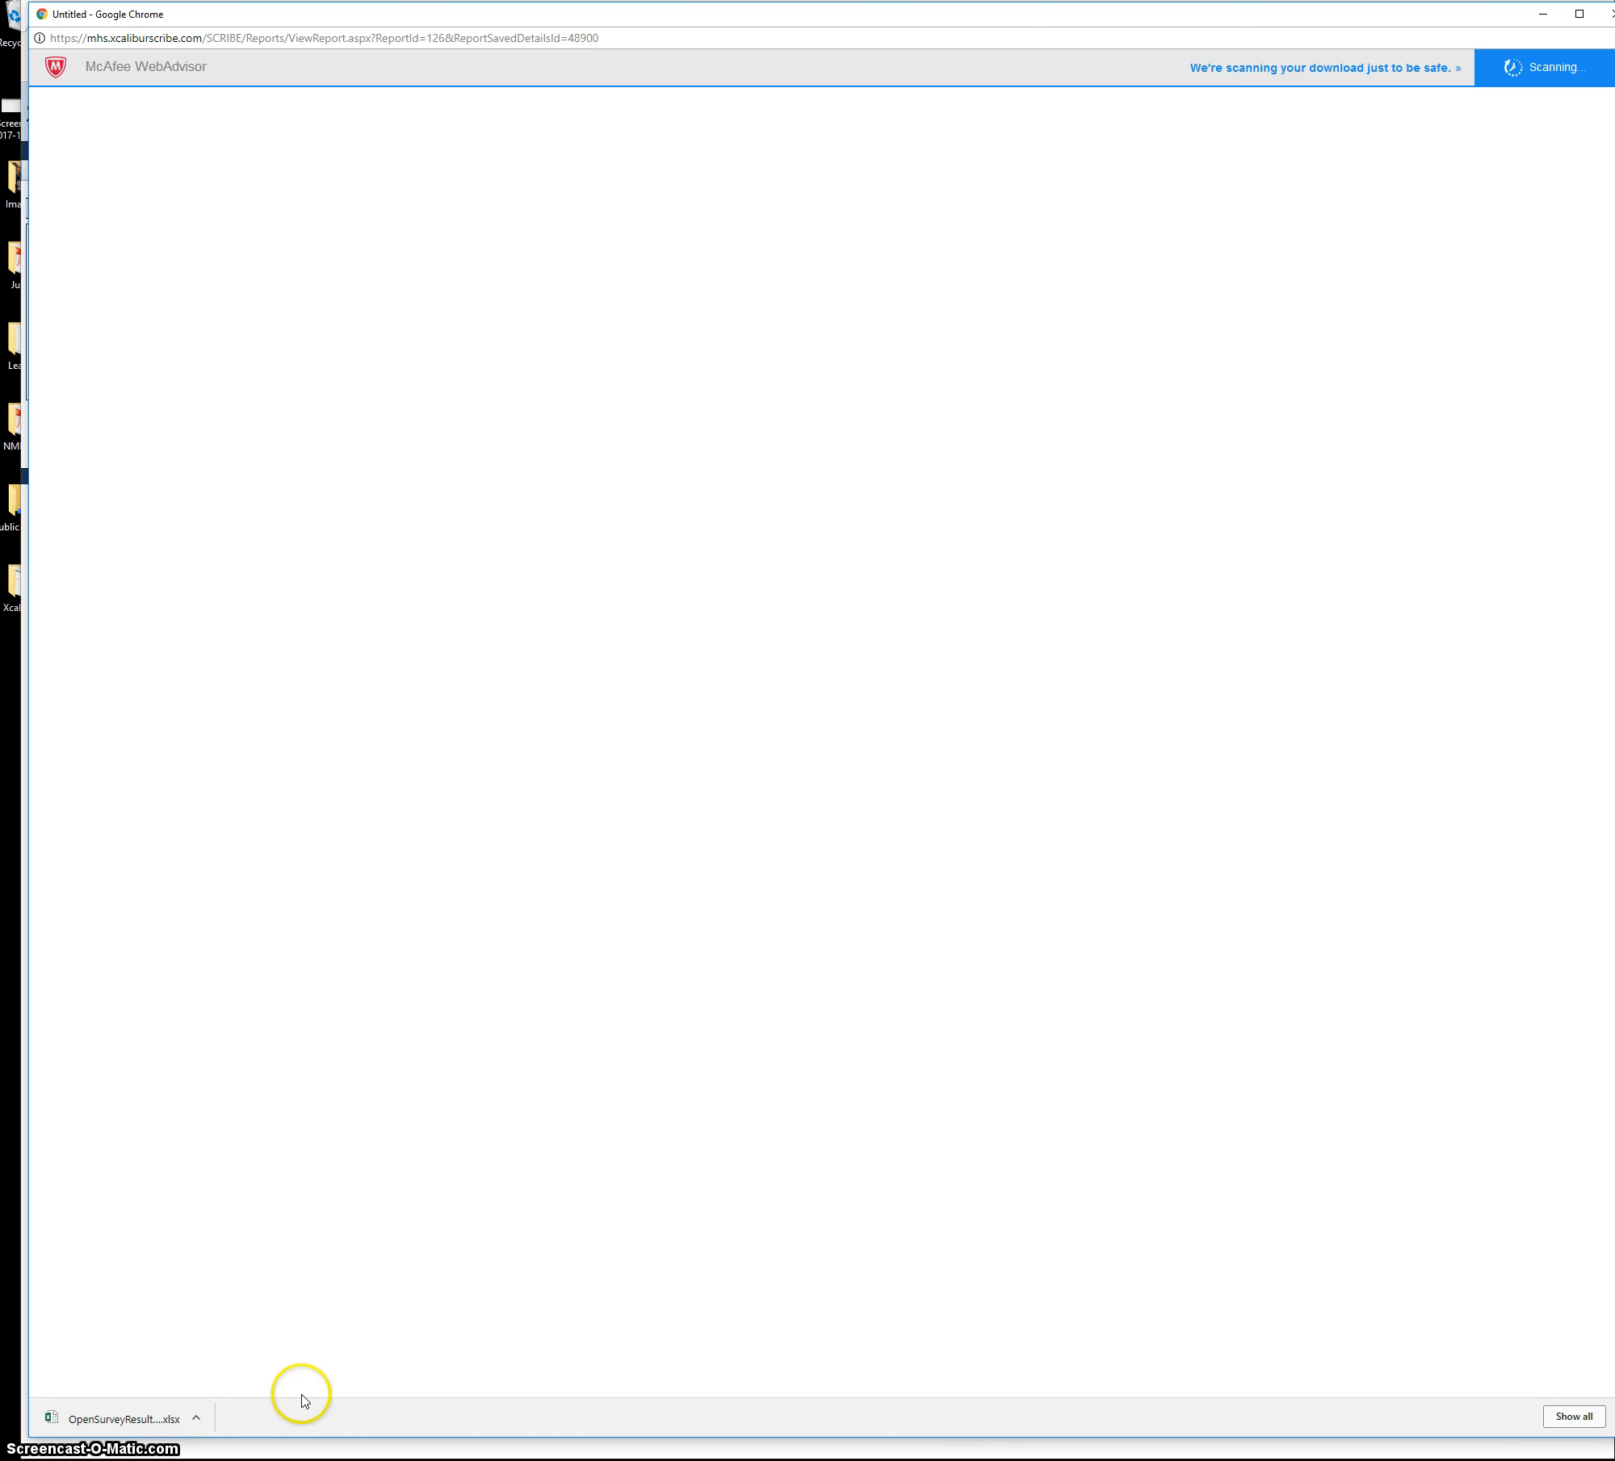
- Open the downloaded survey results workbook in Excel, enable editing, and enlarge its window to fill the screen
left_click(126, 1413)
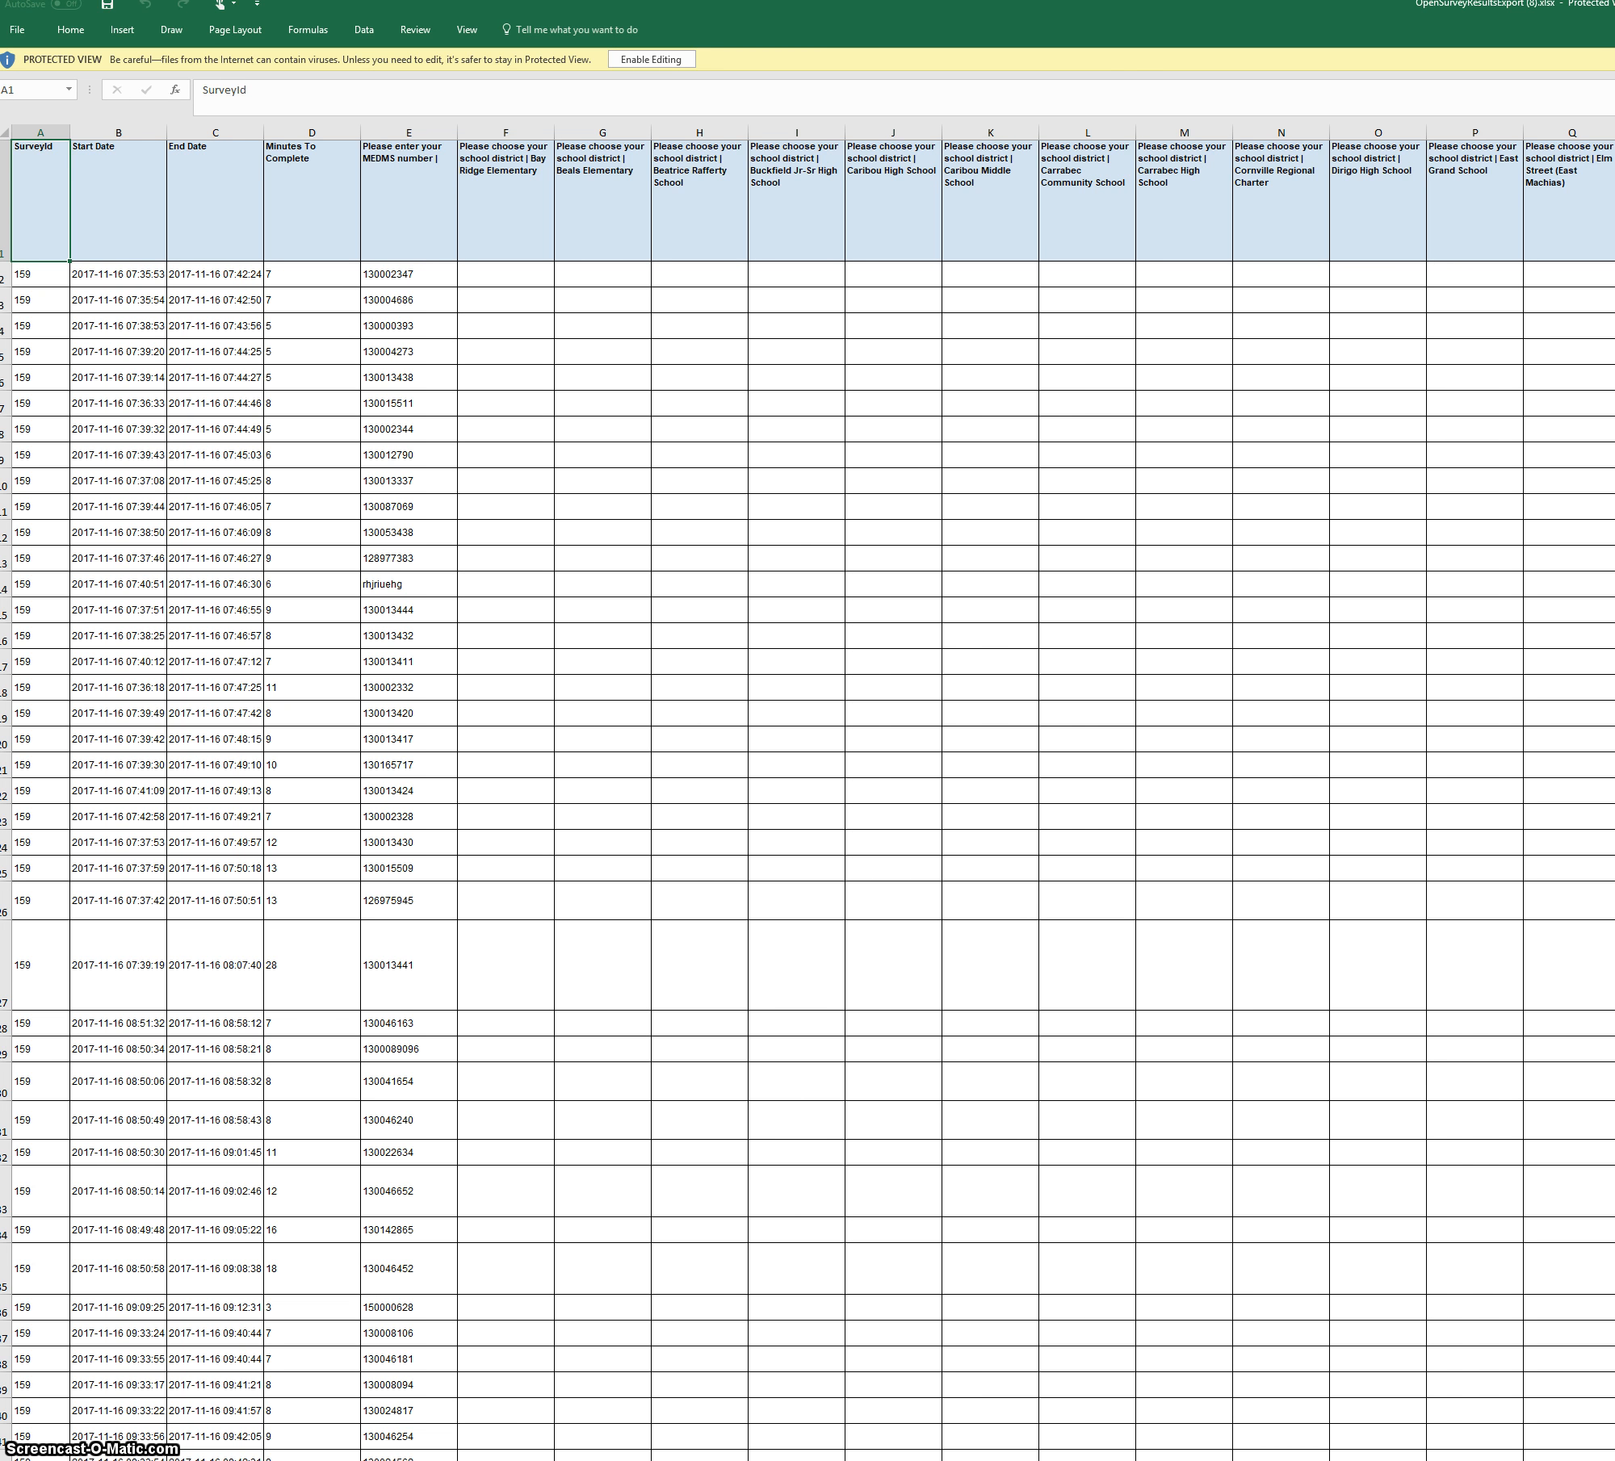
left_click(661, 61)
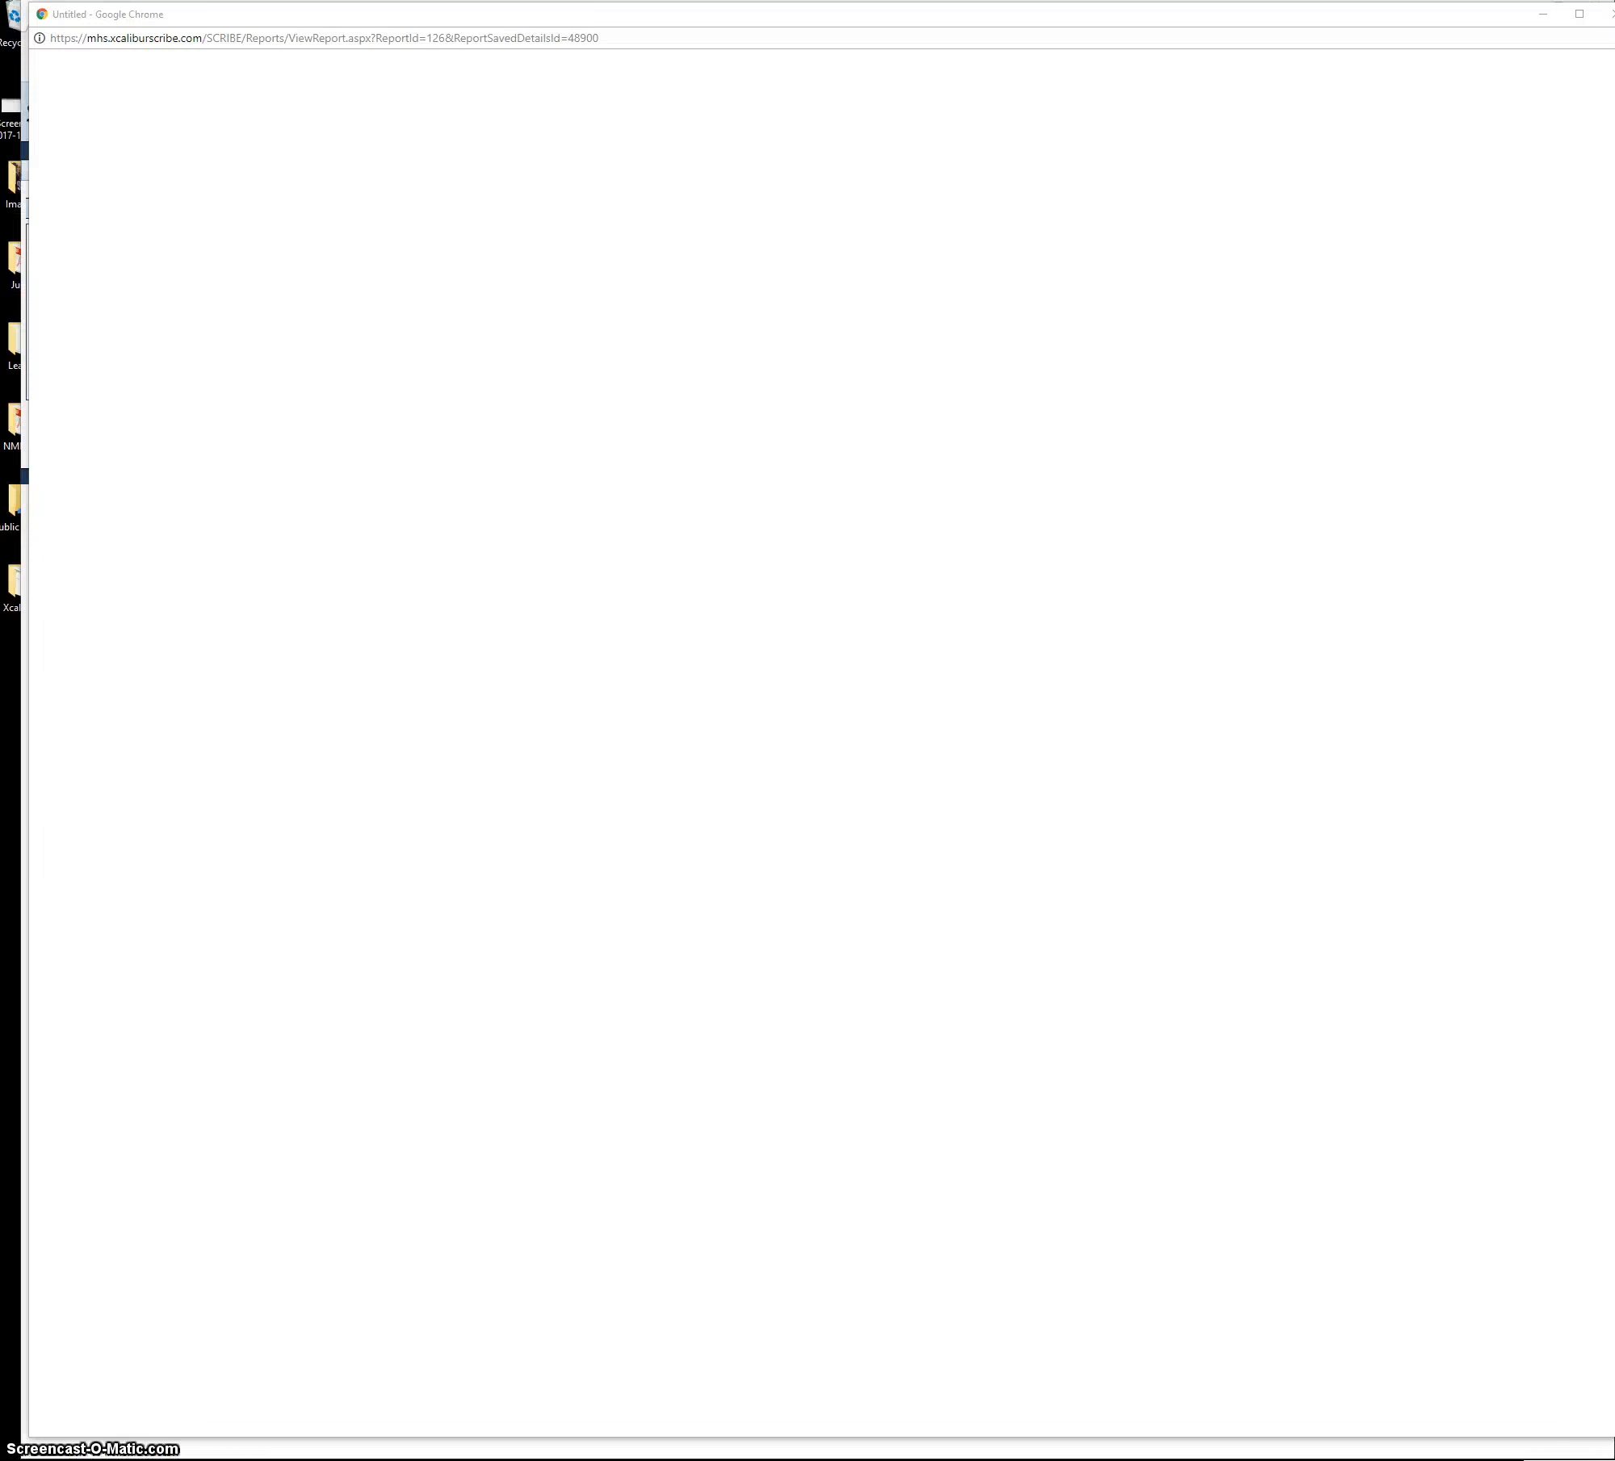
left_click_drag(1613, 517, 835, 32)
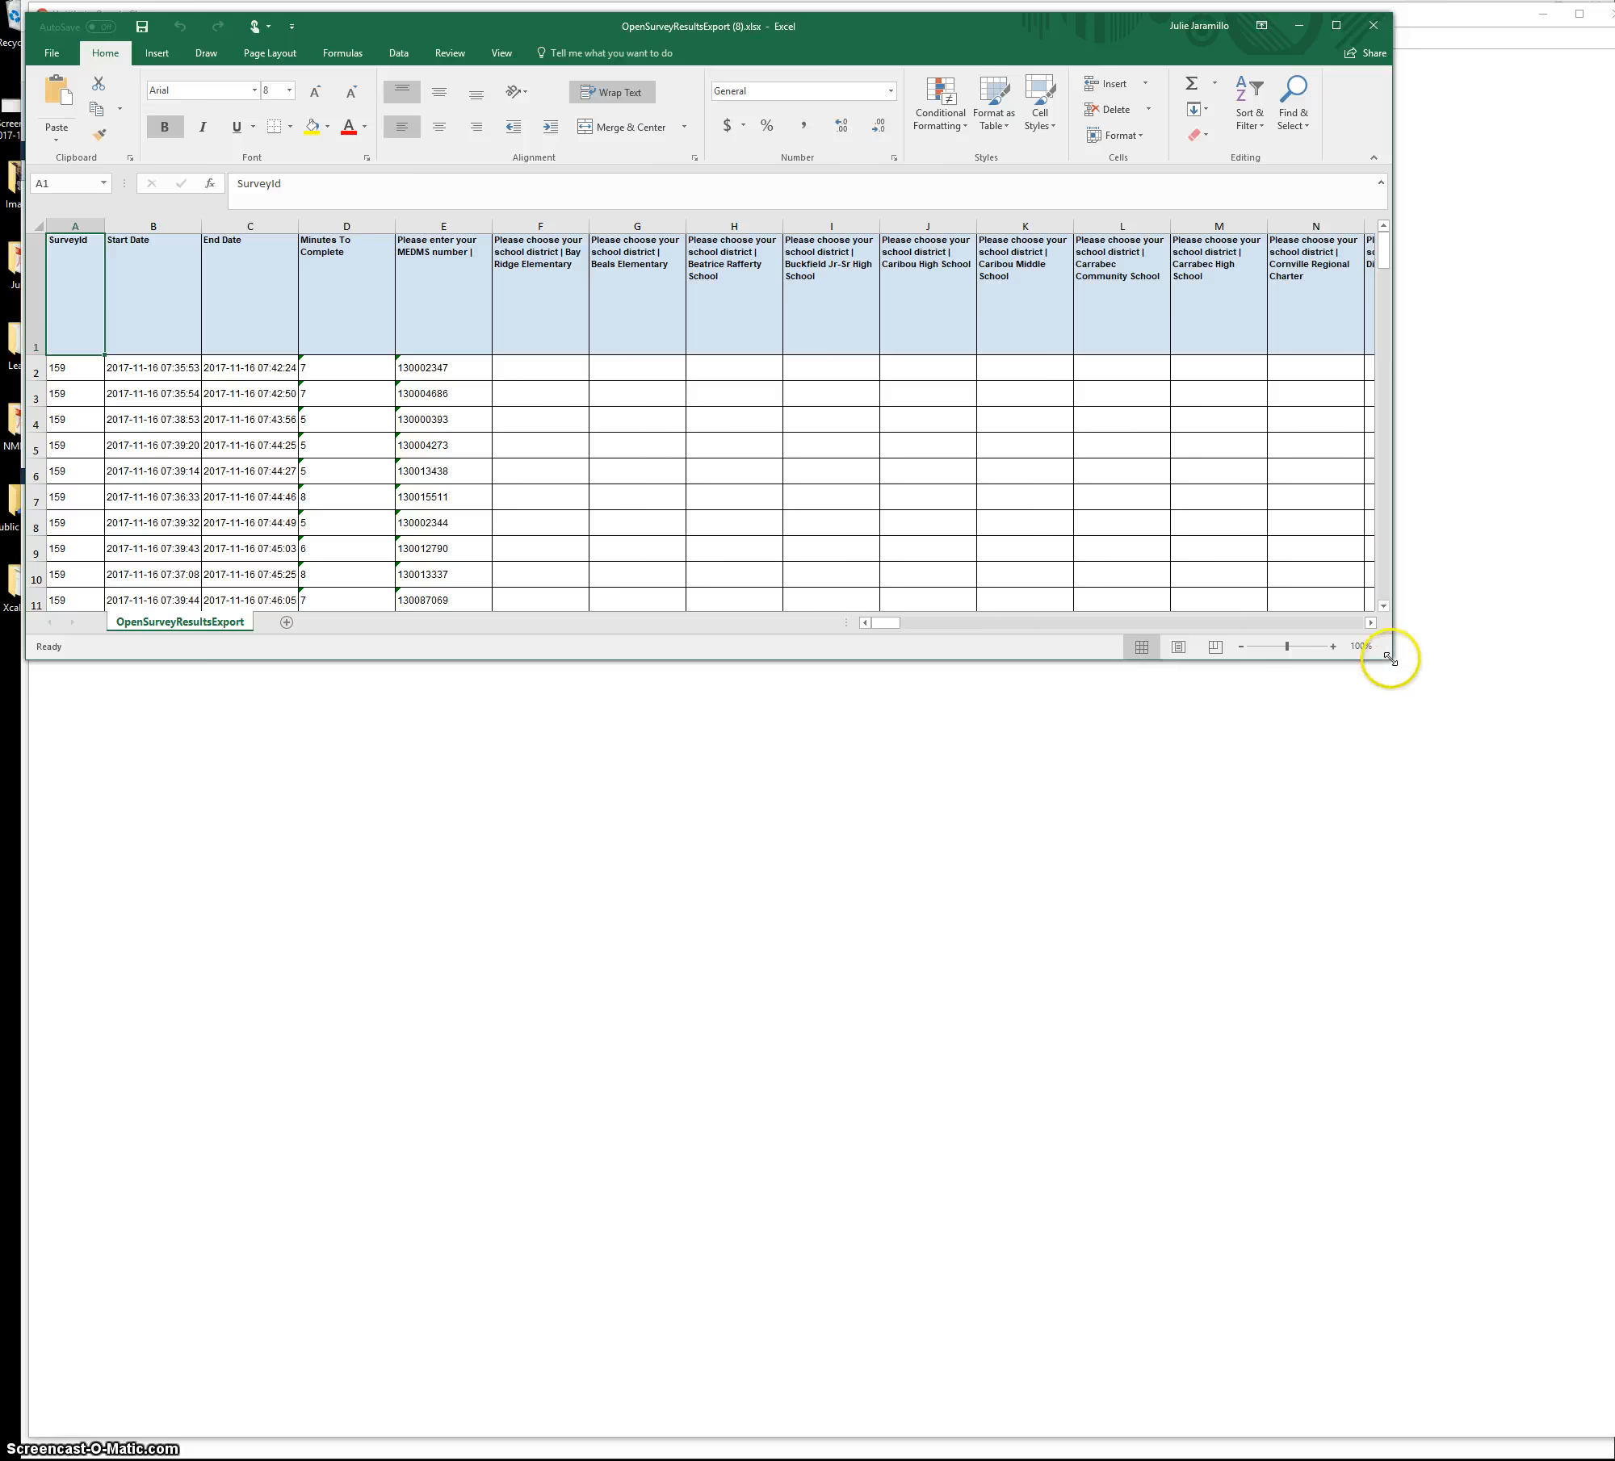
left_click_drag(1392, 659, 1611, 1447)
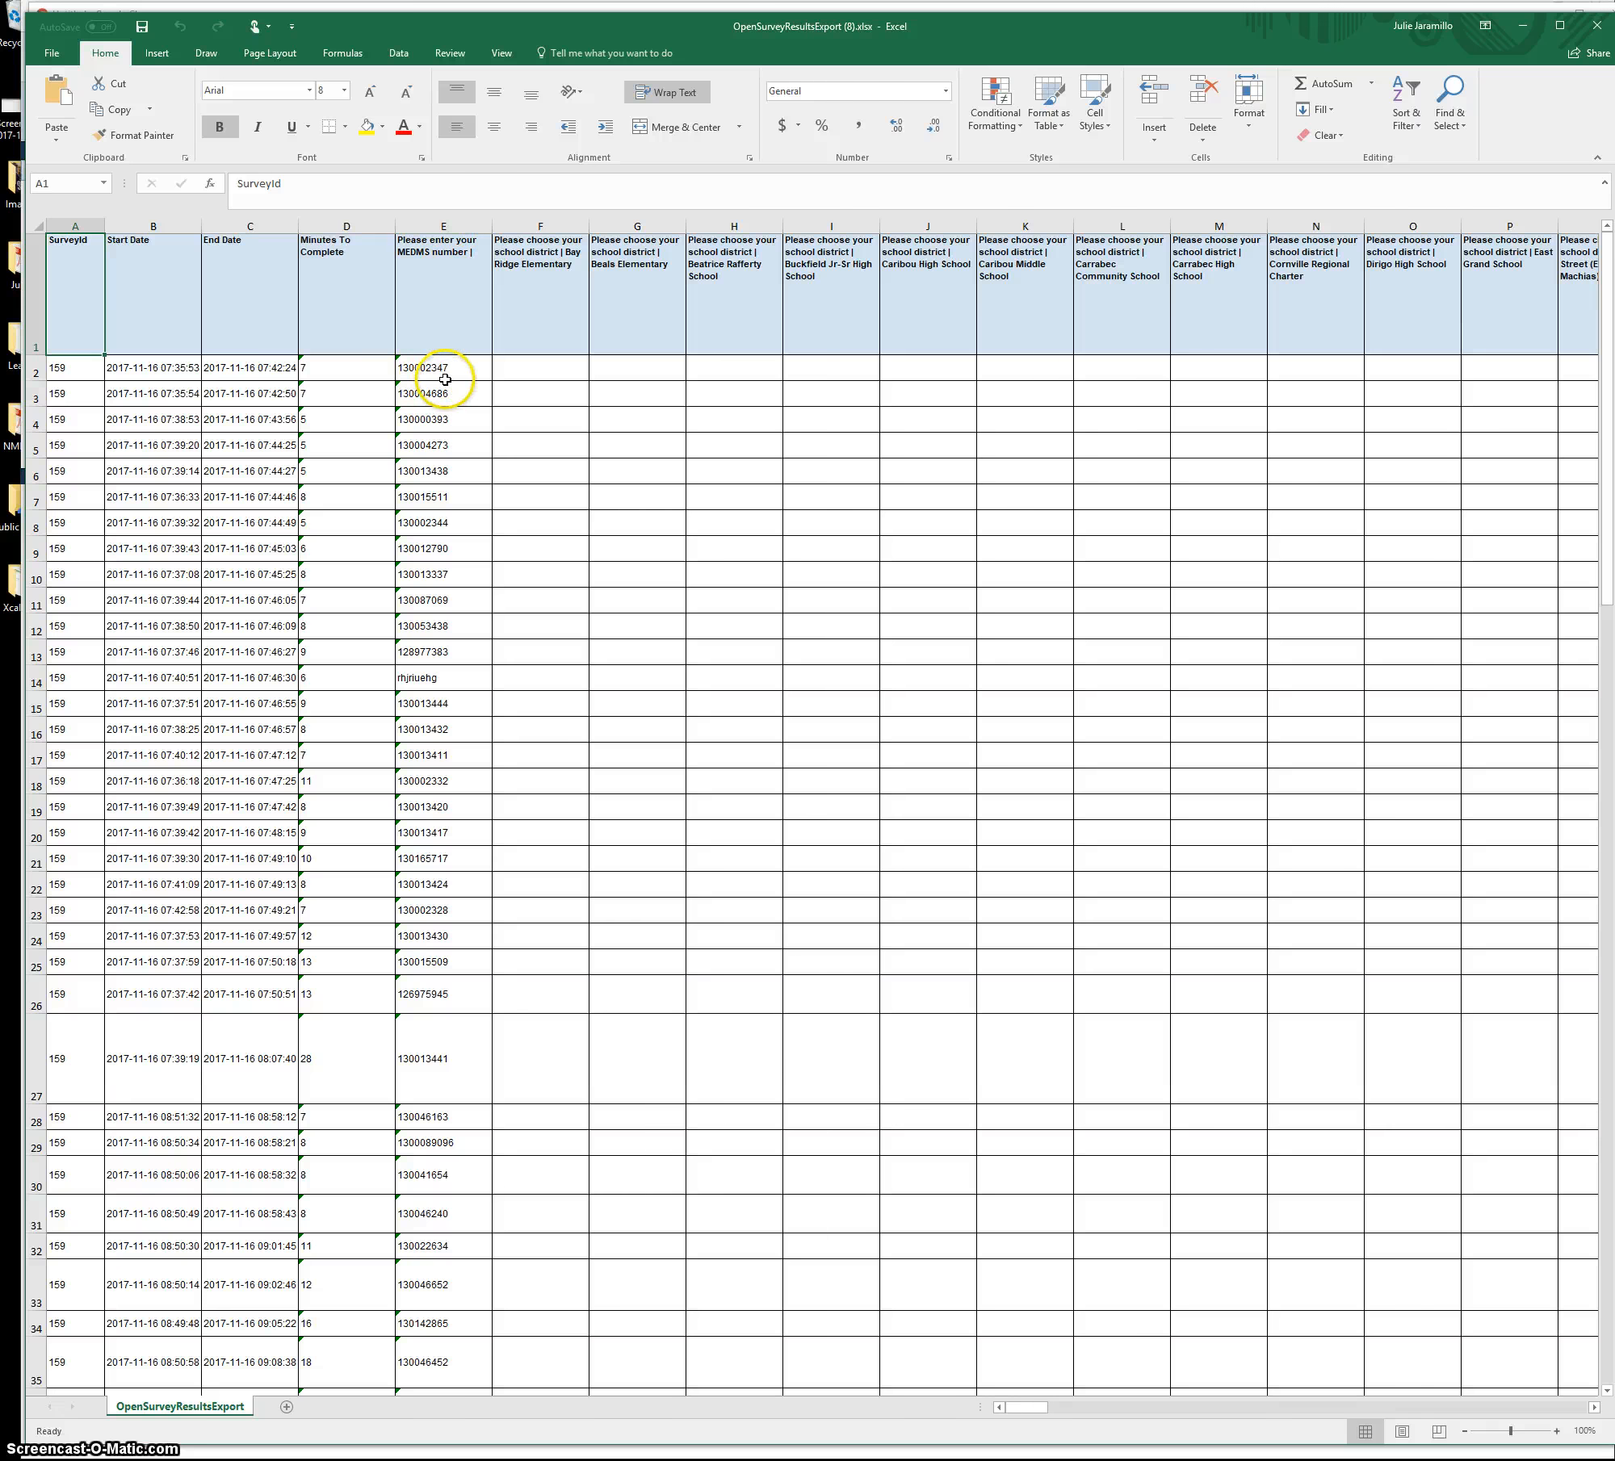
- Convert the MEDMS numbers stored as text in column E, from row 116 up to the header, to numbers
scroll(444, 394, "down", 15)
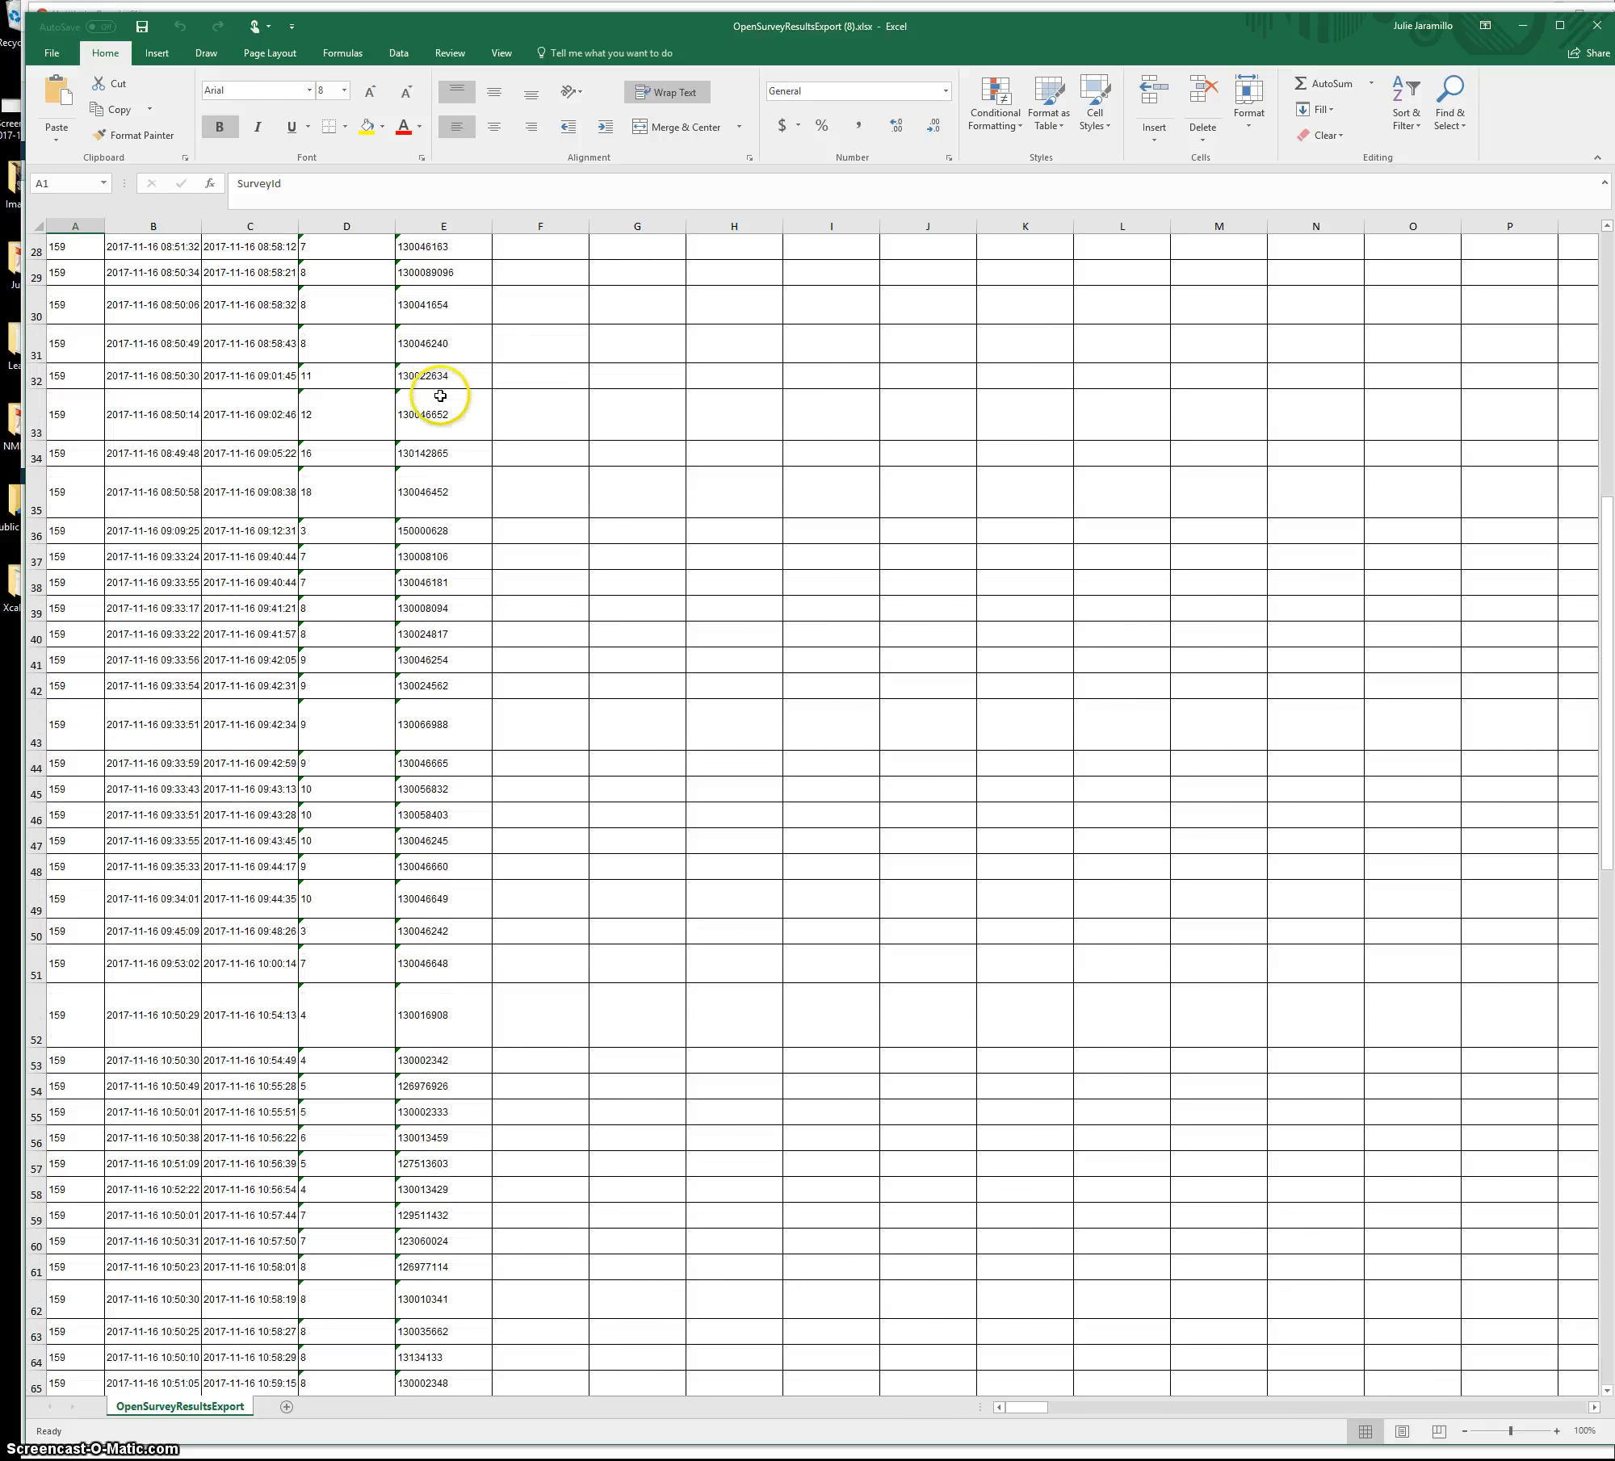
scroll(427, 723, "down", 17)
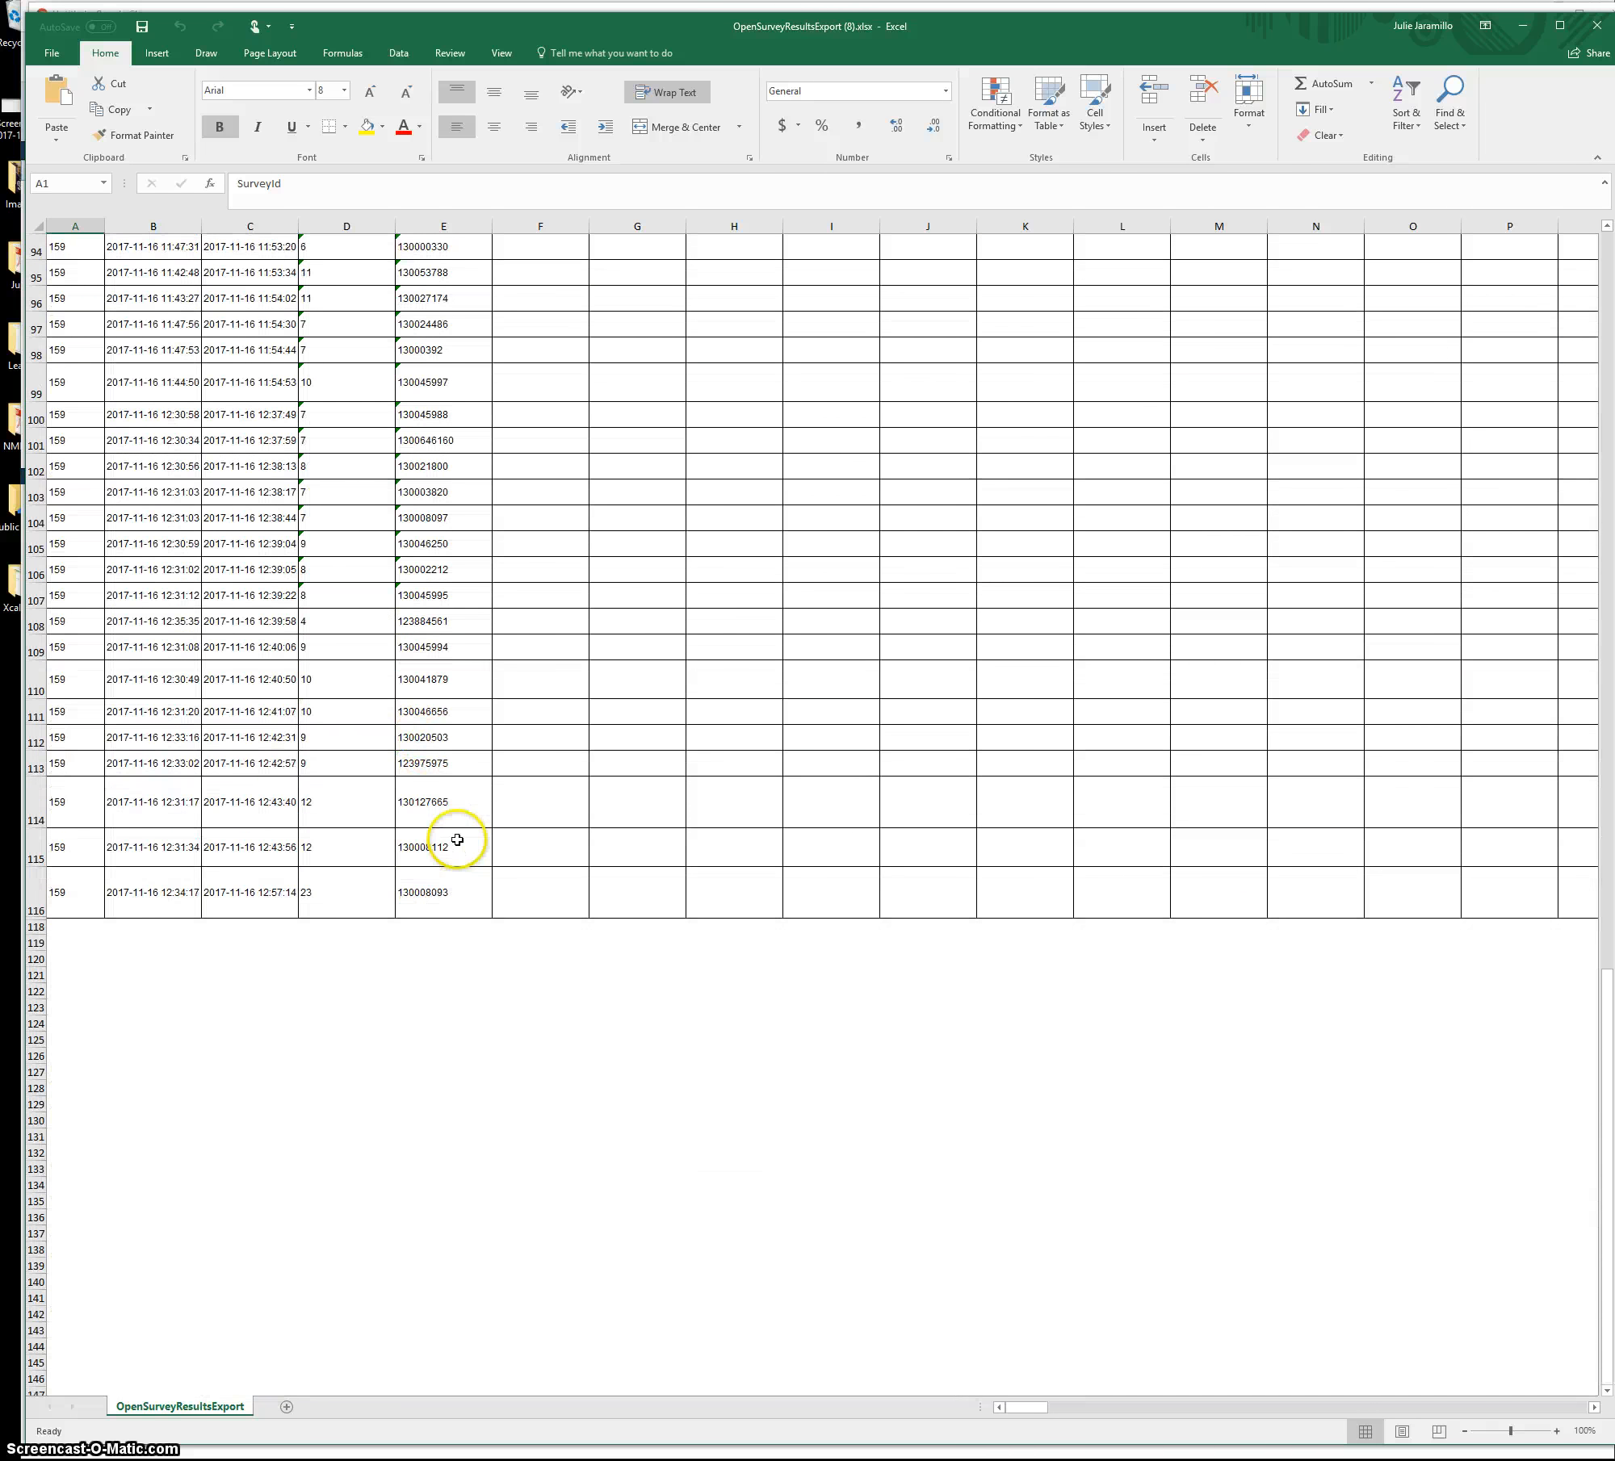
left_click(450, 833)
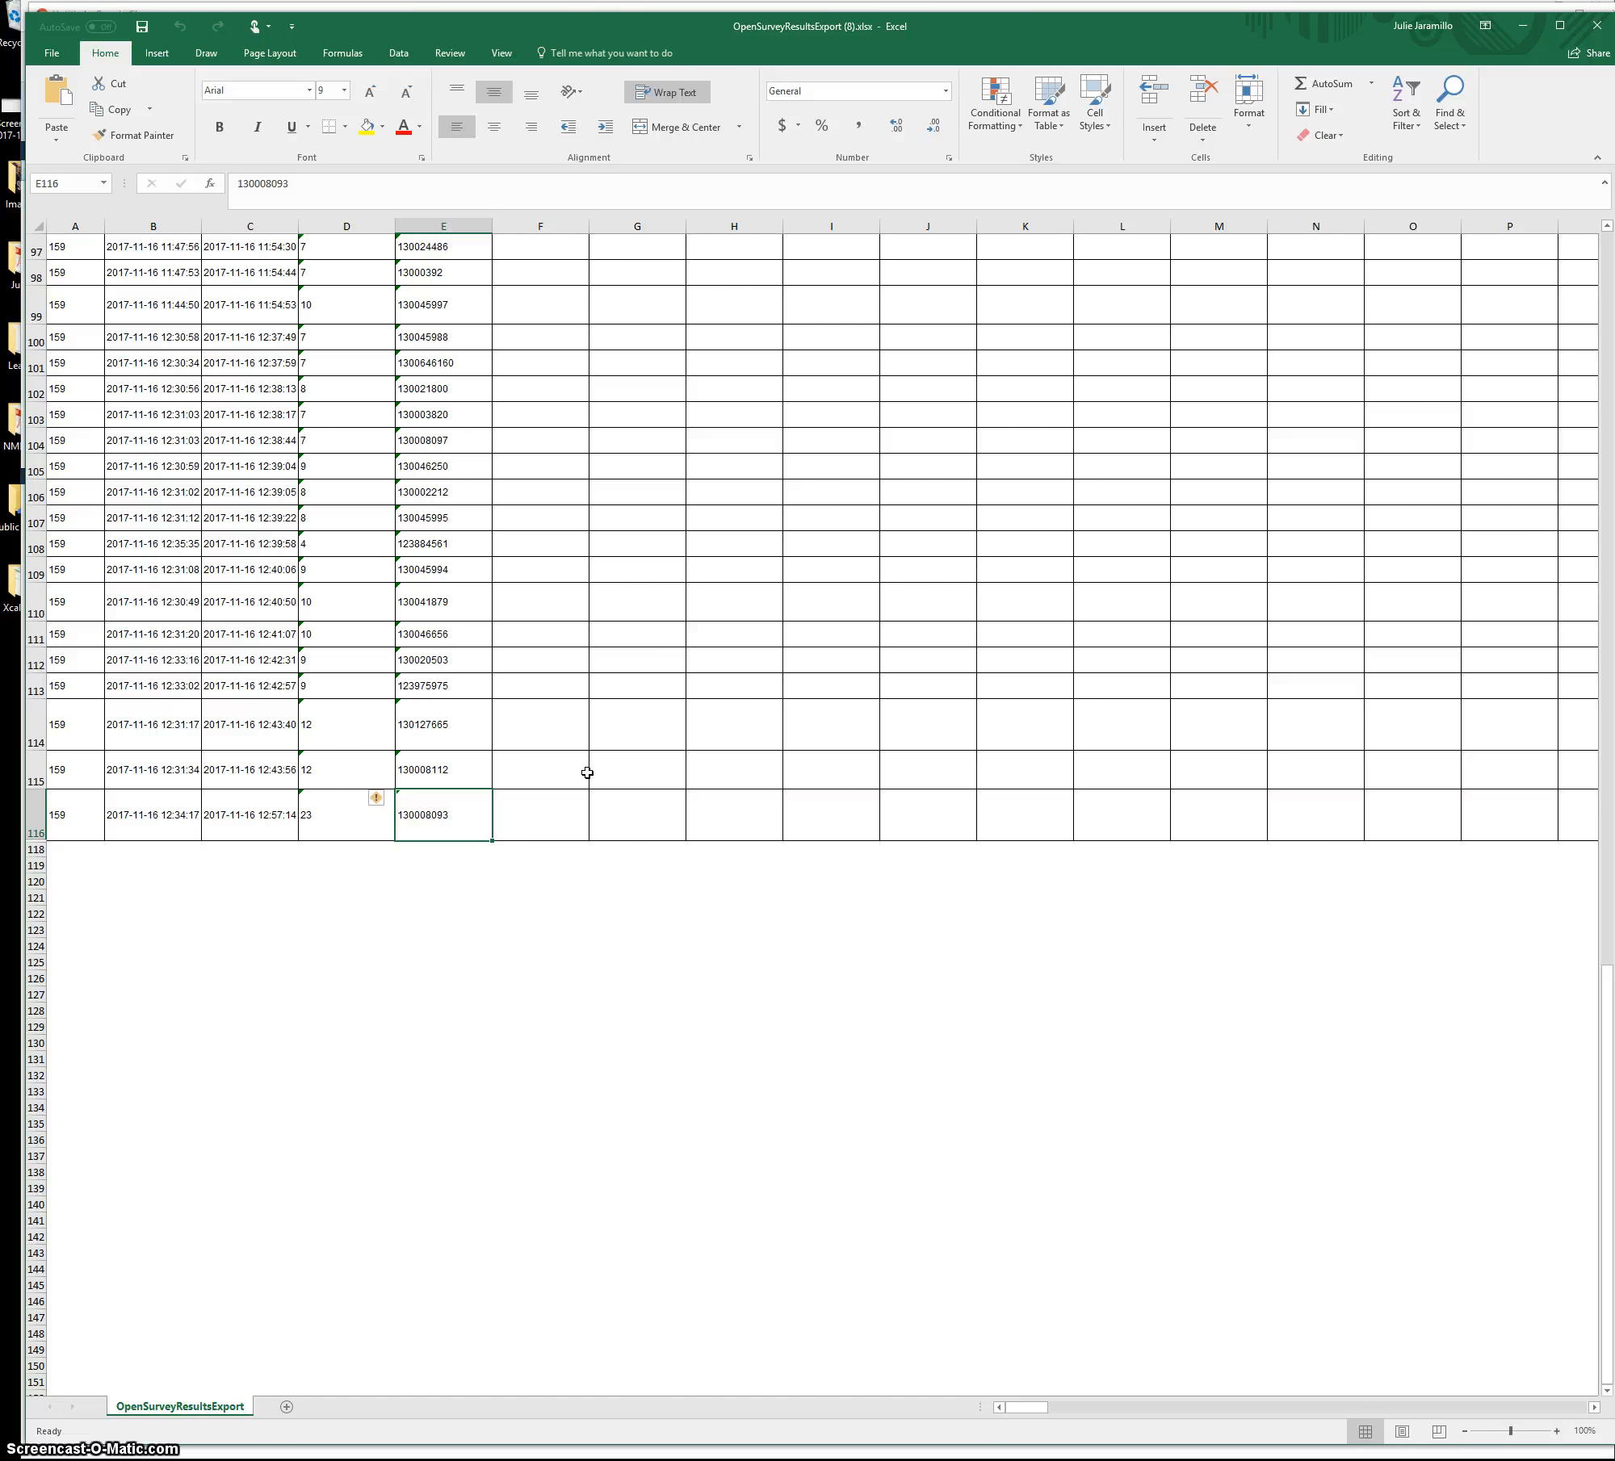
key("shift+Up")
key("shift+Up")
key("shift+Up")
key("shift+Up")
key("shift+Up")
key("shift+Up")
key("shift+Up")
key("shift+Up")
key("shift+Up")
key("shift+Up")
key("shift+Up")
key("shift+Up")
key("shift+Up")
key("shift+Up")
key("shift+Up")
key("shift+Up")
key("shift+Up")
key("shift+Up")
key("shift+Up")
key("shift+Up")
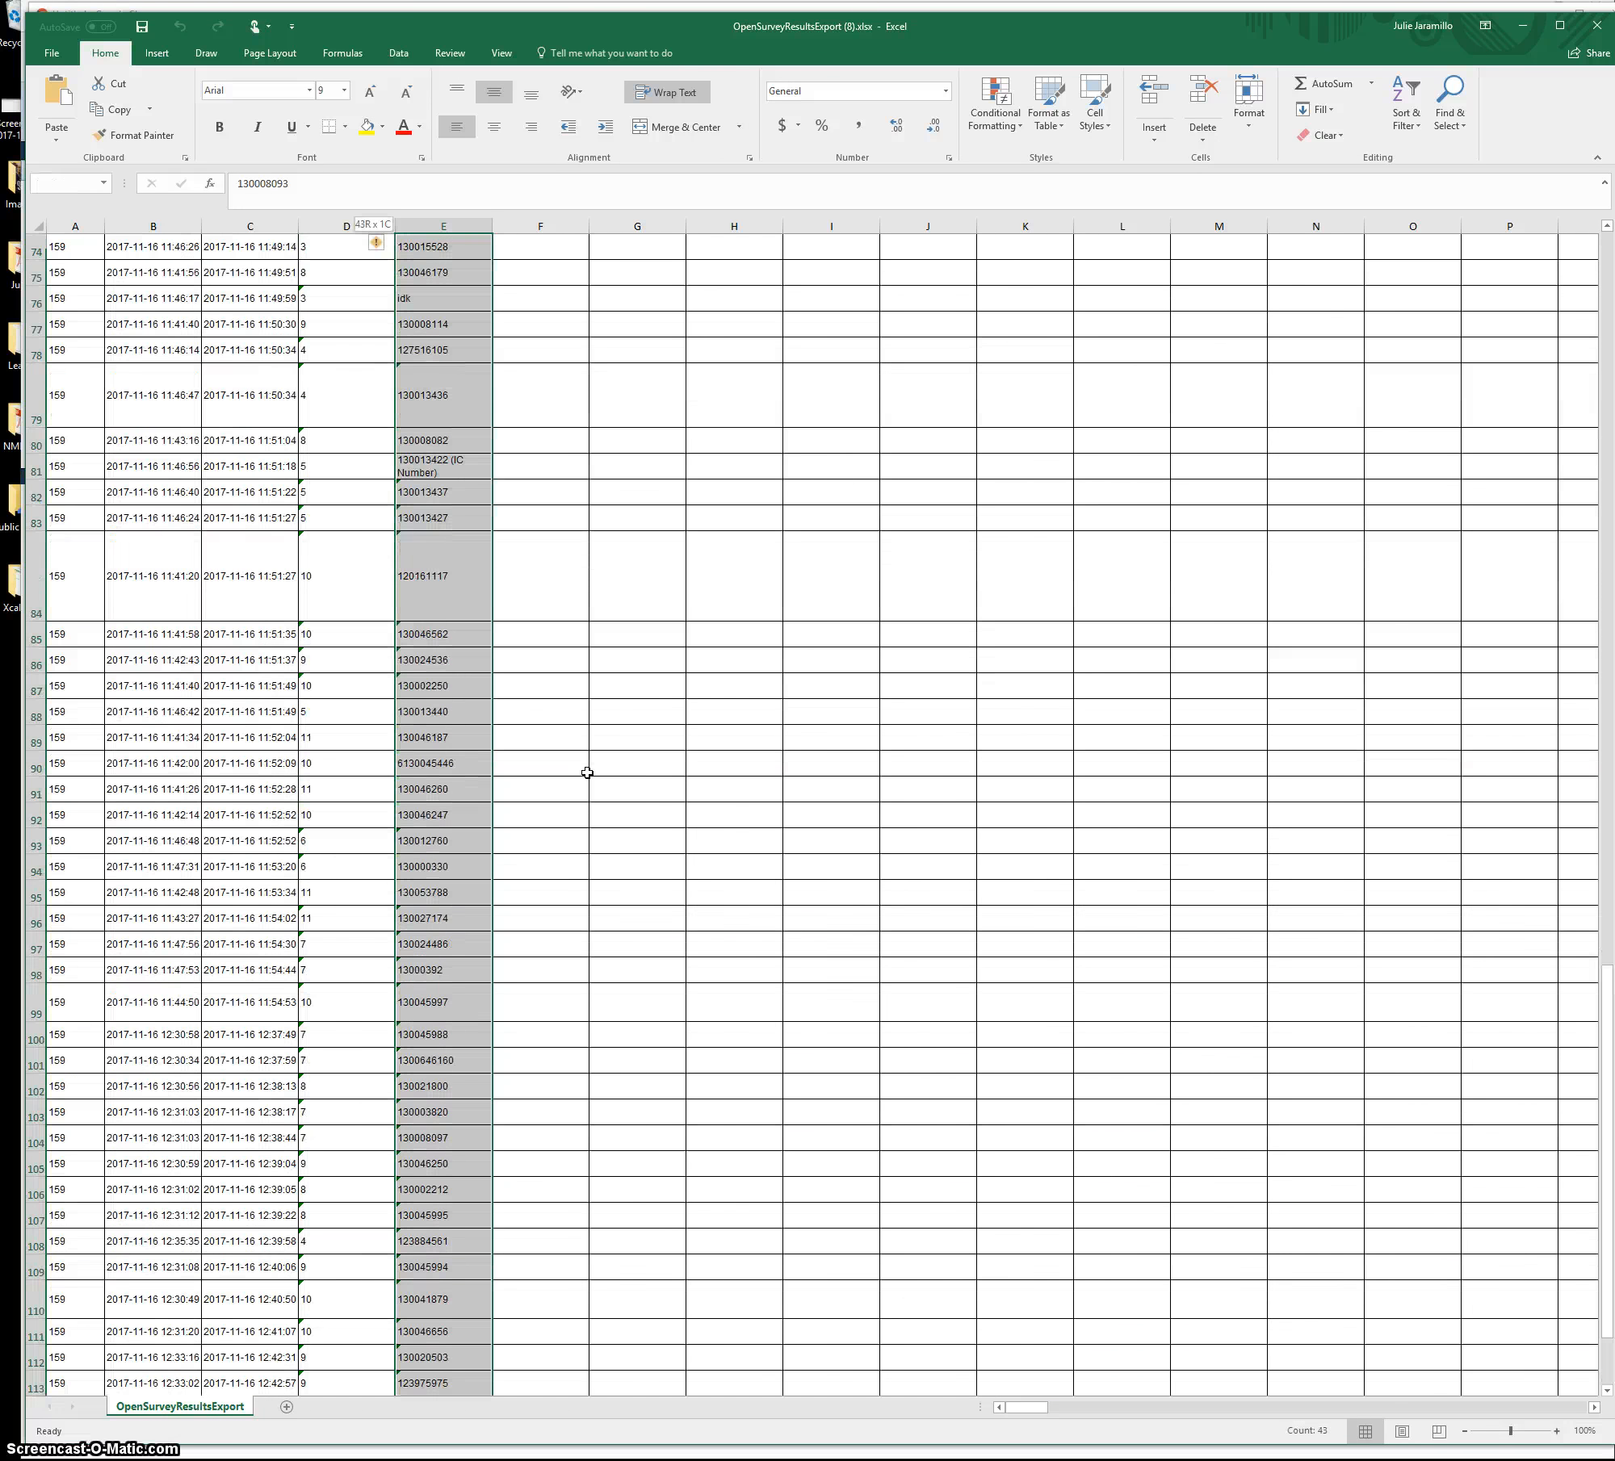
key("shift+Up")
key("shift+Up")
key("shift+Up")
key("shift+Up")
key("shift+Up")
key("shift+Up")
key("shift+Up")
key("shift+Up")
key("shift+Up")
key("shift+Up")
key("shift+Up")
key("shift+Up")
key("shift+Up")
key("shift+Up")
key("shift+Up")
key("shift+Up")
key("shift+Up")
key("shift+Up")
key("shift+Up")
key("shift+Up")
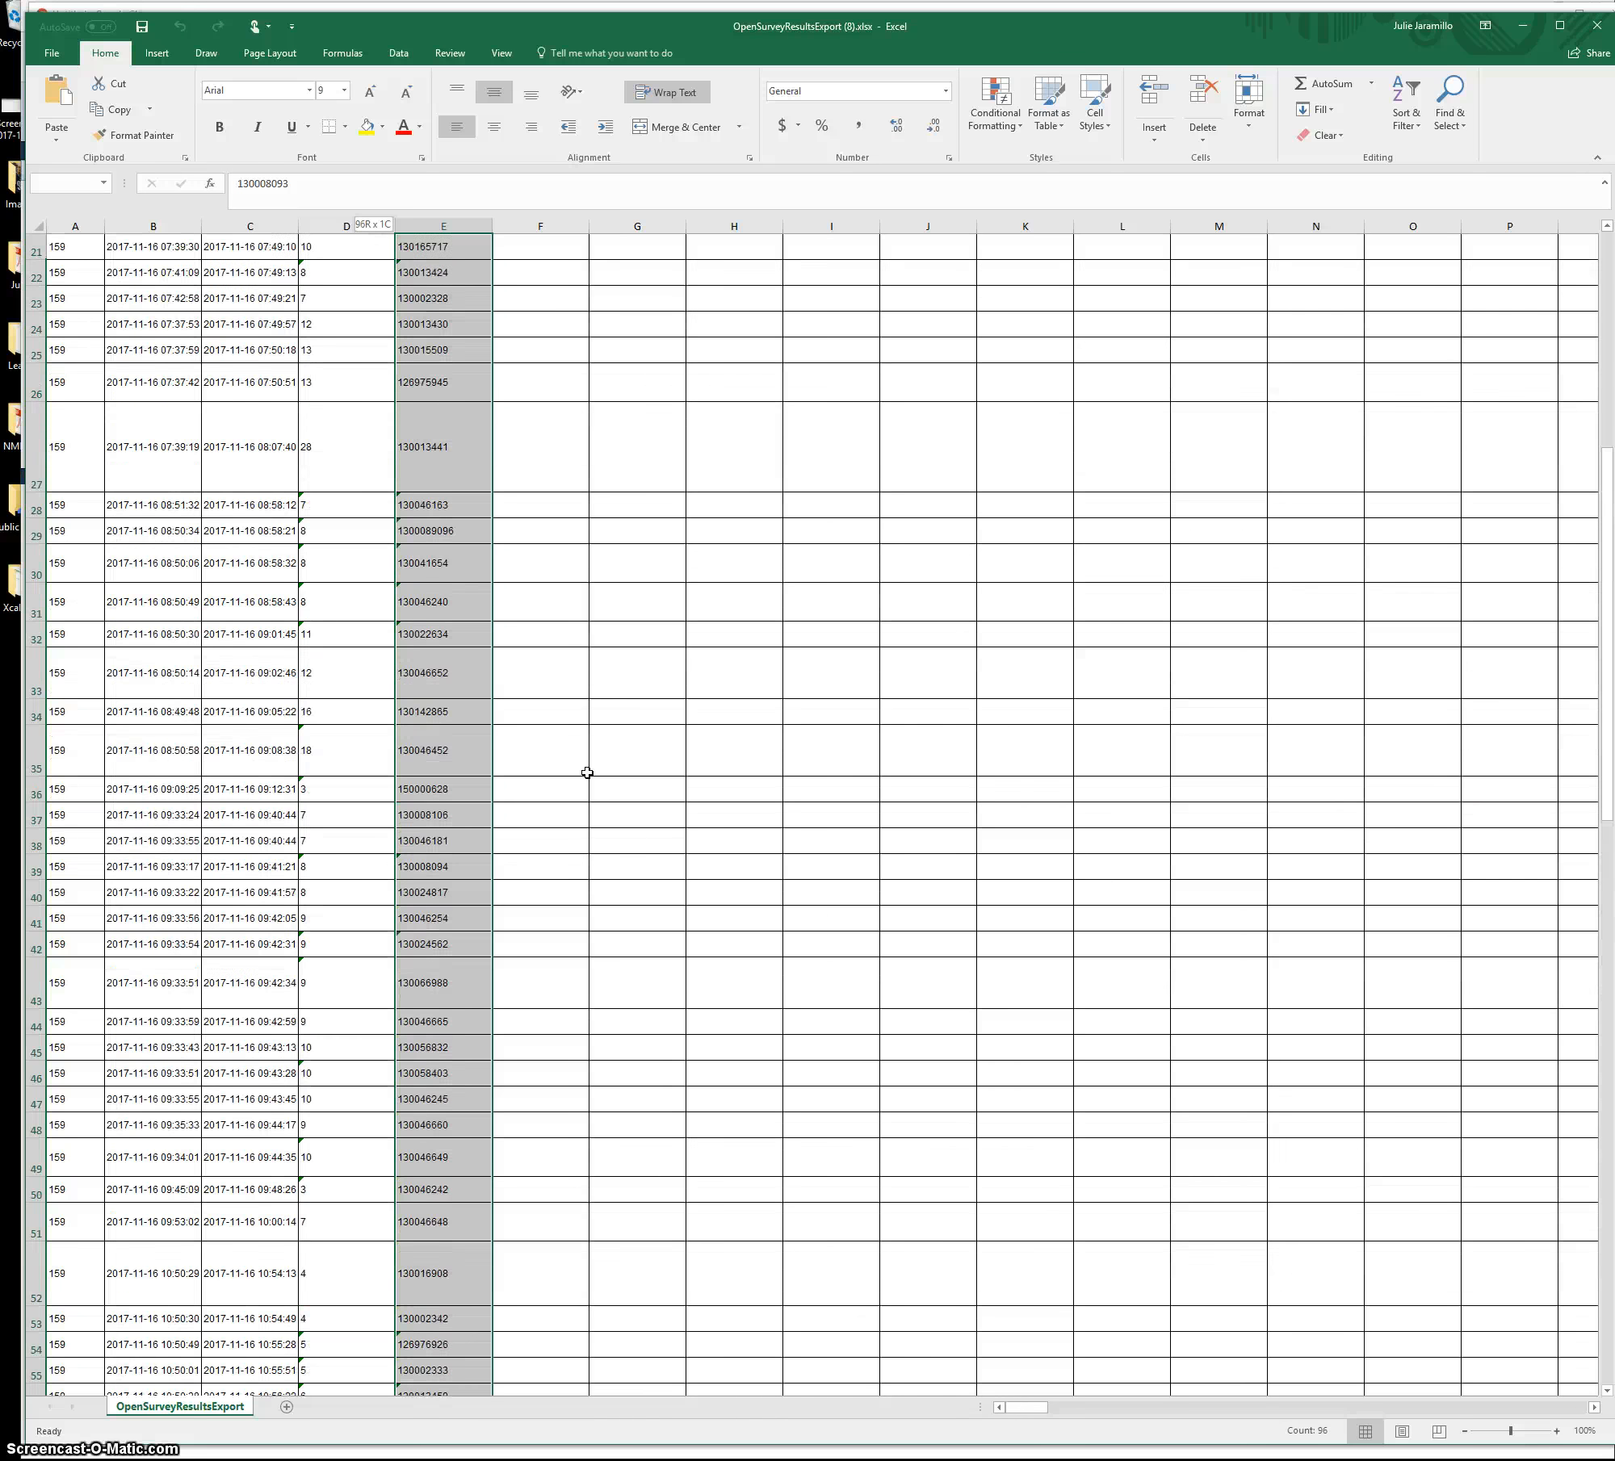
key("shift+Up")
key("shift+Up")
key("shift+Up")
key("shift+Up")
key("shift+Up")
key("shift+Up")
key("shift+Up")
key("shift+Up")
key("shift+Up")
key("shift+Up")
key("shift+Up")
key("shift+Up")
key("shift+Up")
key("shift+Up")
key("shift+Up")
key("shift+Up")
key("shift+Up")
key("shift+Up")
key("shift+Up")
key("shift+Up")
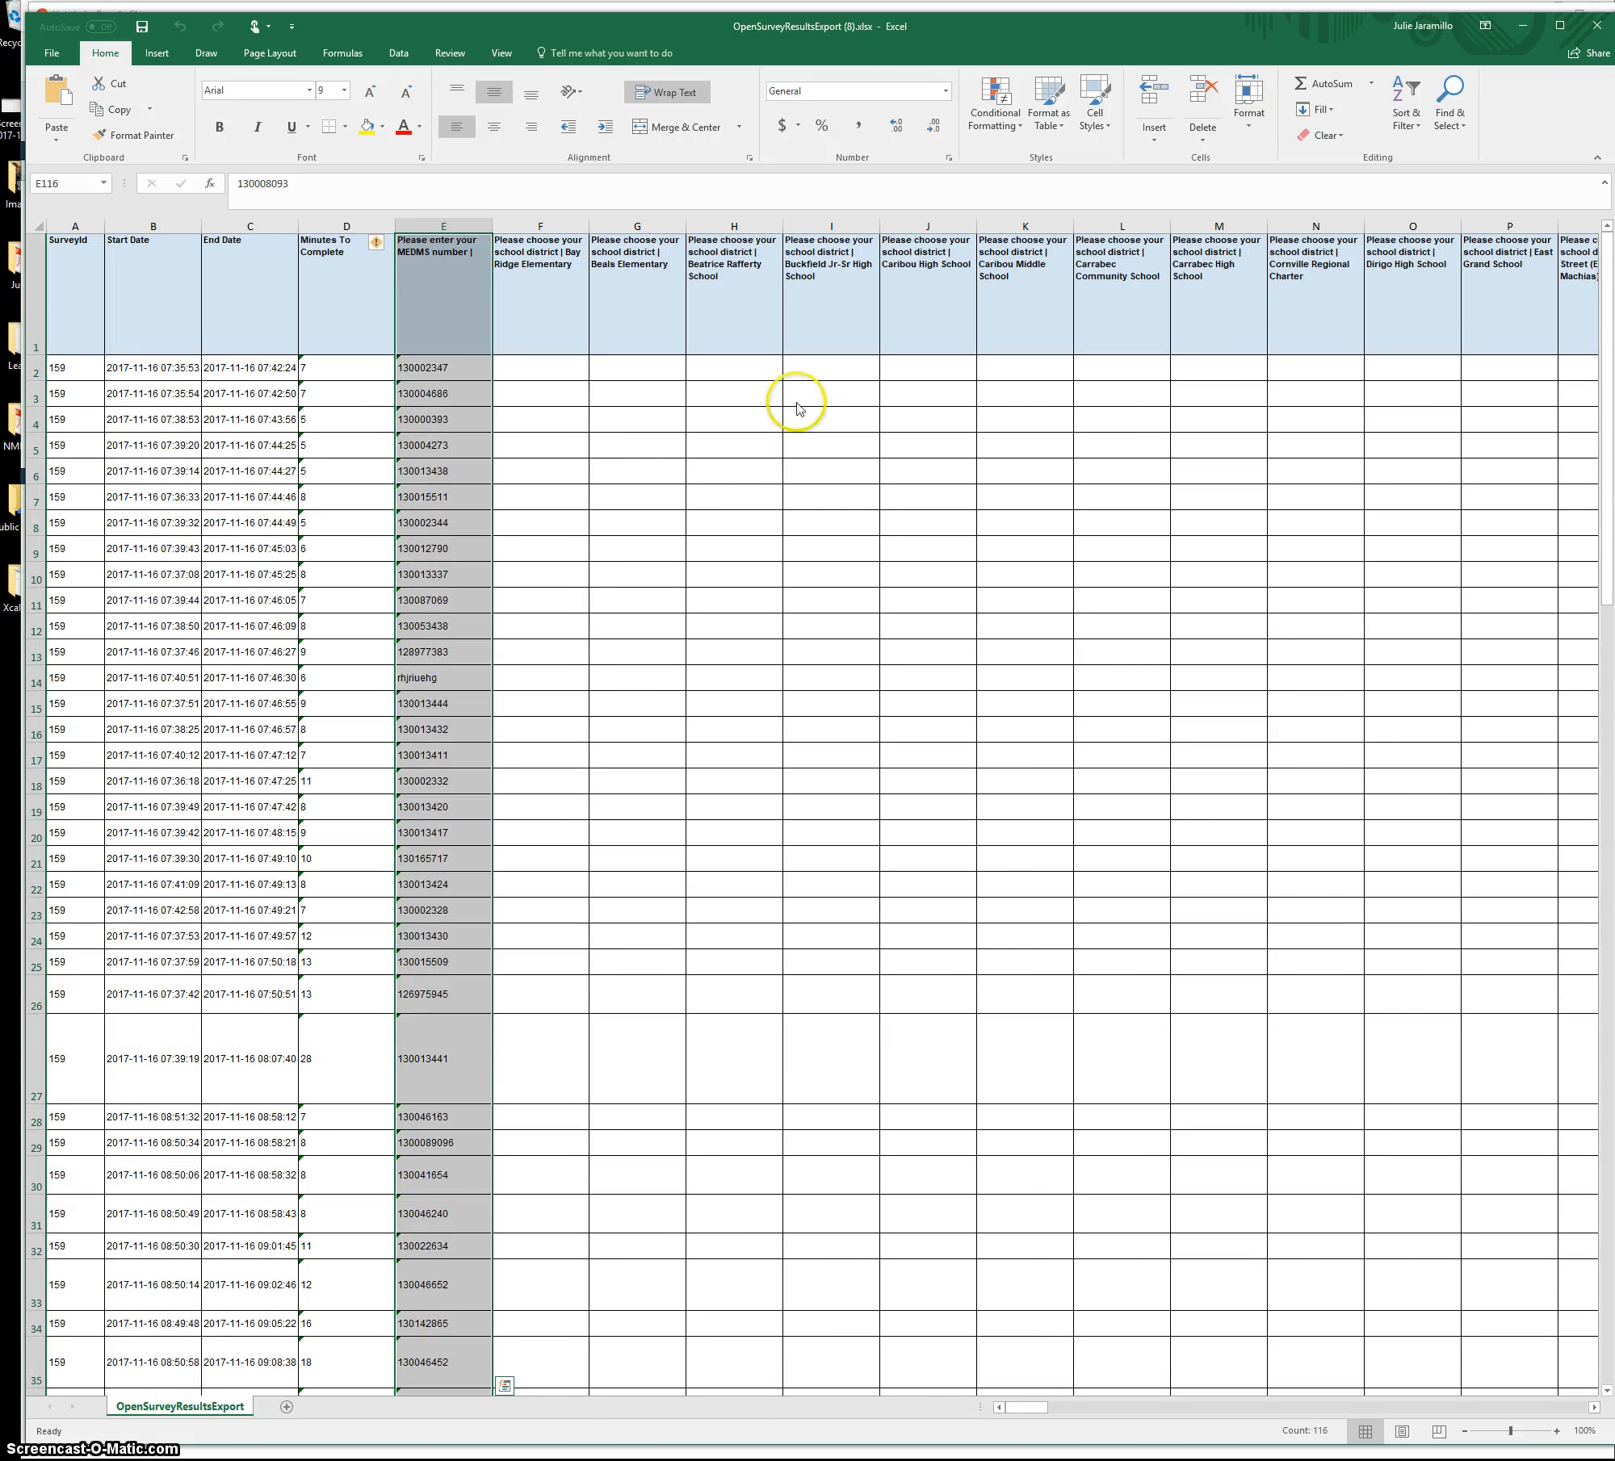
left_click(377, 245)
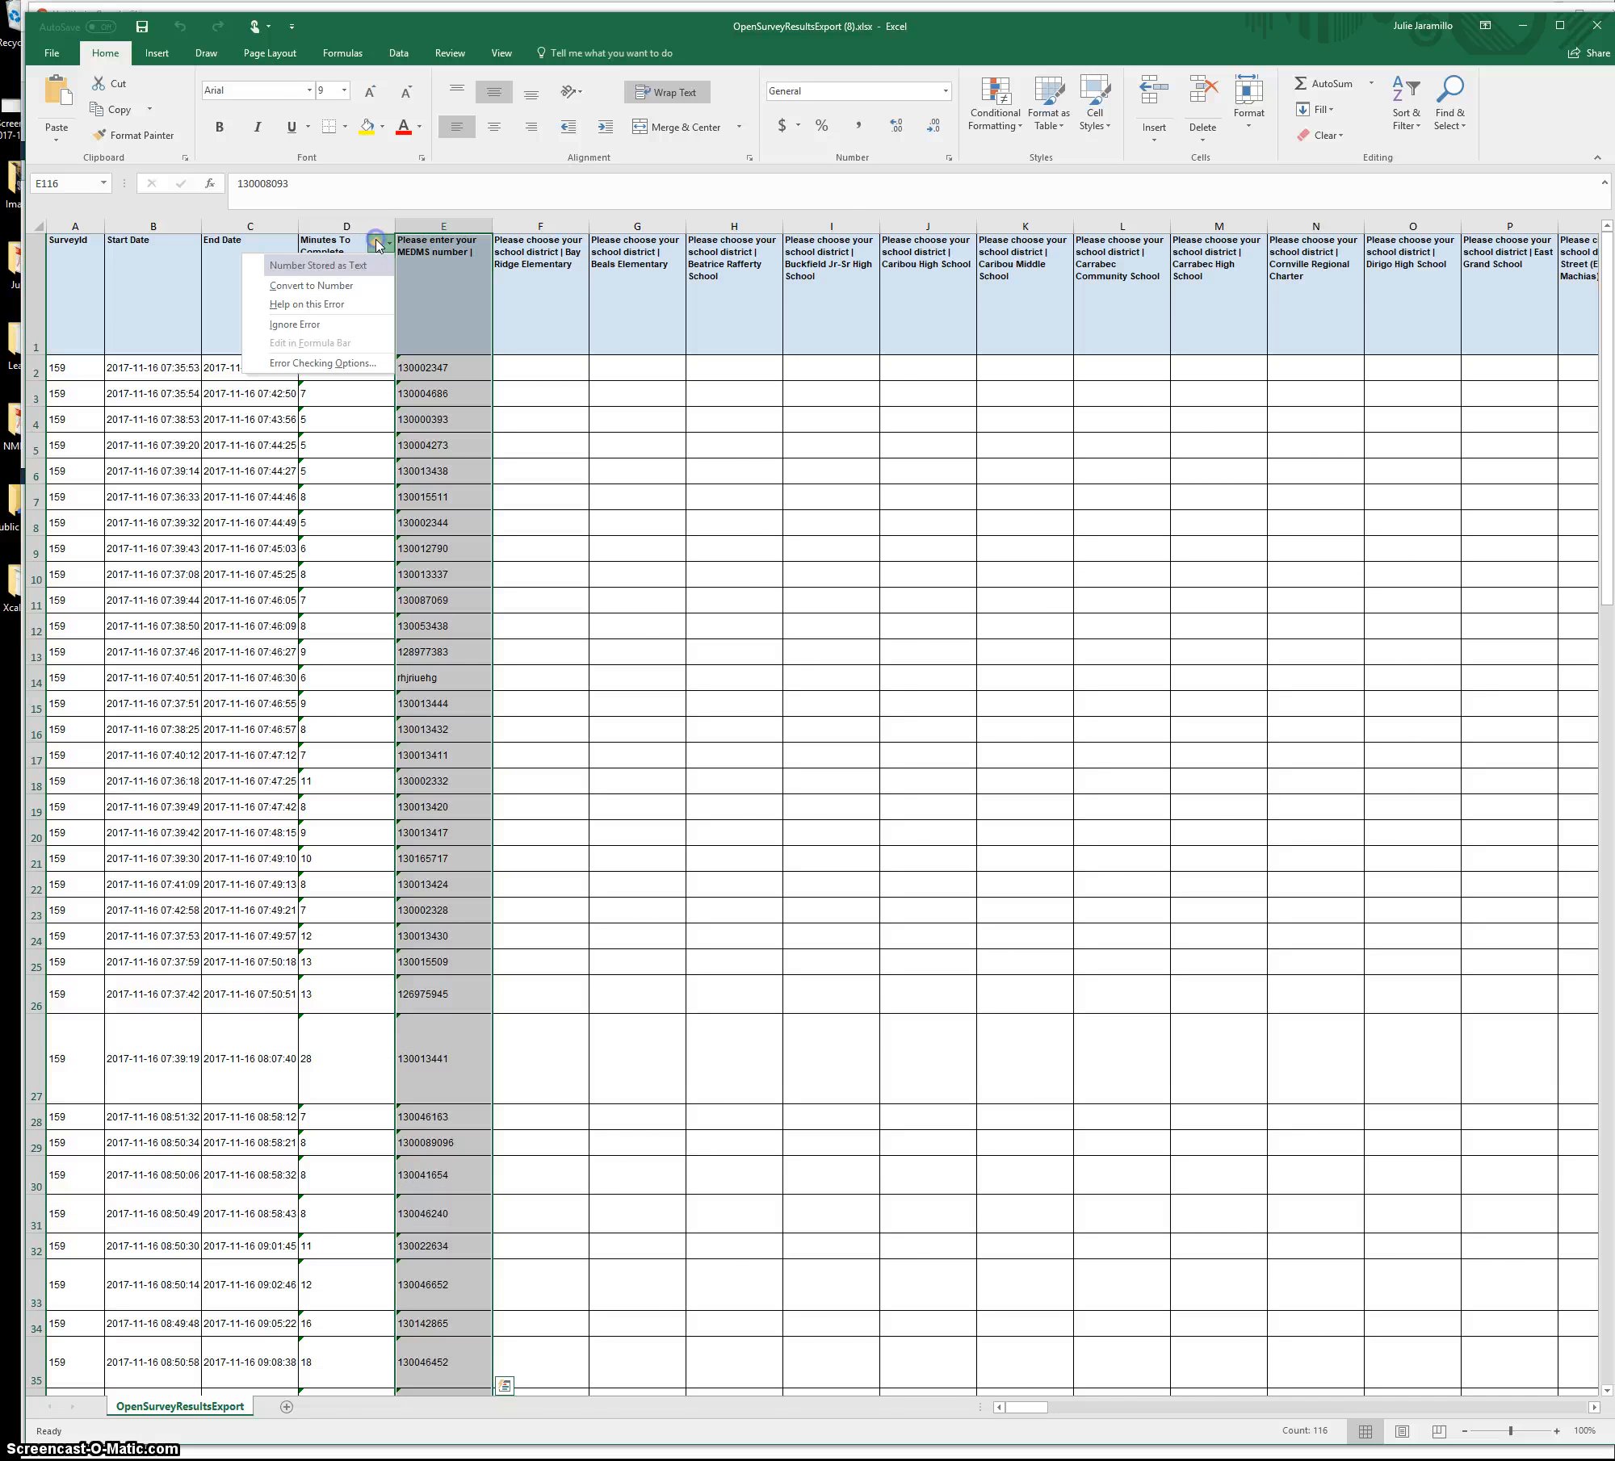
left_click(363, 287)
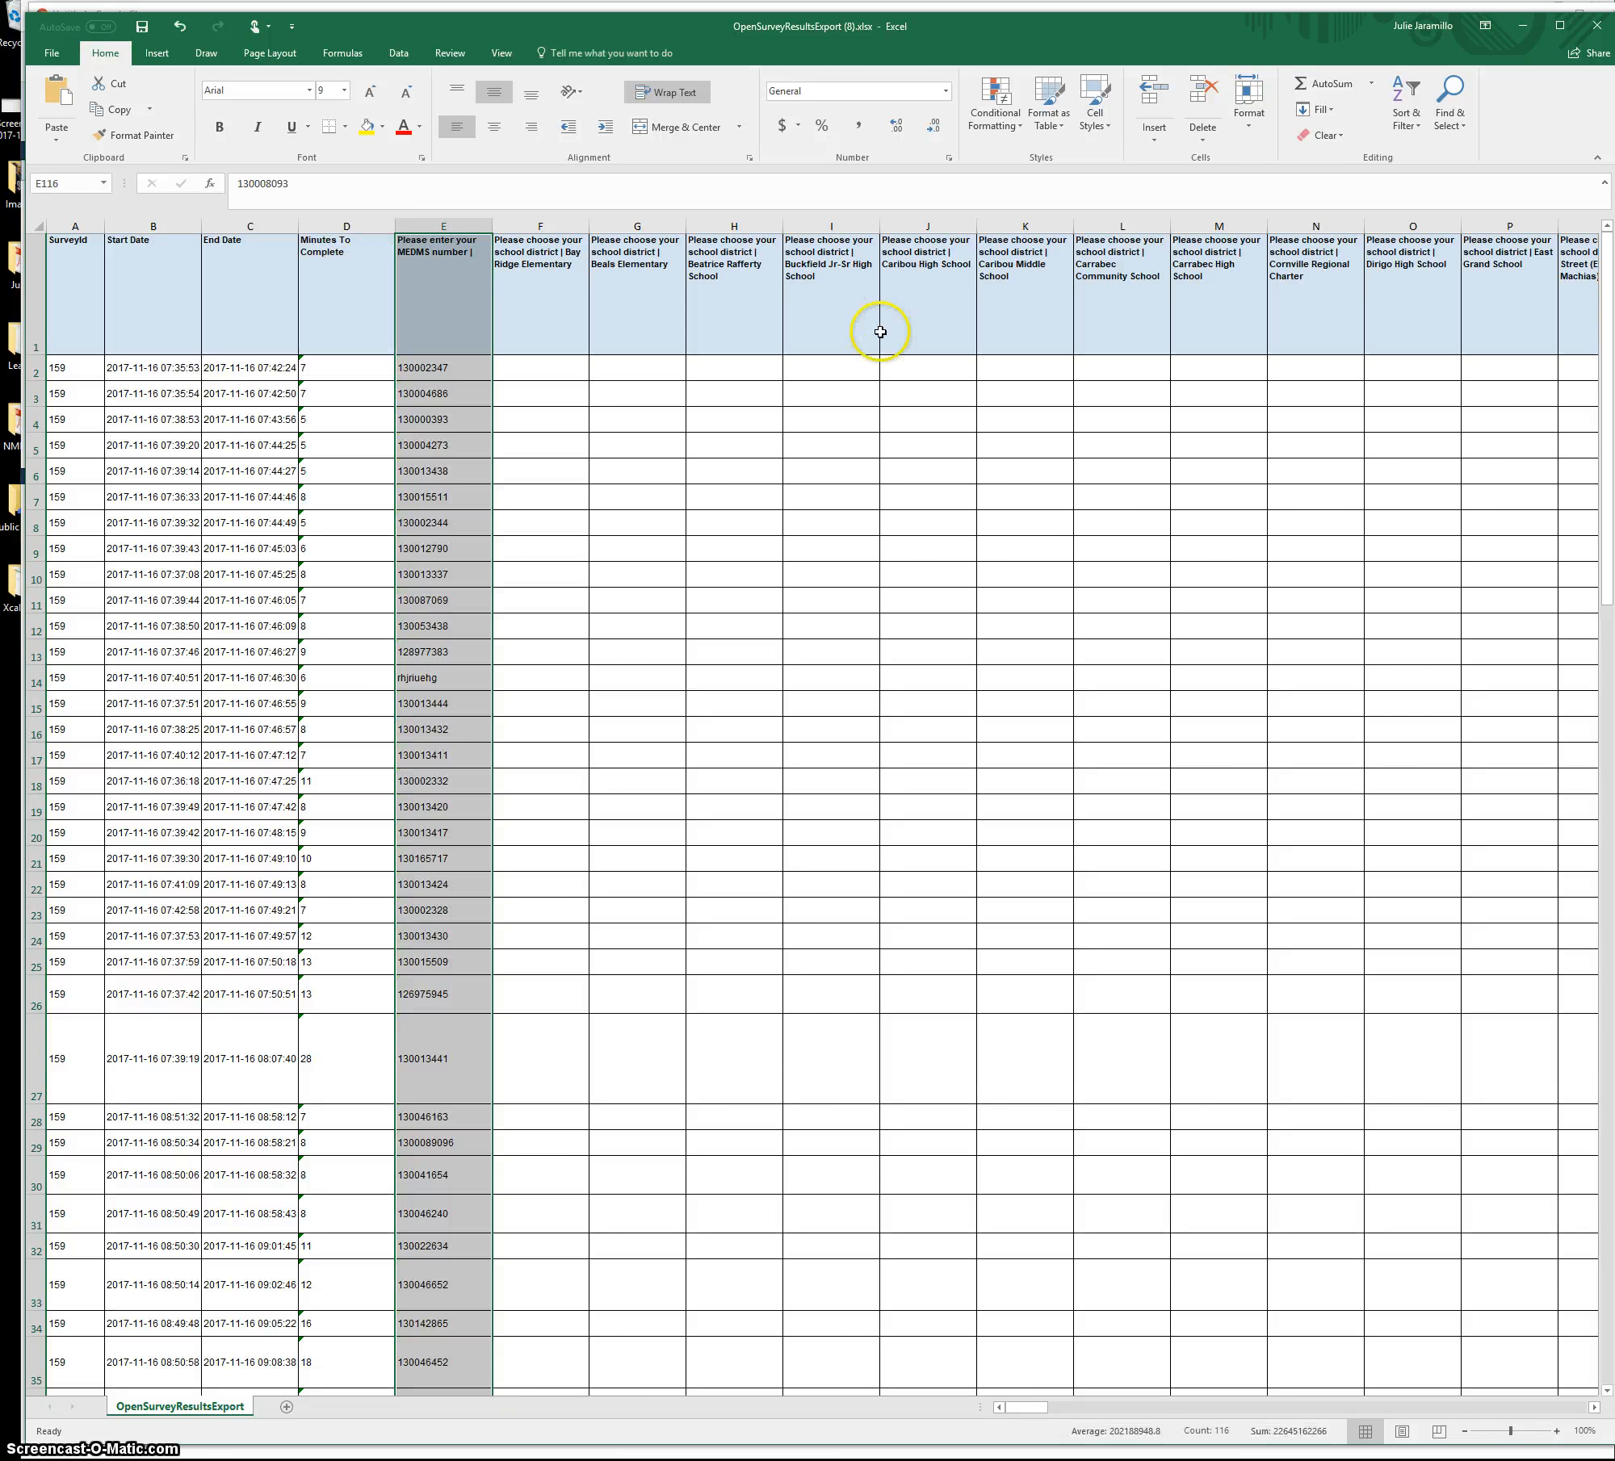
- Save the workbook to the Desktop as OpenSurveyResultsExport (8).xlsx
left_click(61, 63)
left_click(81, 212)
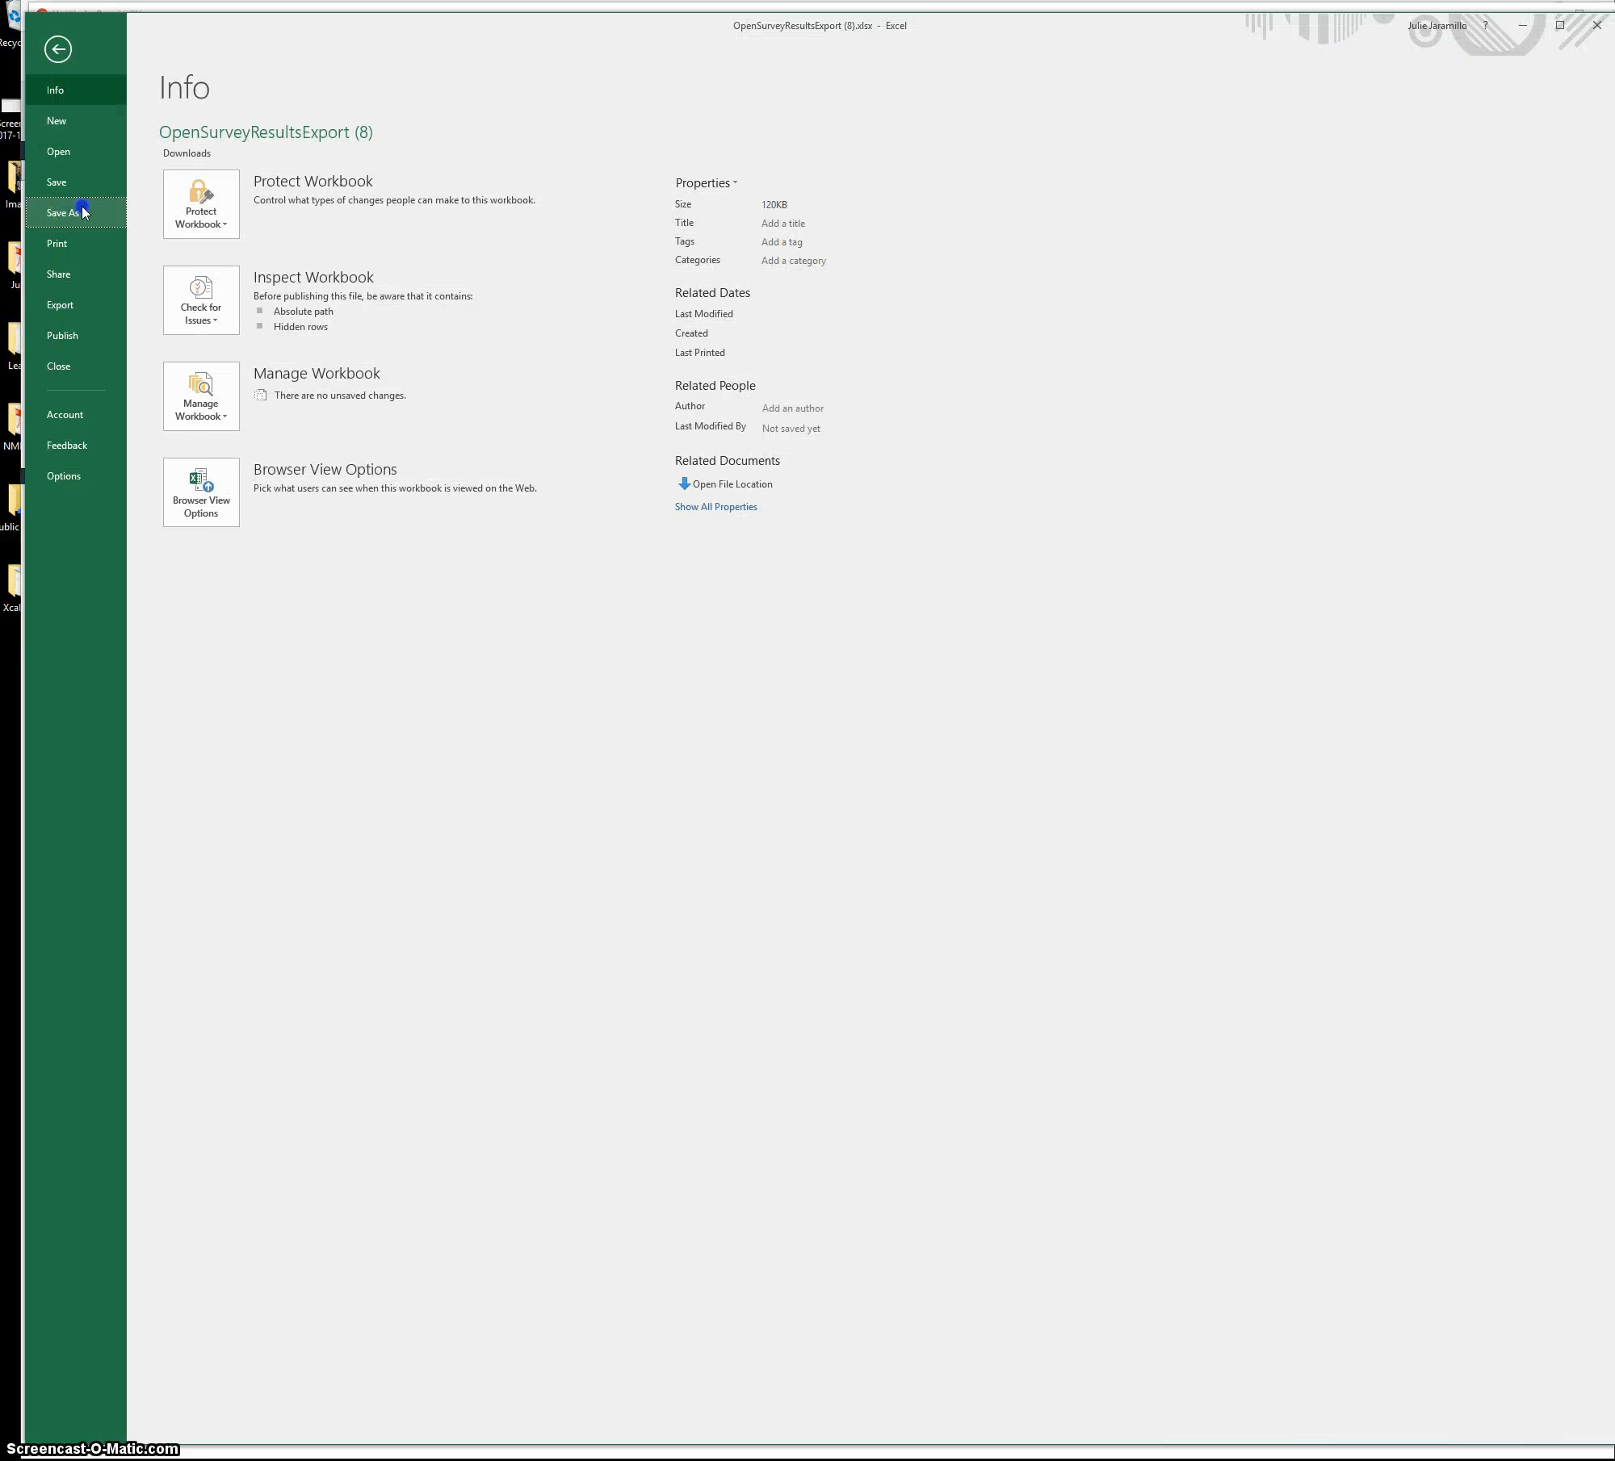
left_click(226, 390)
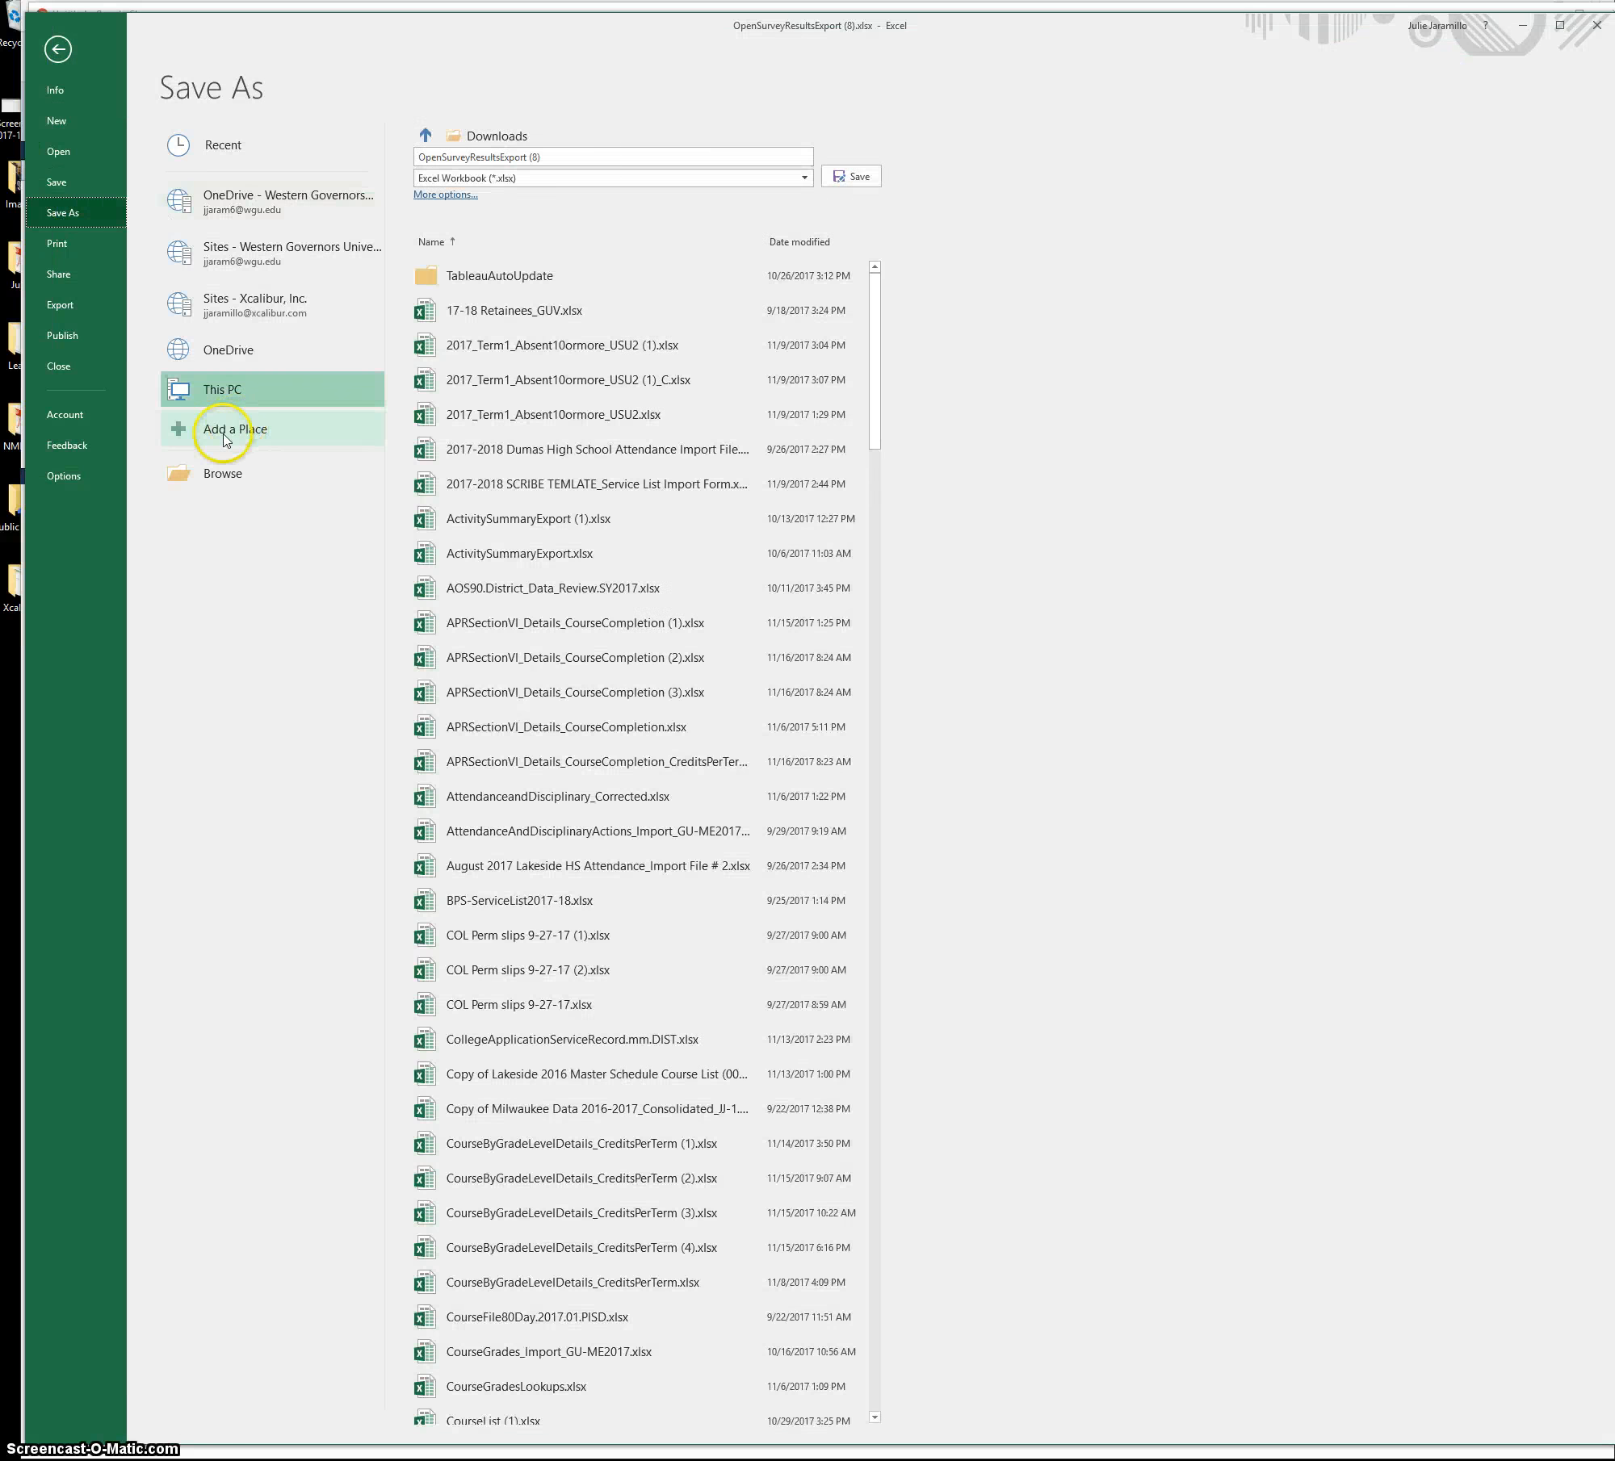
left_click(238, 430)
left_click(220, 474)
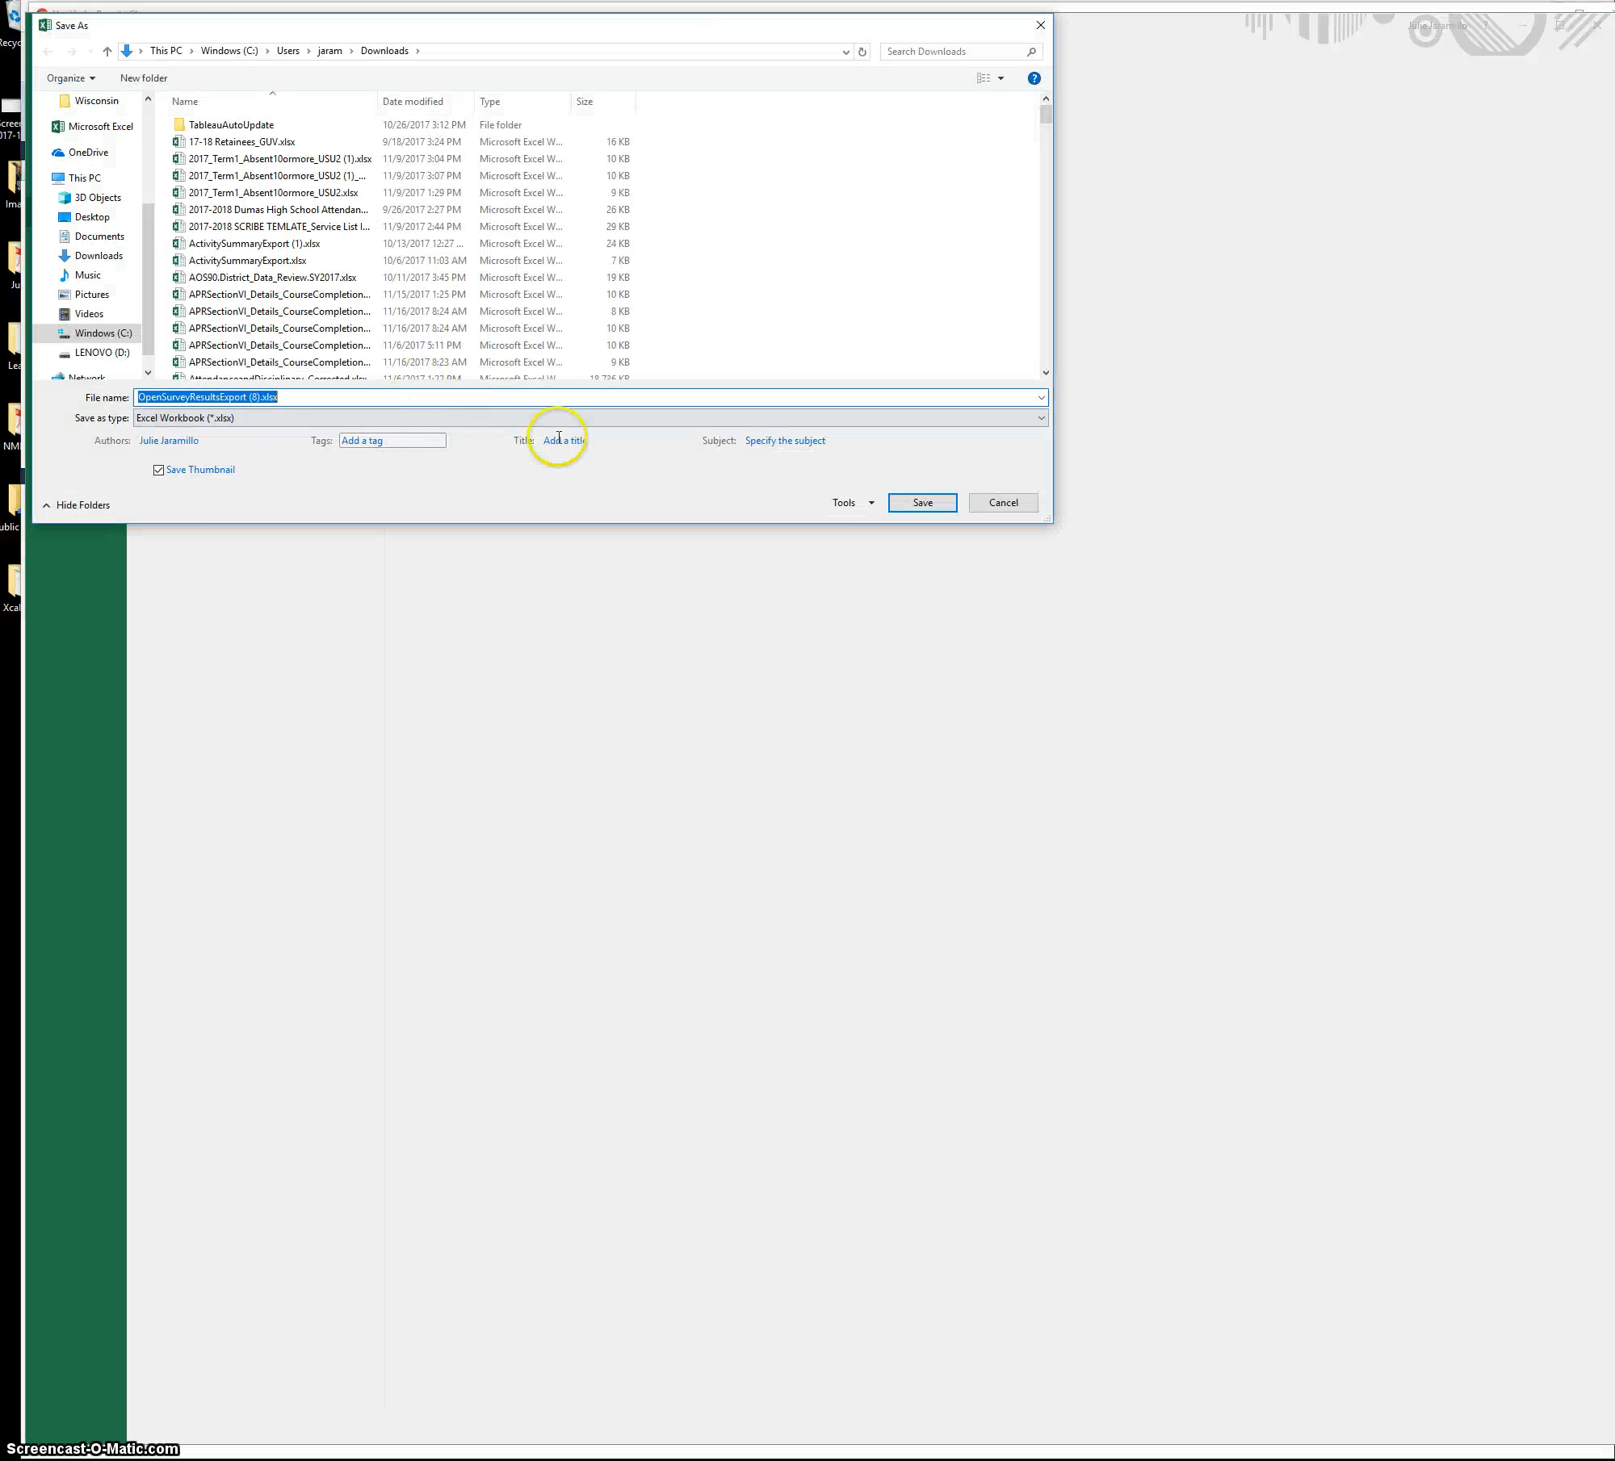
left_click(101, 216)
left_click(909, 507)
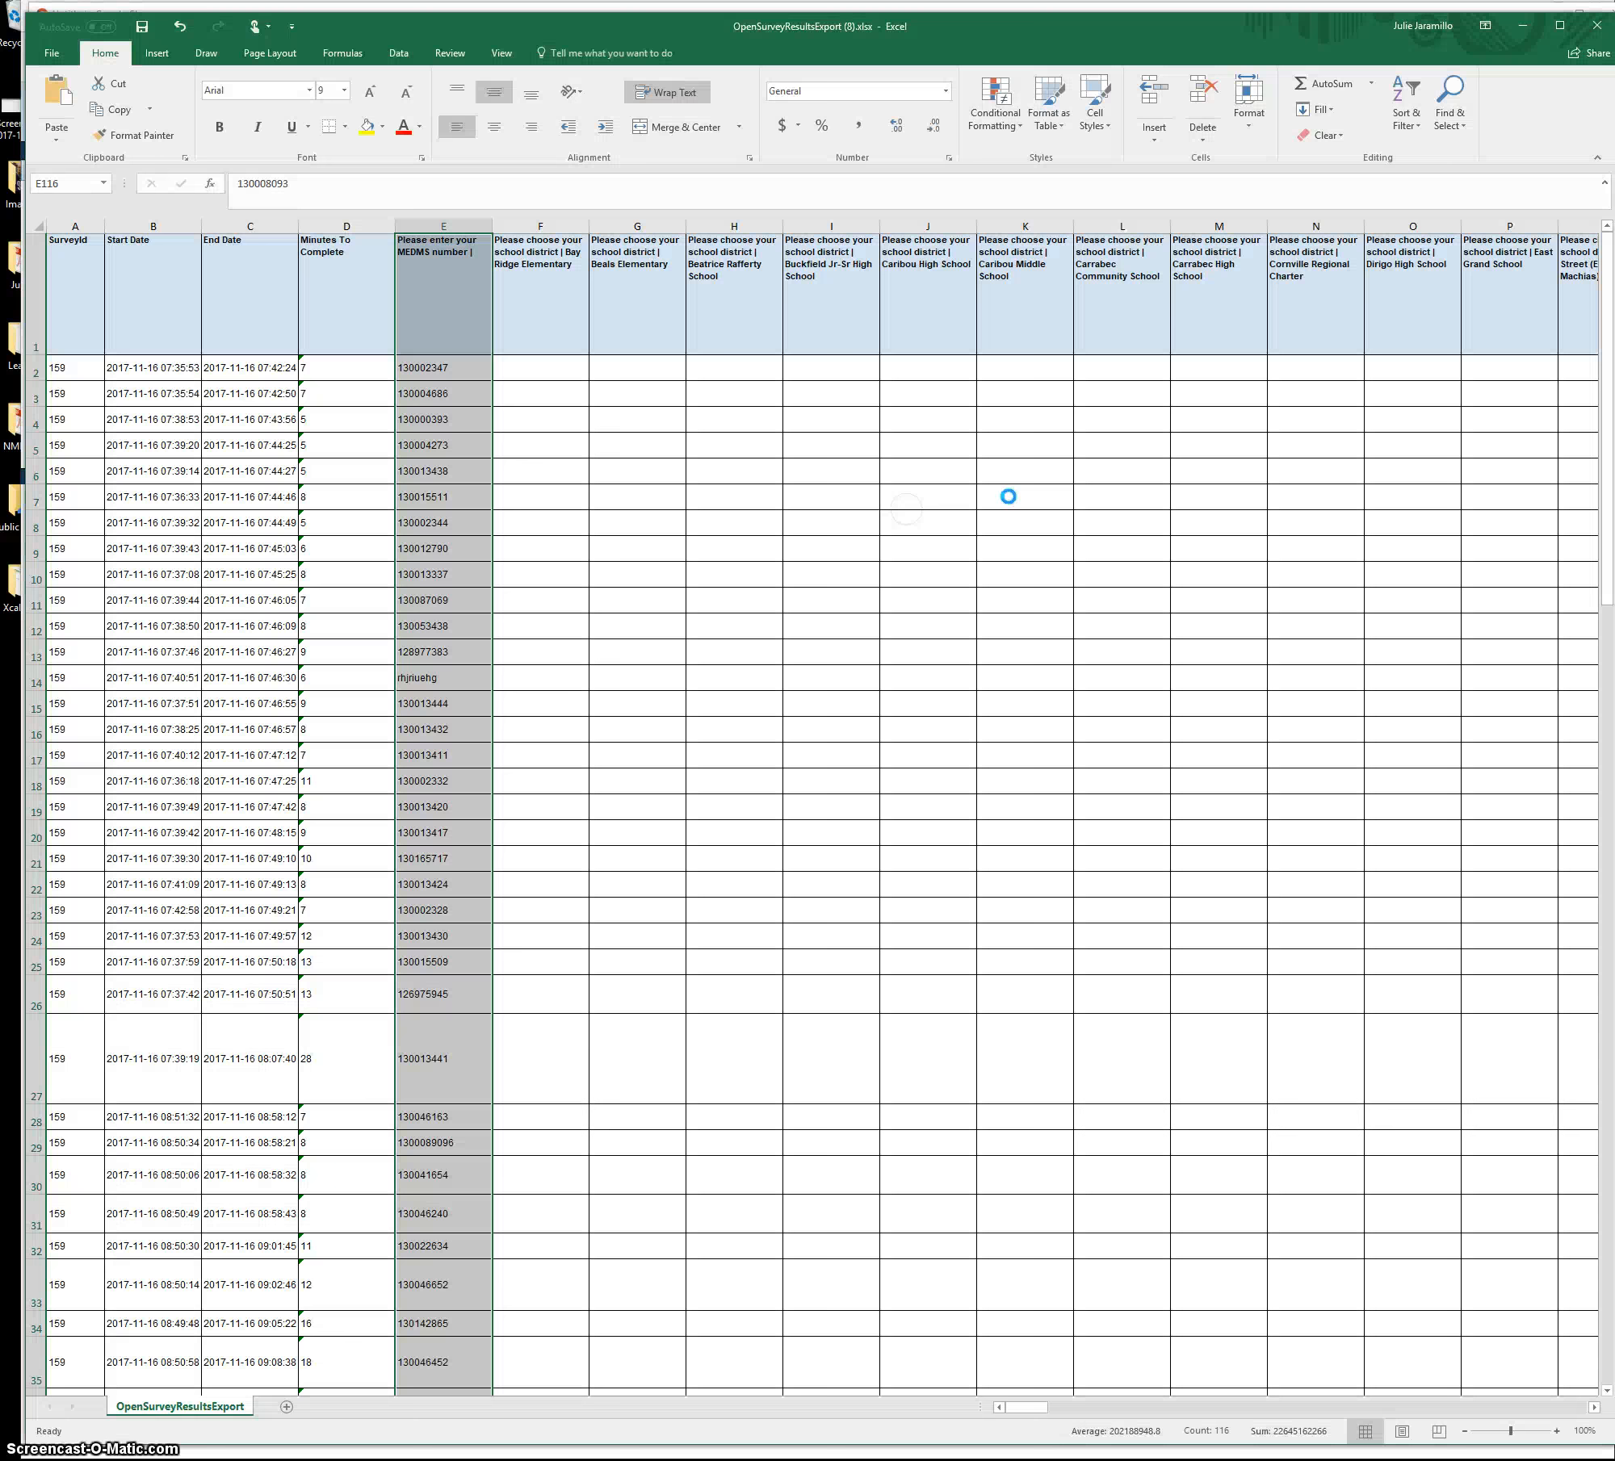
- Return to SCRIBE in Chrome, closing the blank report window, and open the Student Enrollment Export with sensitive information
left_click(1523, 29)
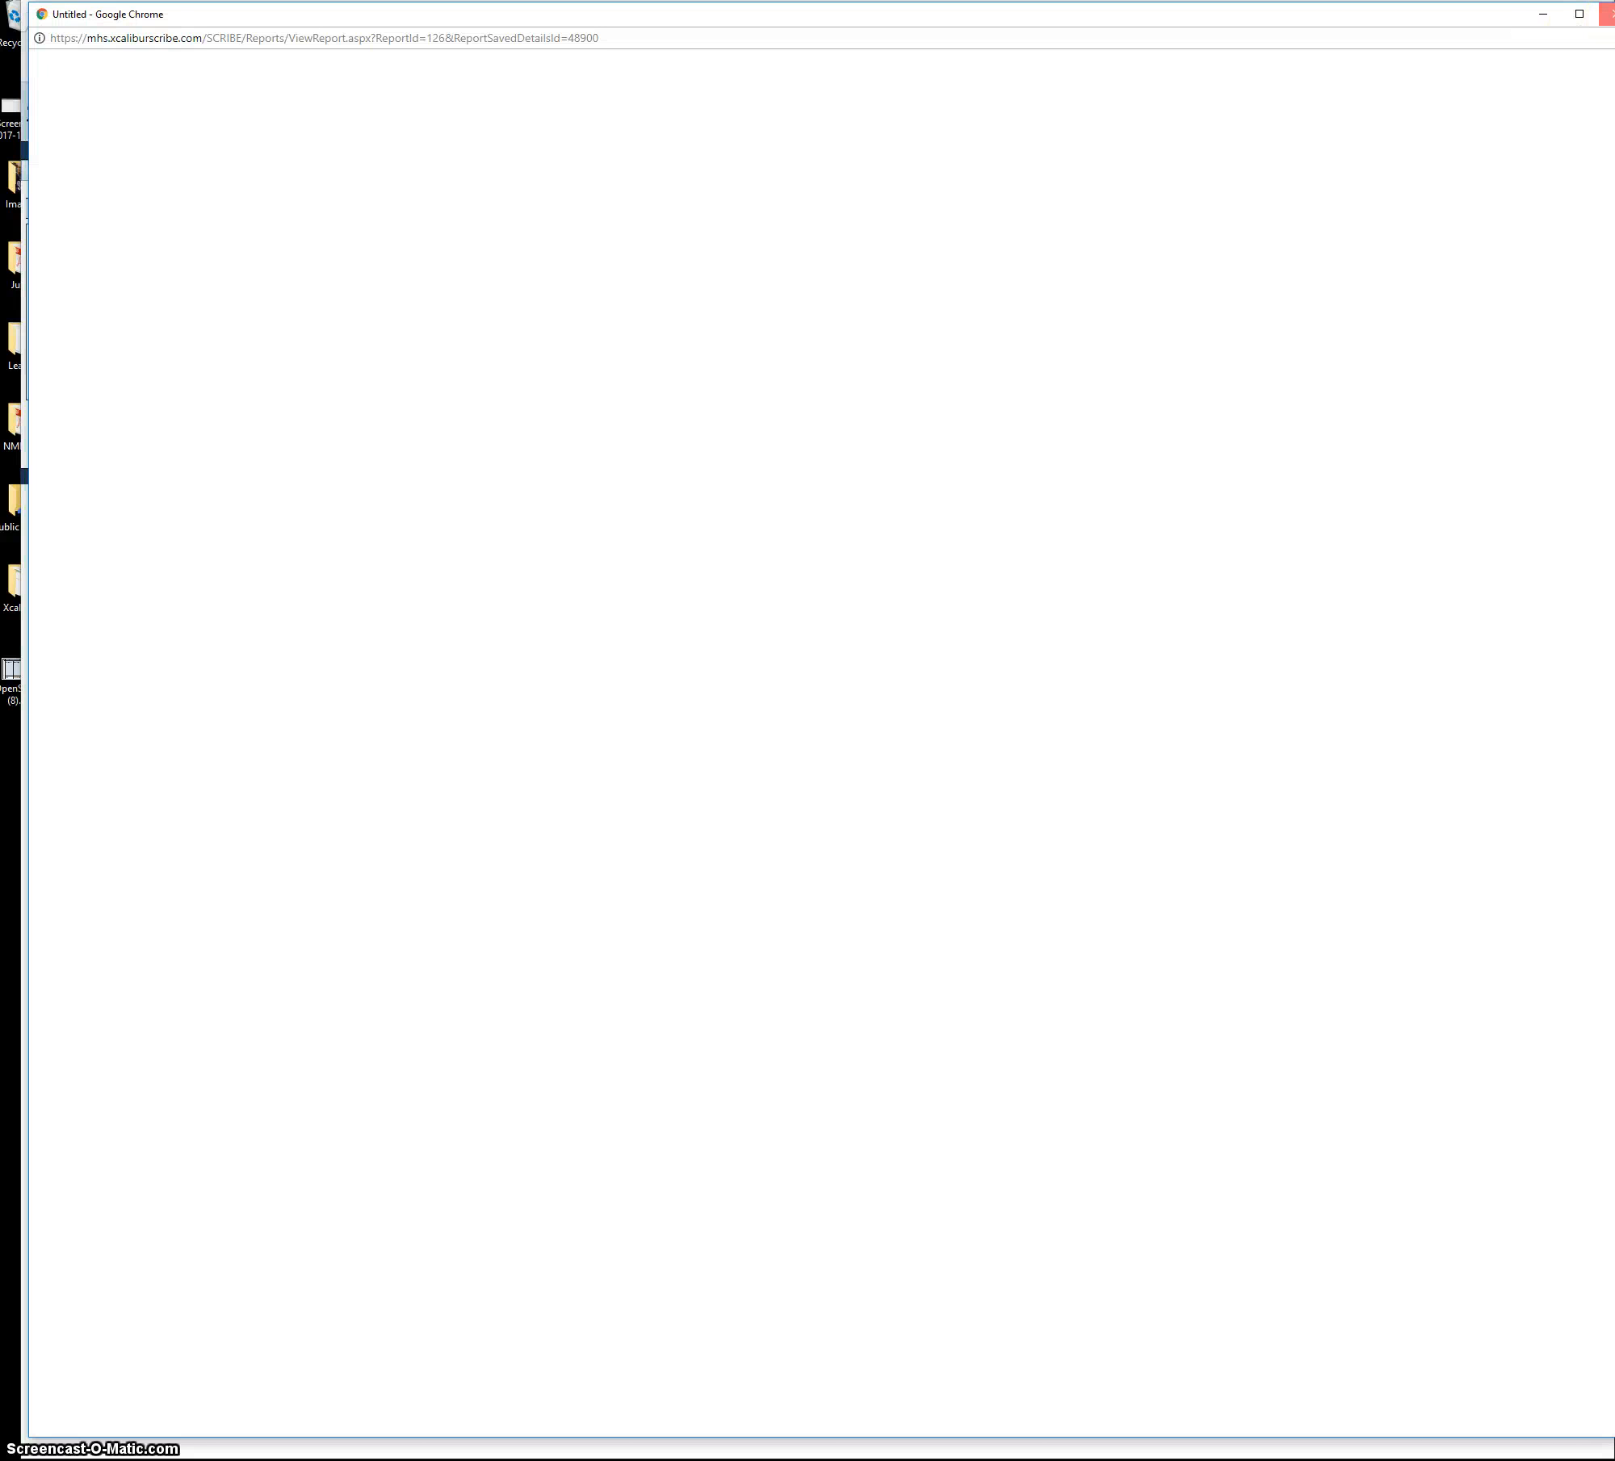
left_click(1607, 14)
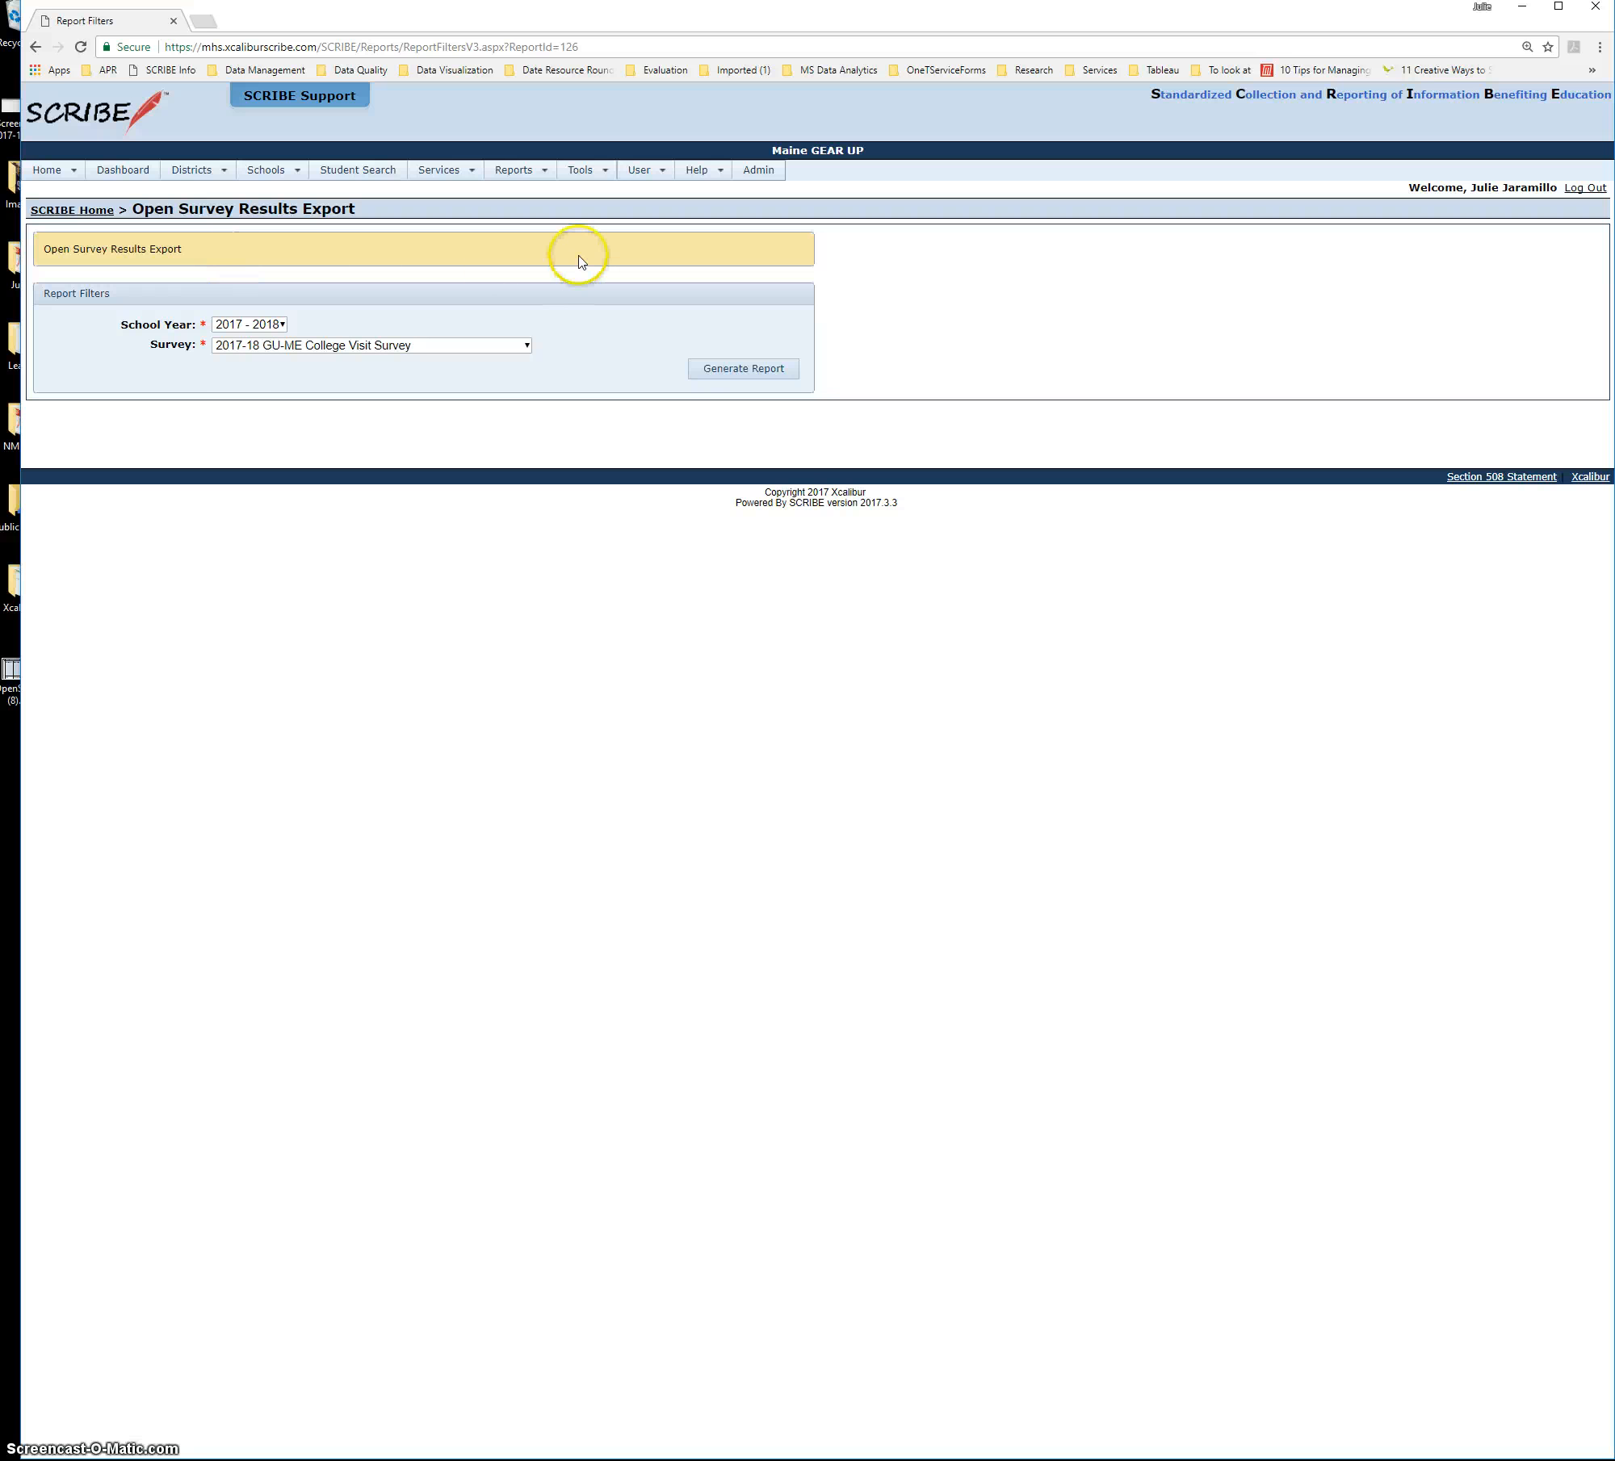
left_click(515, 172)
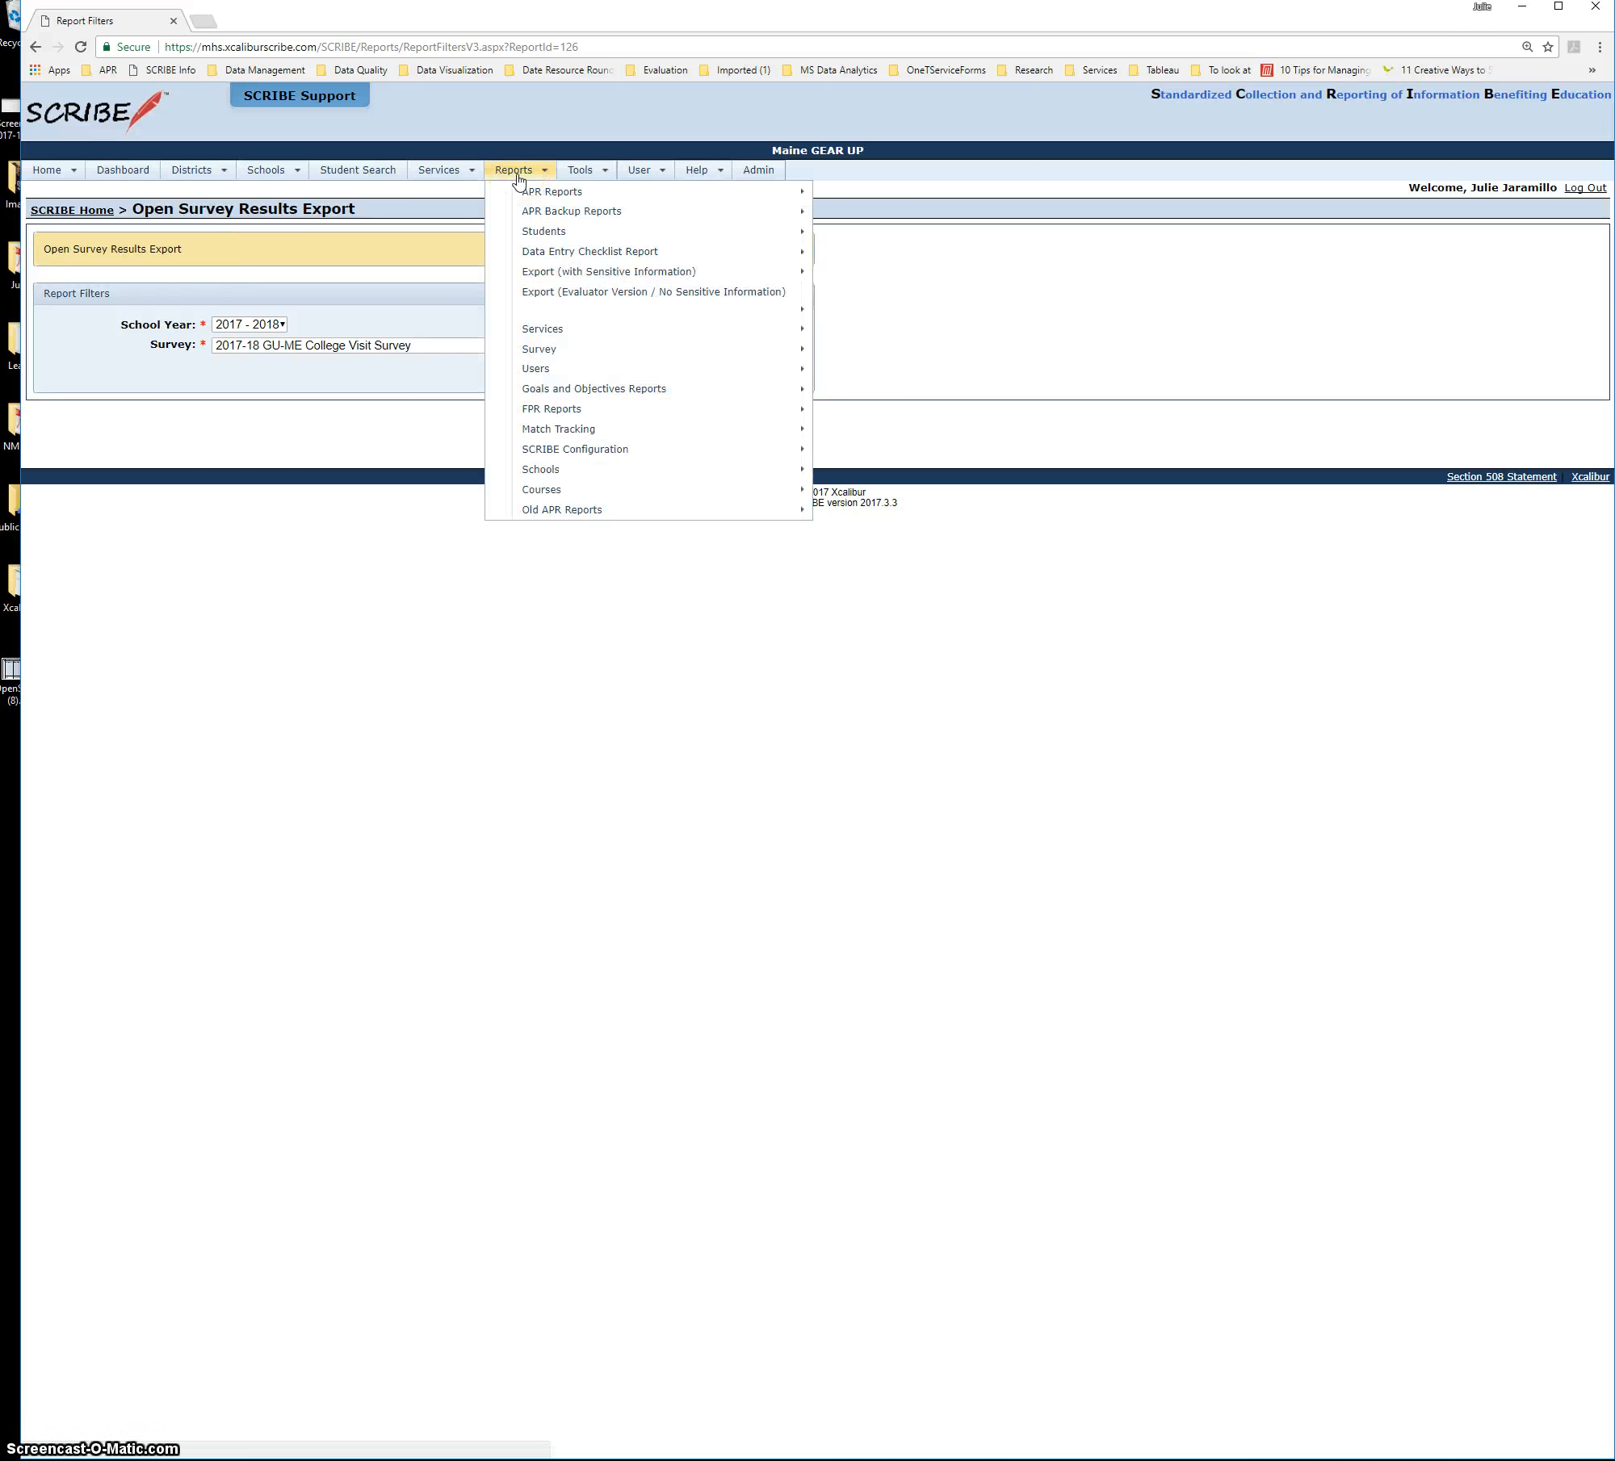
mouse_move(721, 272)
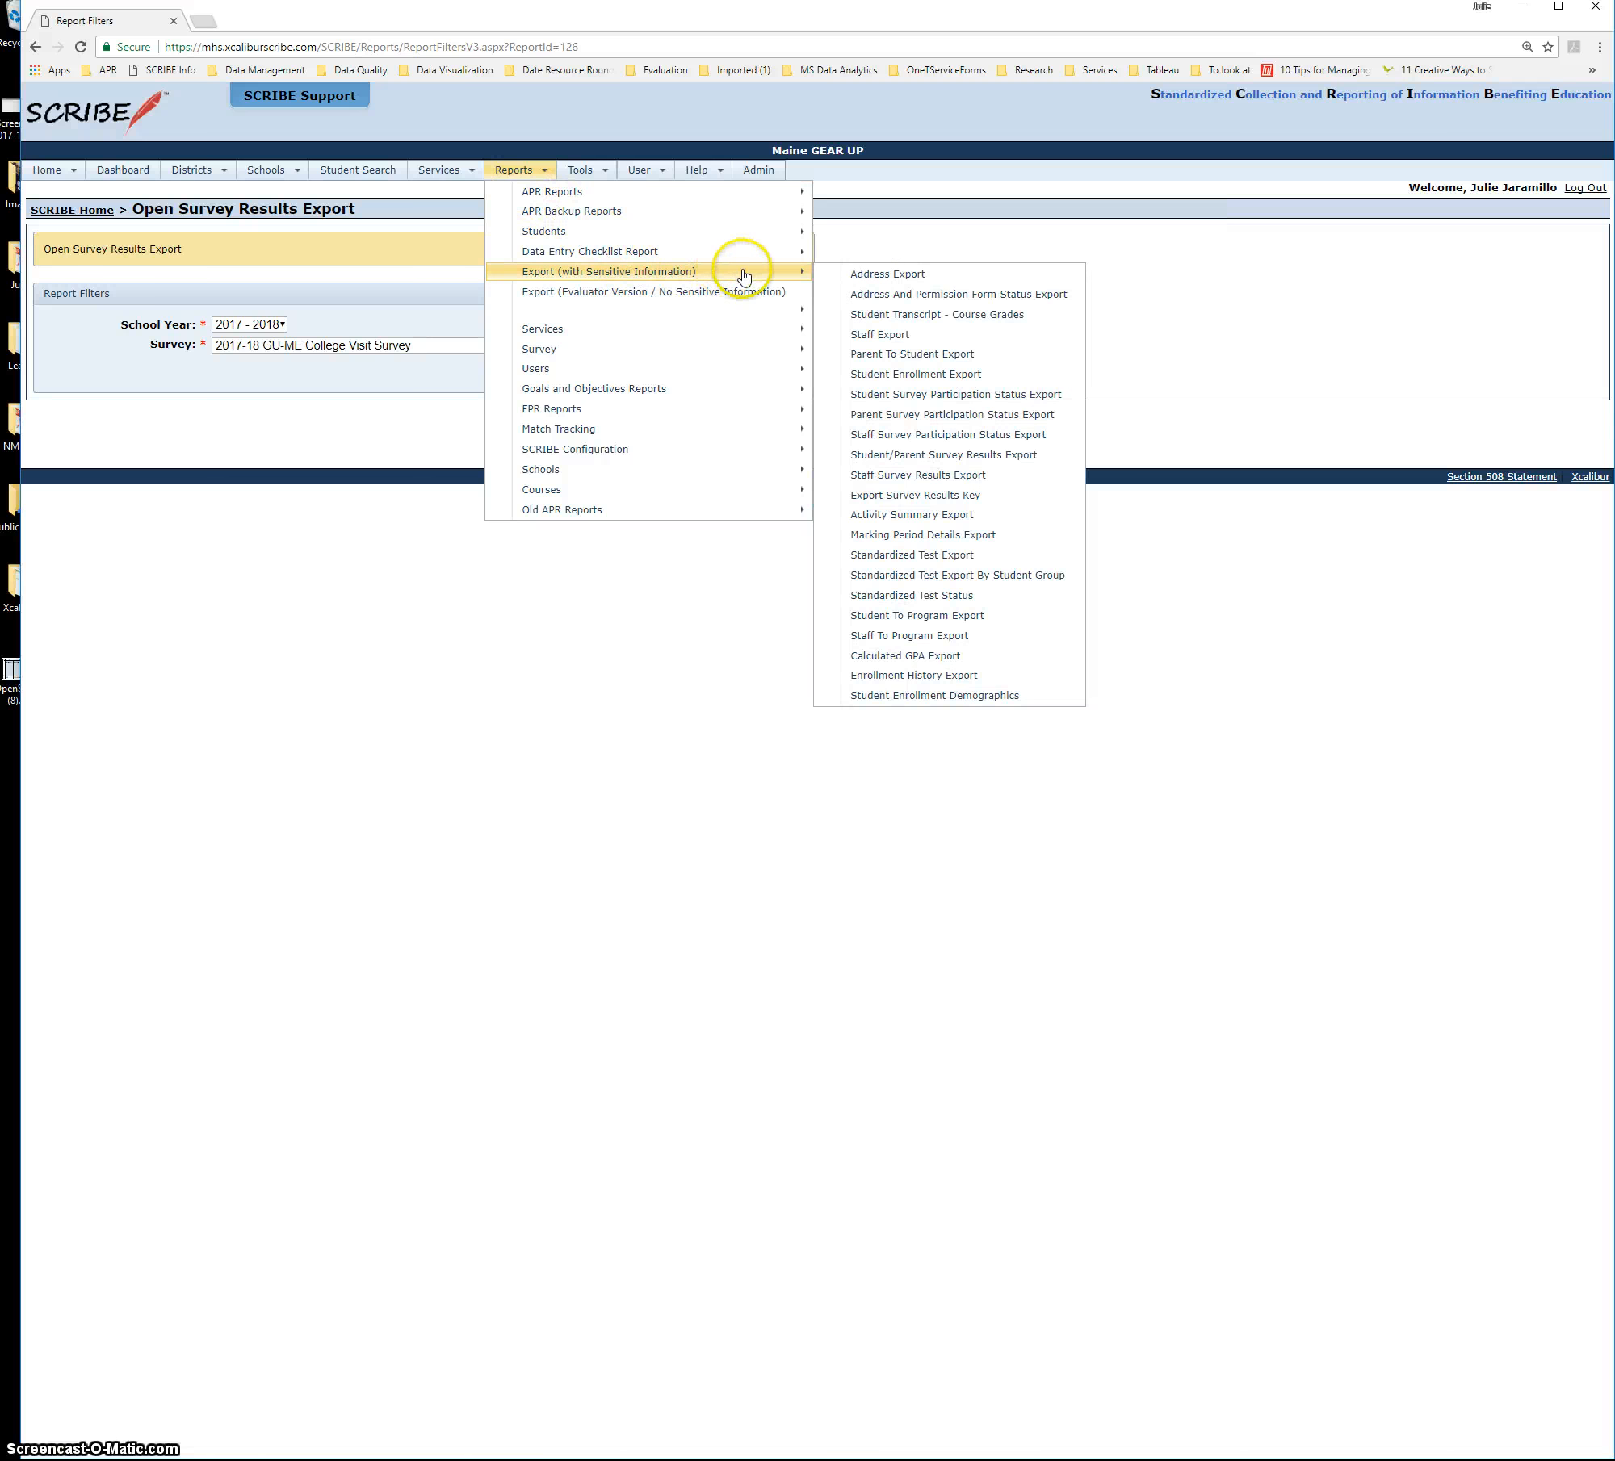
left_click(1012, 380)
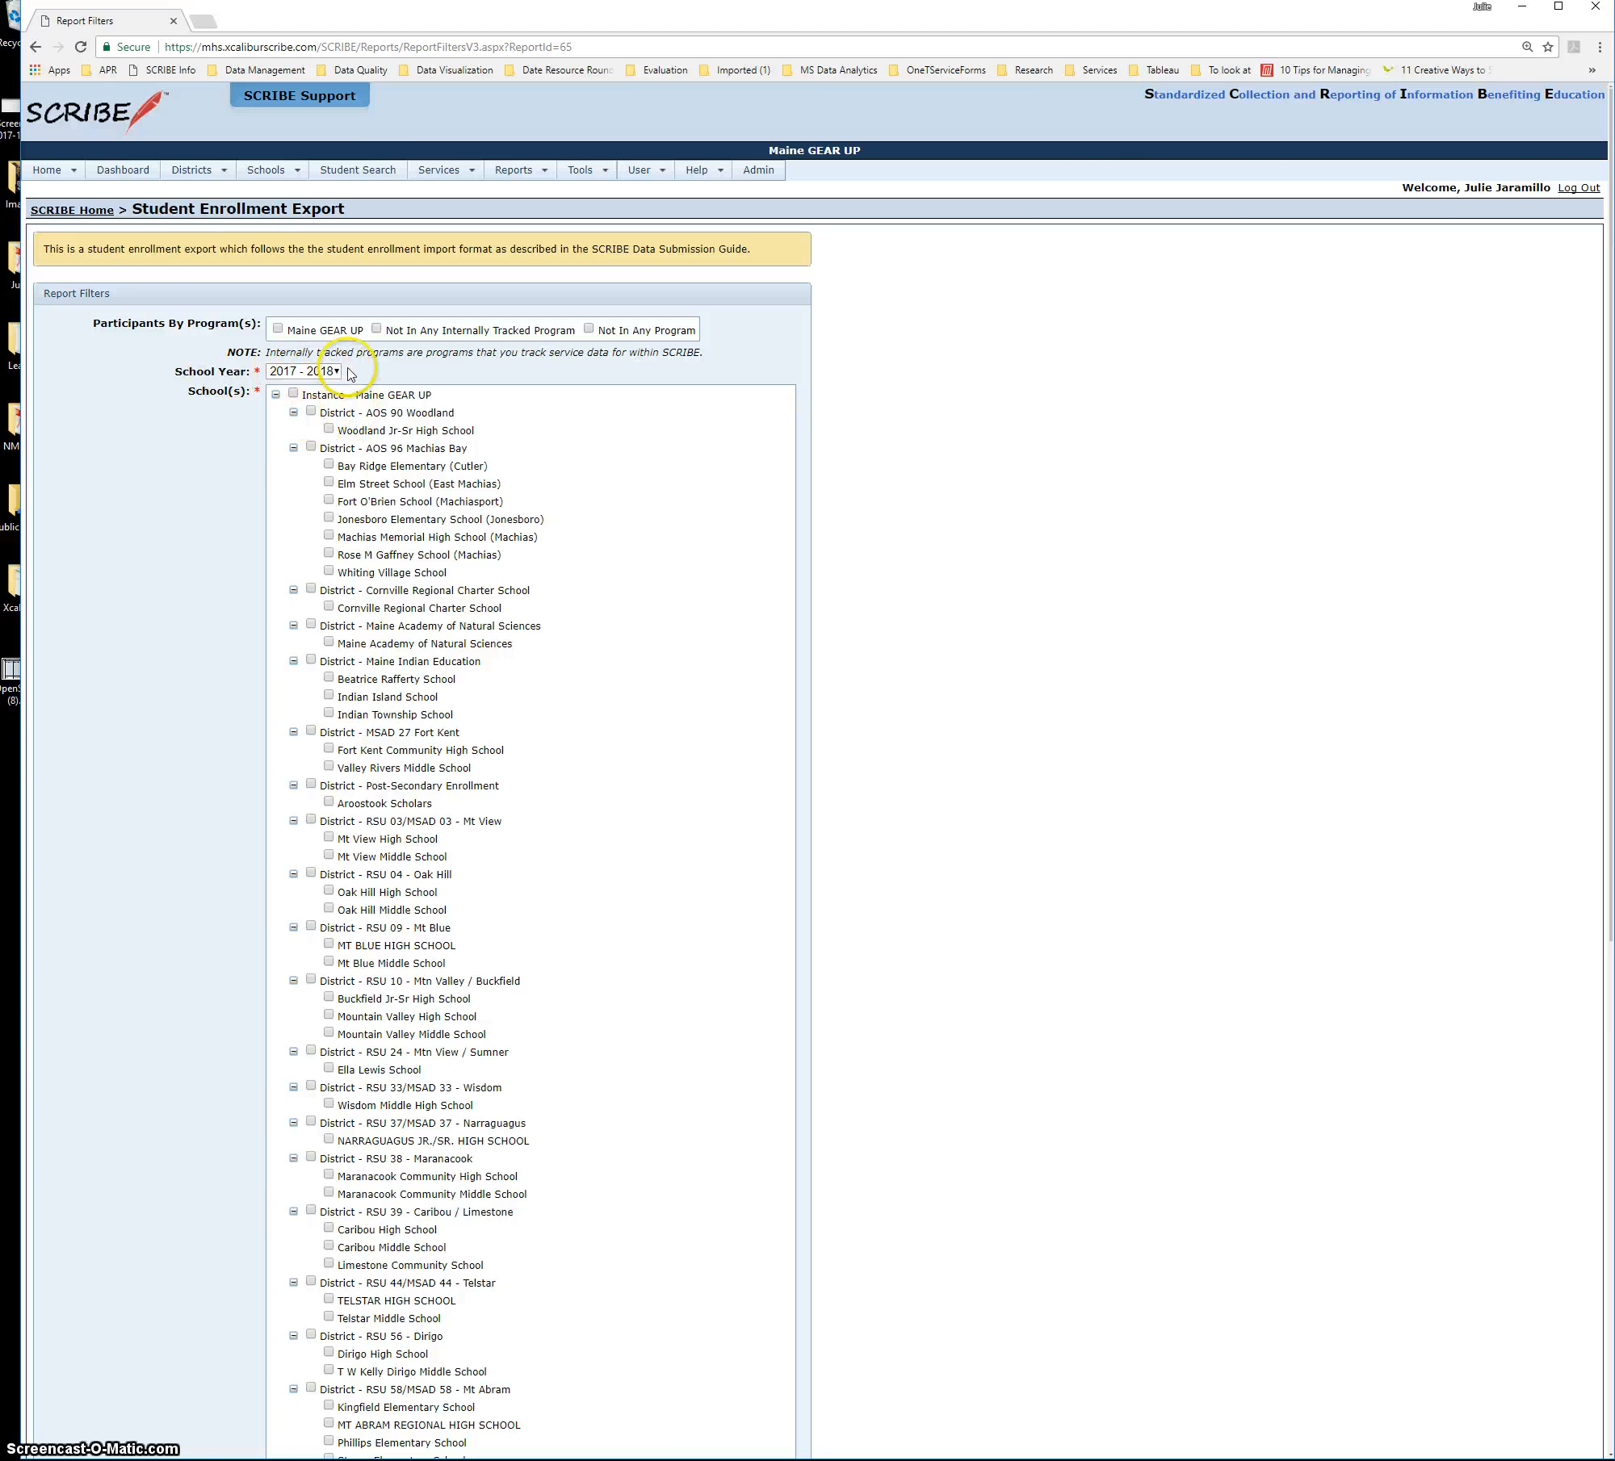
- Generate the Student Enrollment Export for all schools in District - AOS 96 Machias Bay and minimize the report window
left_click(312, 447)
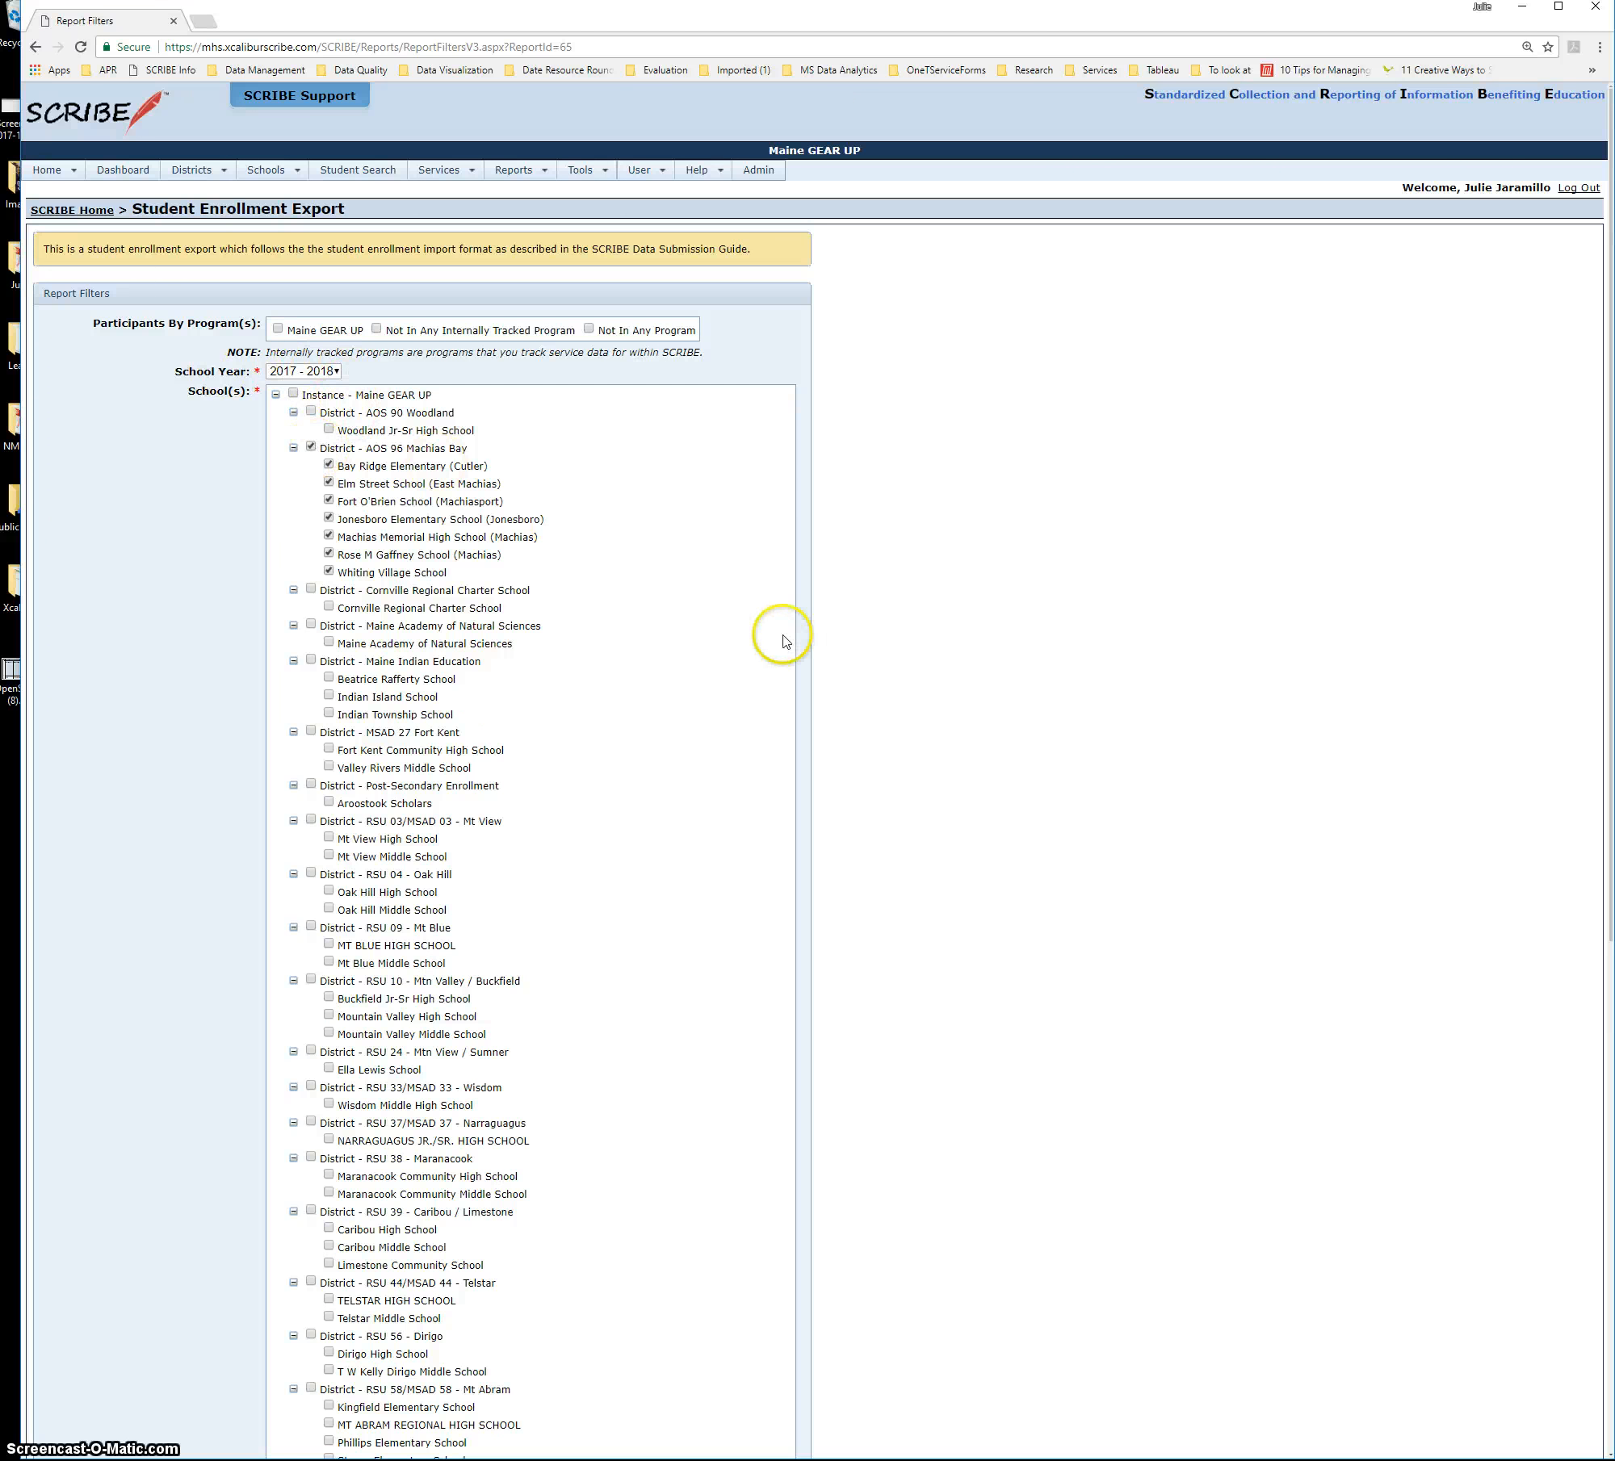
scroll(910, 622, "down", 1)
scroll(910, 622, "down", 10)
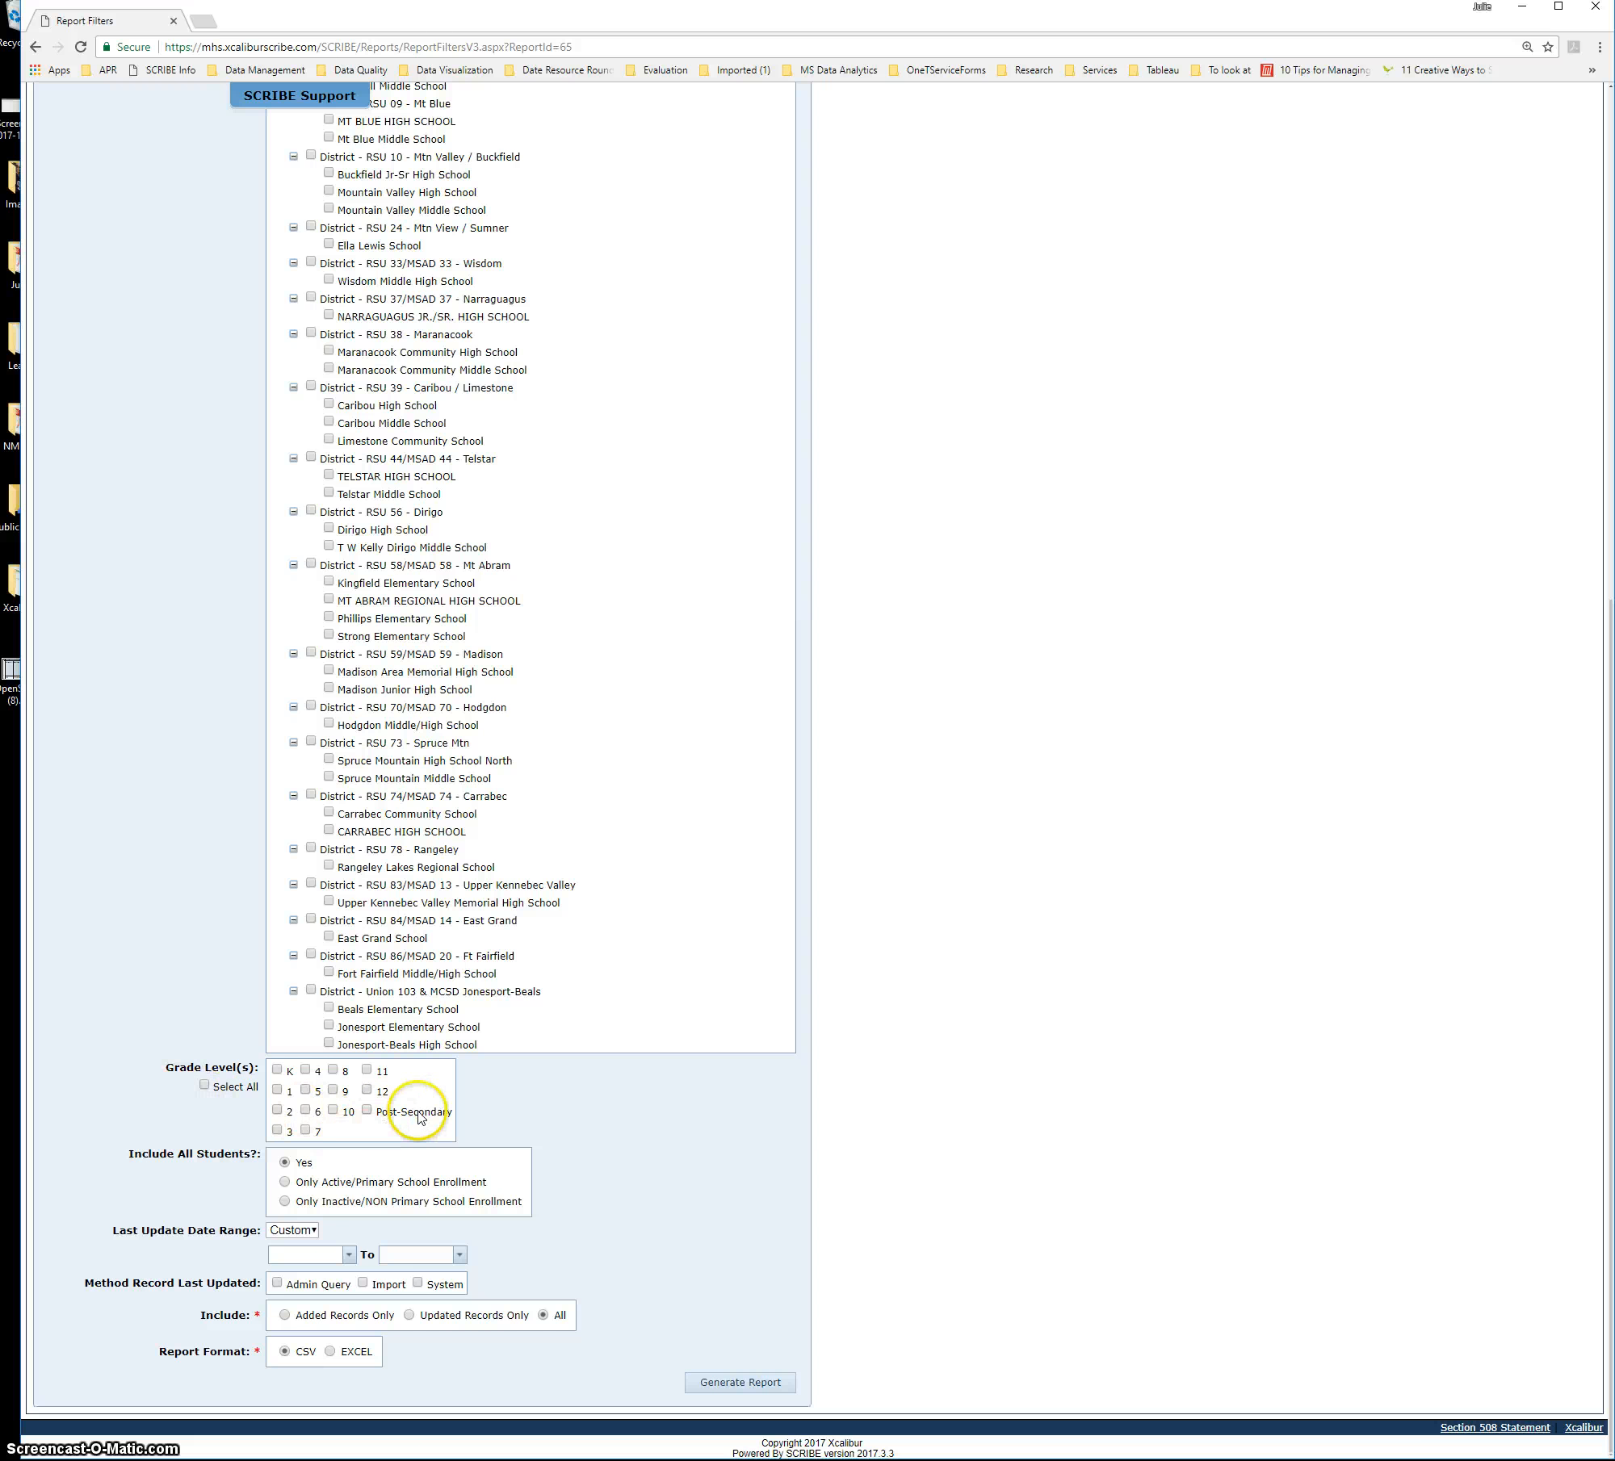
left_click(733, 1384)
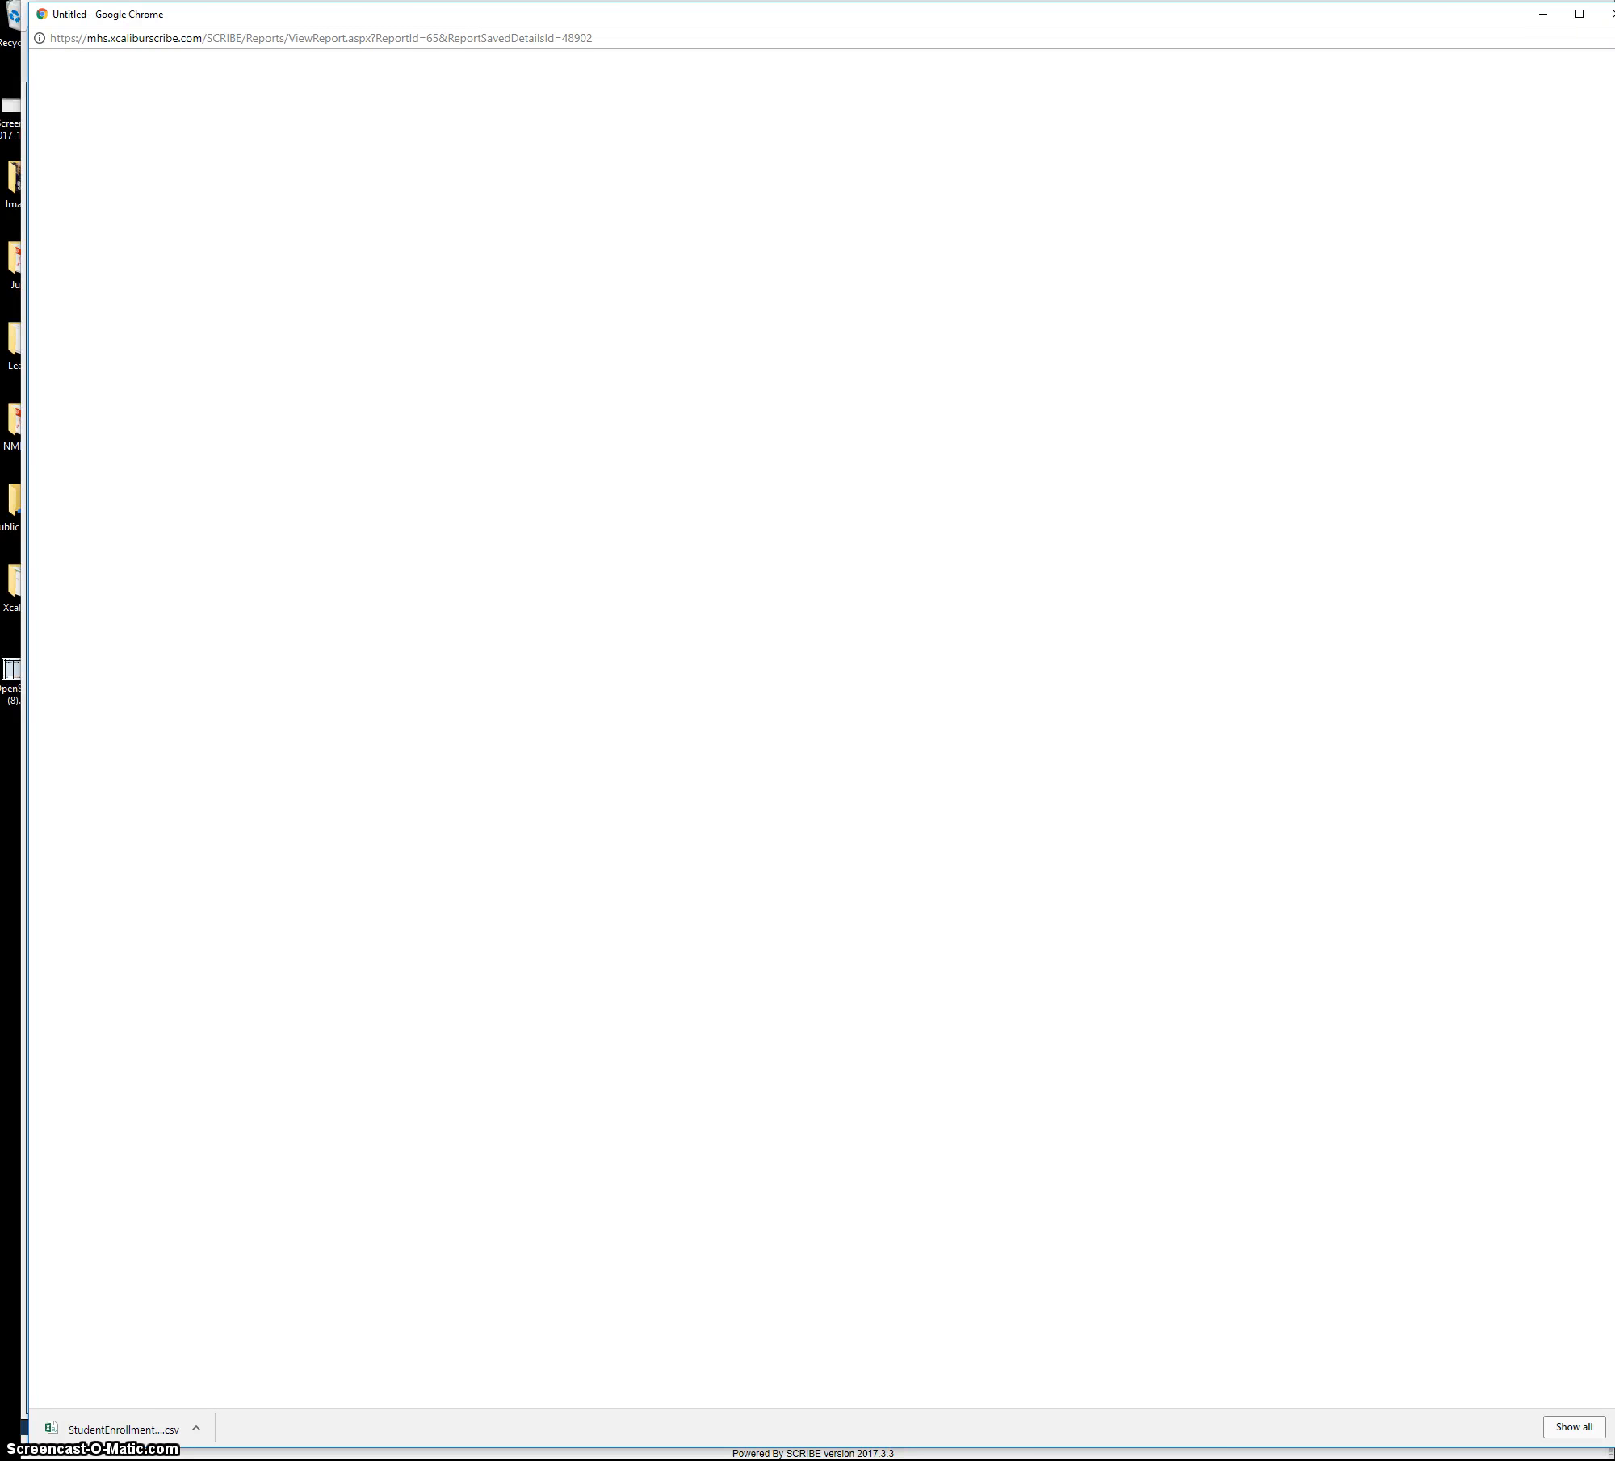
left_click(1542, 16)
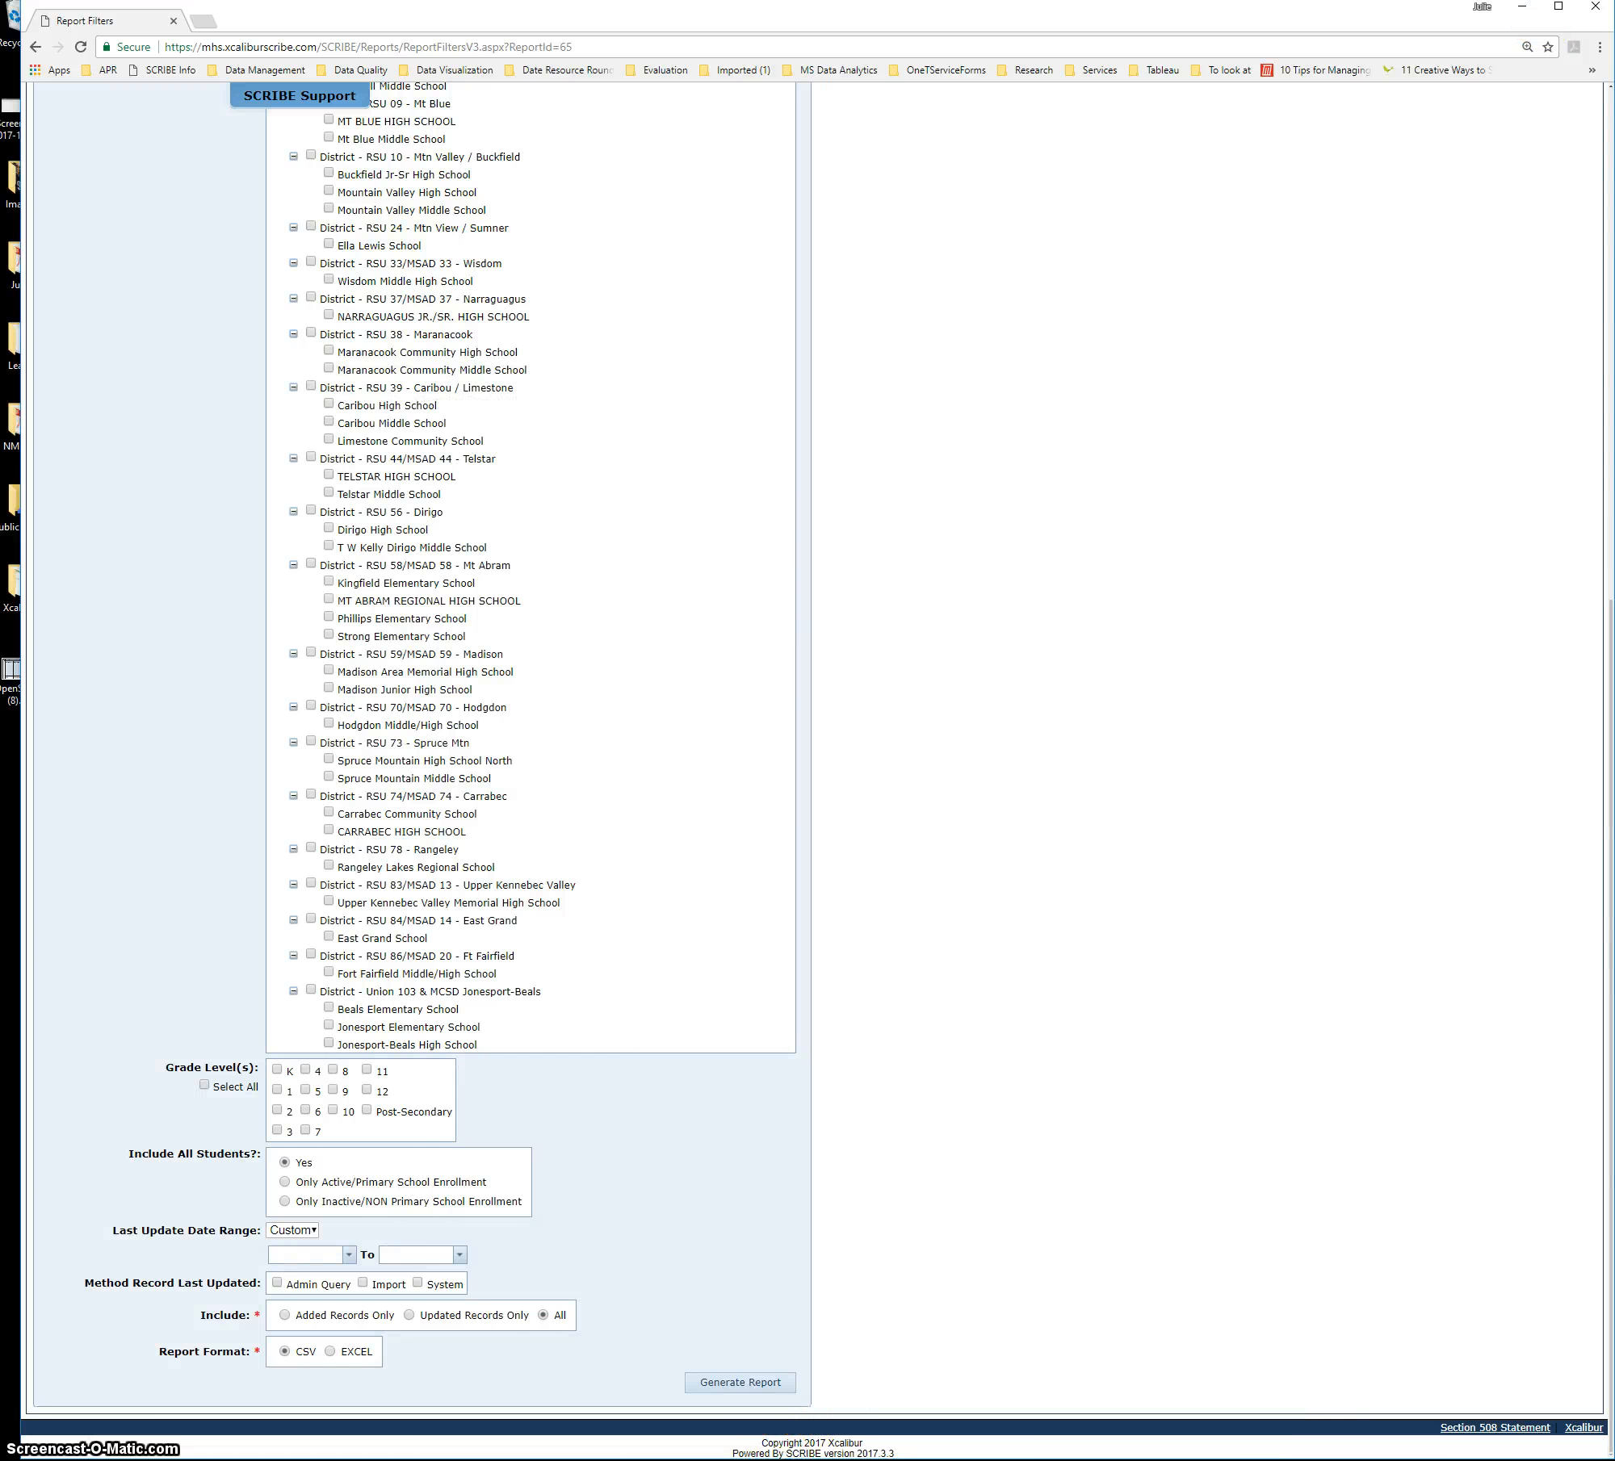
- Switch to Excel and open the recent file GUME_StudentExport_11-16-17.csv from the Desktop
left_click(465, 1460)
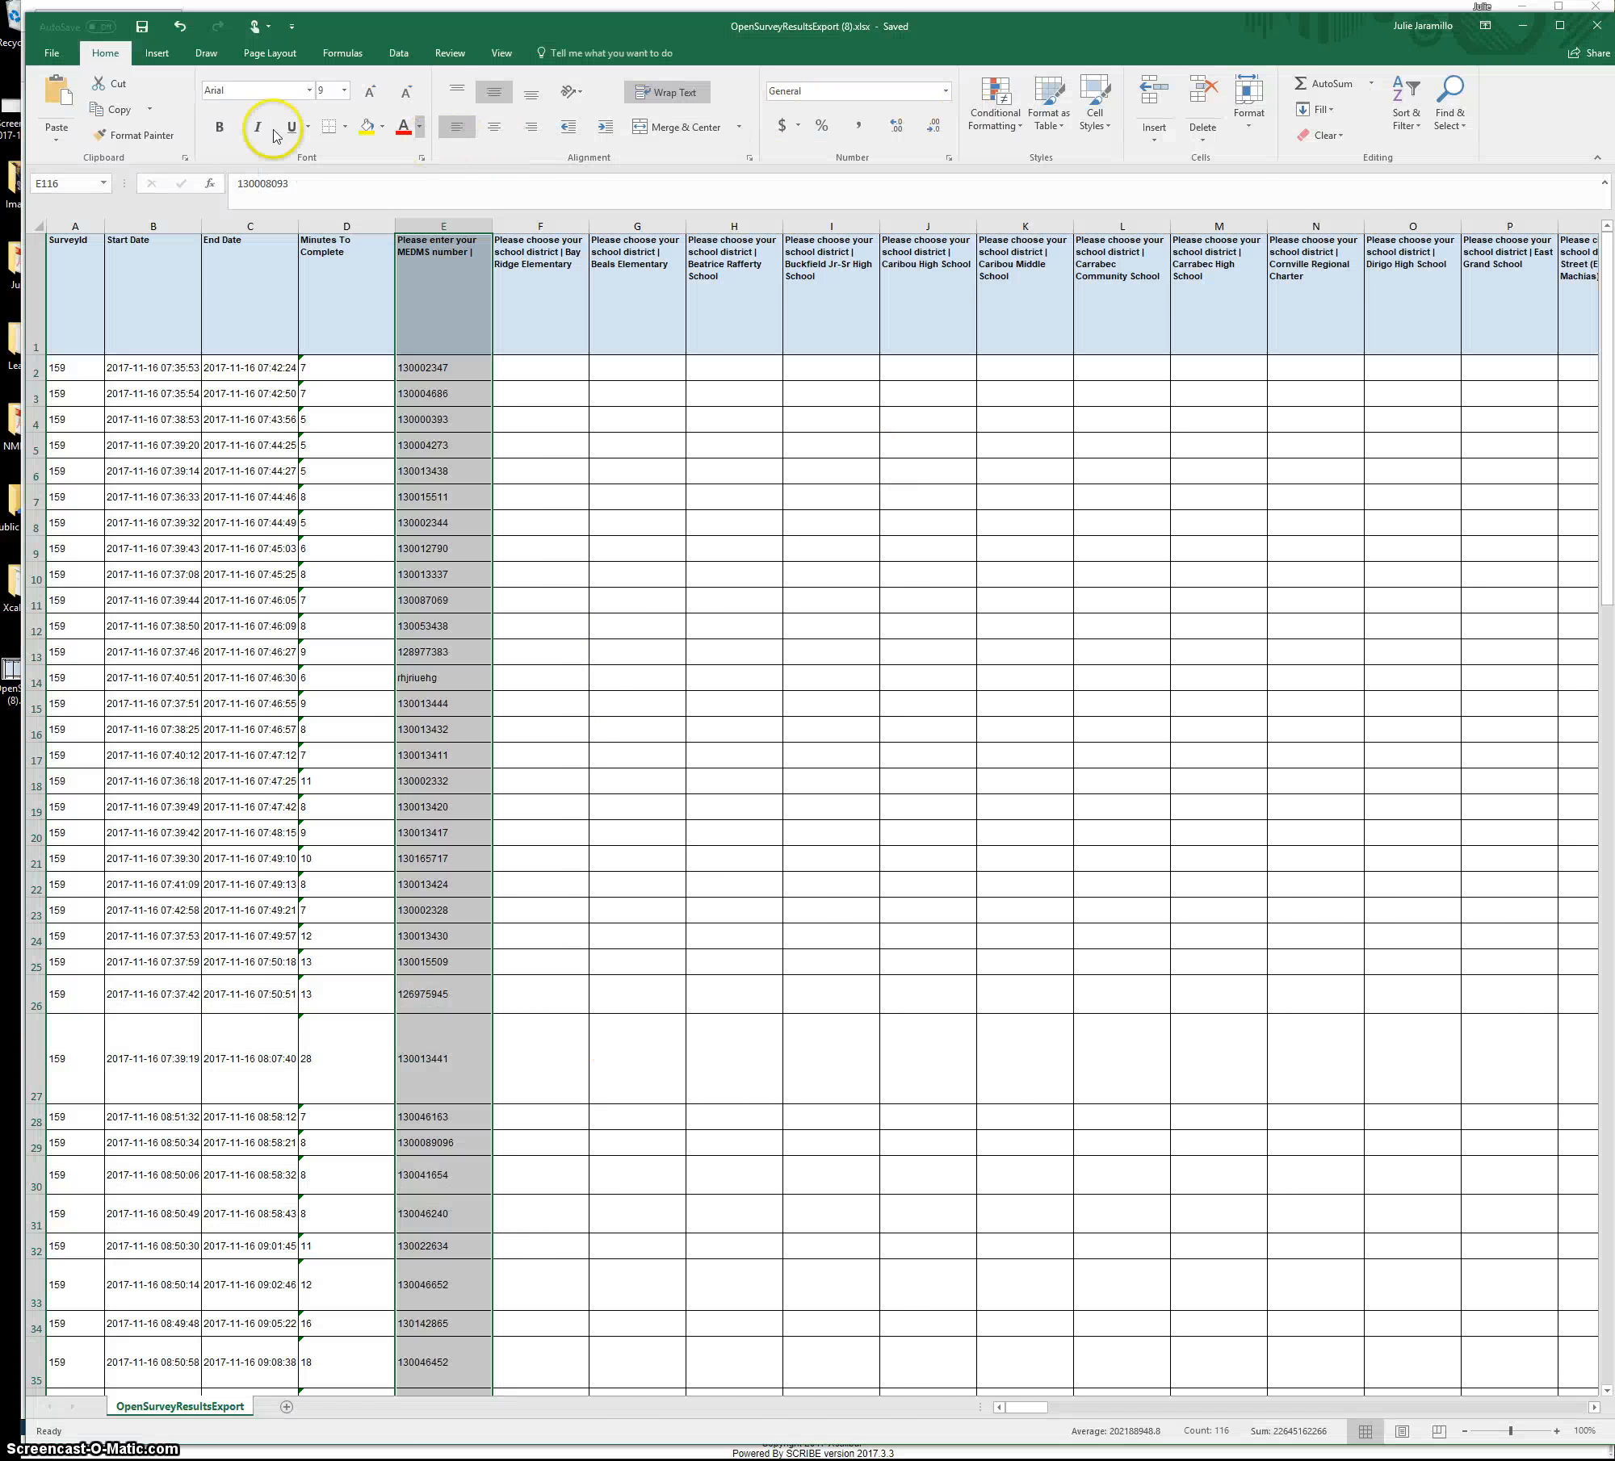
left_click(50, 55)
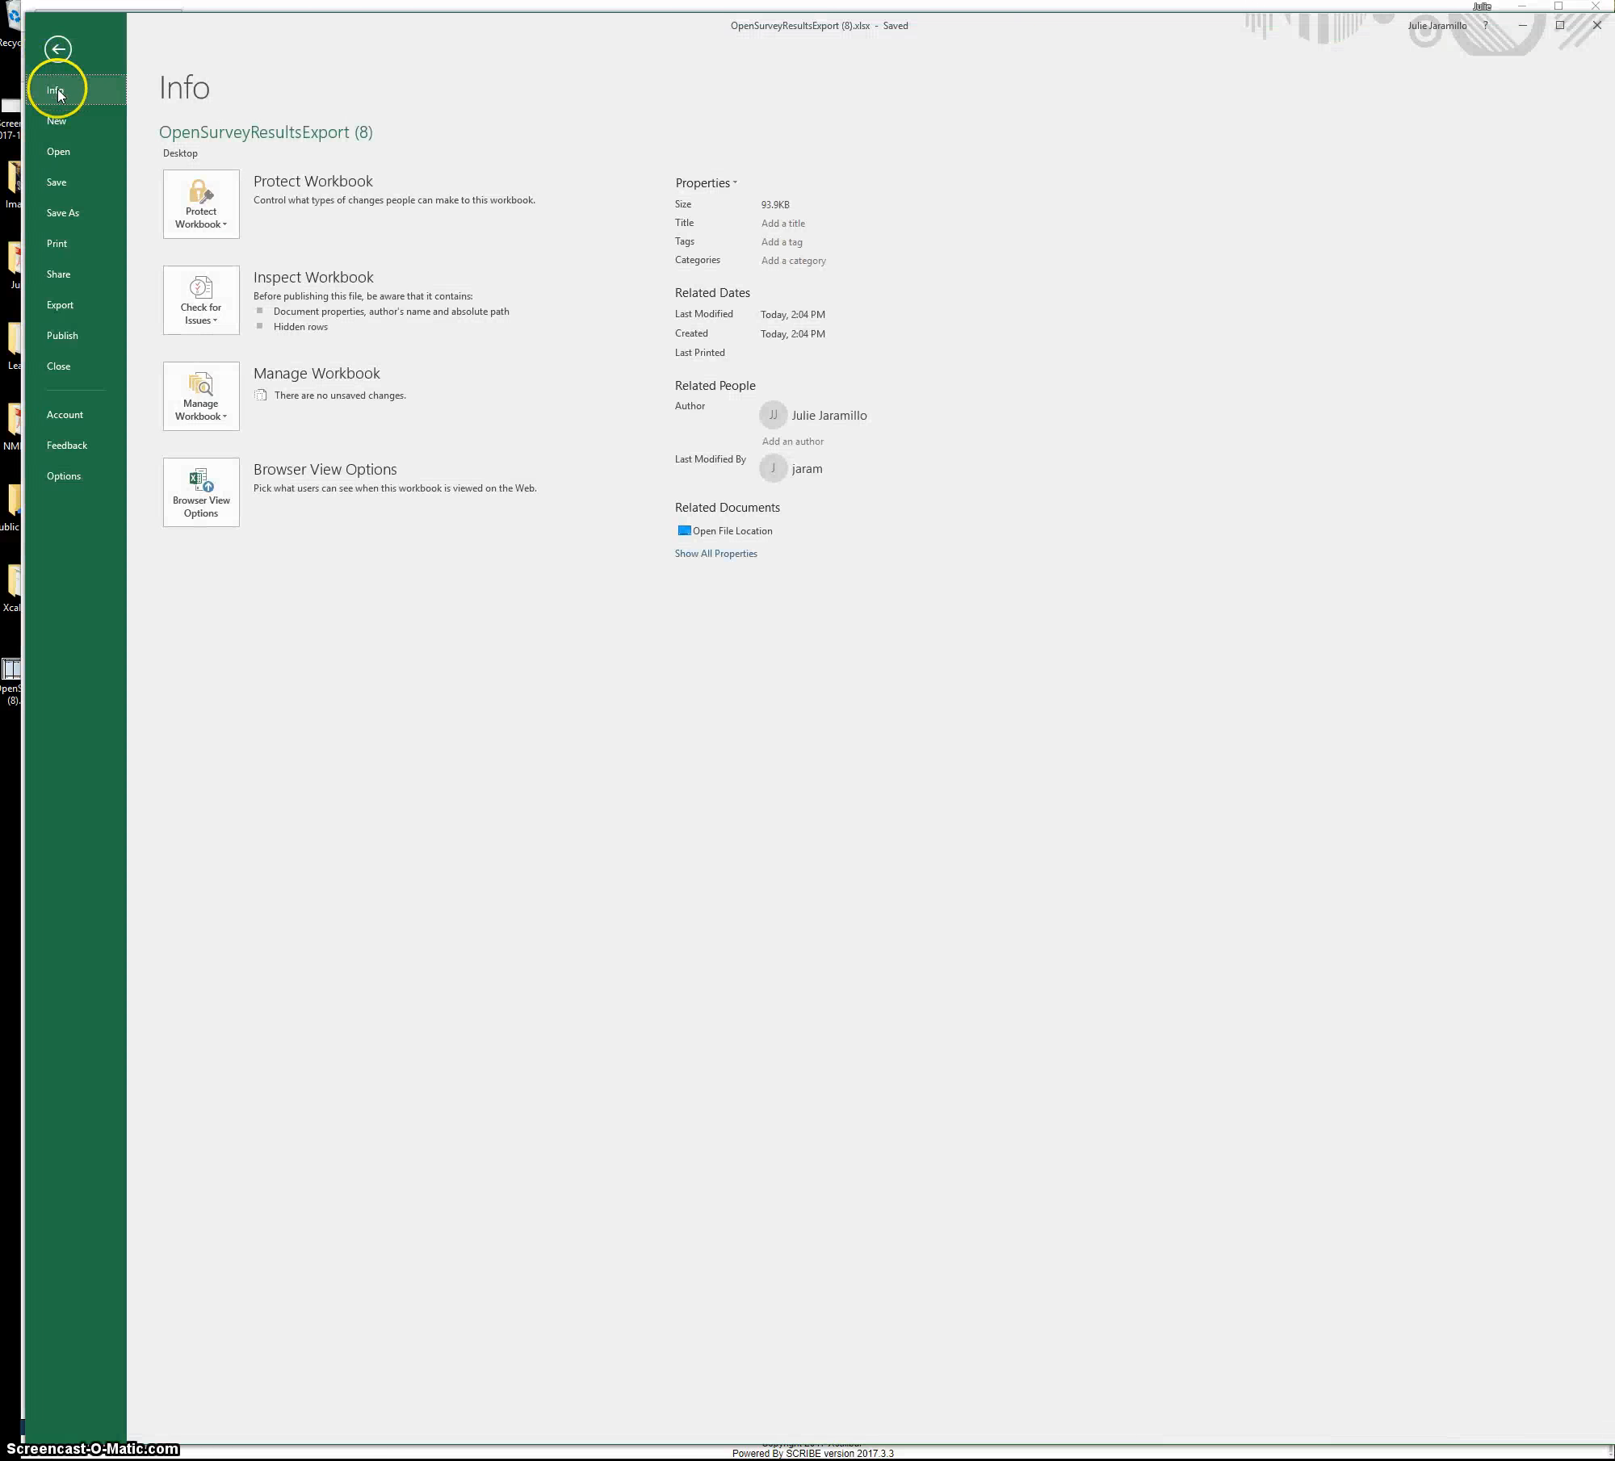
left_click(81, 153)
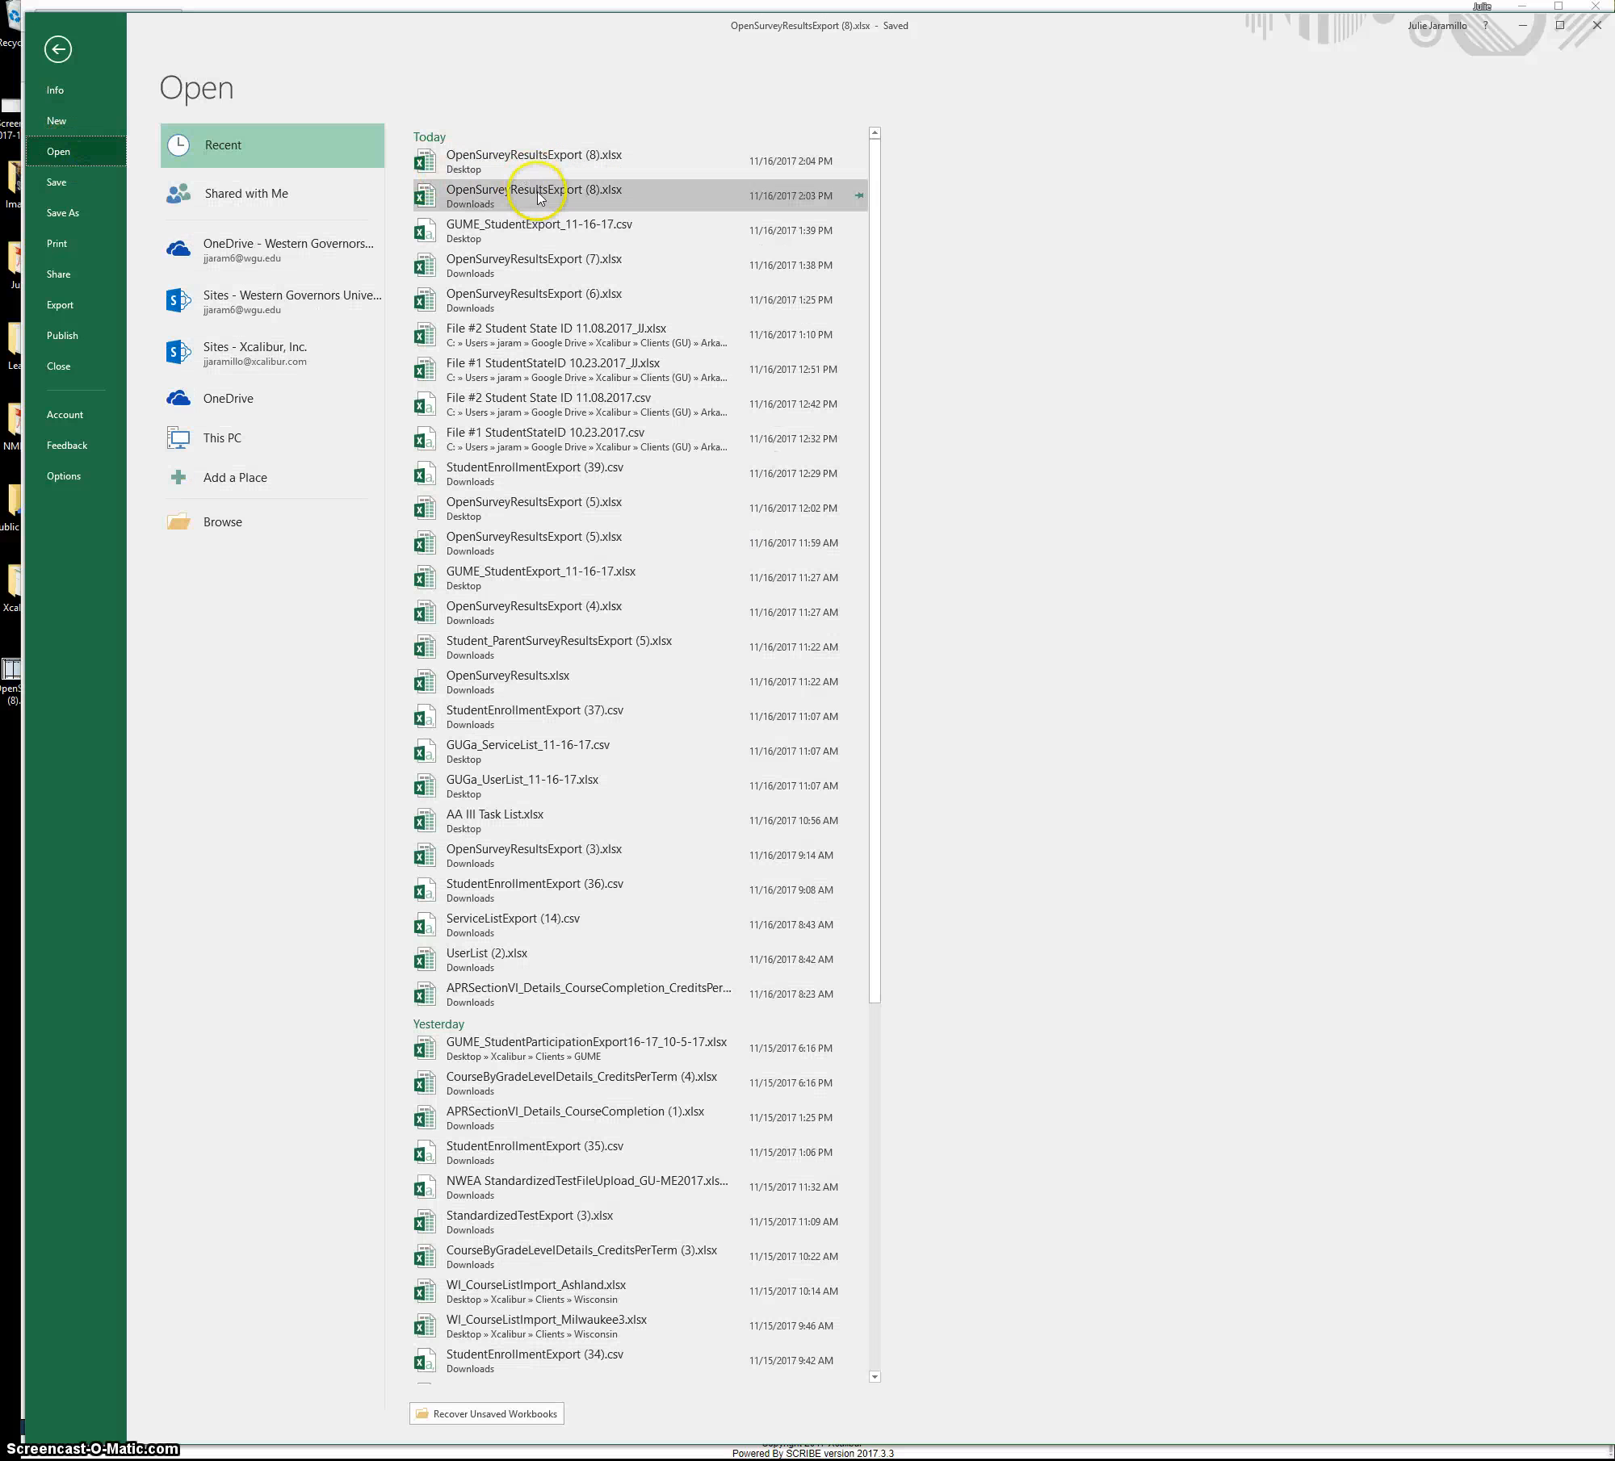
left_click(570, 234)
- Arrange the student export and the survey results workbook side by side, narrowing the survey results window
left_click_drag(44, 355, 1180, 338)
left_click(1008, 405)
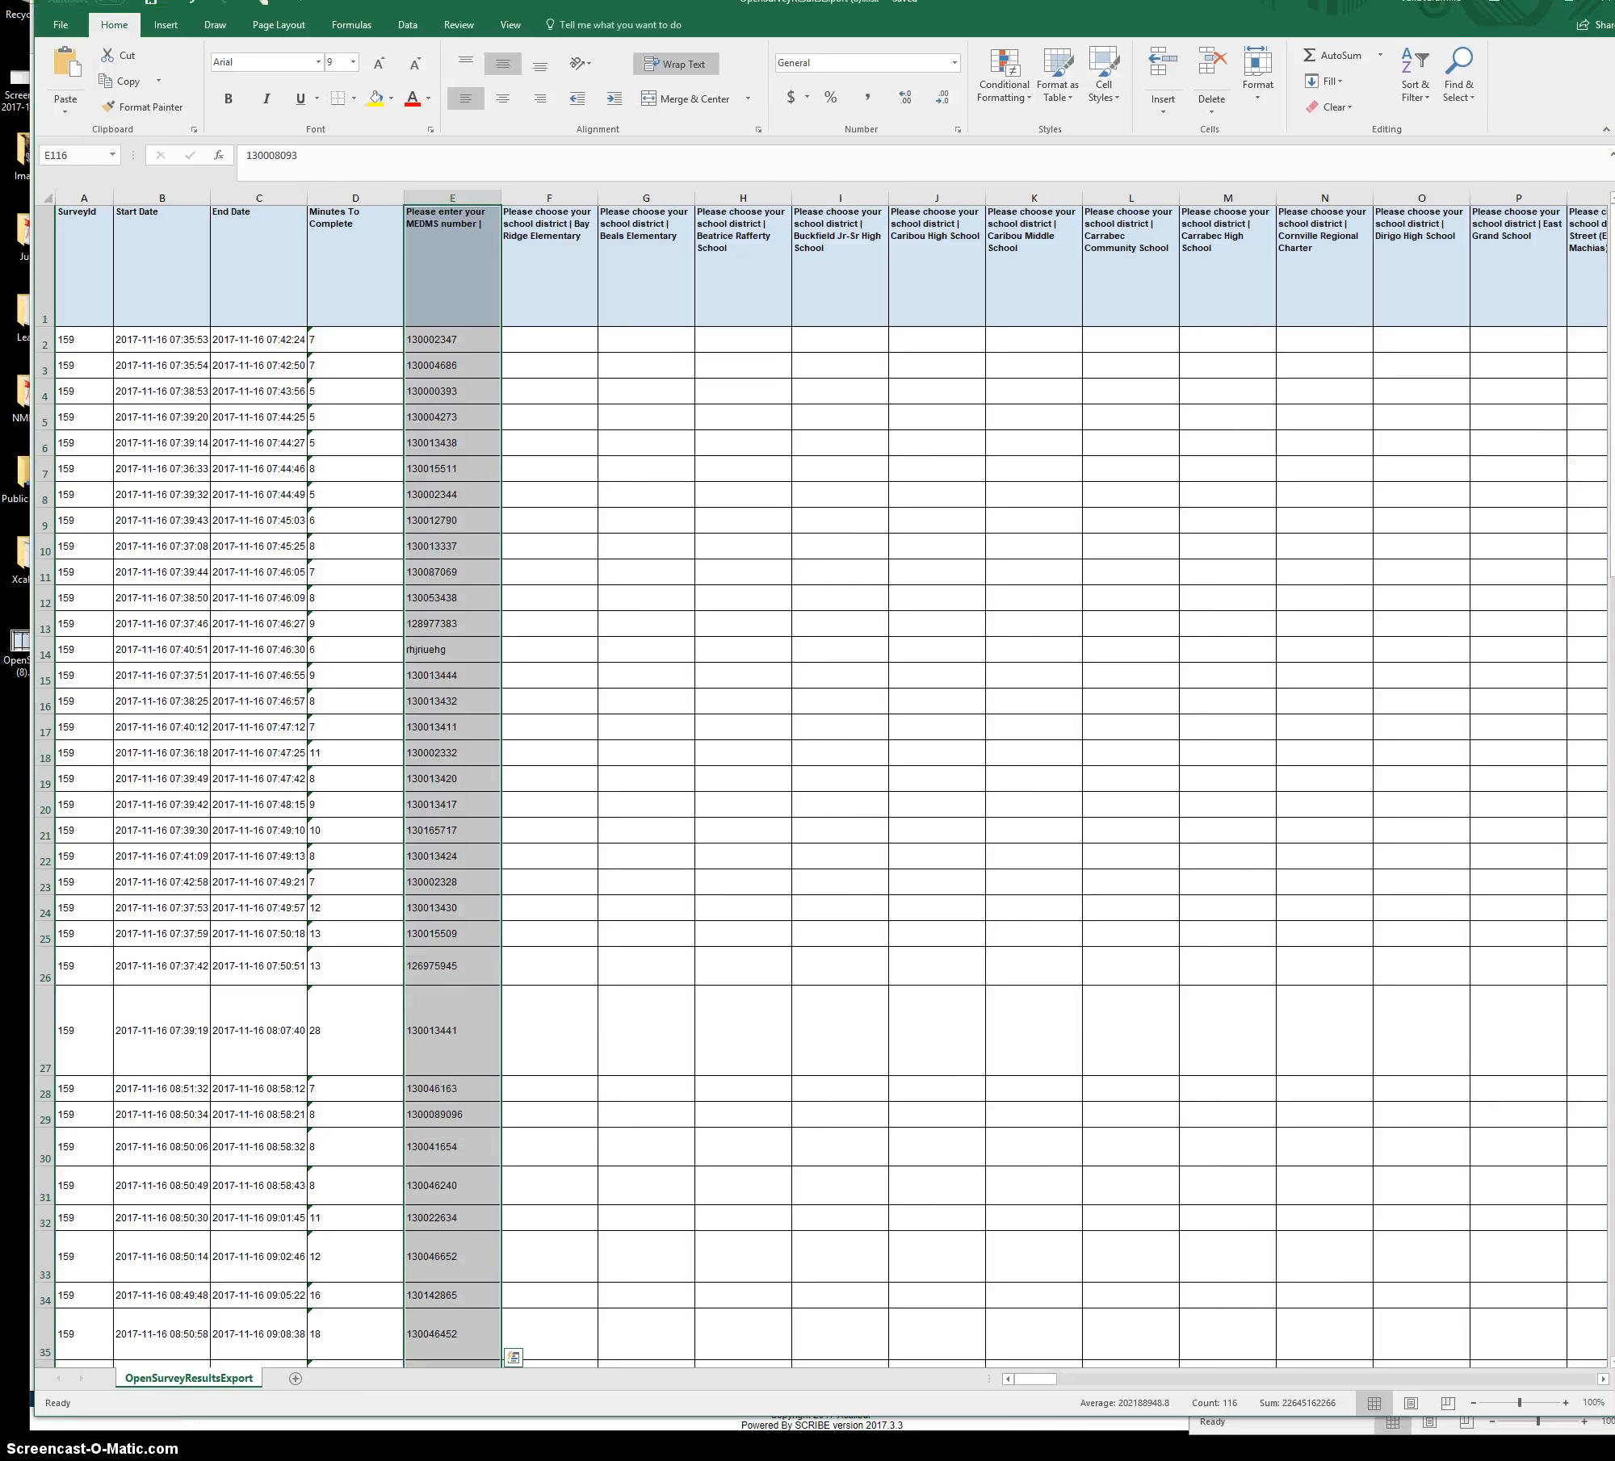
left_click(1316, 1033)
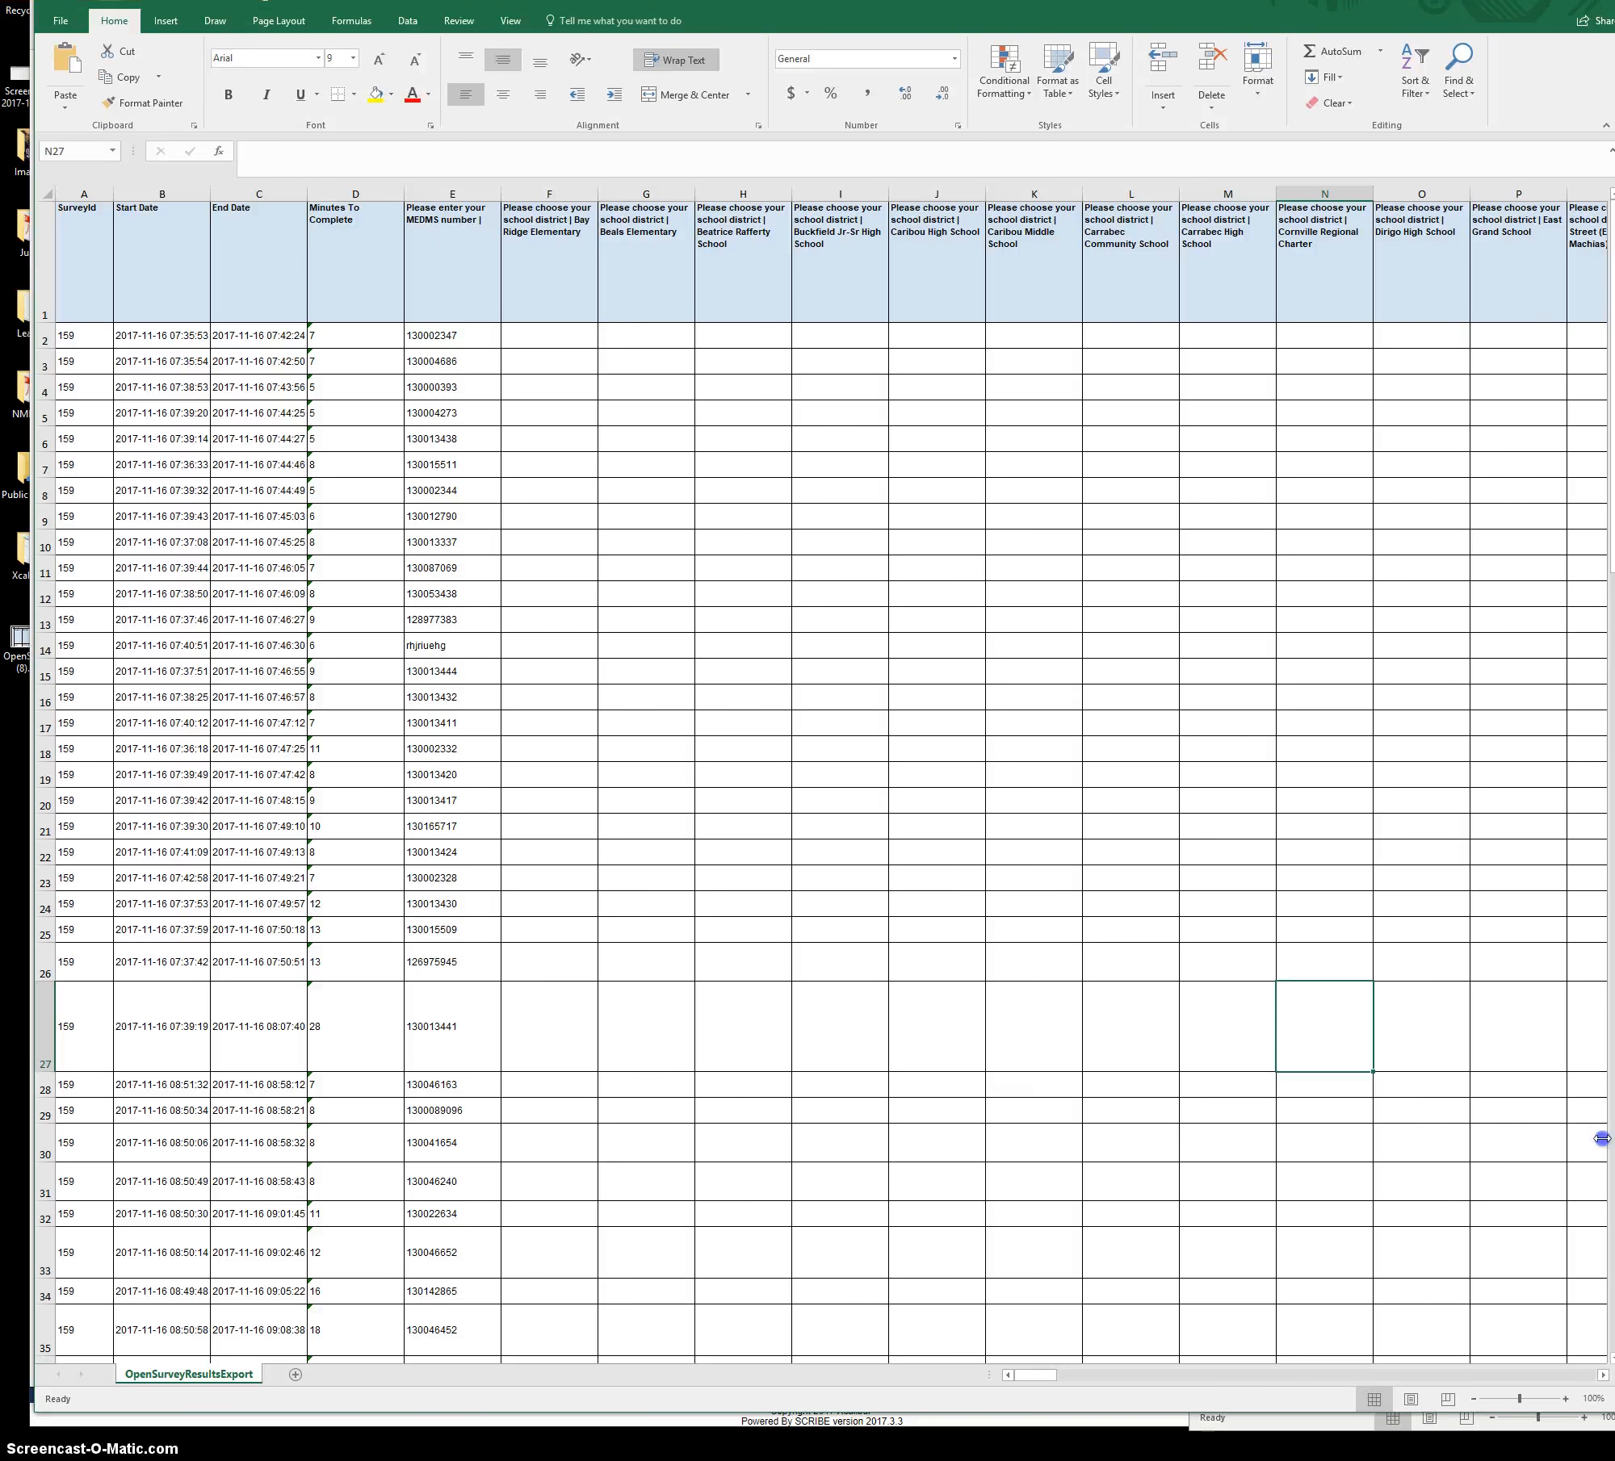
left_click_drag(1602, 1138, 1060, 1138)
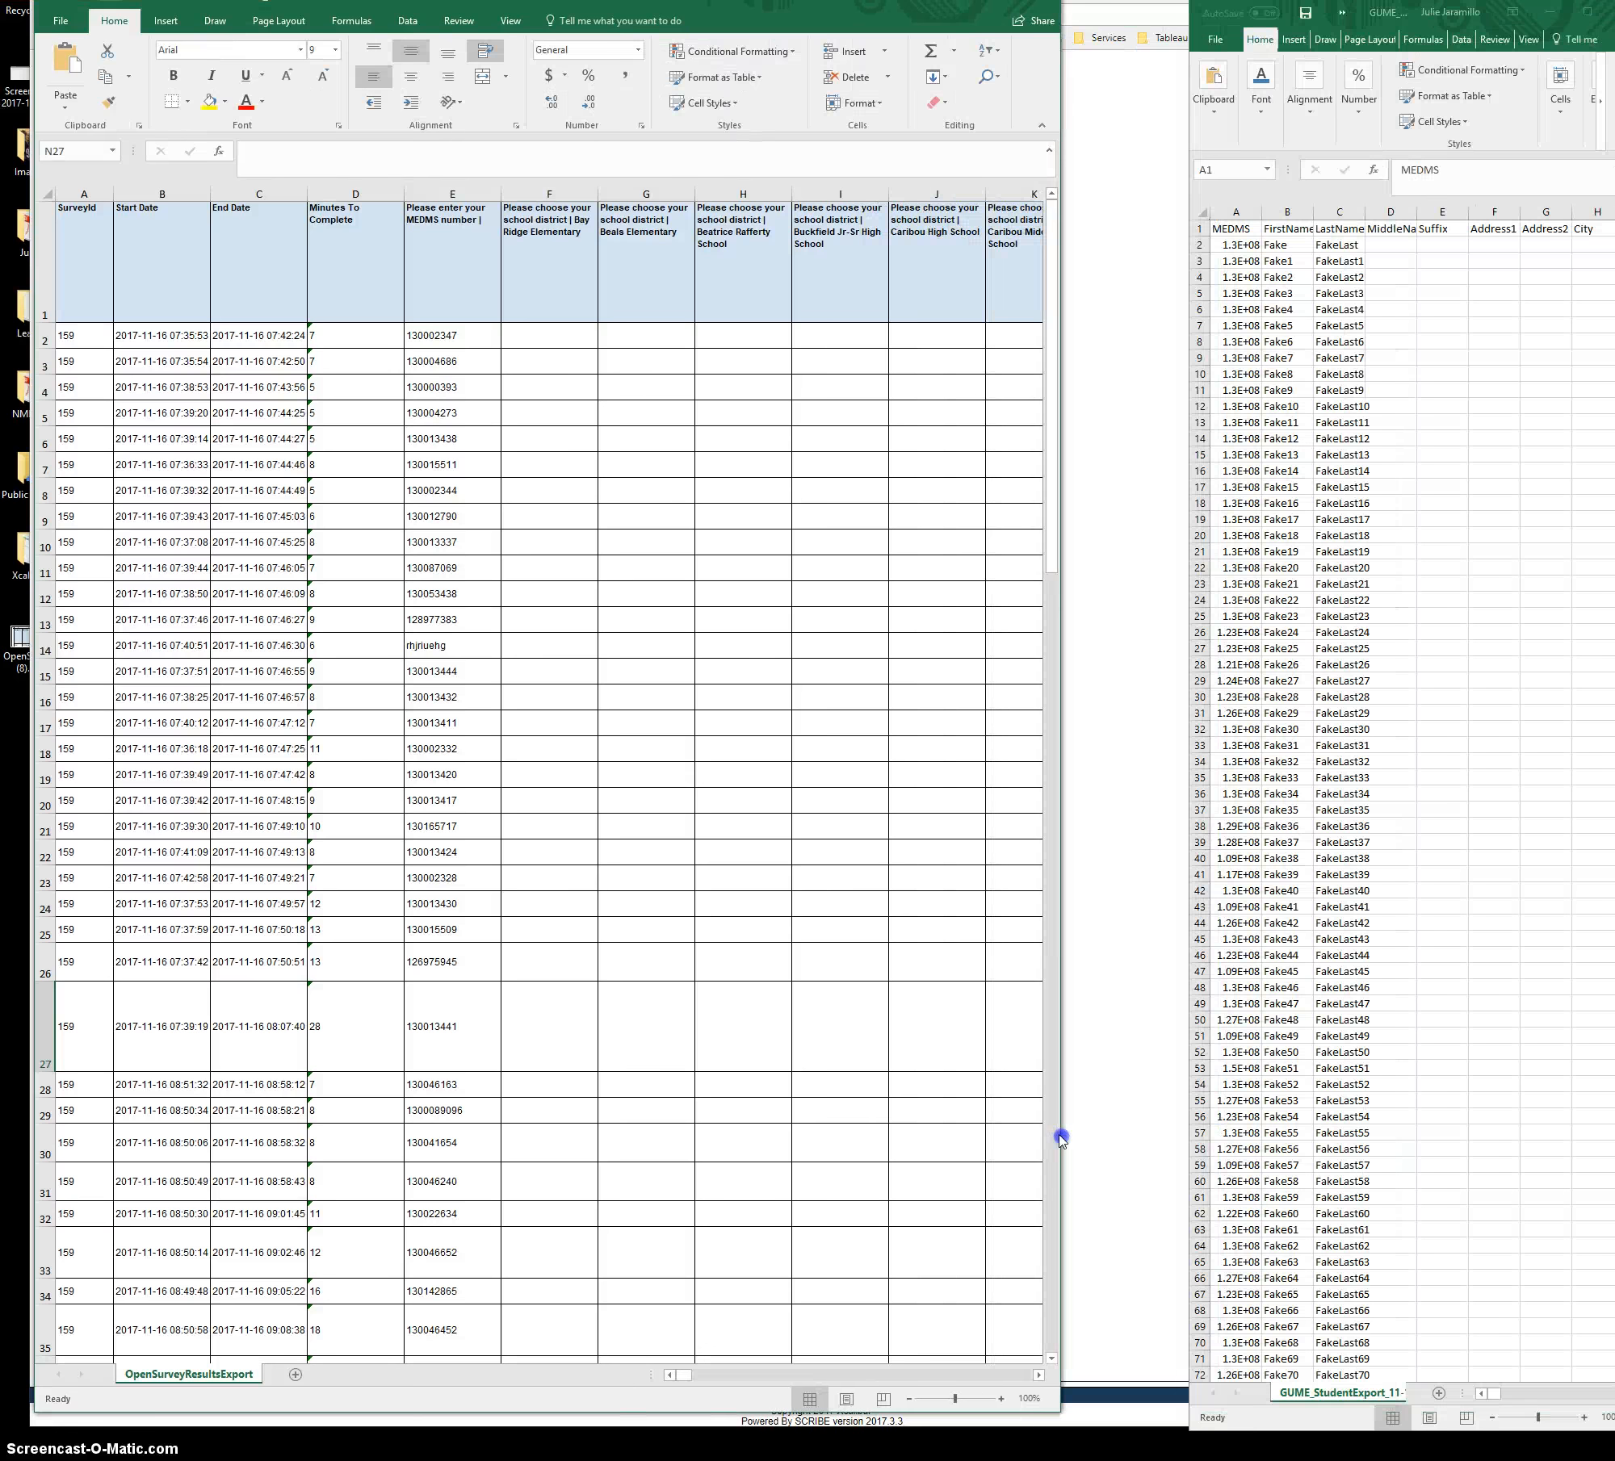
- Widen the student export window so it meets the survey results workbook, and return to the survey results
left_click(602, 721)
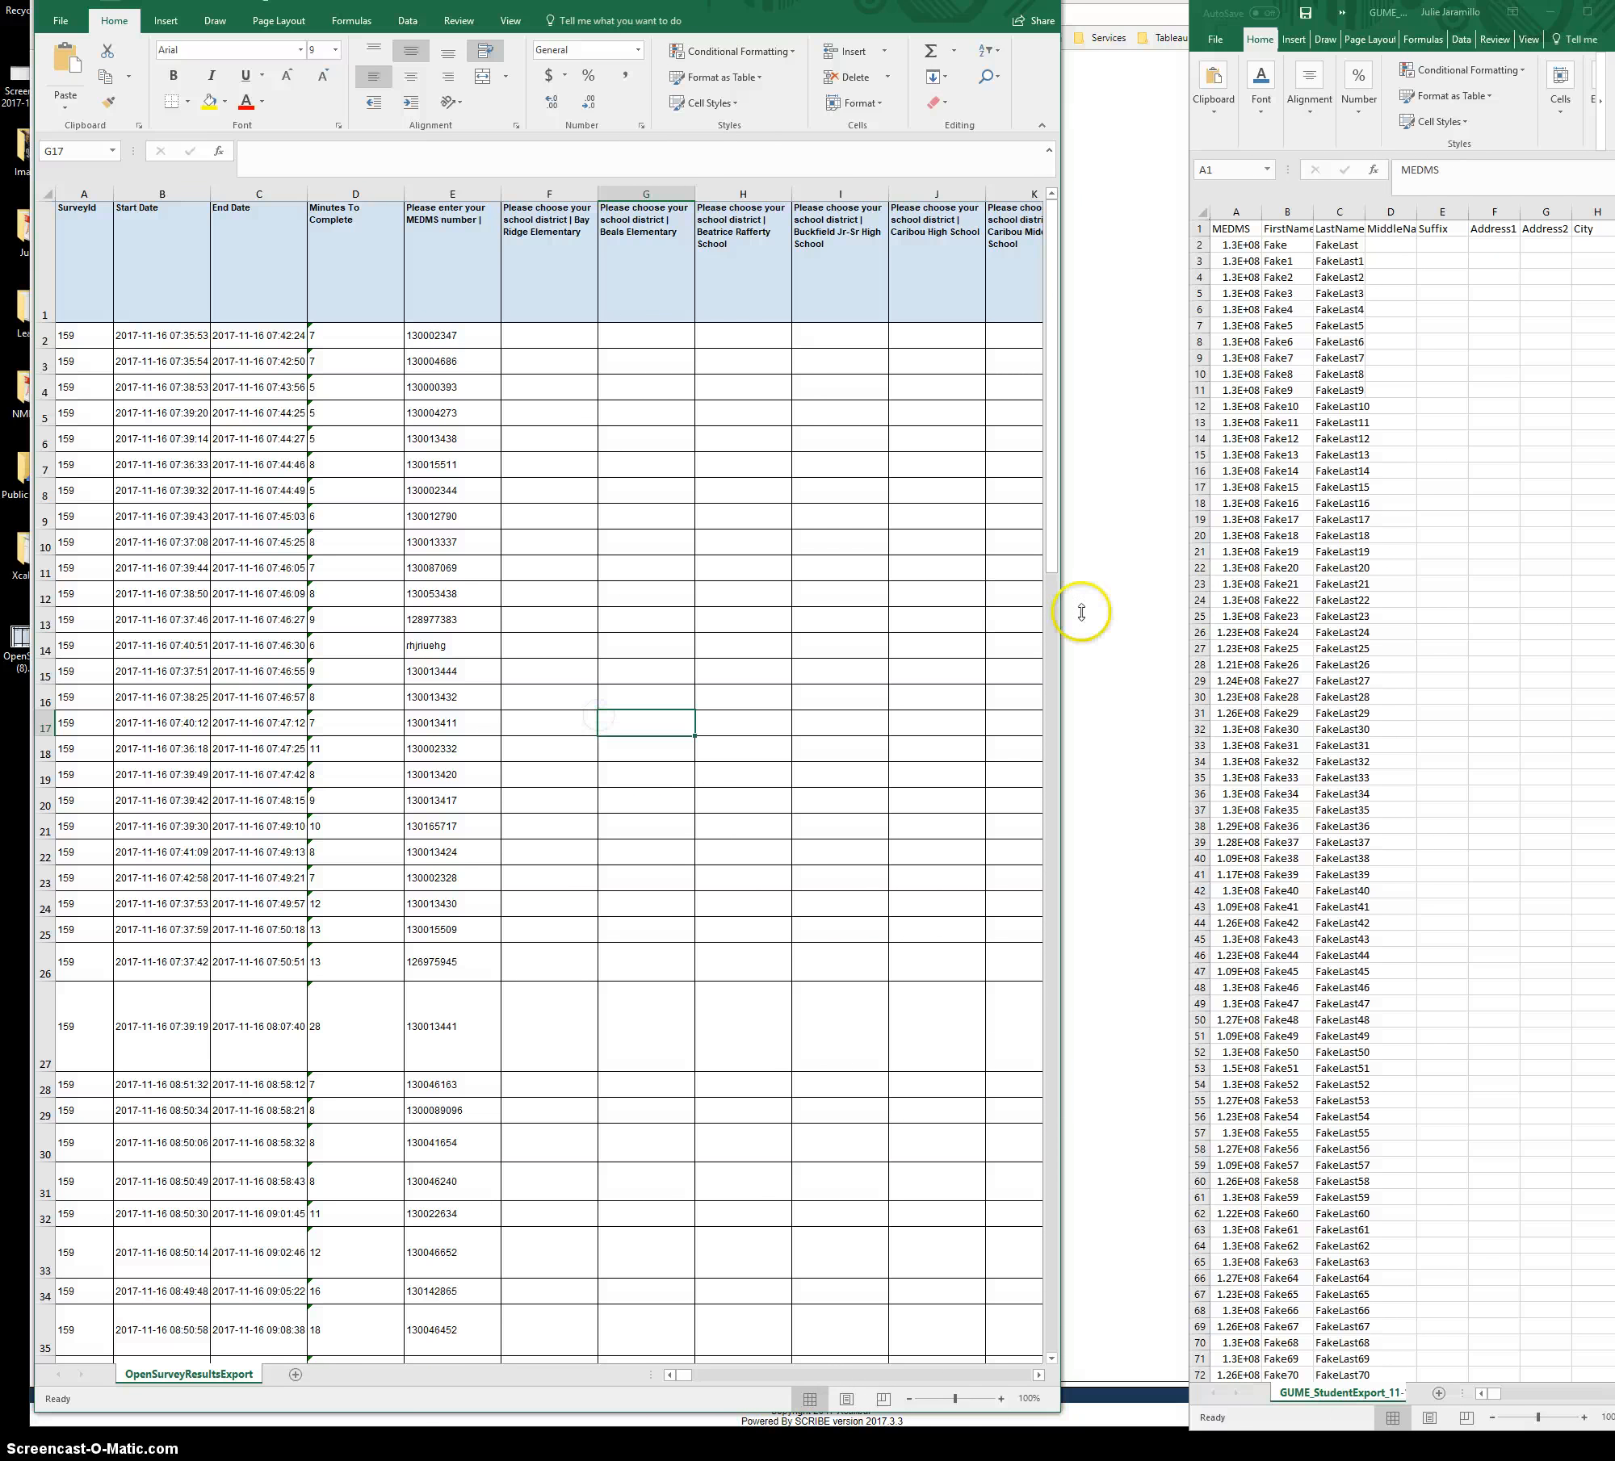
left_click_drag(1183, 617, 1033, 622)
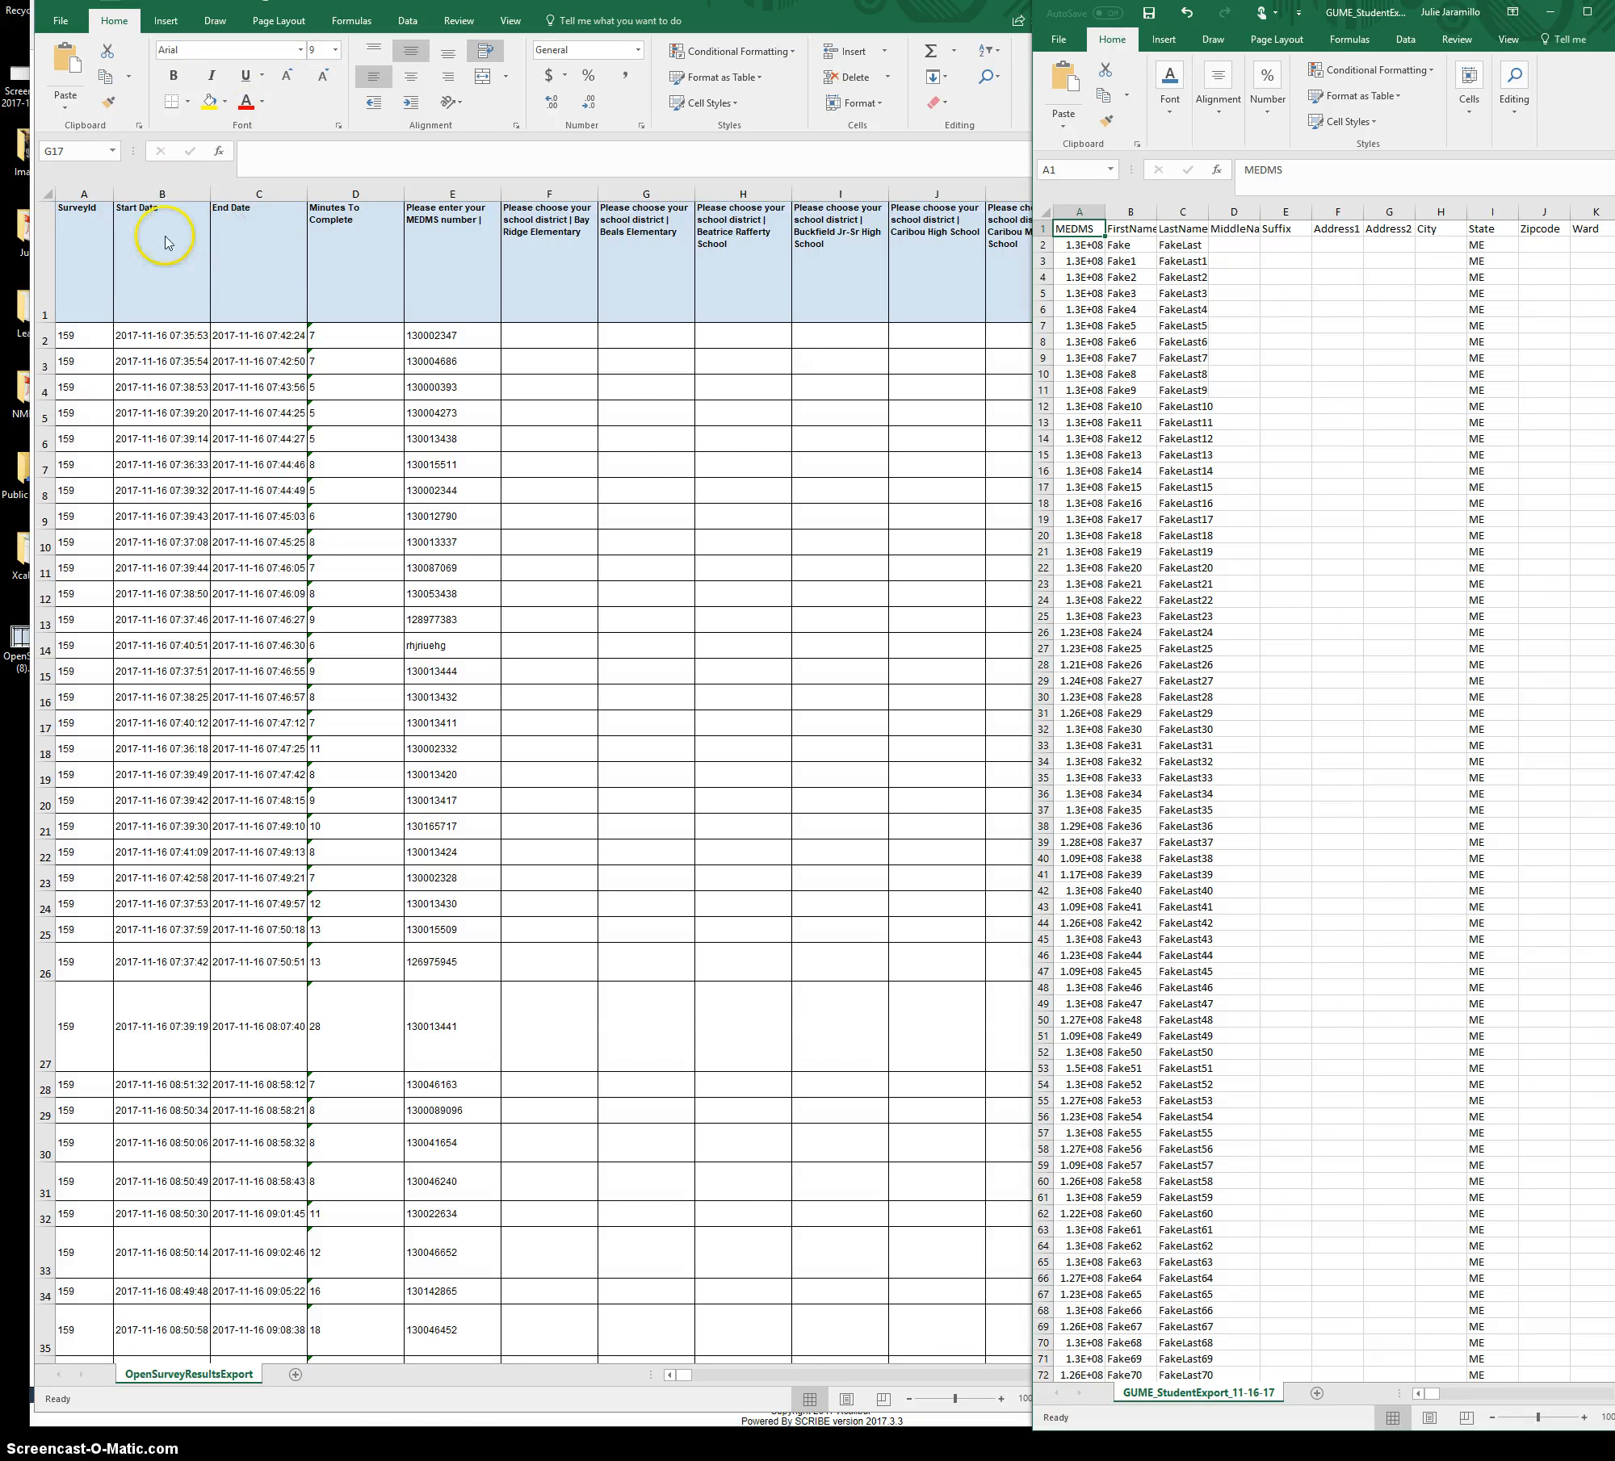
left_click(81, 198)
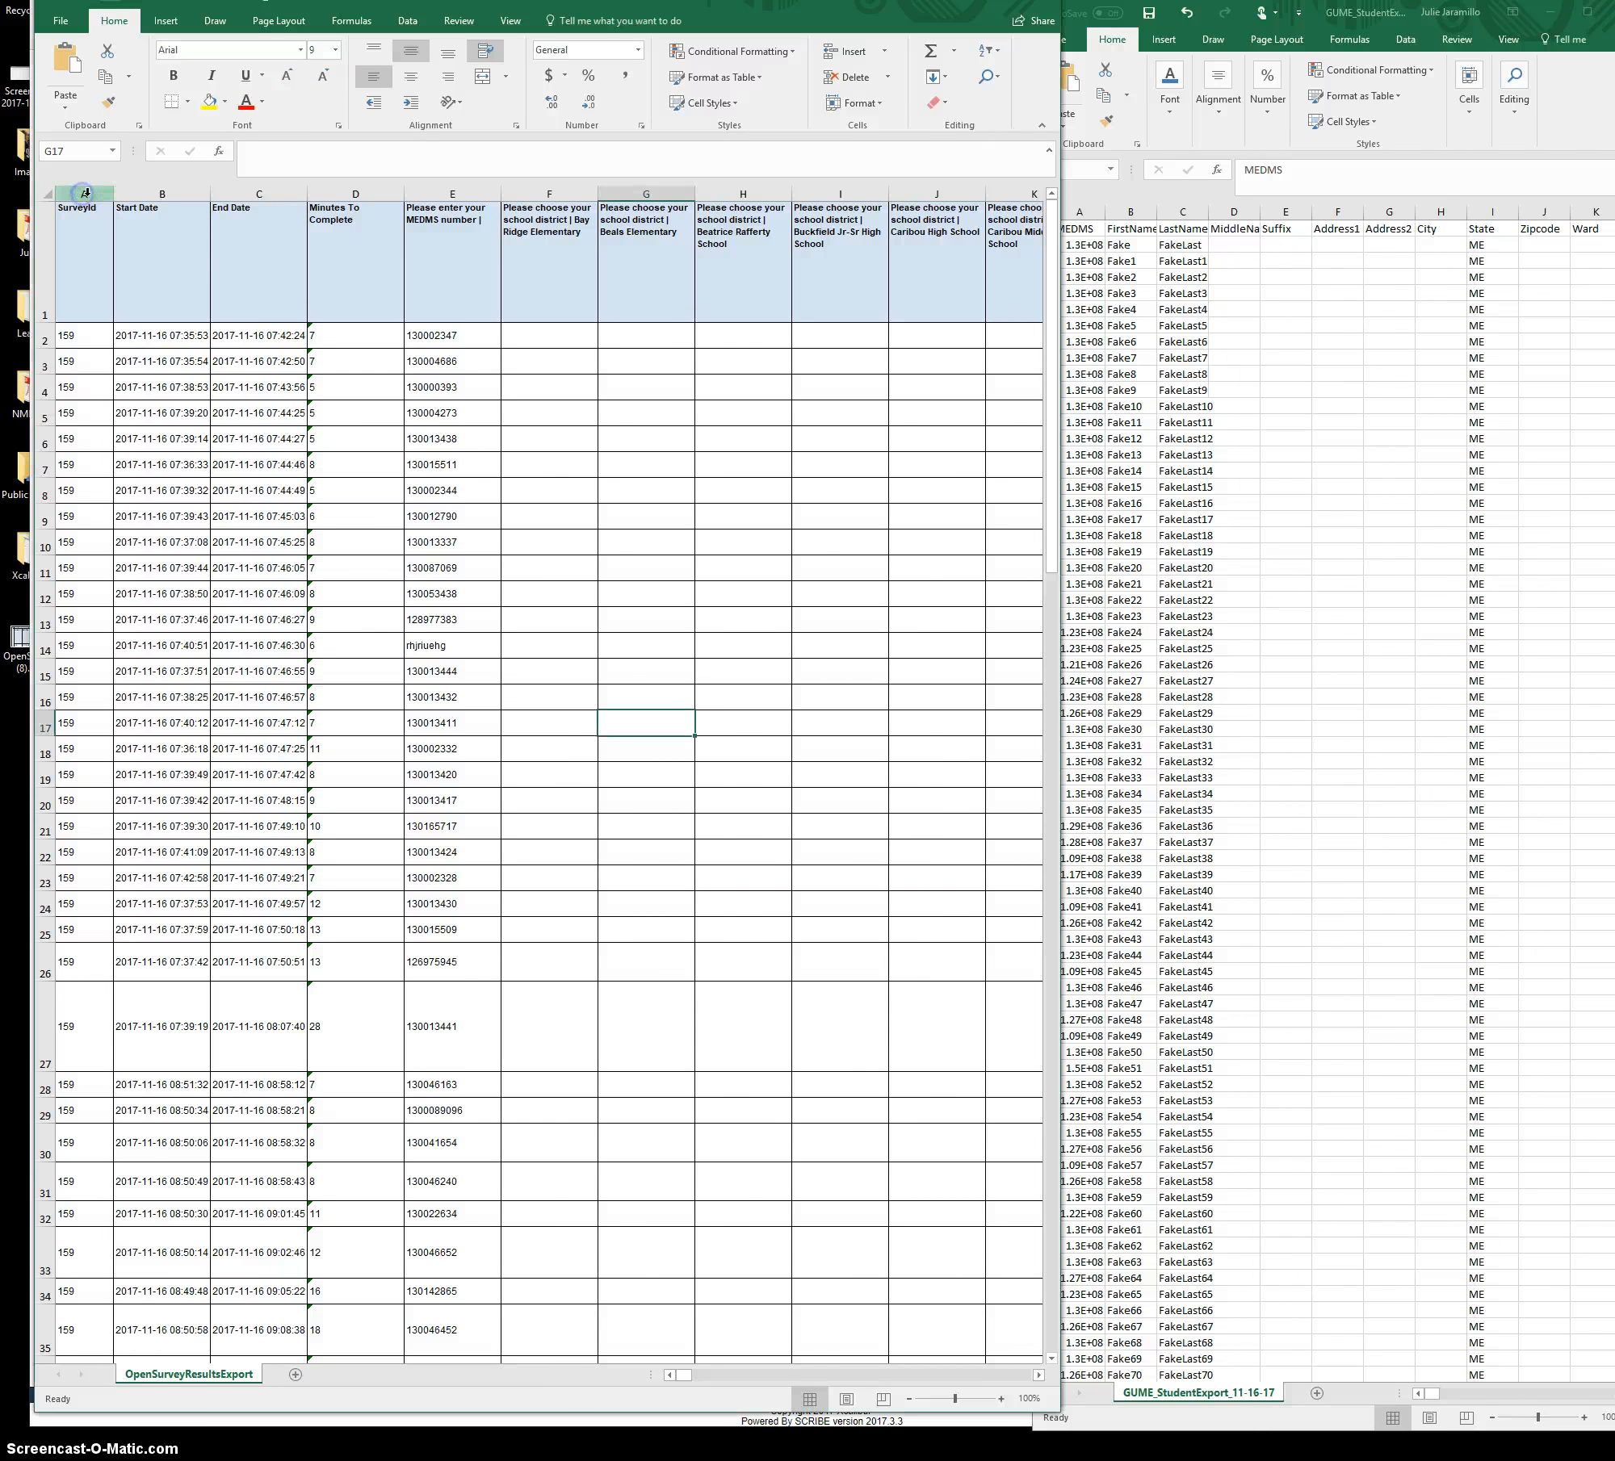
- Insert four blank columns before the SurveyId column in the survey results sheet
left_click(87, 193)
right_click(87, 194)
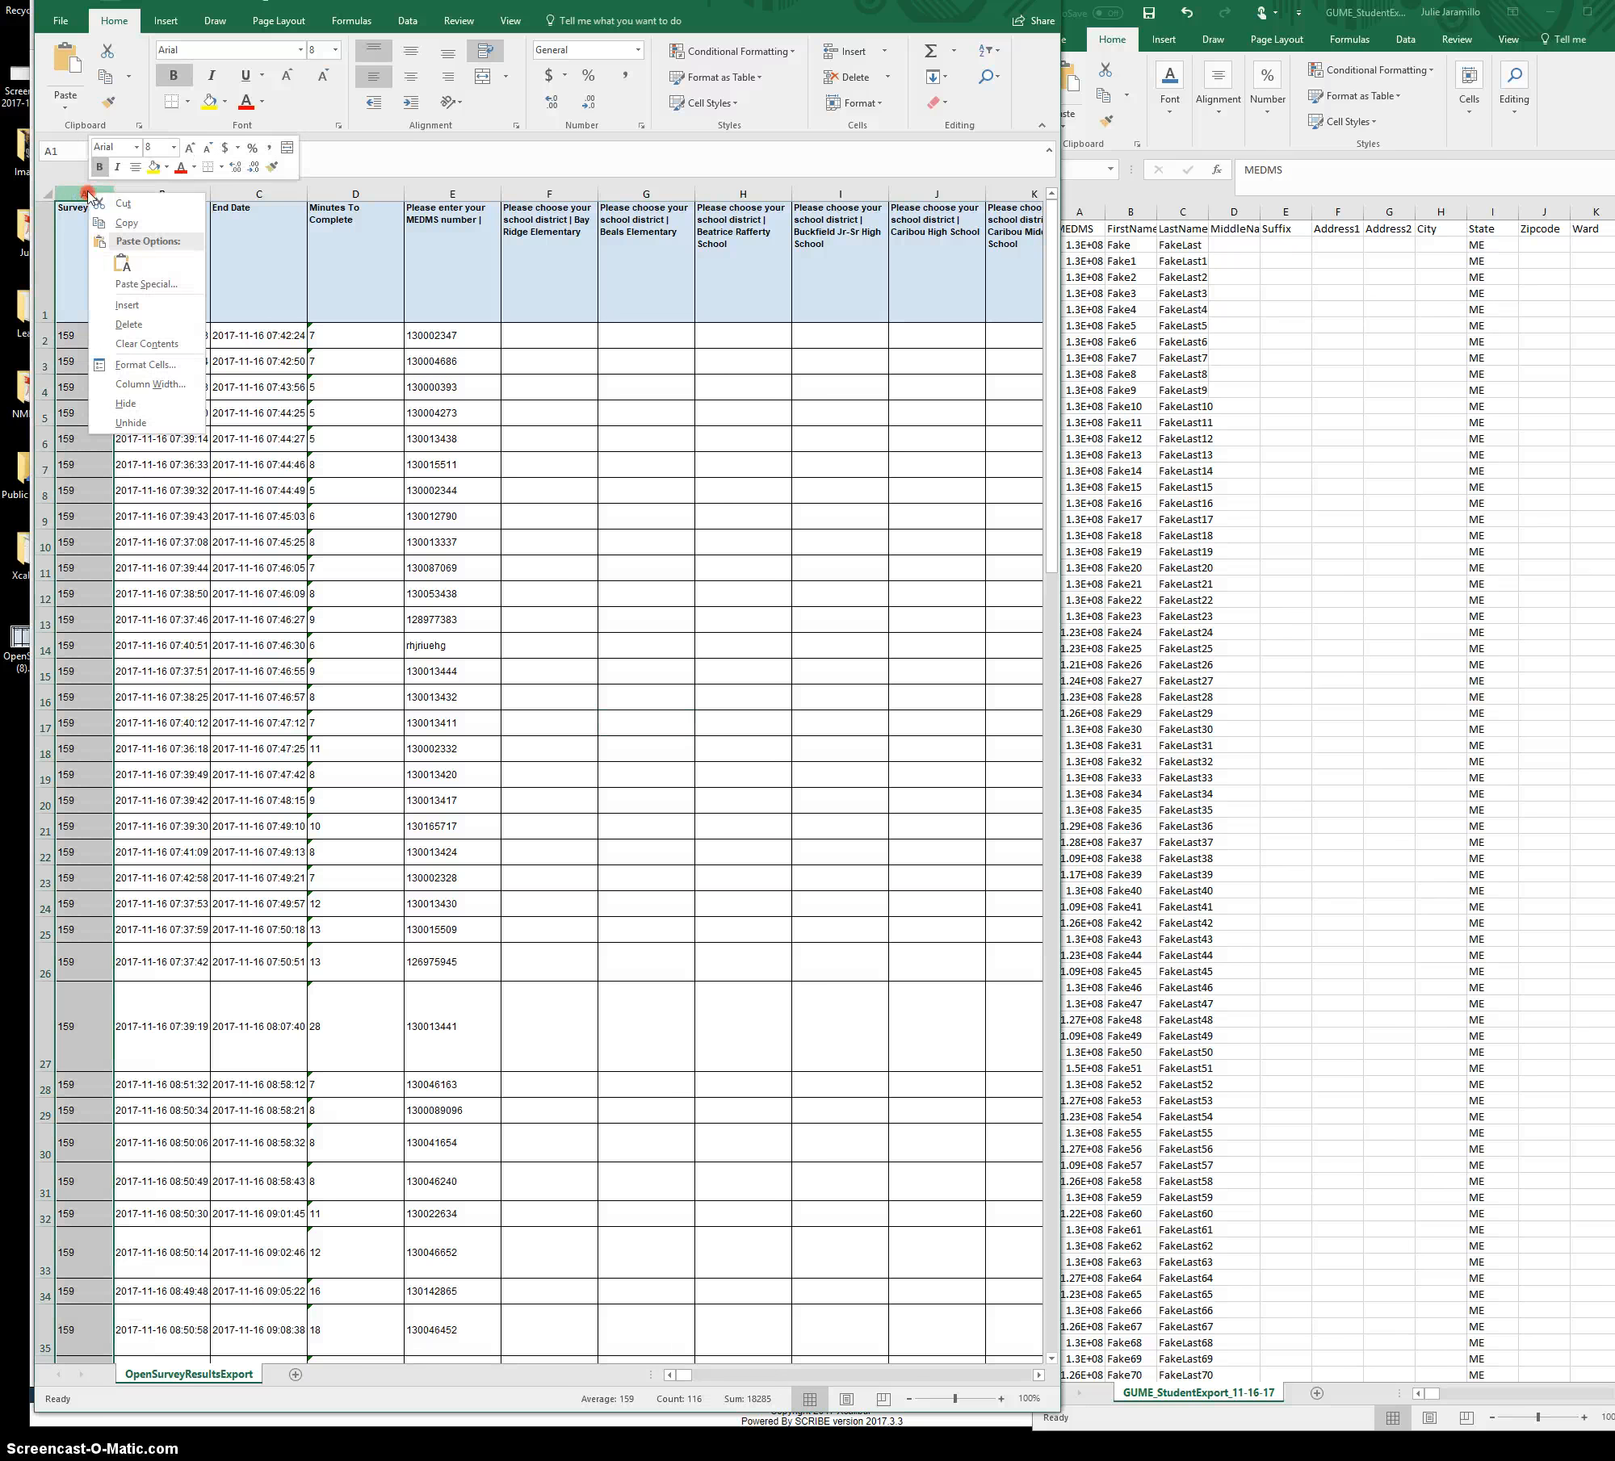
left_click(127, 306)
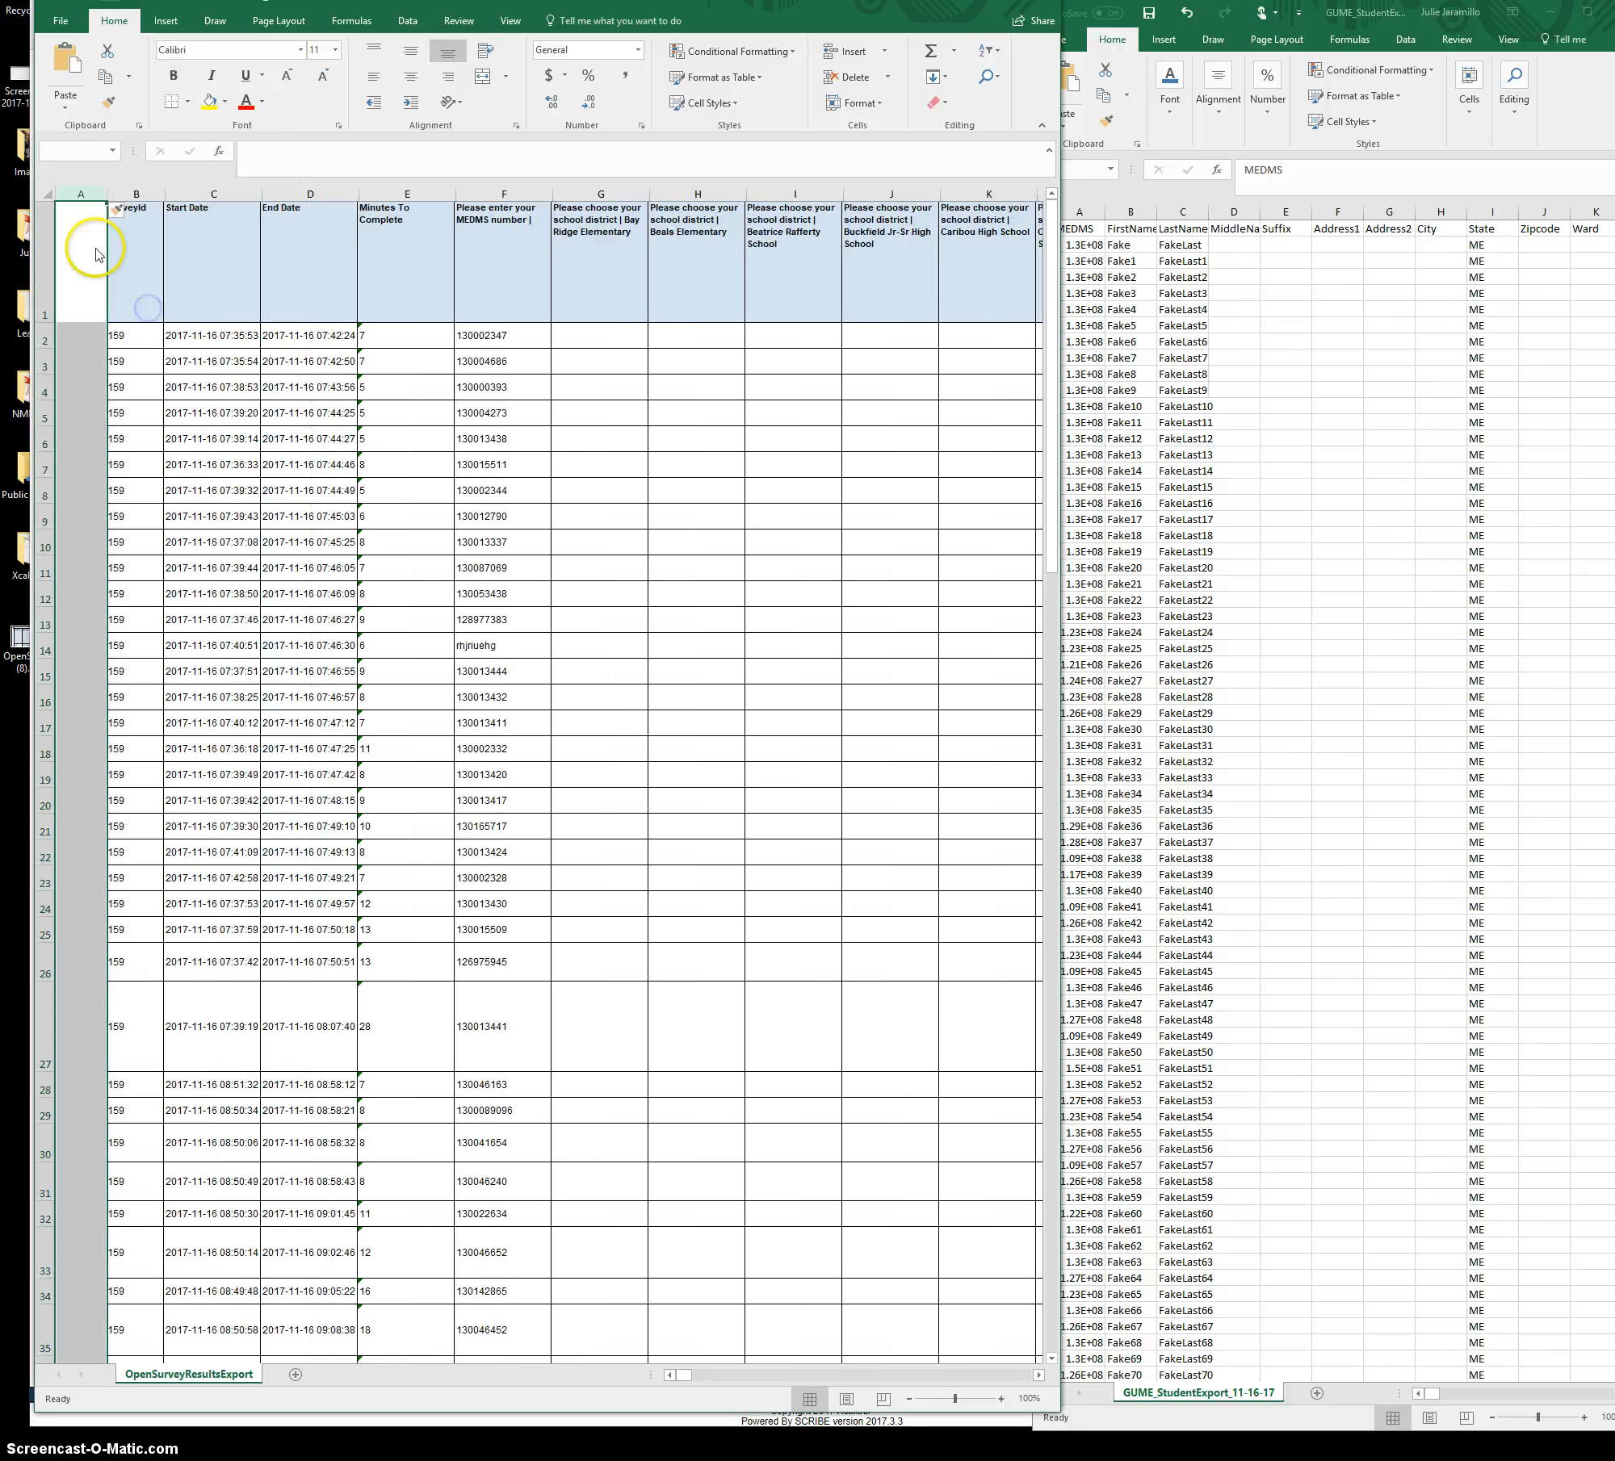
right_click(82, 198)
left_click(127, 305)
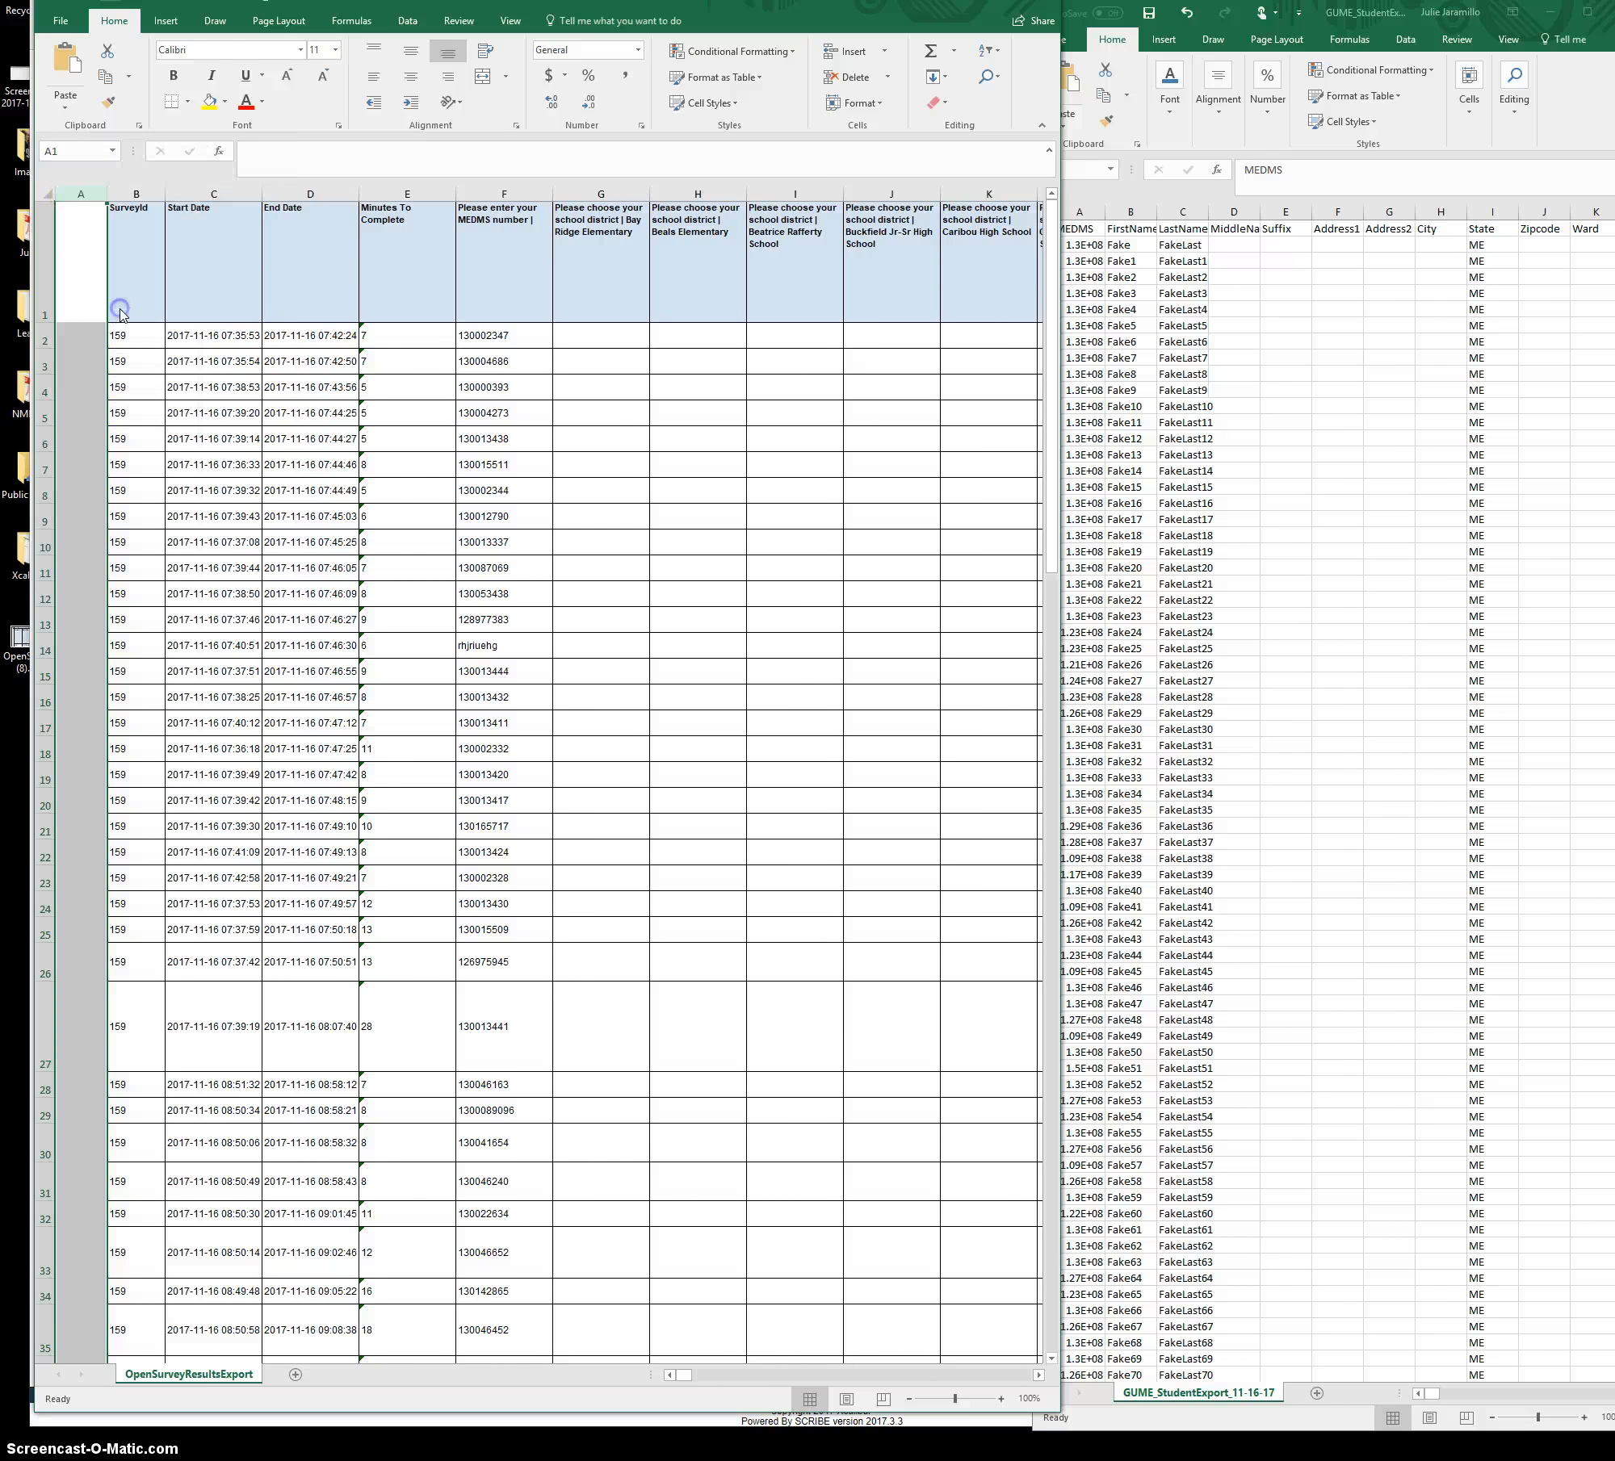
right_click(83, 200)
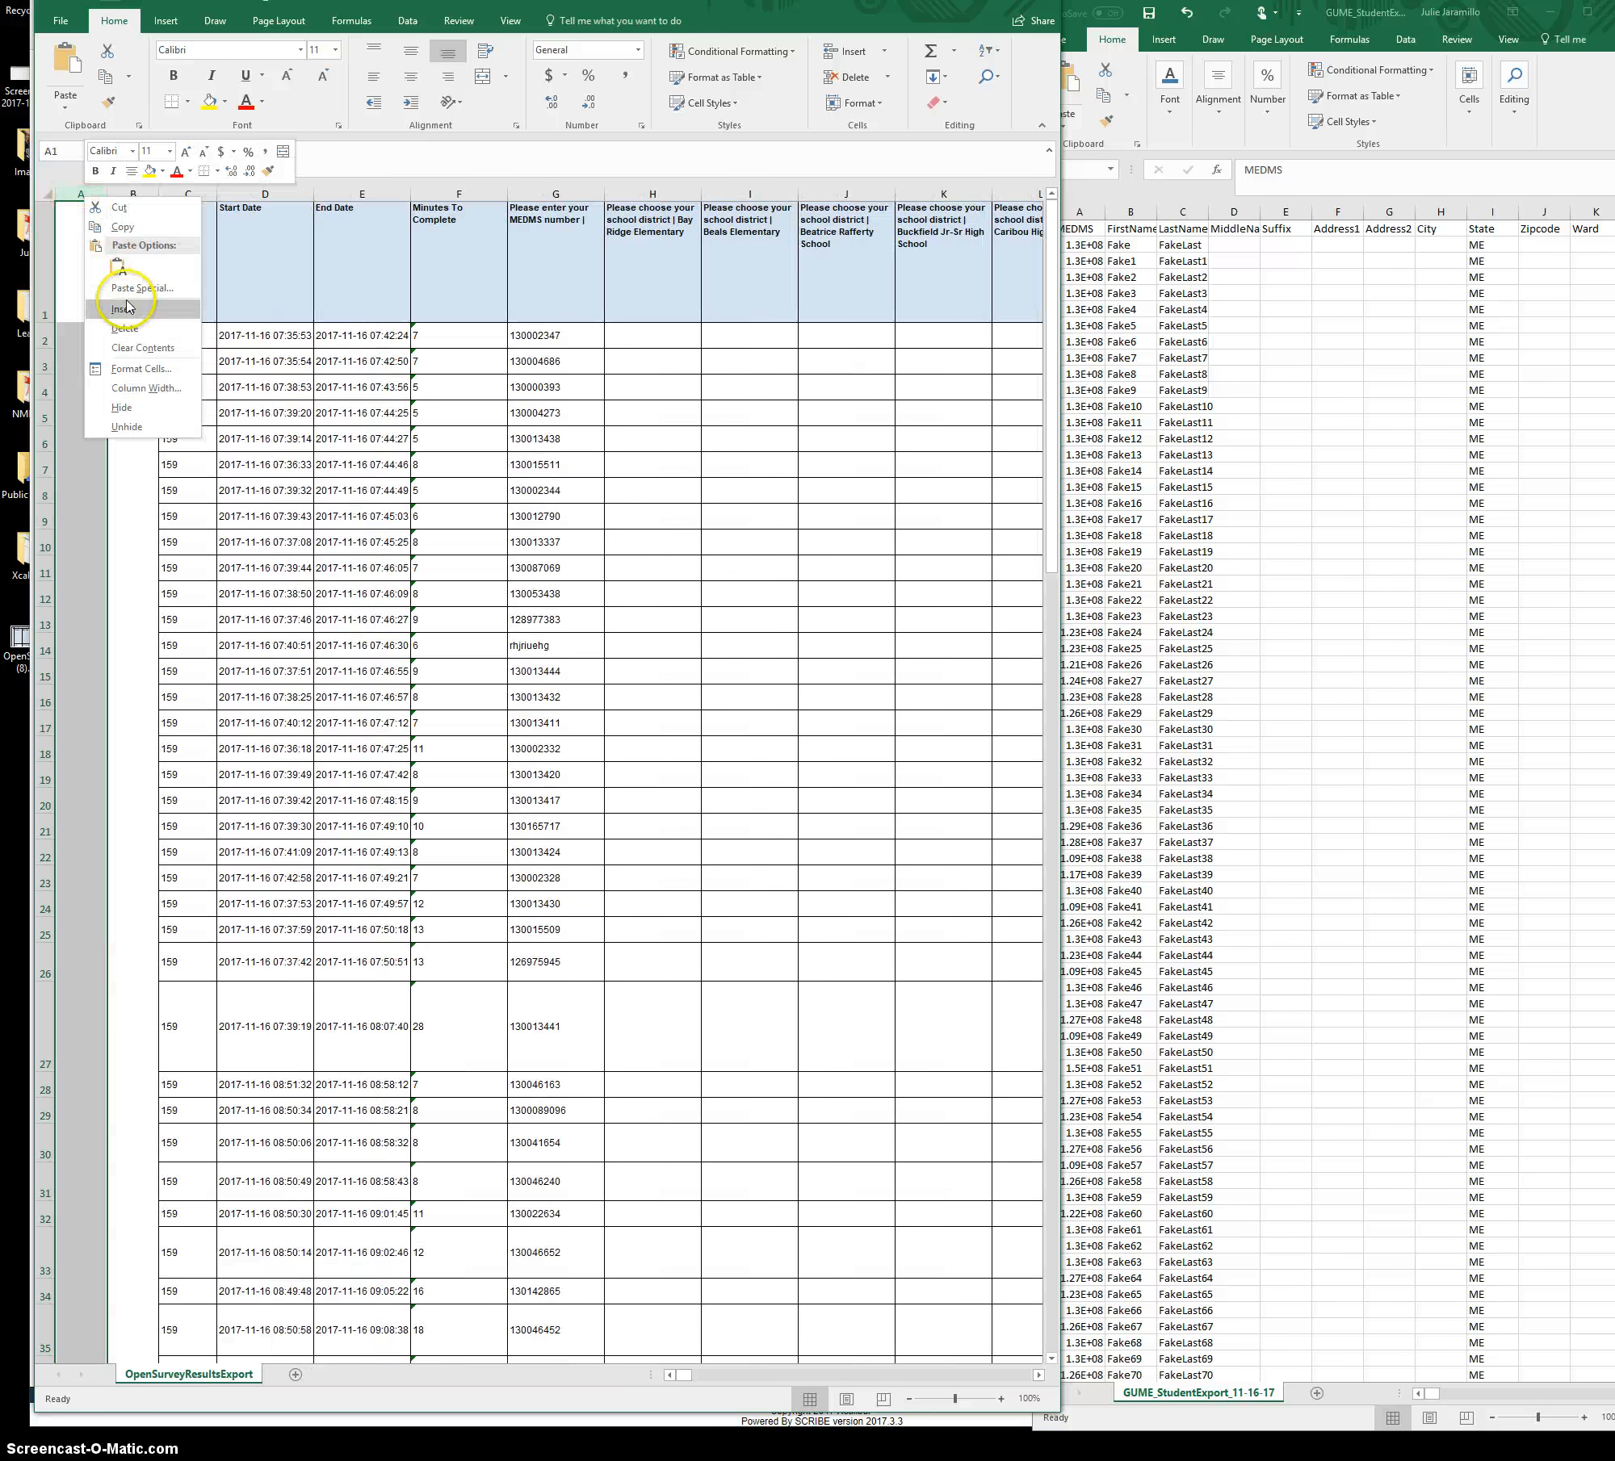
left_click(127, 304)
right_click(80, 196)
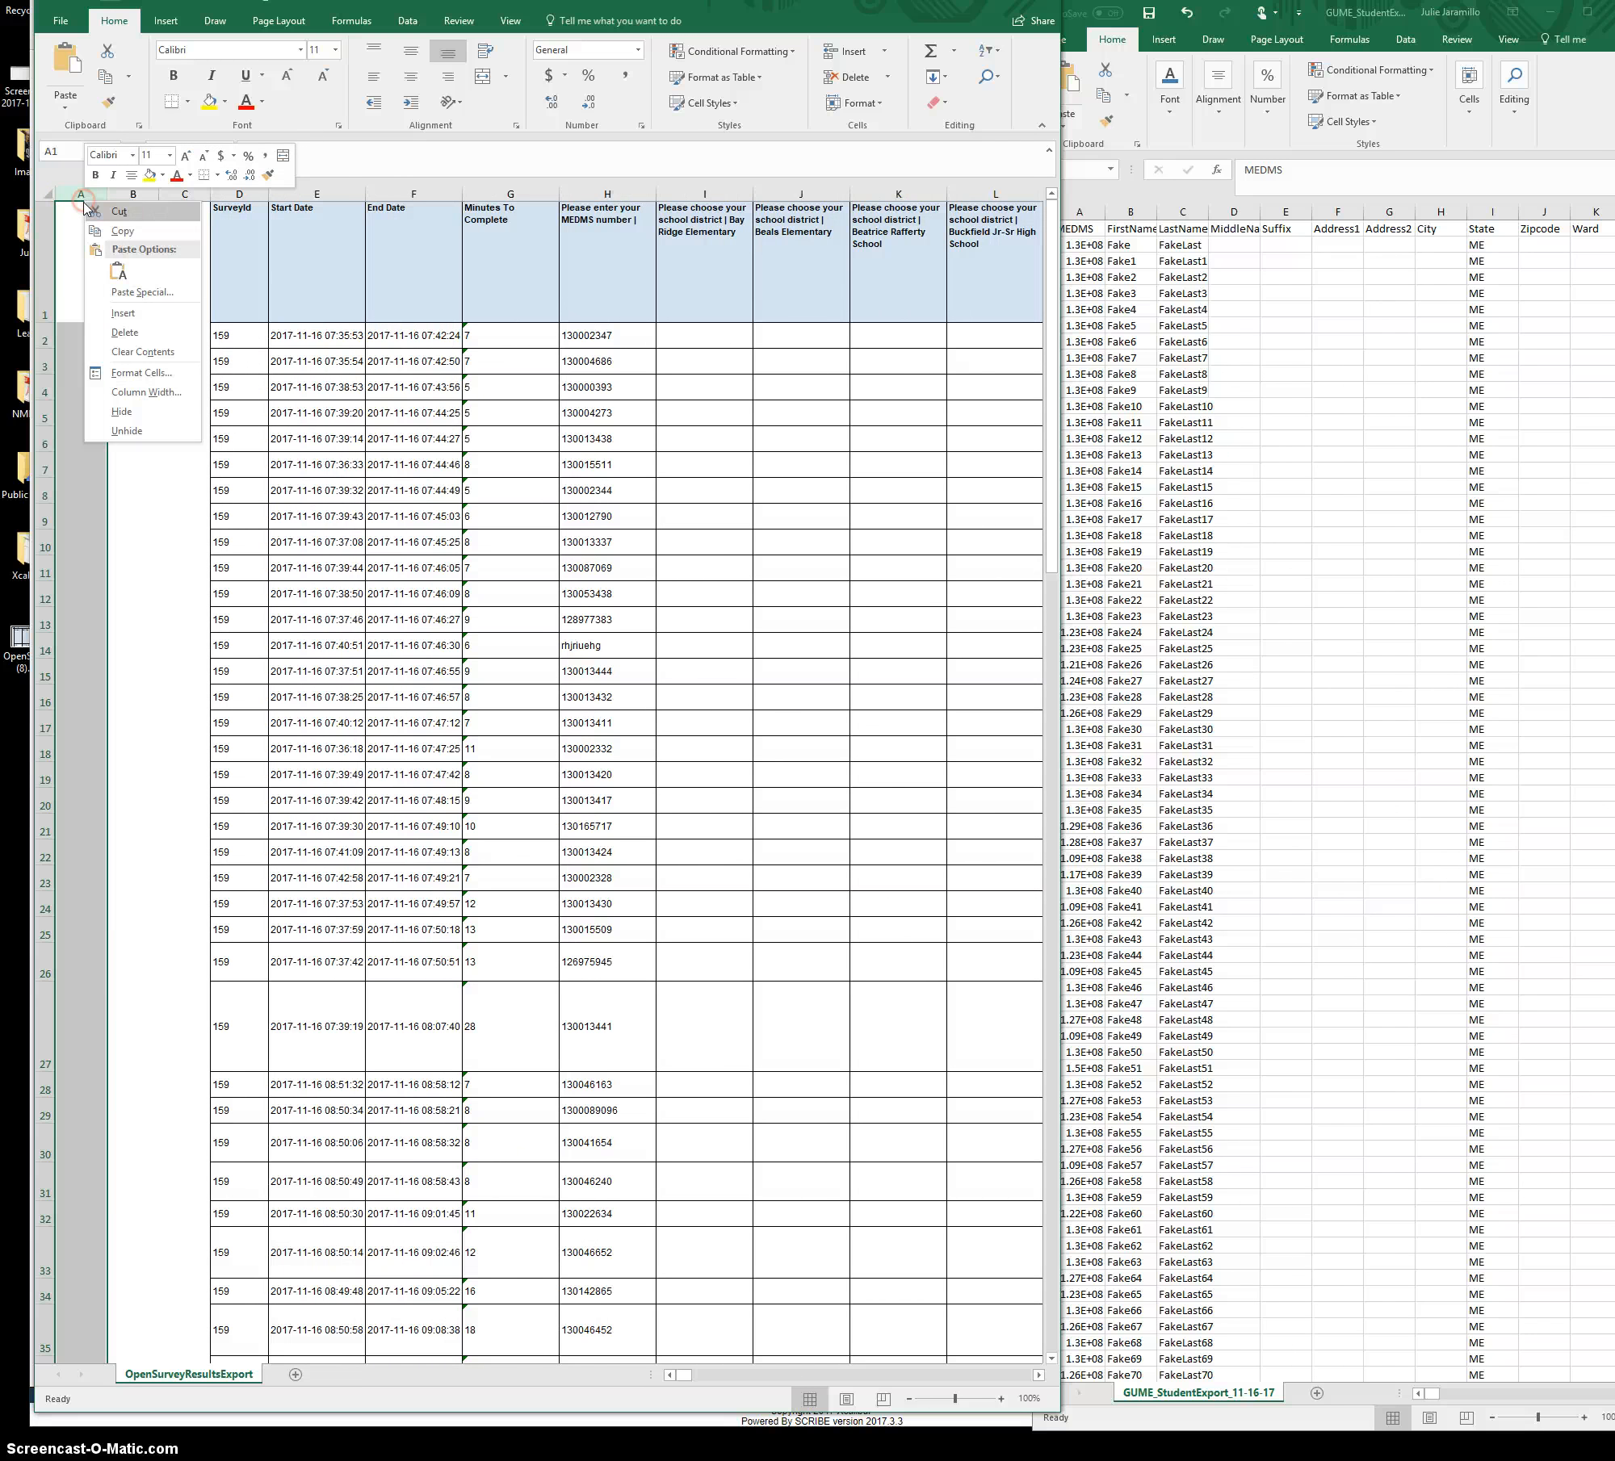
left_click(113, 302)
- Enter the headers Last Name, First Name, School Name and Grade Level in A1:D1 and widen columns A to D to fit them
left_click(84, 270)
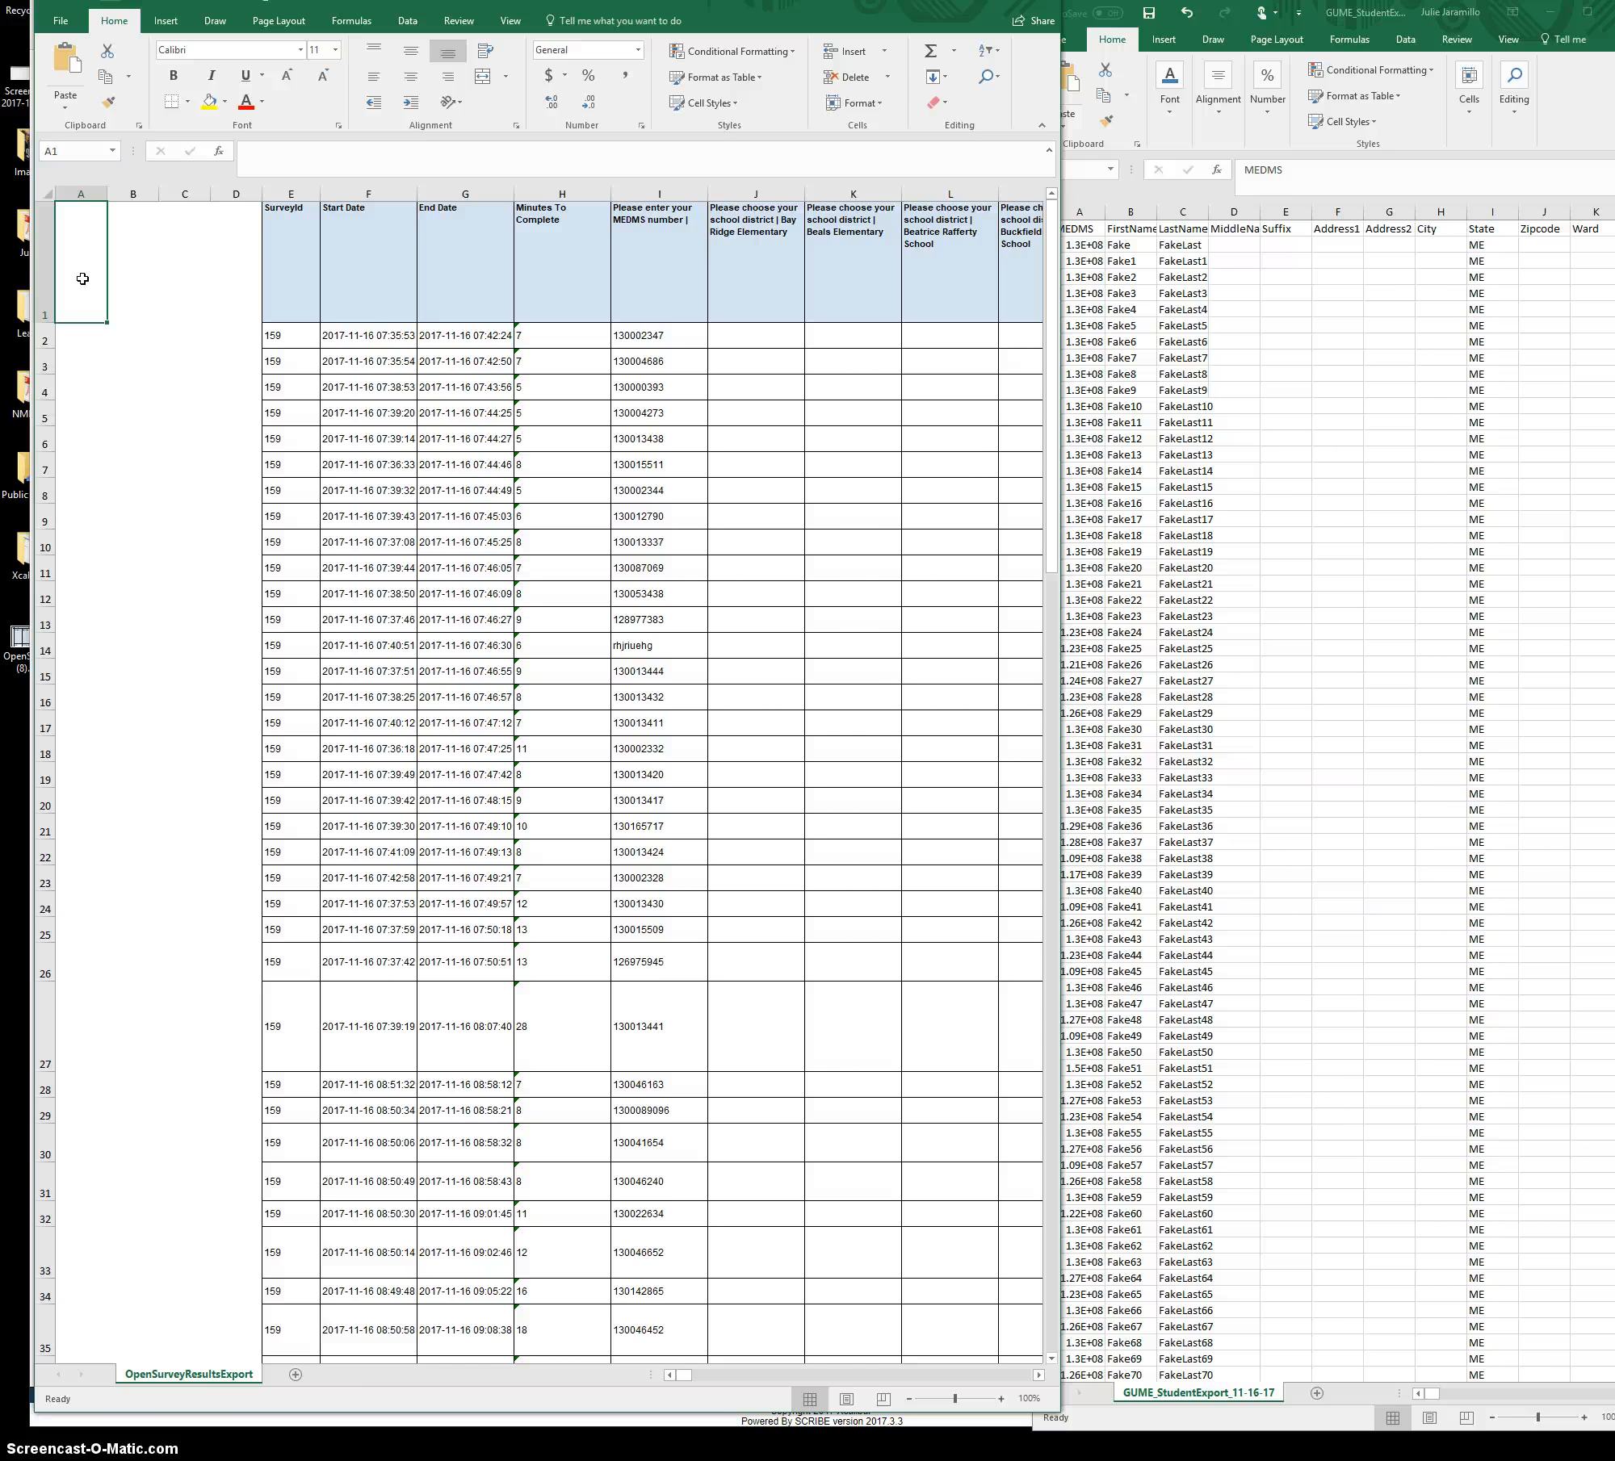
type("Last Name")
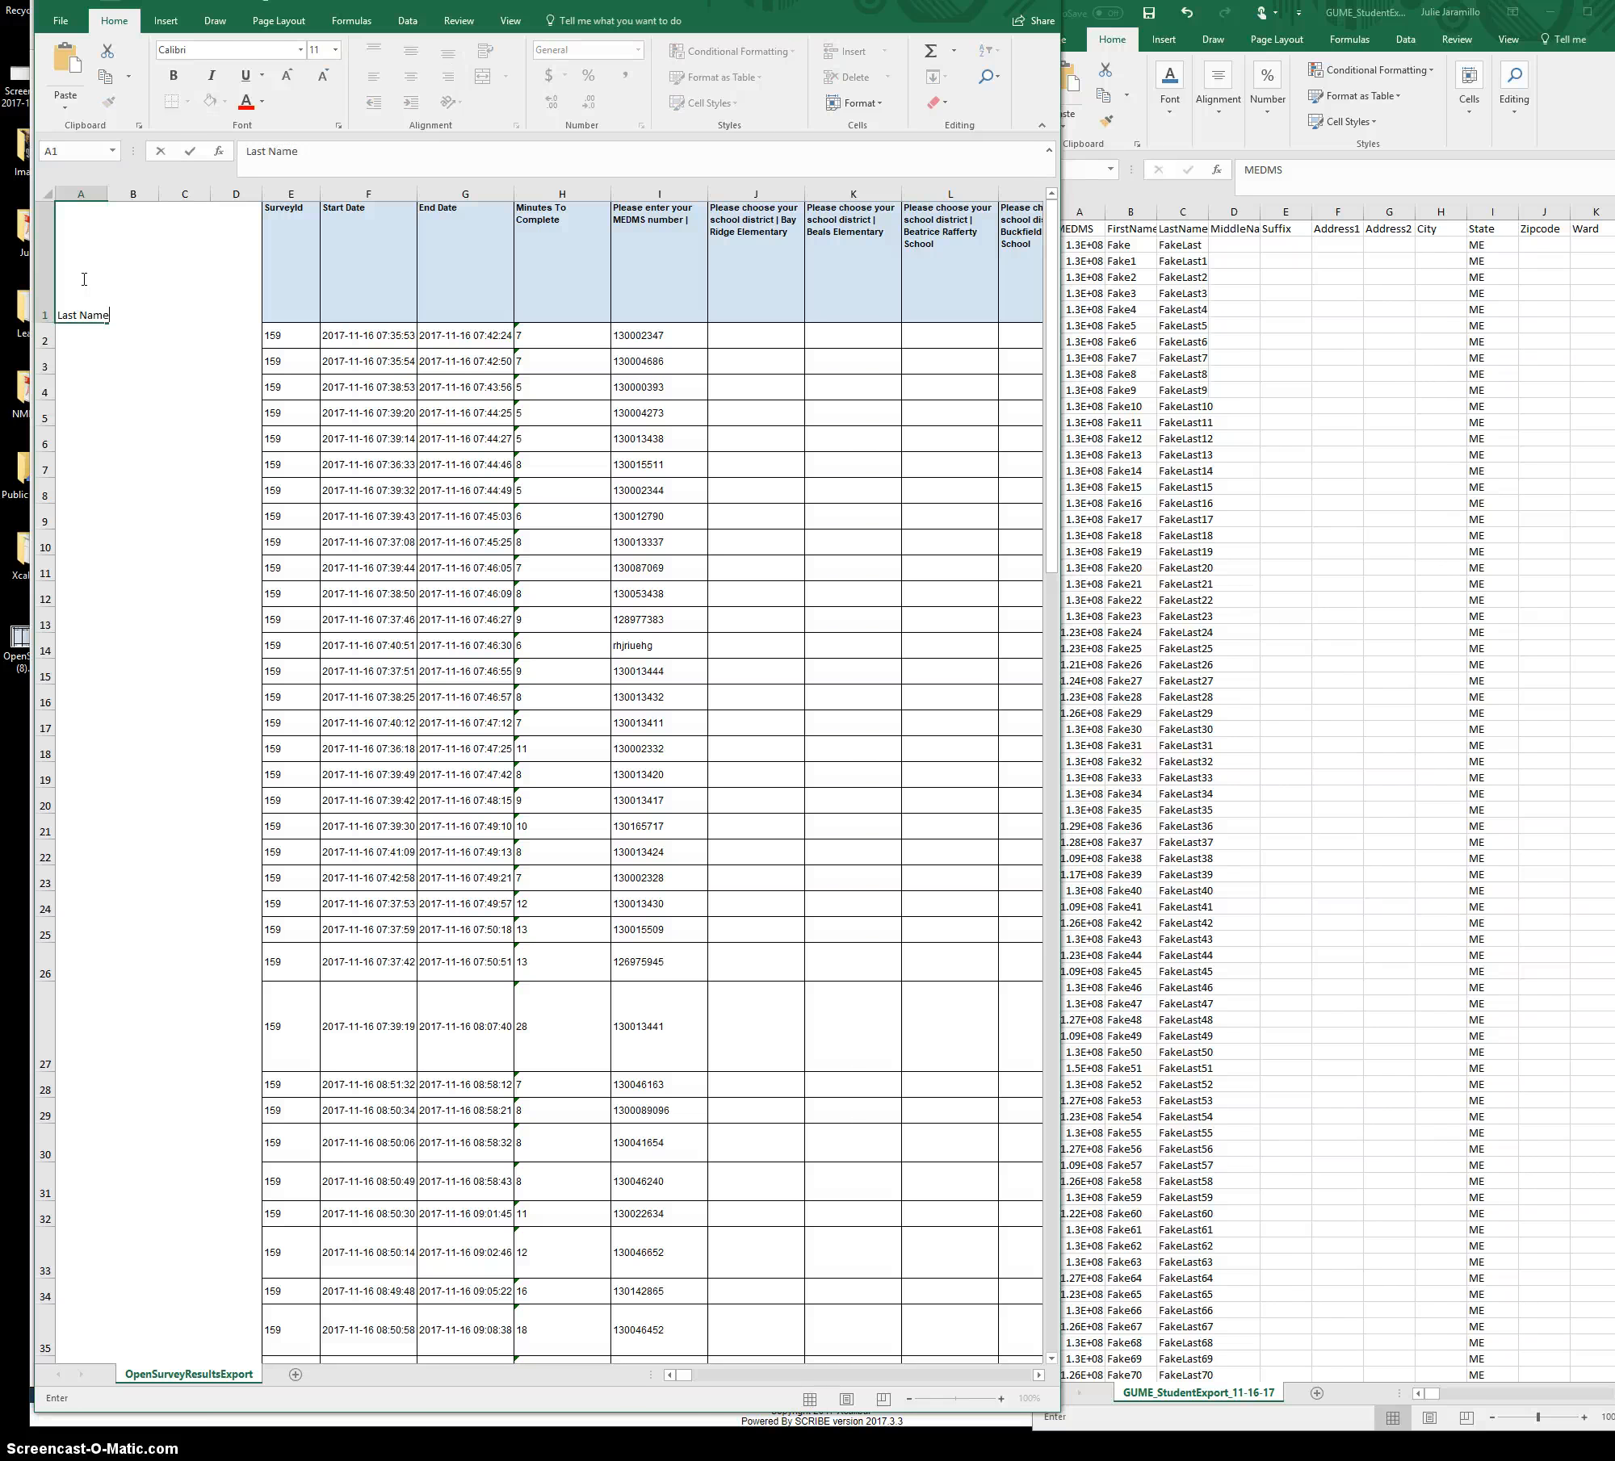
key("Tab")
type("First")
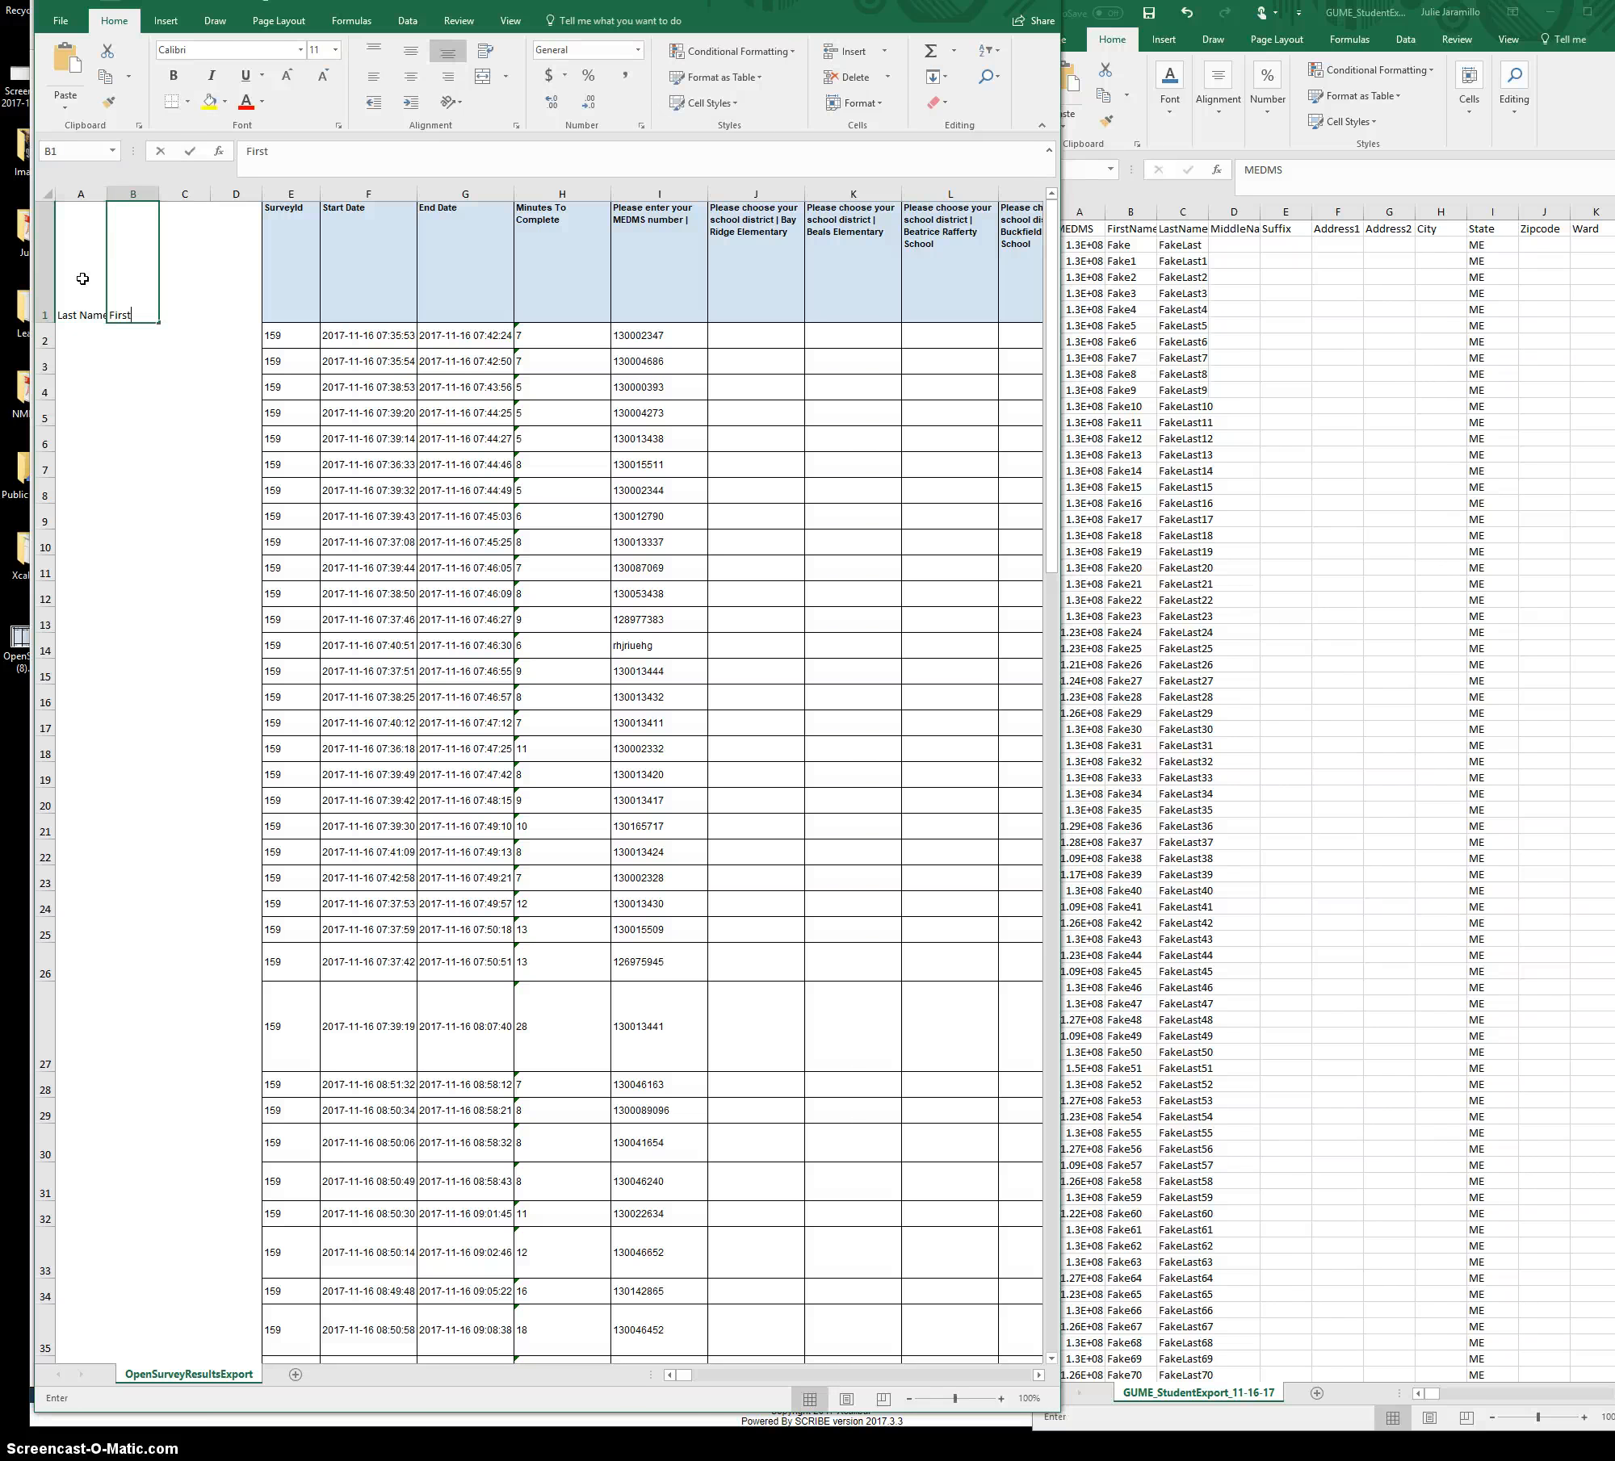
type(" Name")
key("Tab")
type("S")
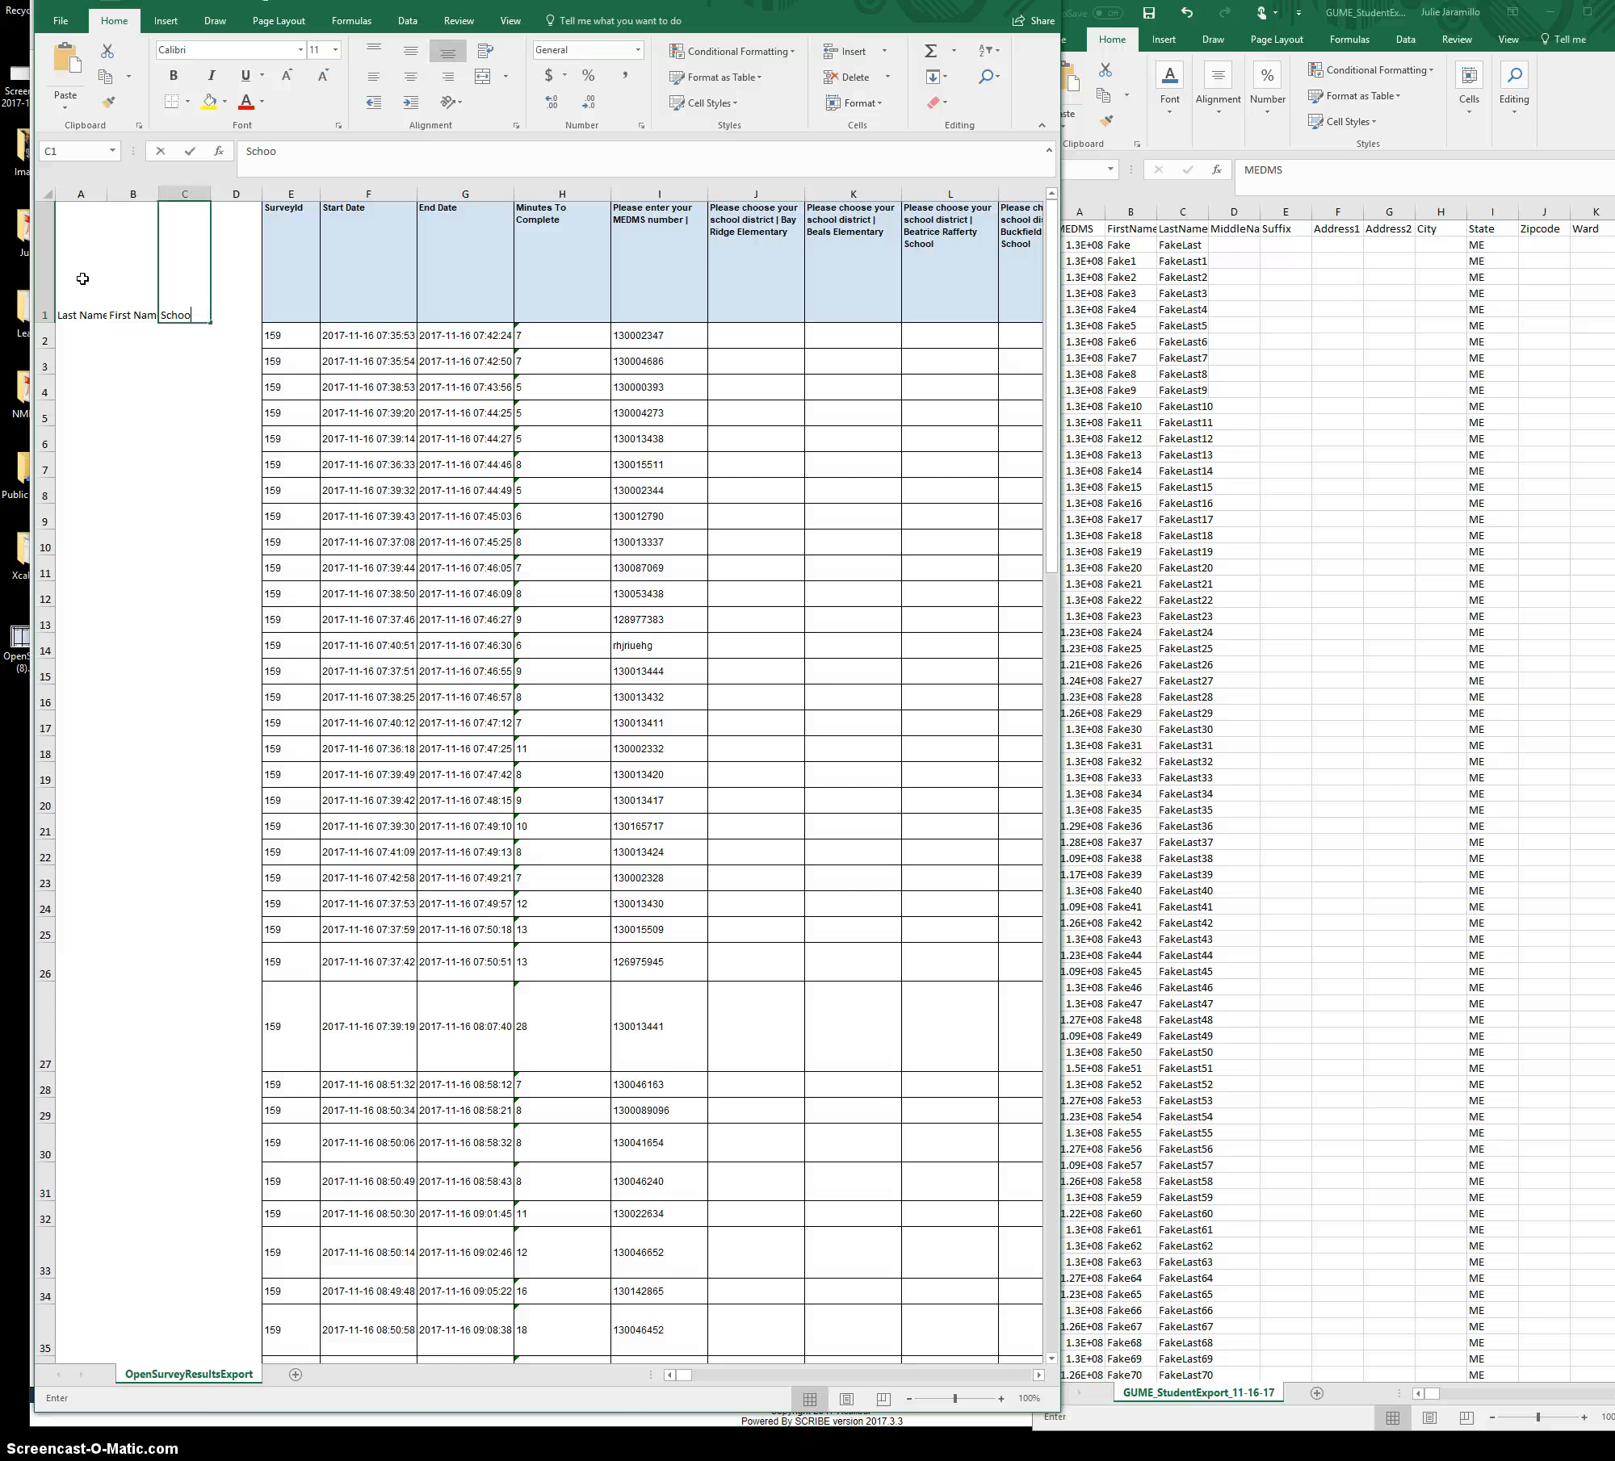
type("chool Name")
key("Tab")
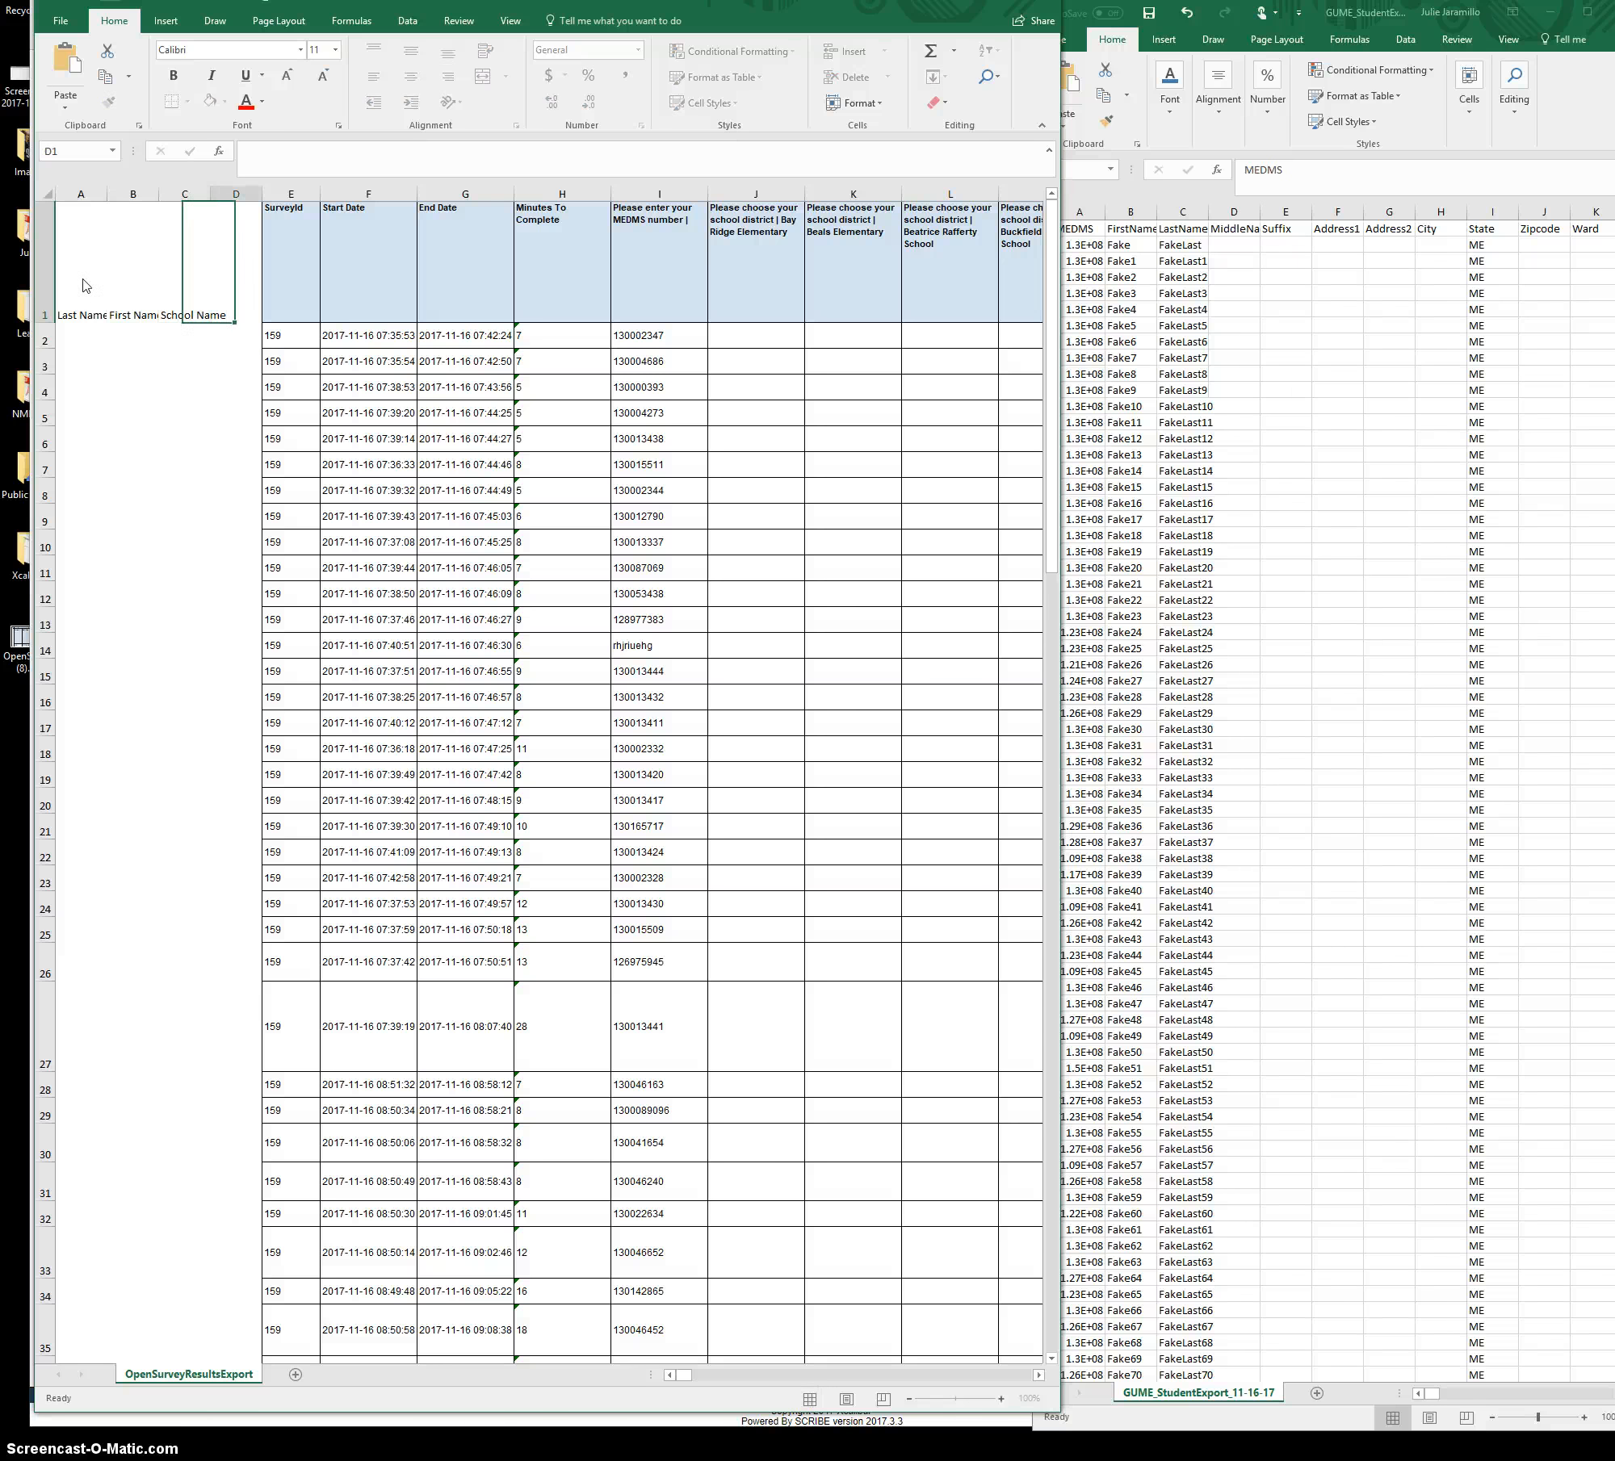
type("Grade Level")
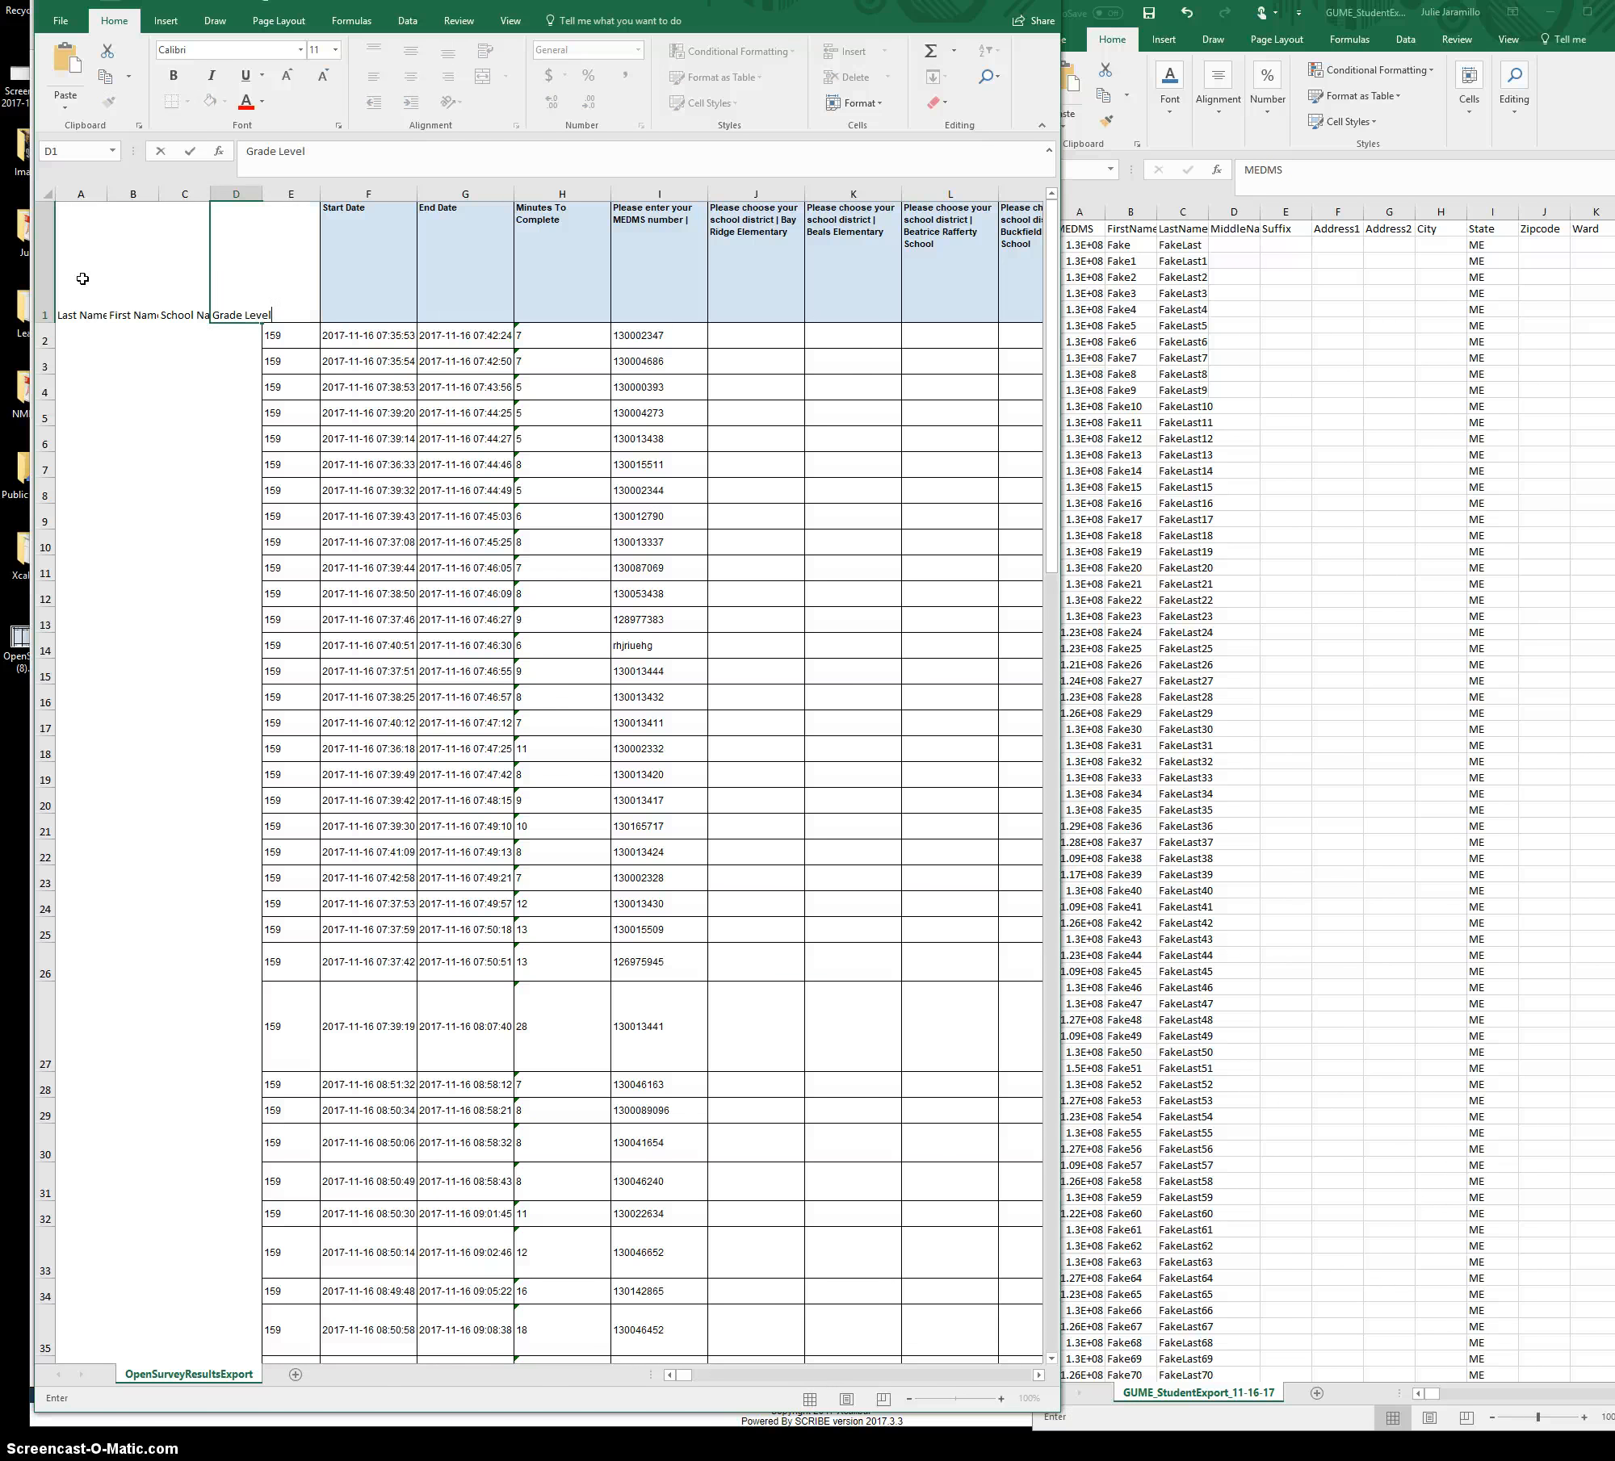
key("Return")
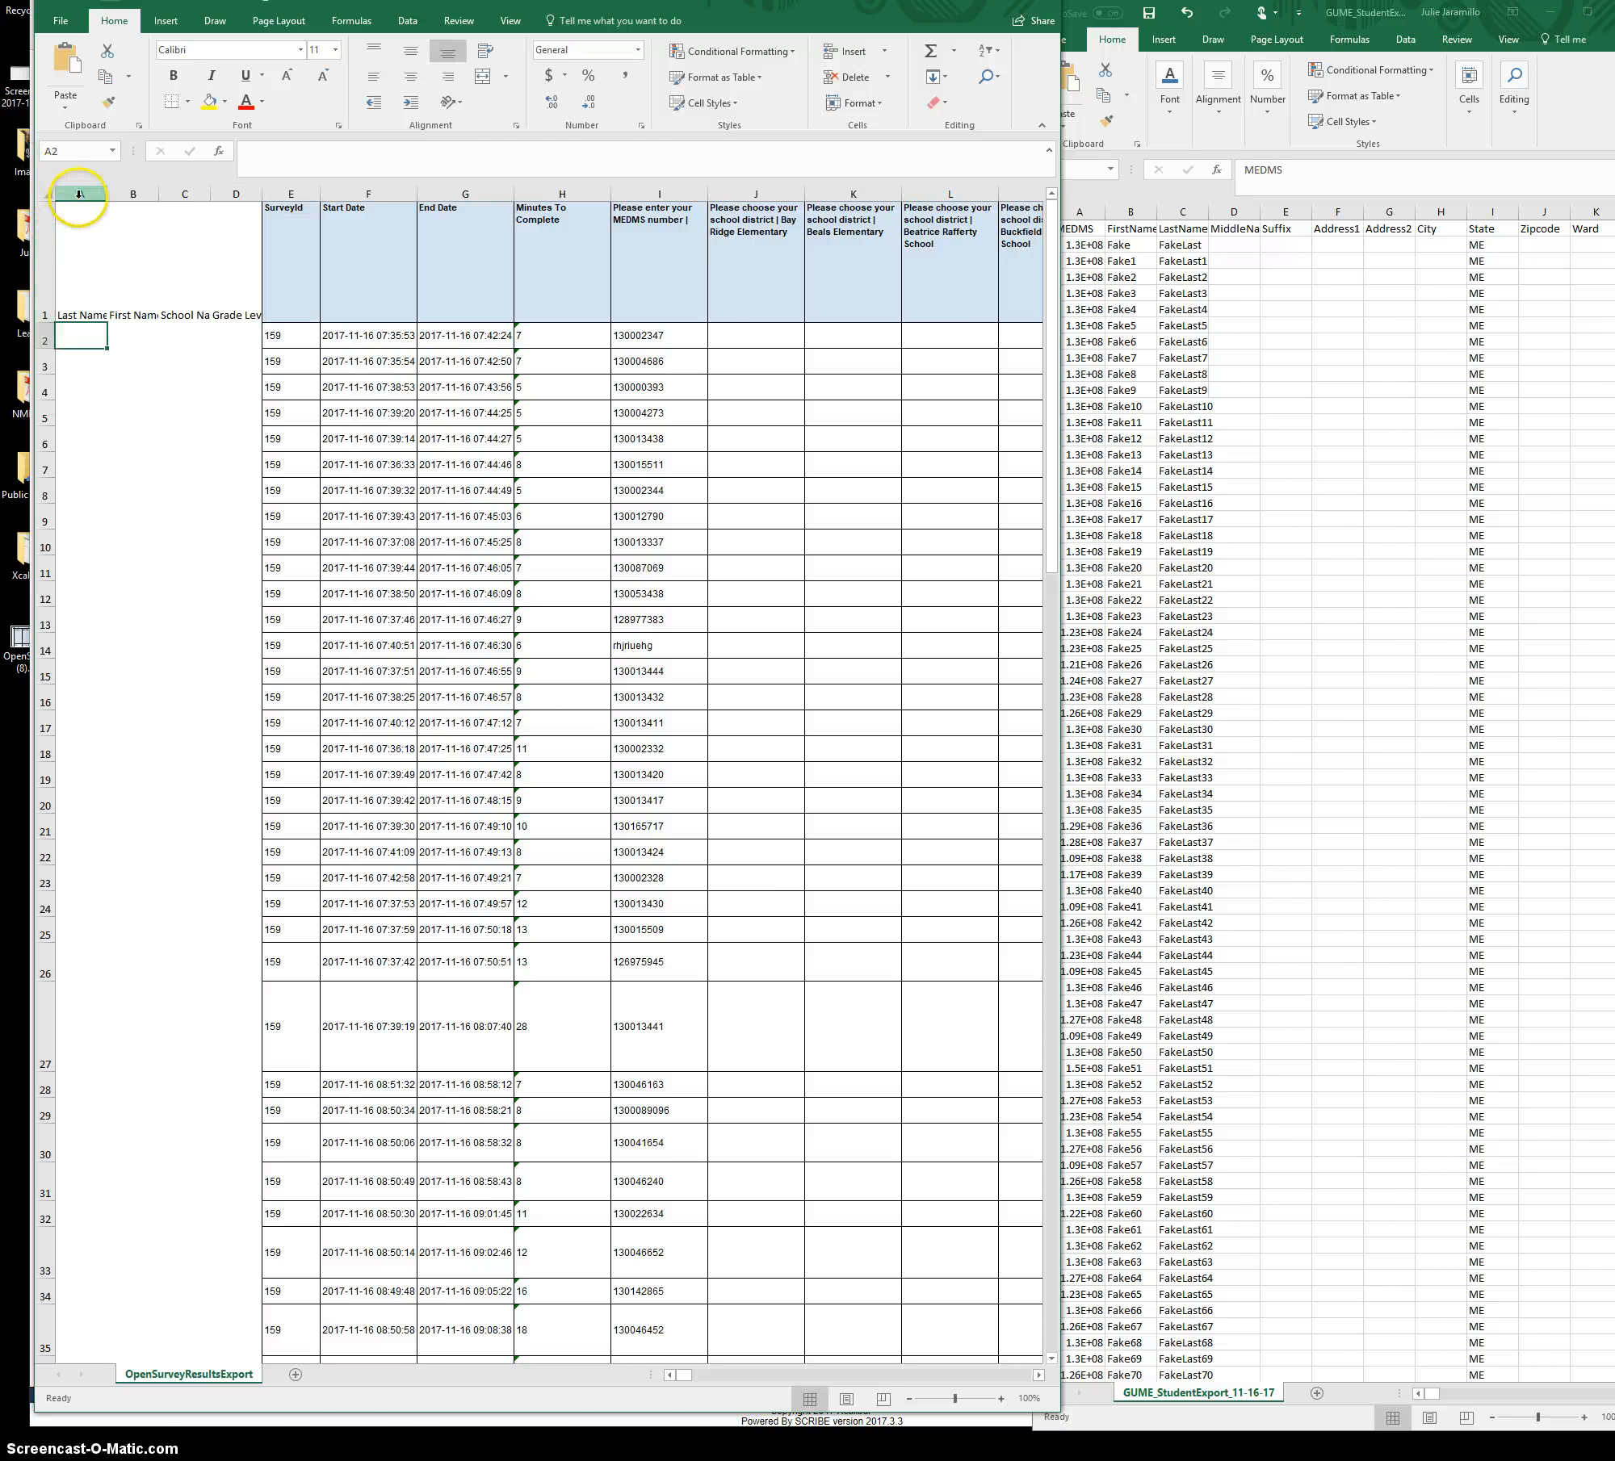
left_click_drag(77, 194, 312, 194)
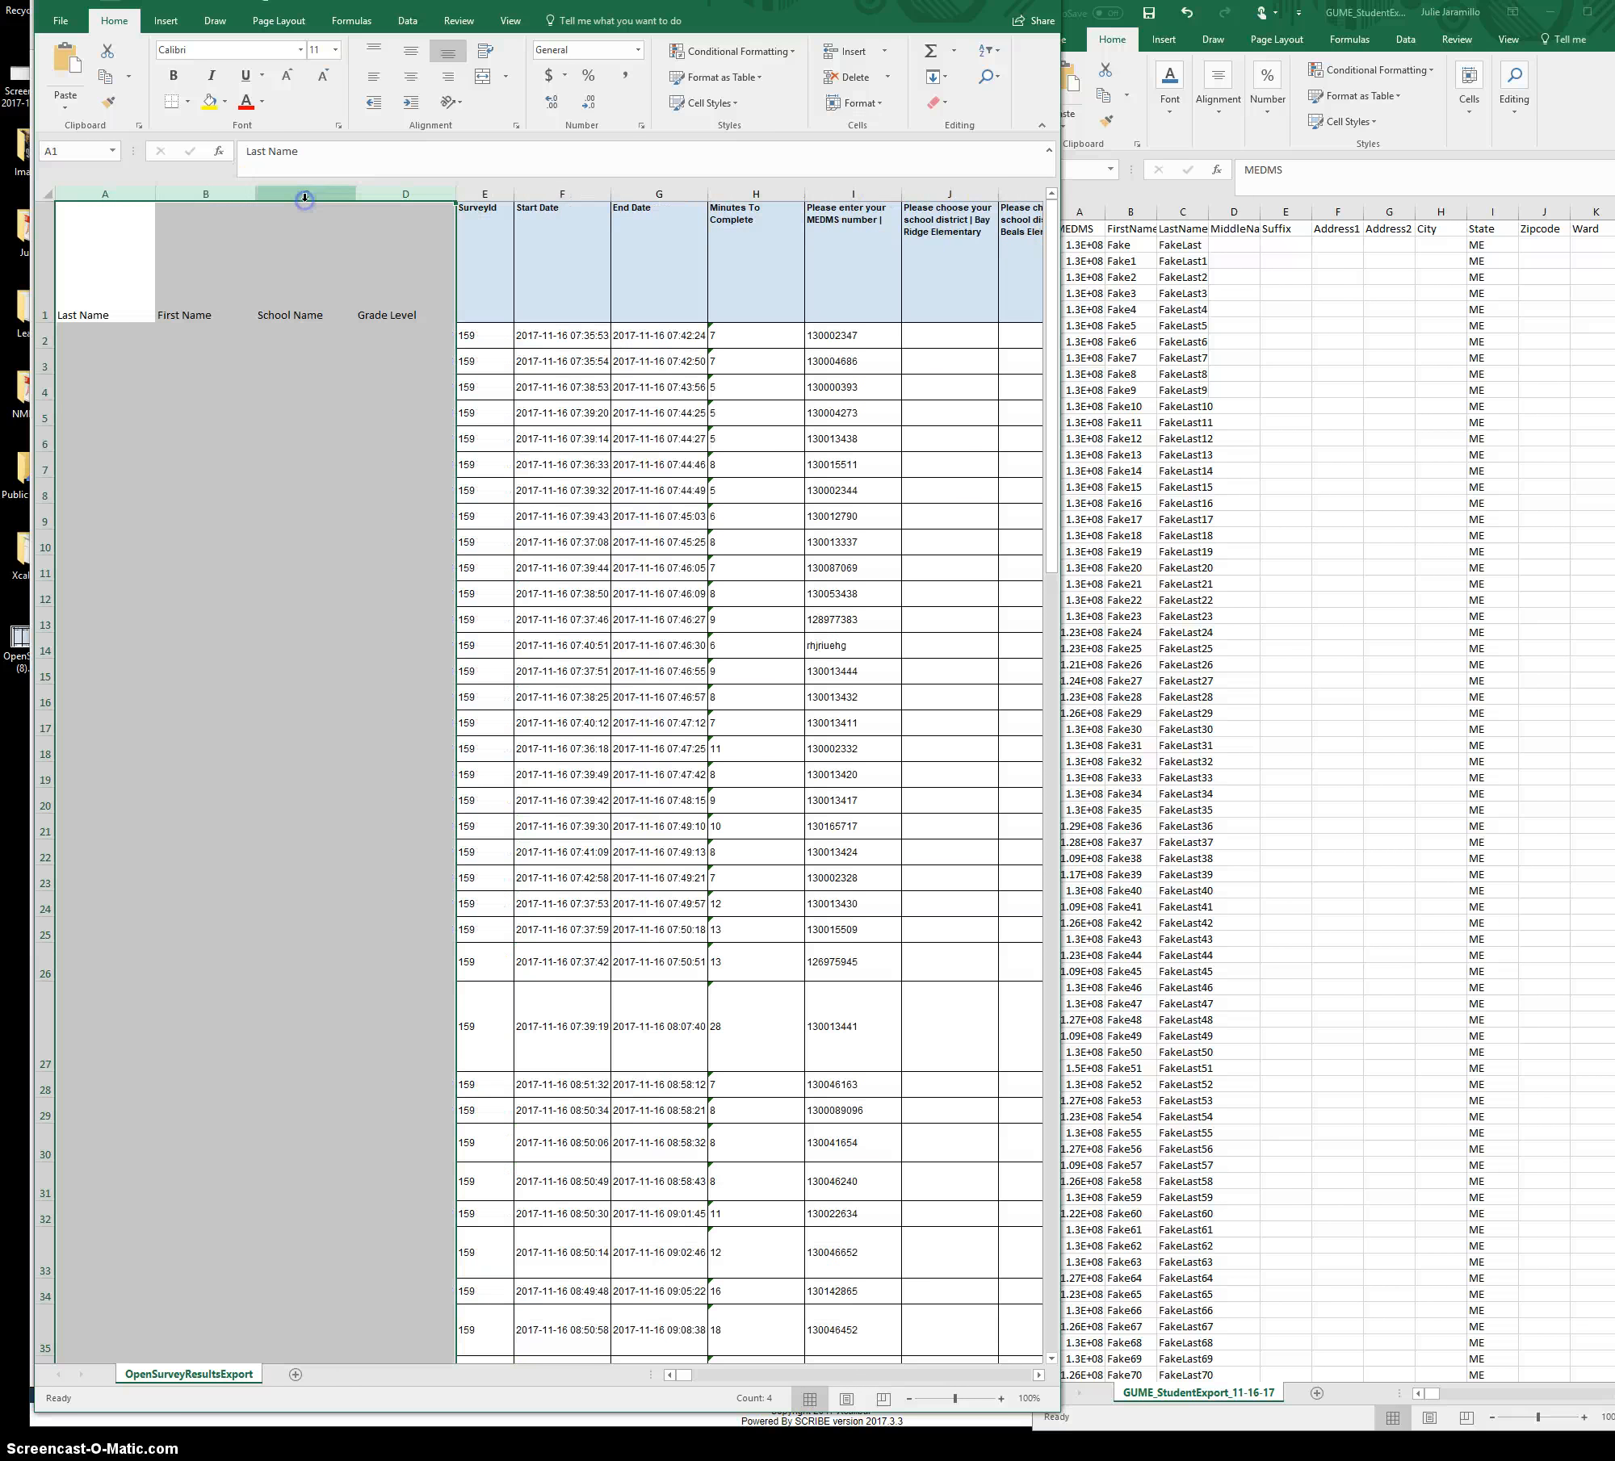
left_click(94, 335)
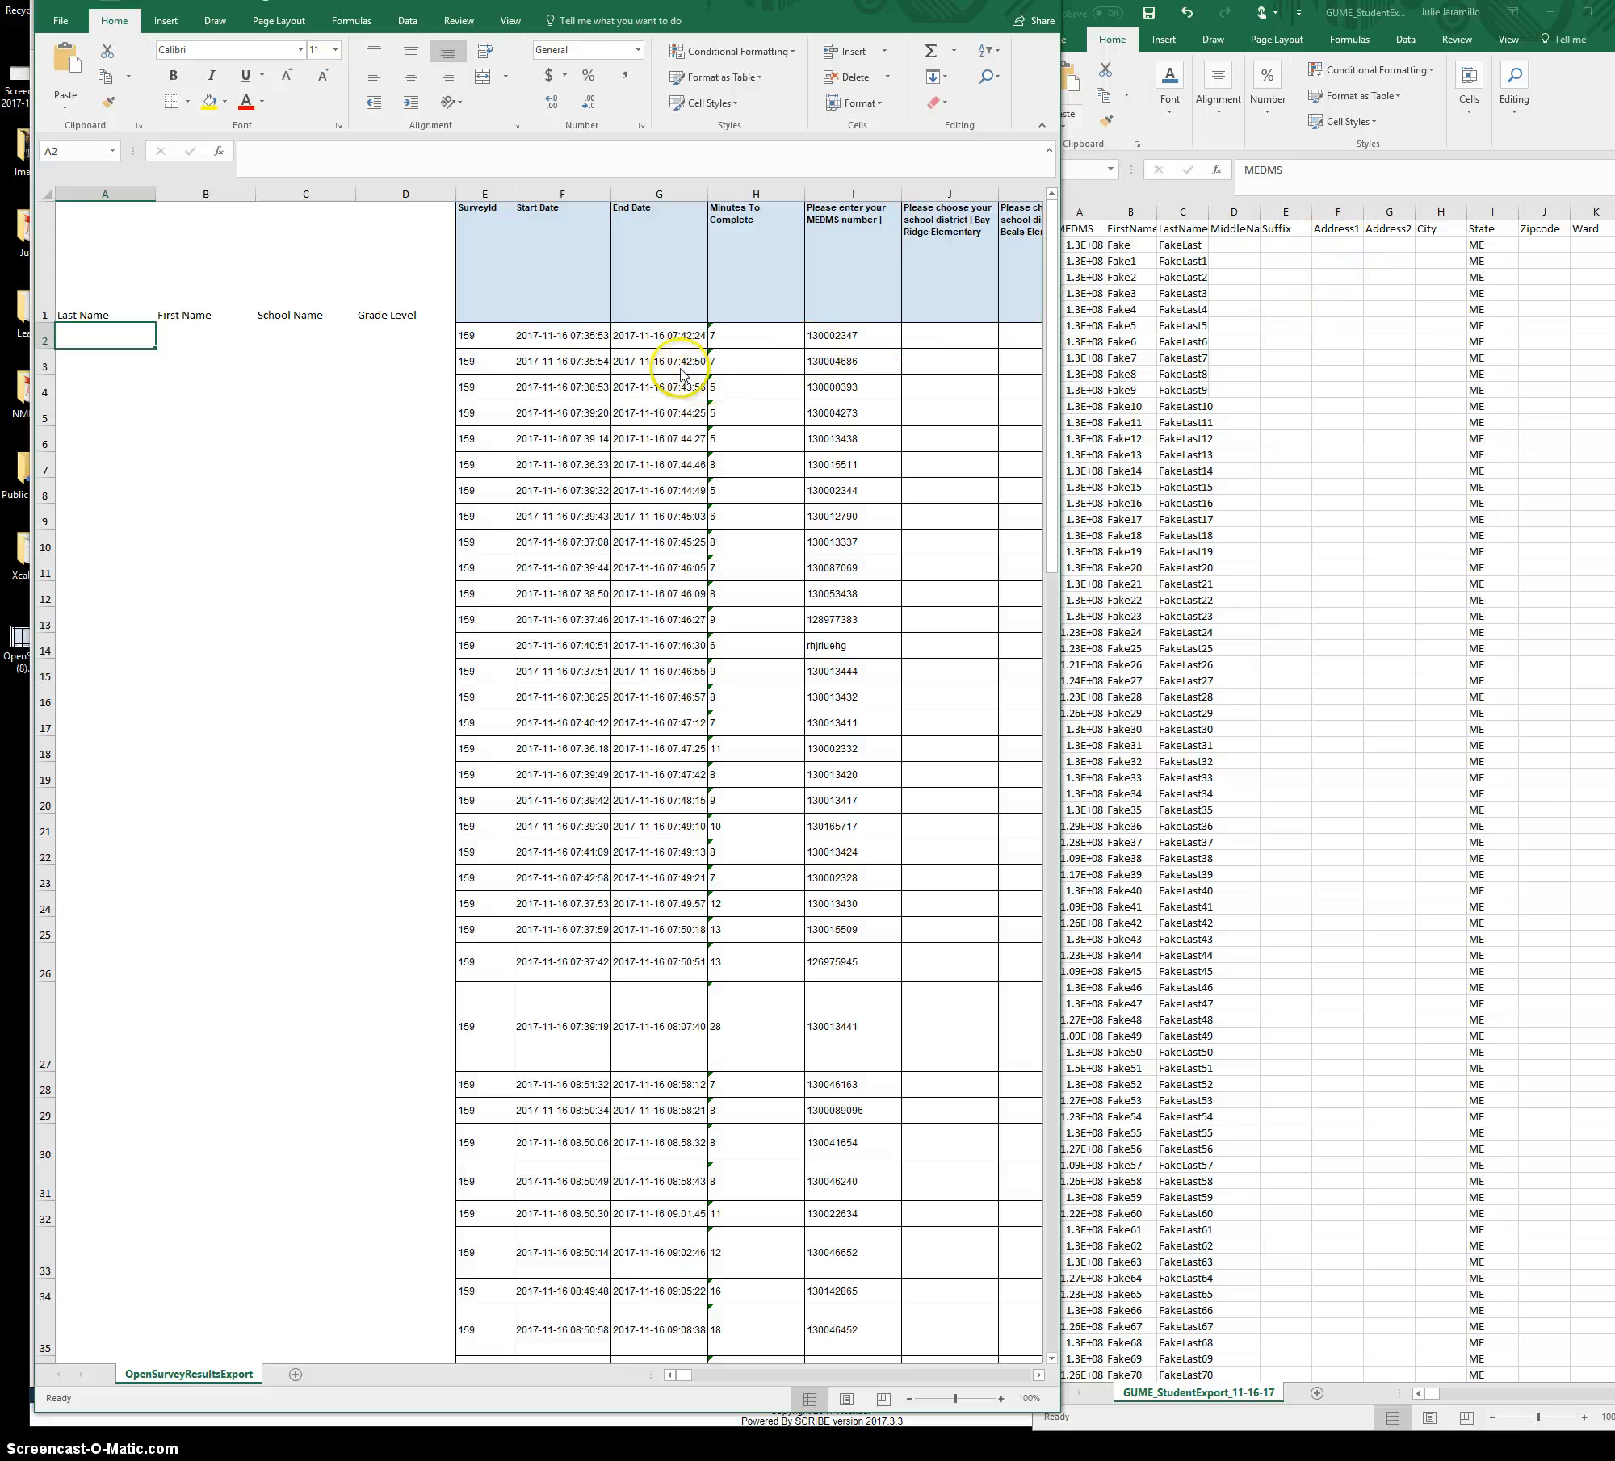
- Start a VLOOKUP formula in A2 using the MEDMS number in I2 as the lookup value
left_click(81, 335)
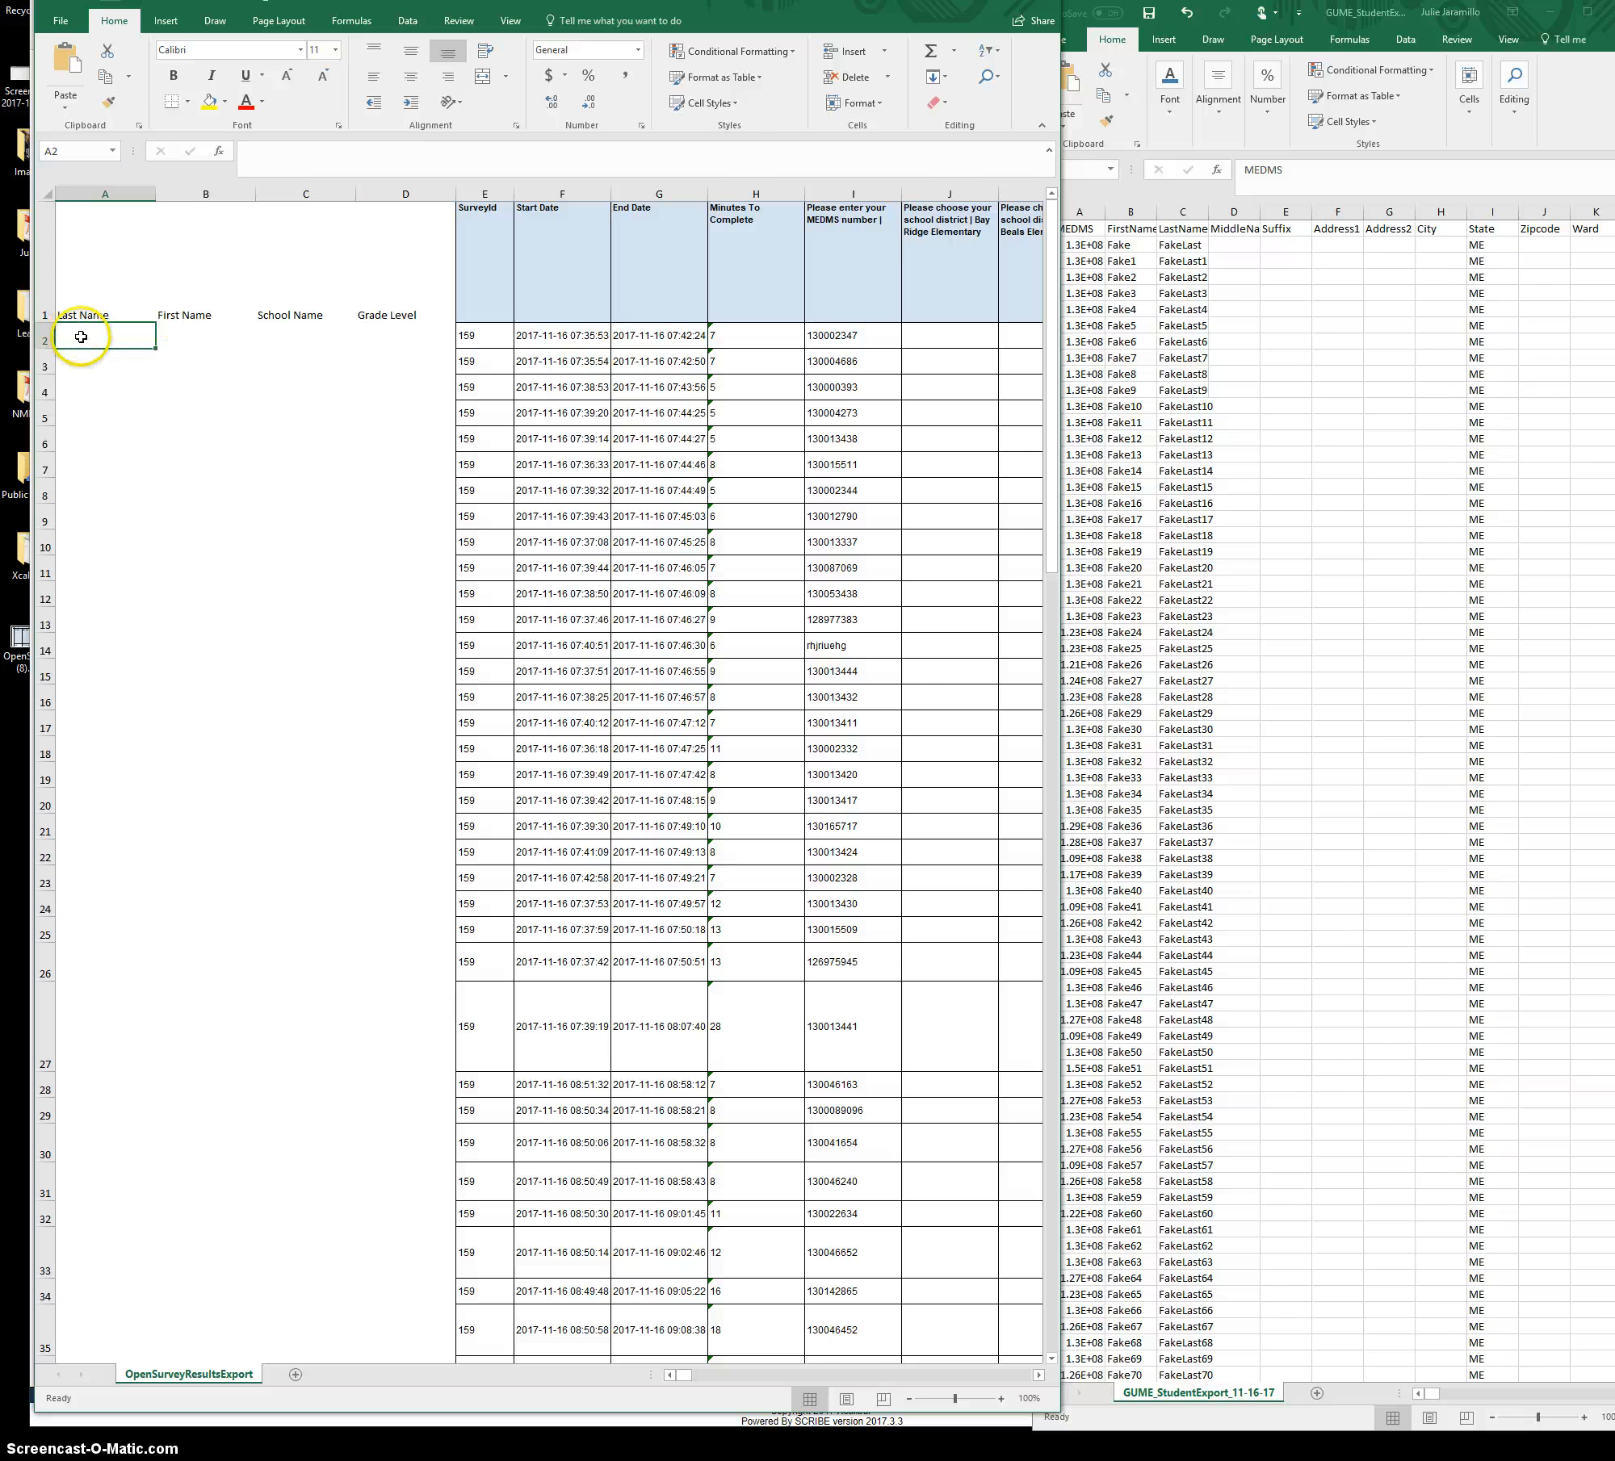
left_click(249, 173)
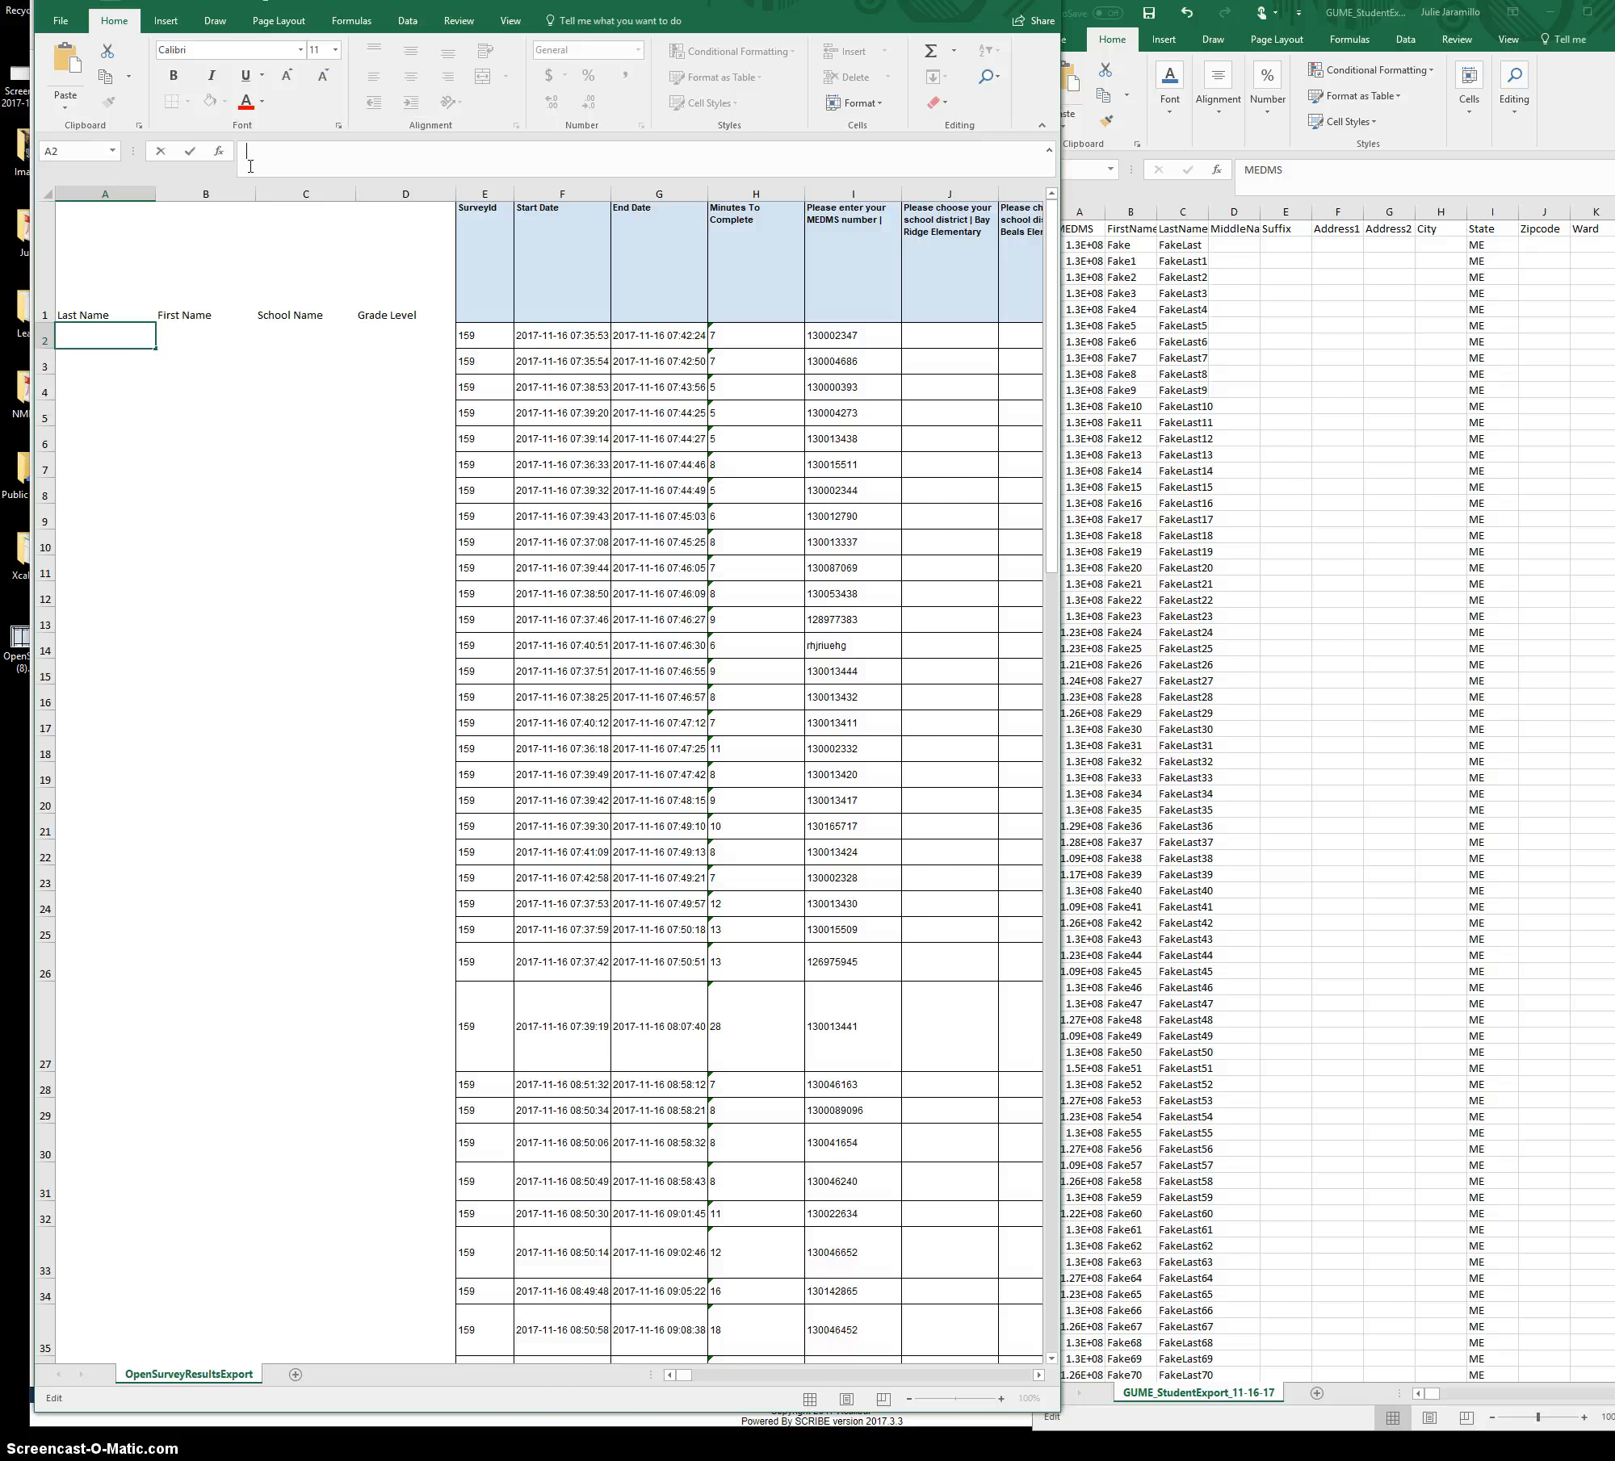
type("=vl")
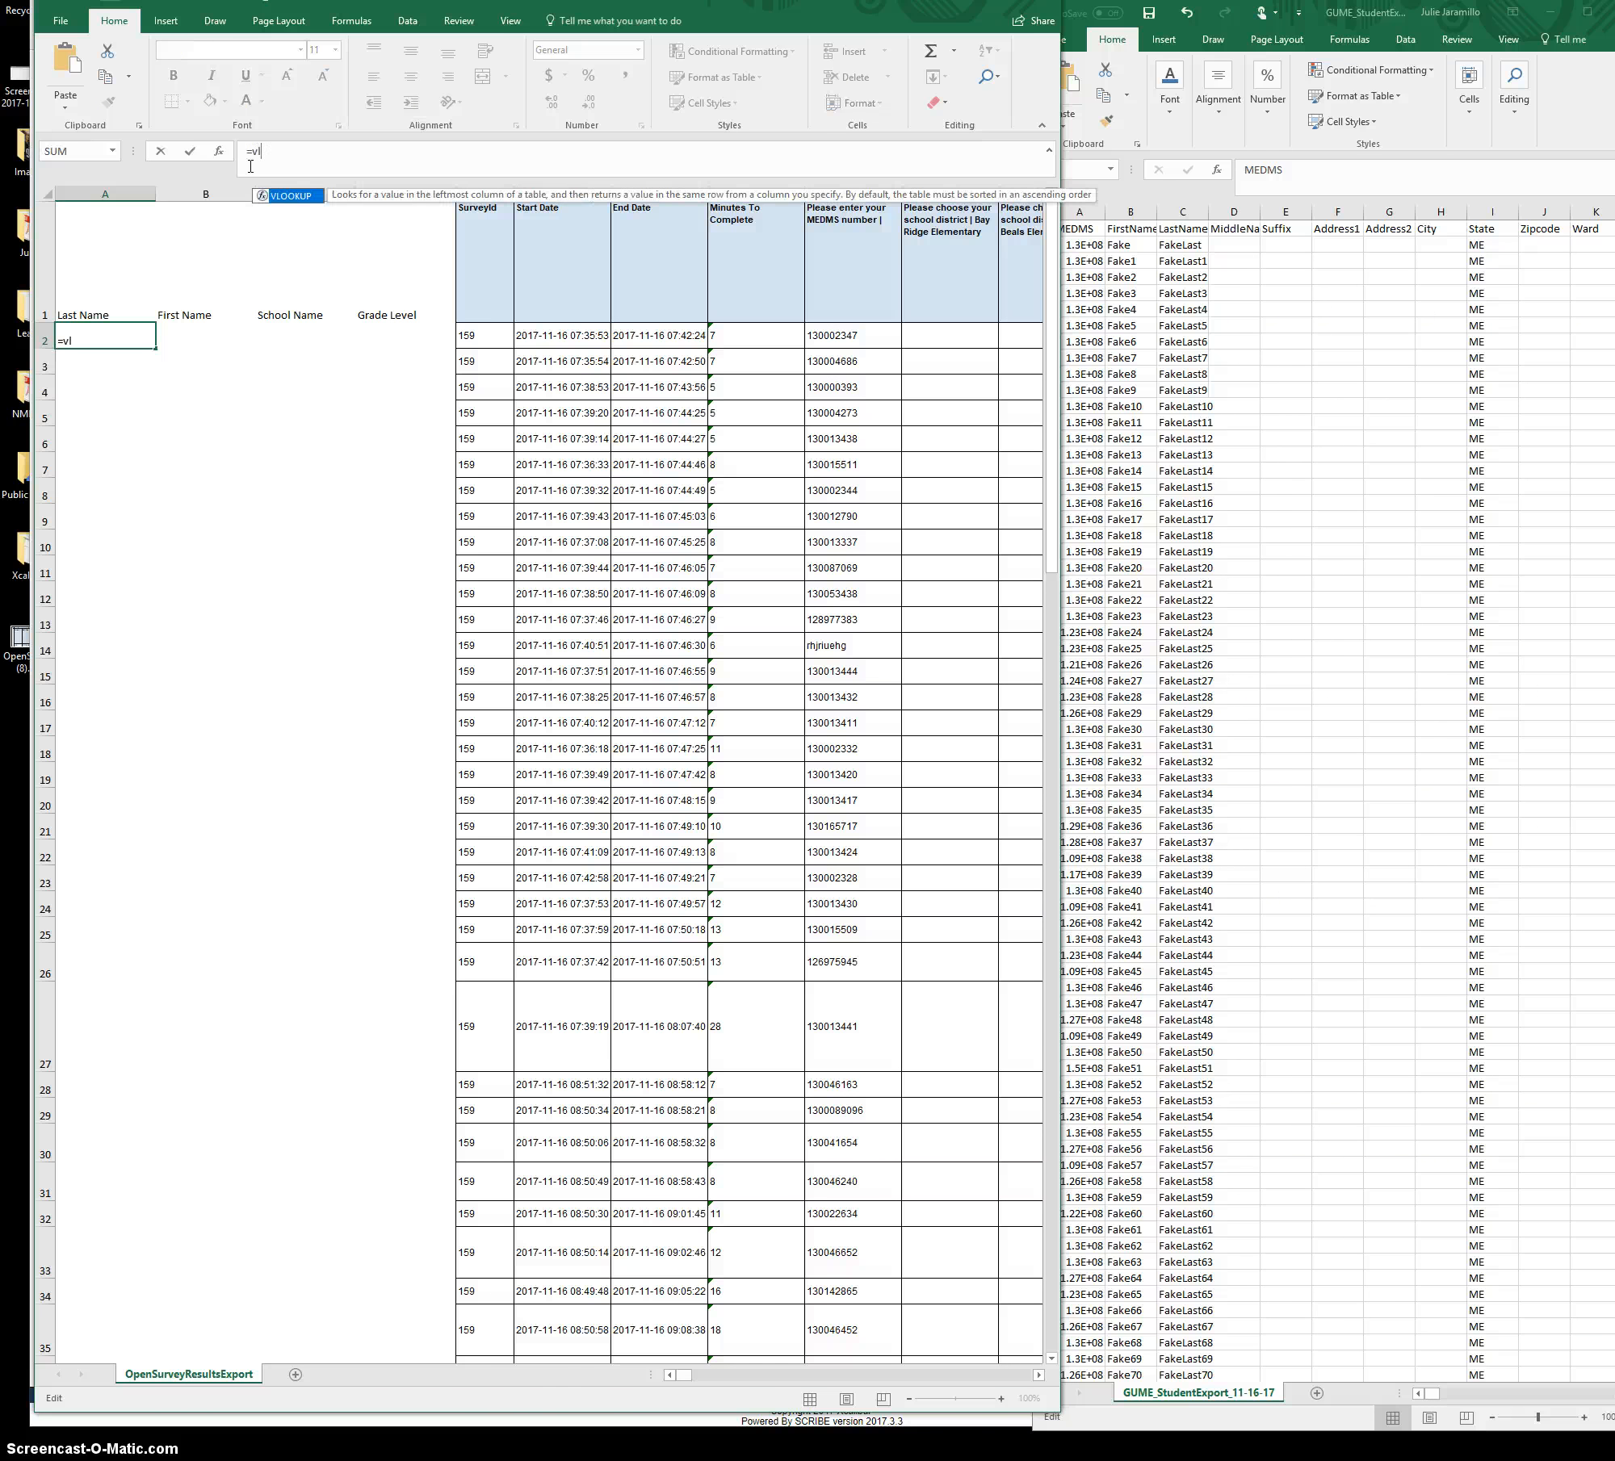
type("ookup(")
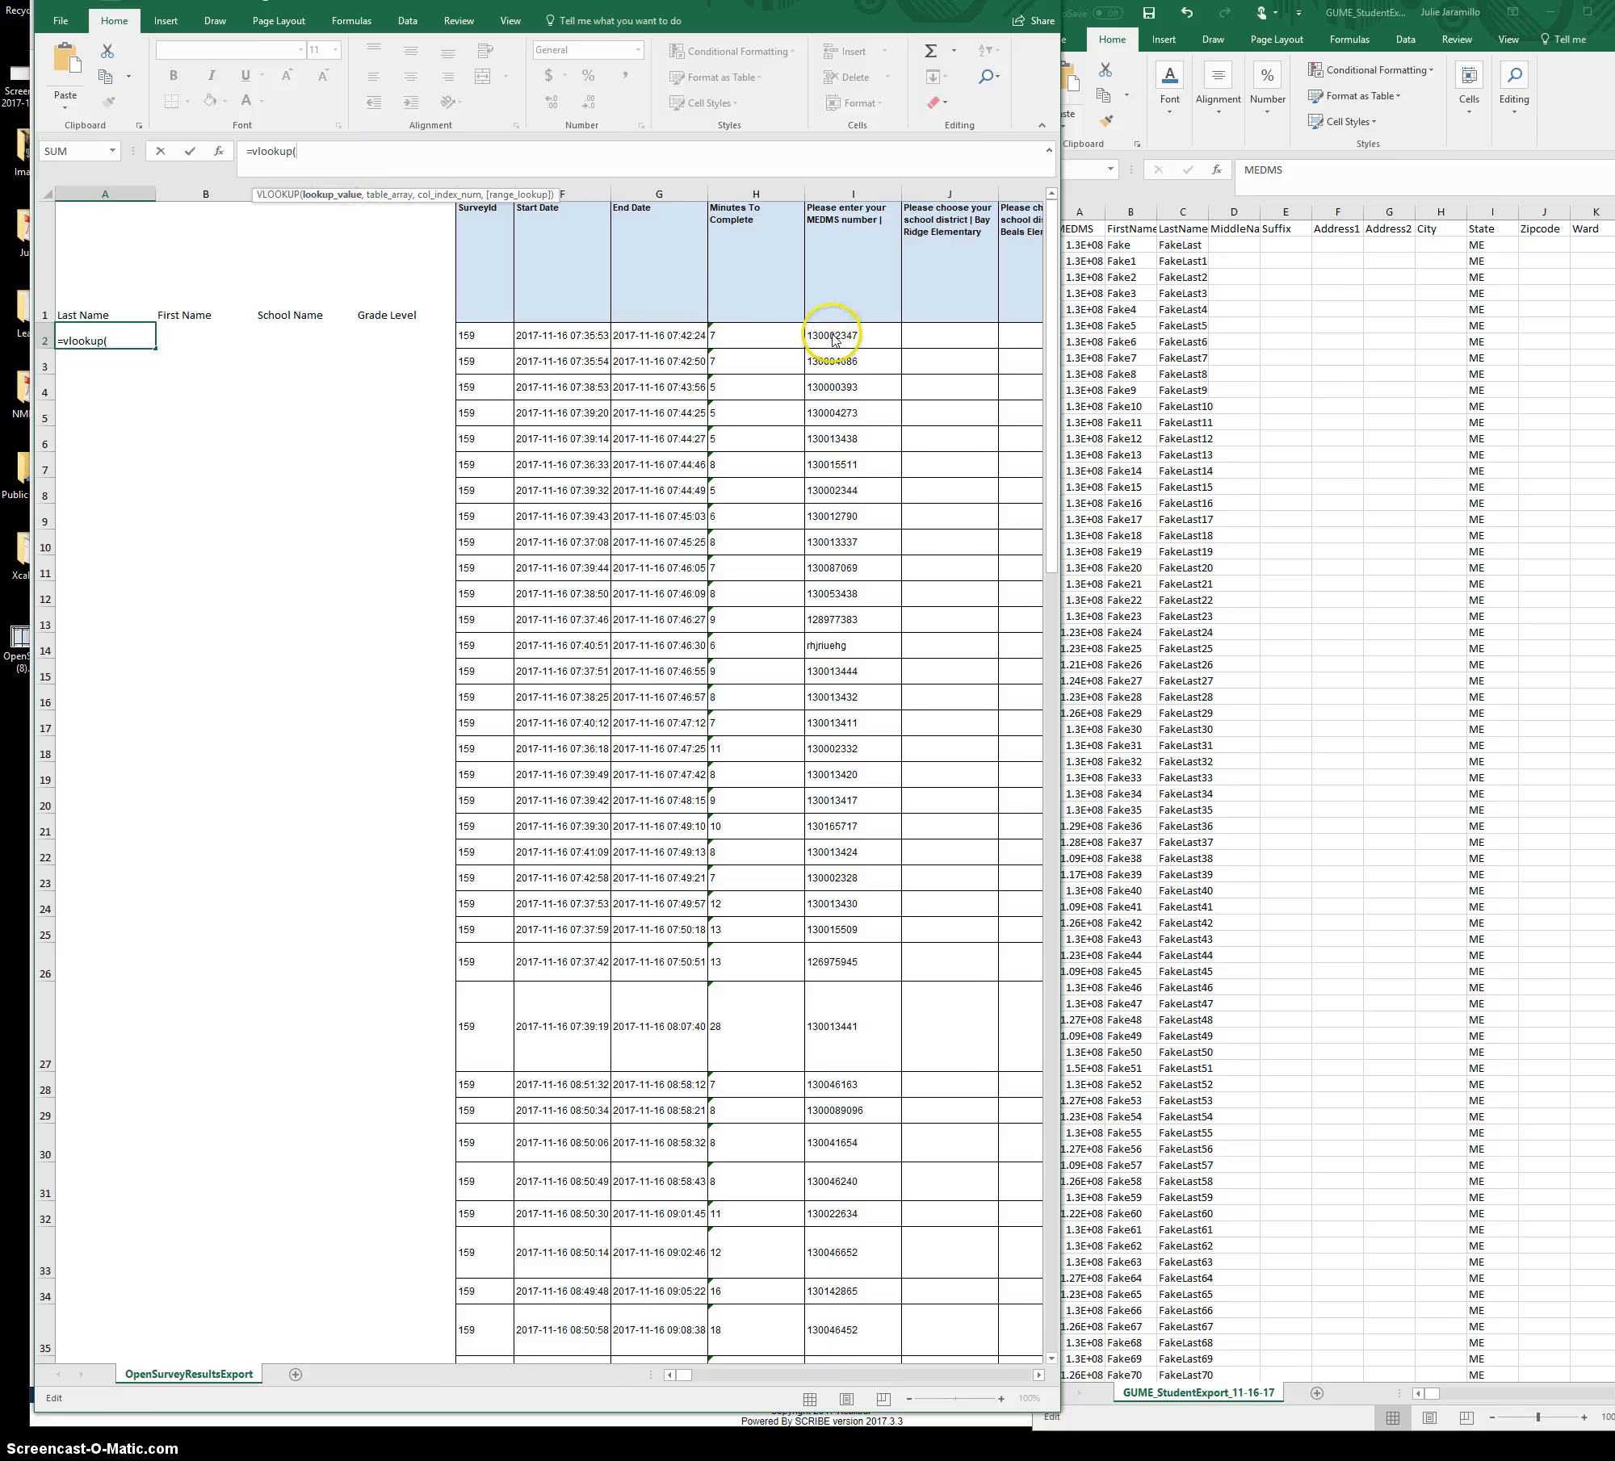
left_click(843, 335)
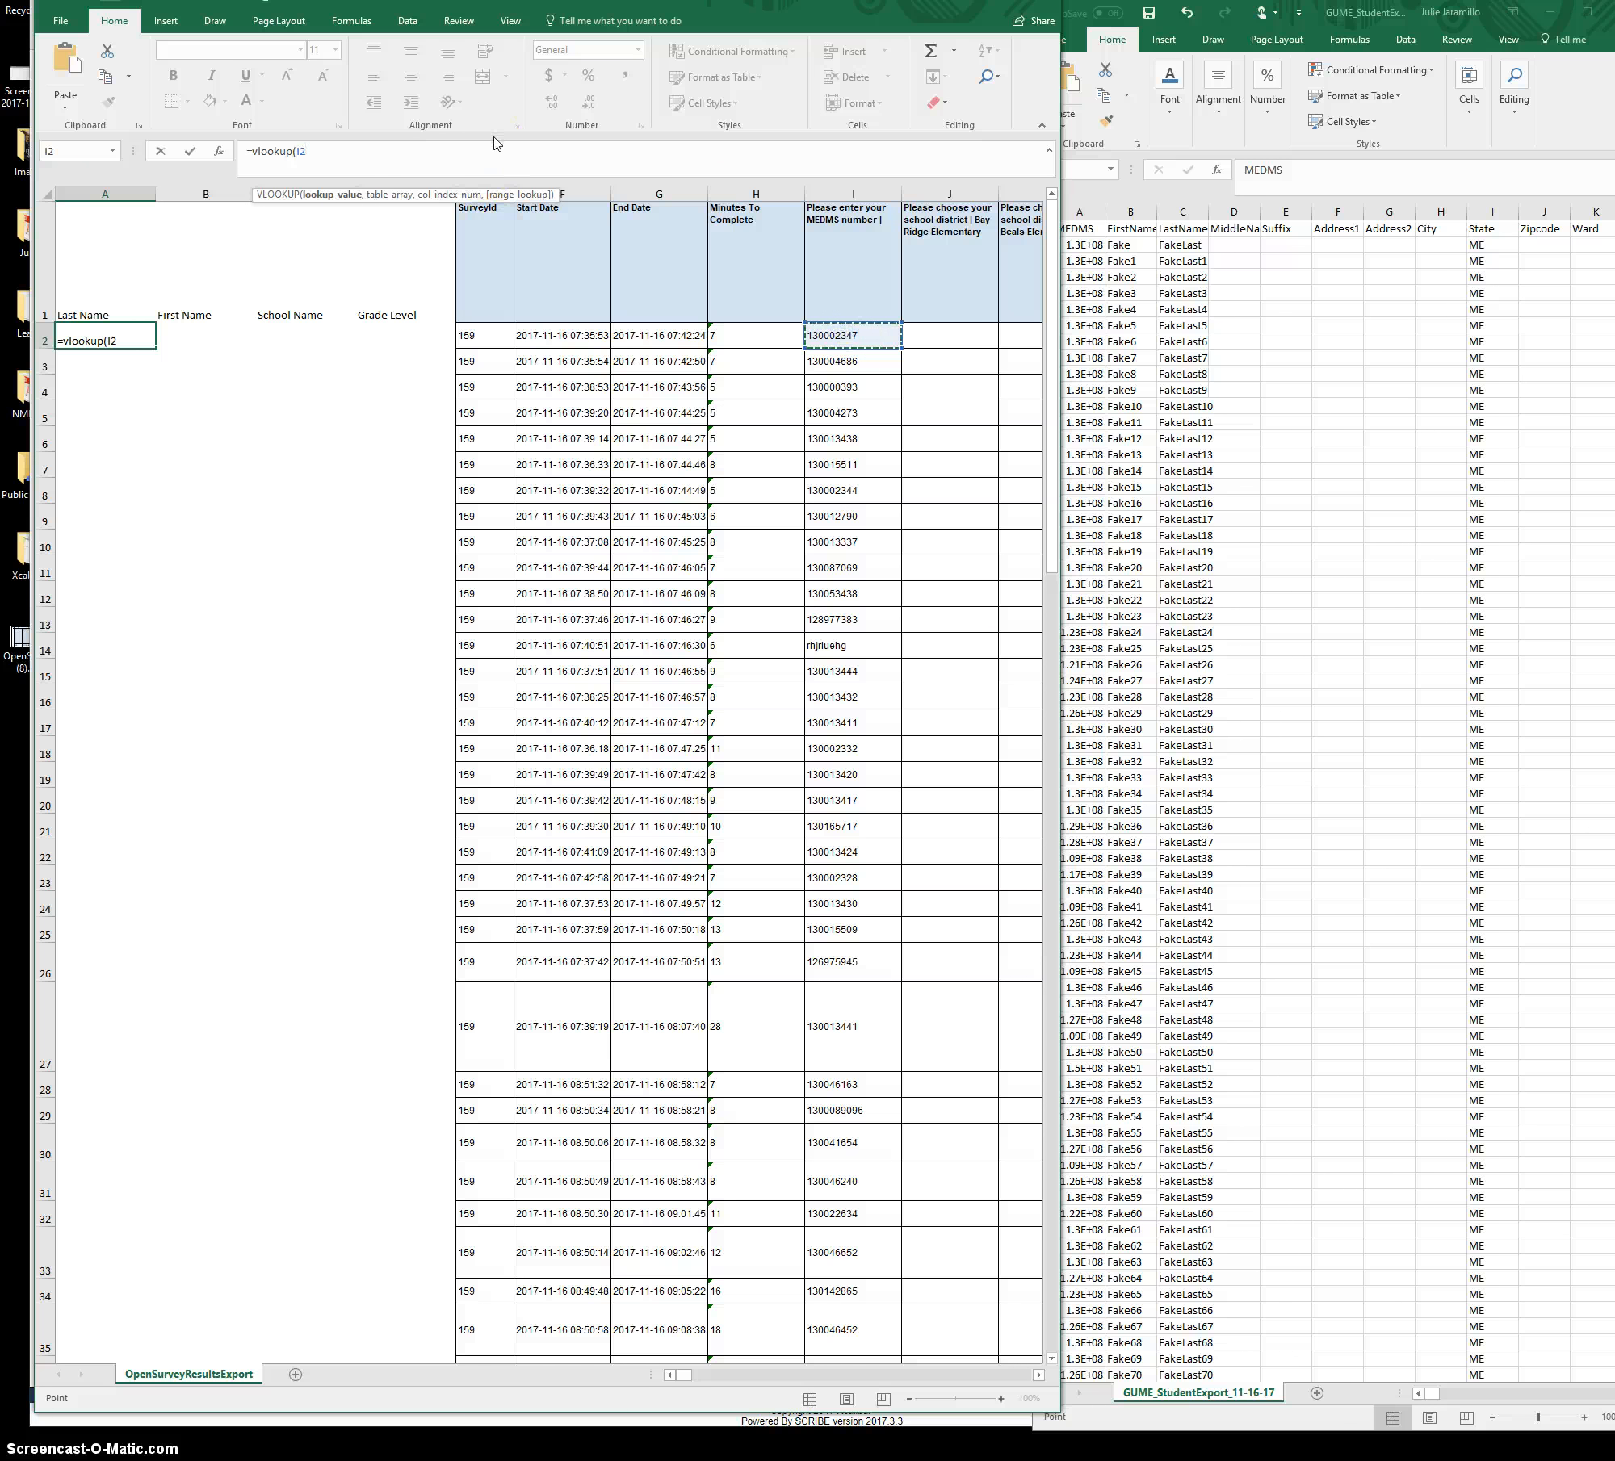
type(",")
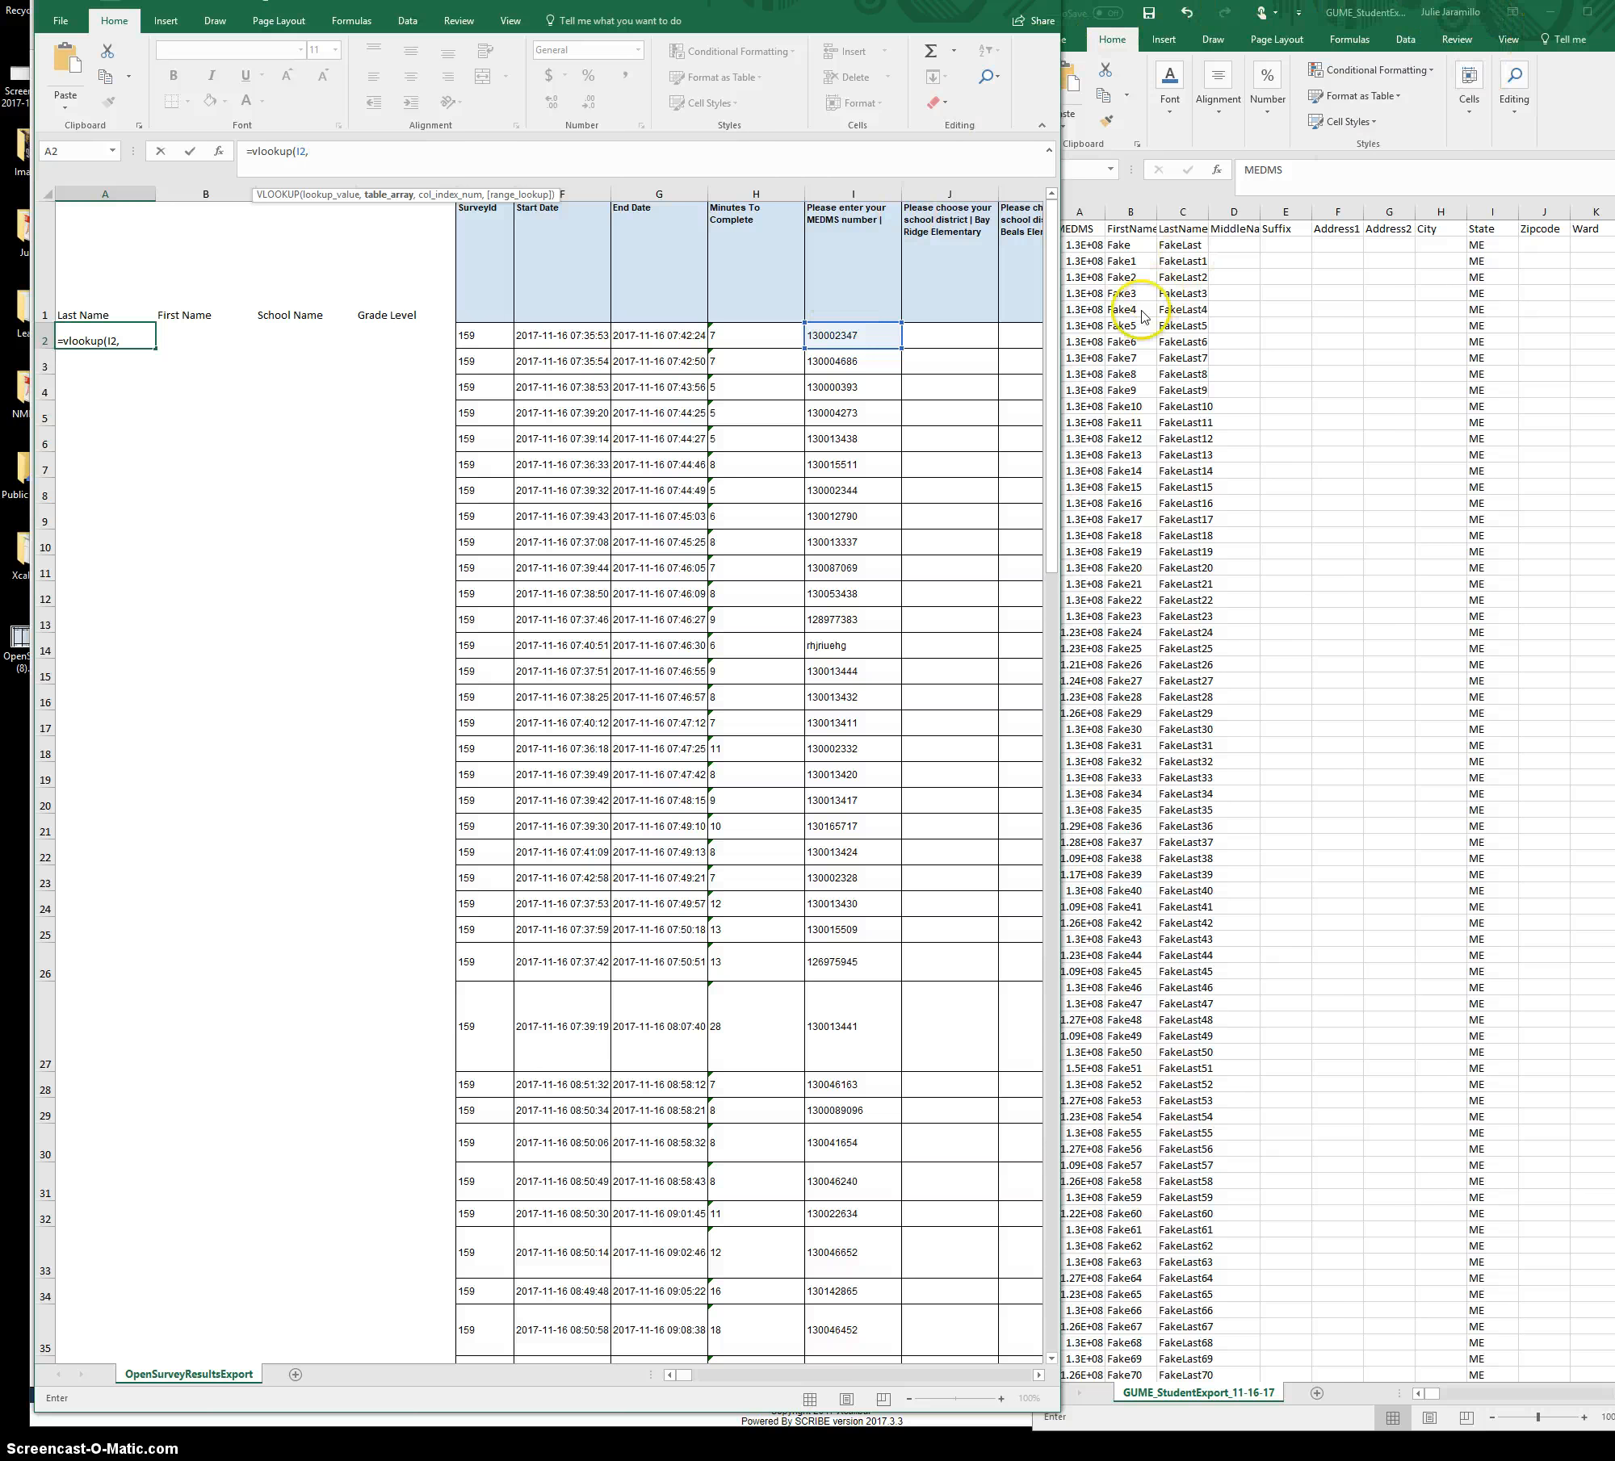
- Set the VLOOKUP table array to $A$2:$AO$2160 in GUME_StudentExport_11-16-17.csv, spanning MEDMS through the grade level column
left_click(1079, 245)
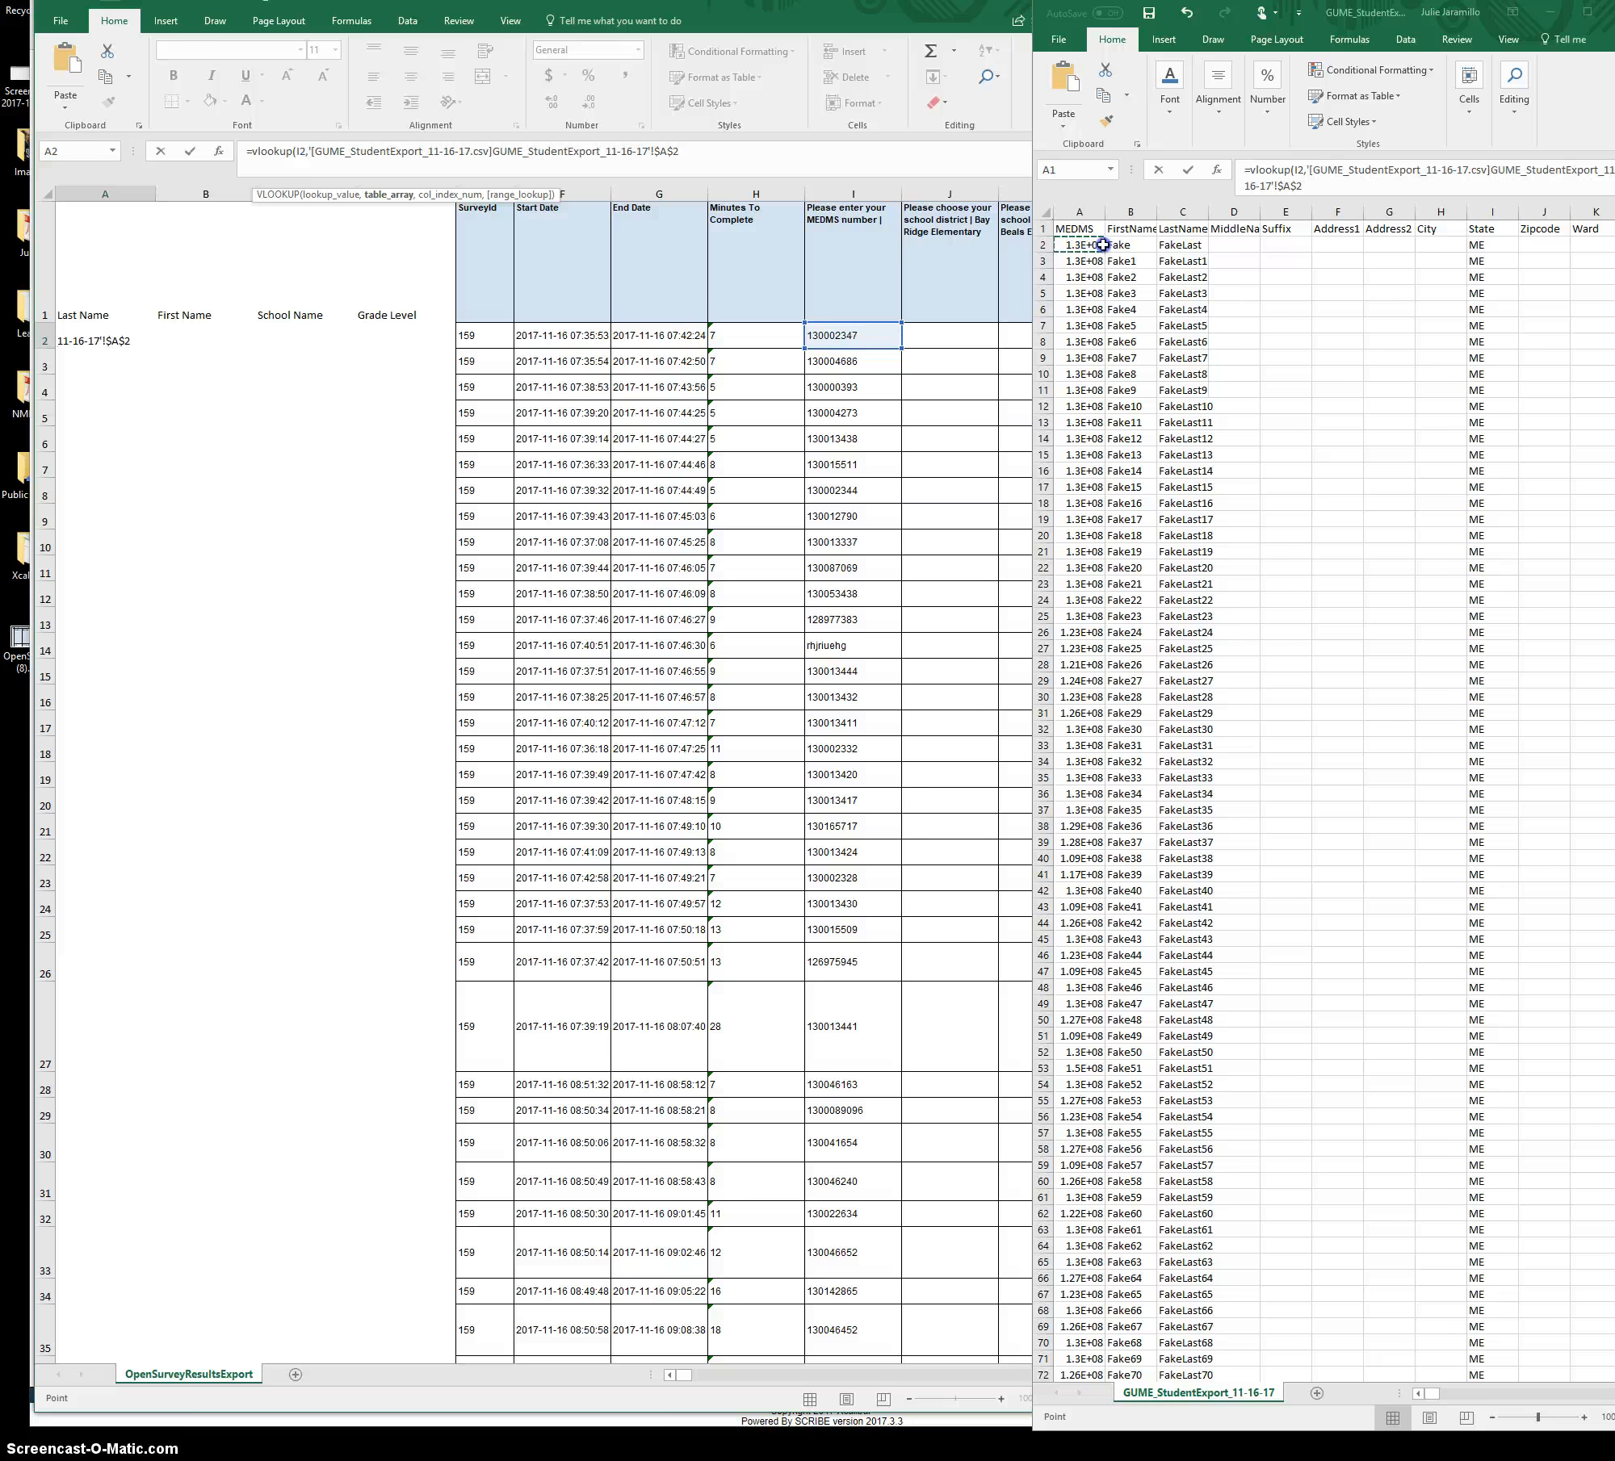
left_click_drag(1102, 244, 1340, 261)
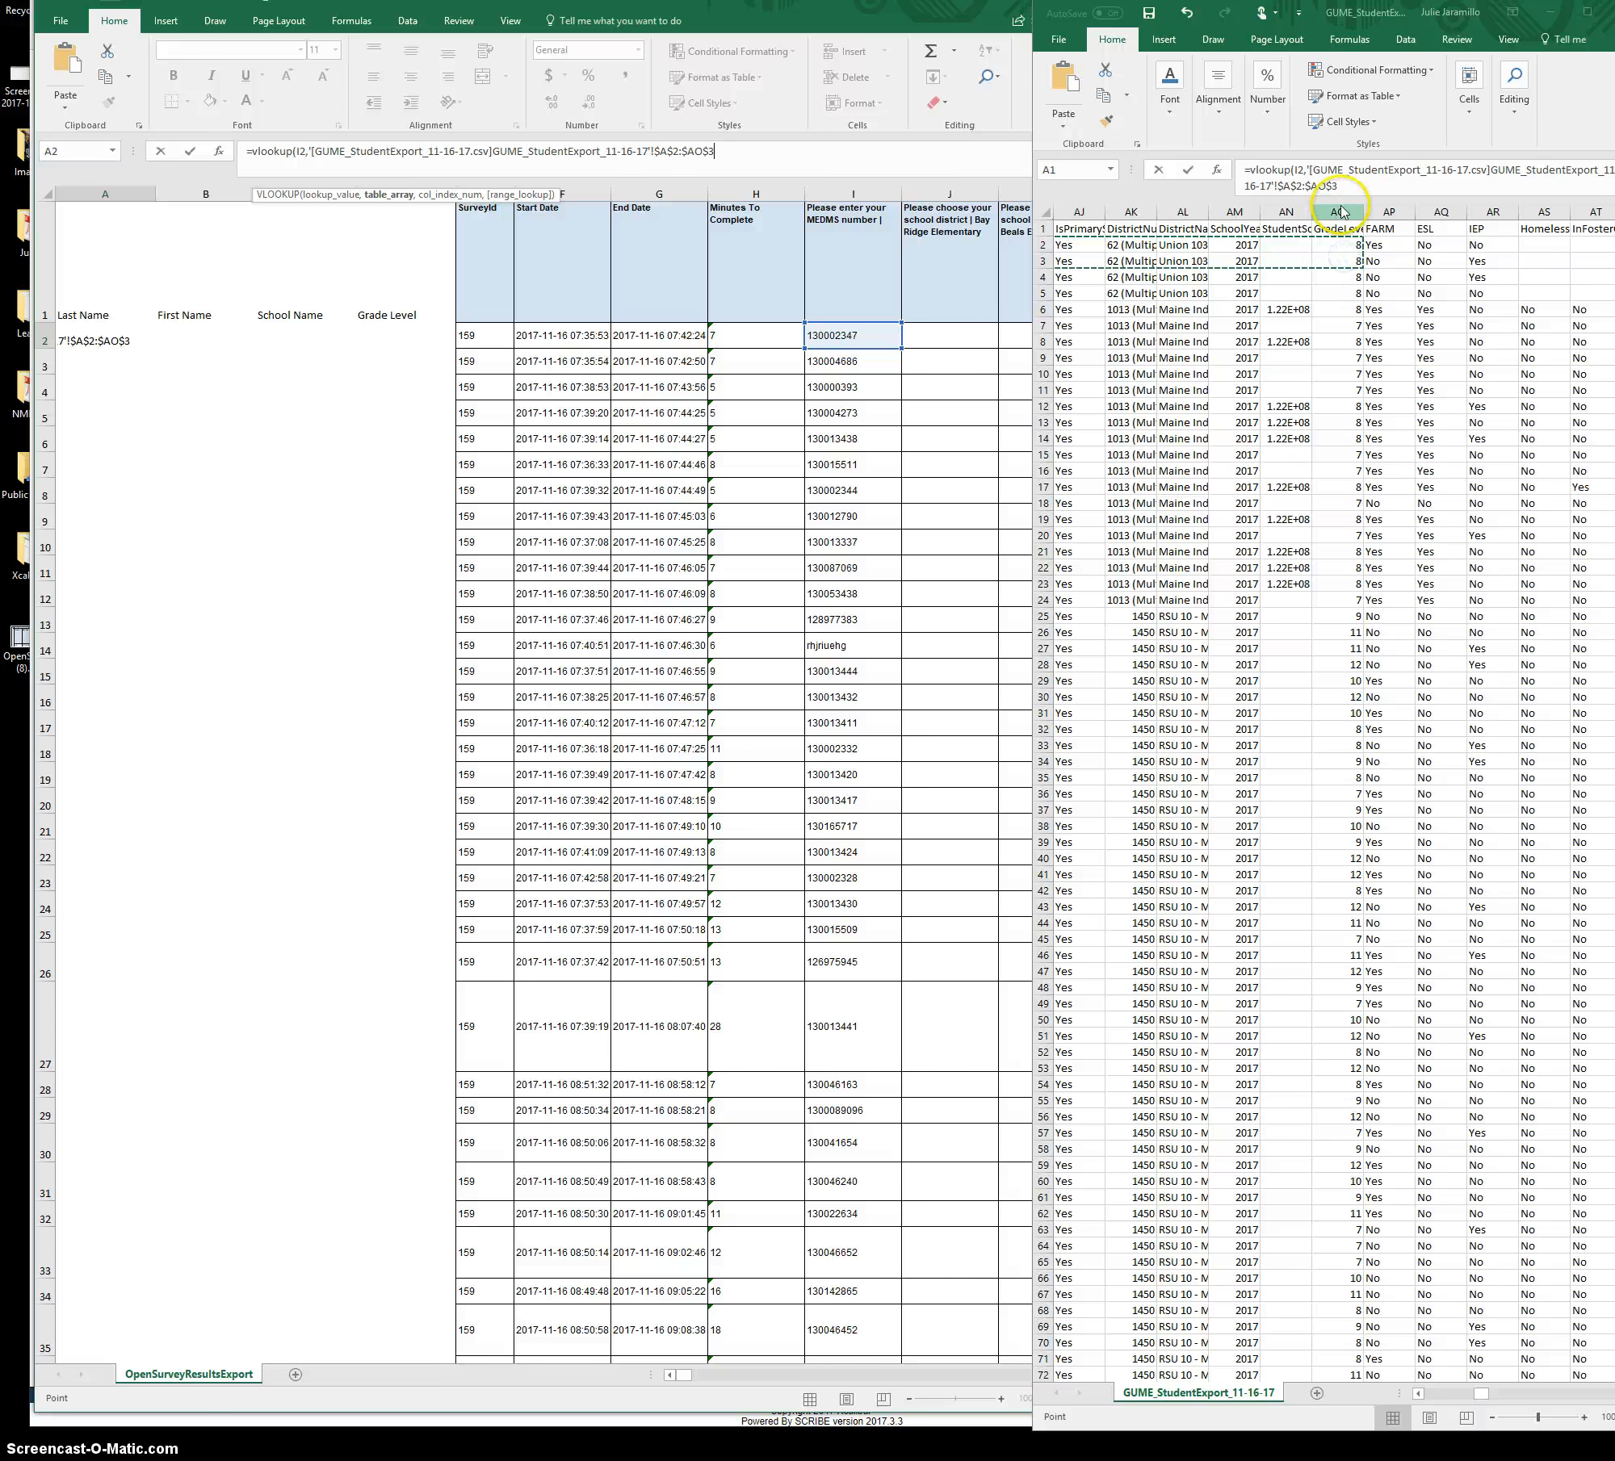
key("ctrl+shift+Down")
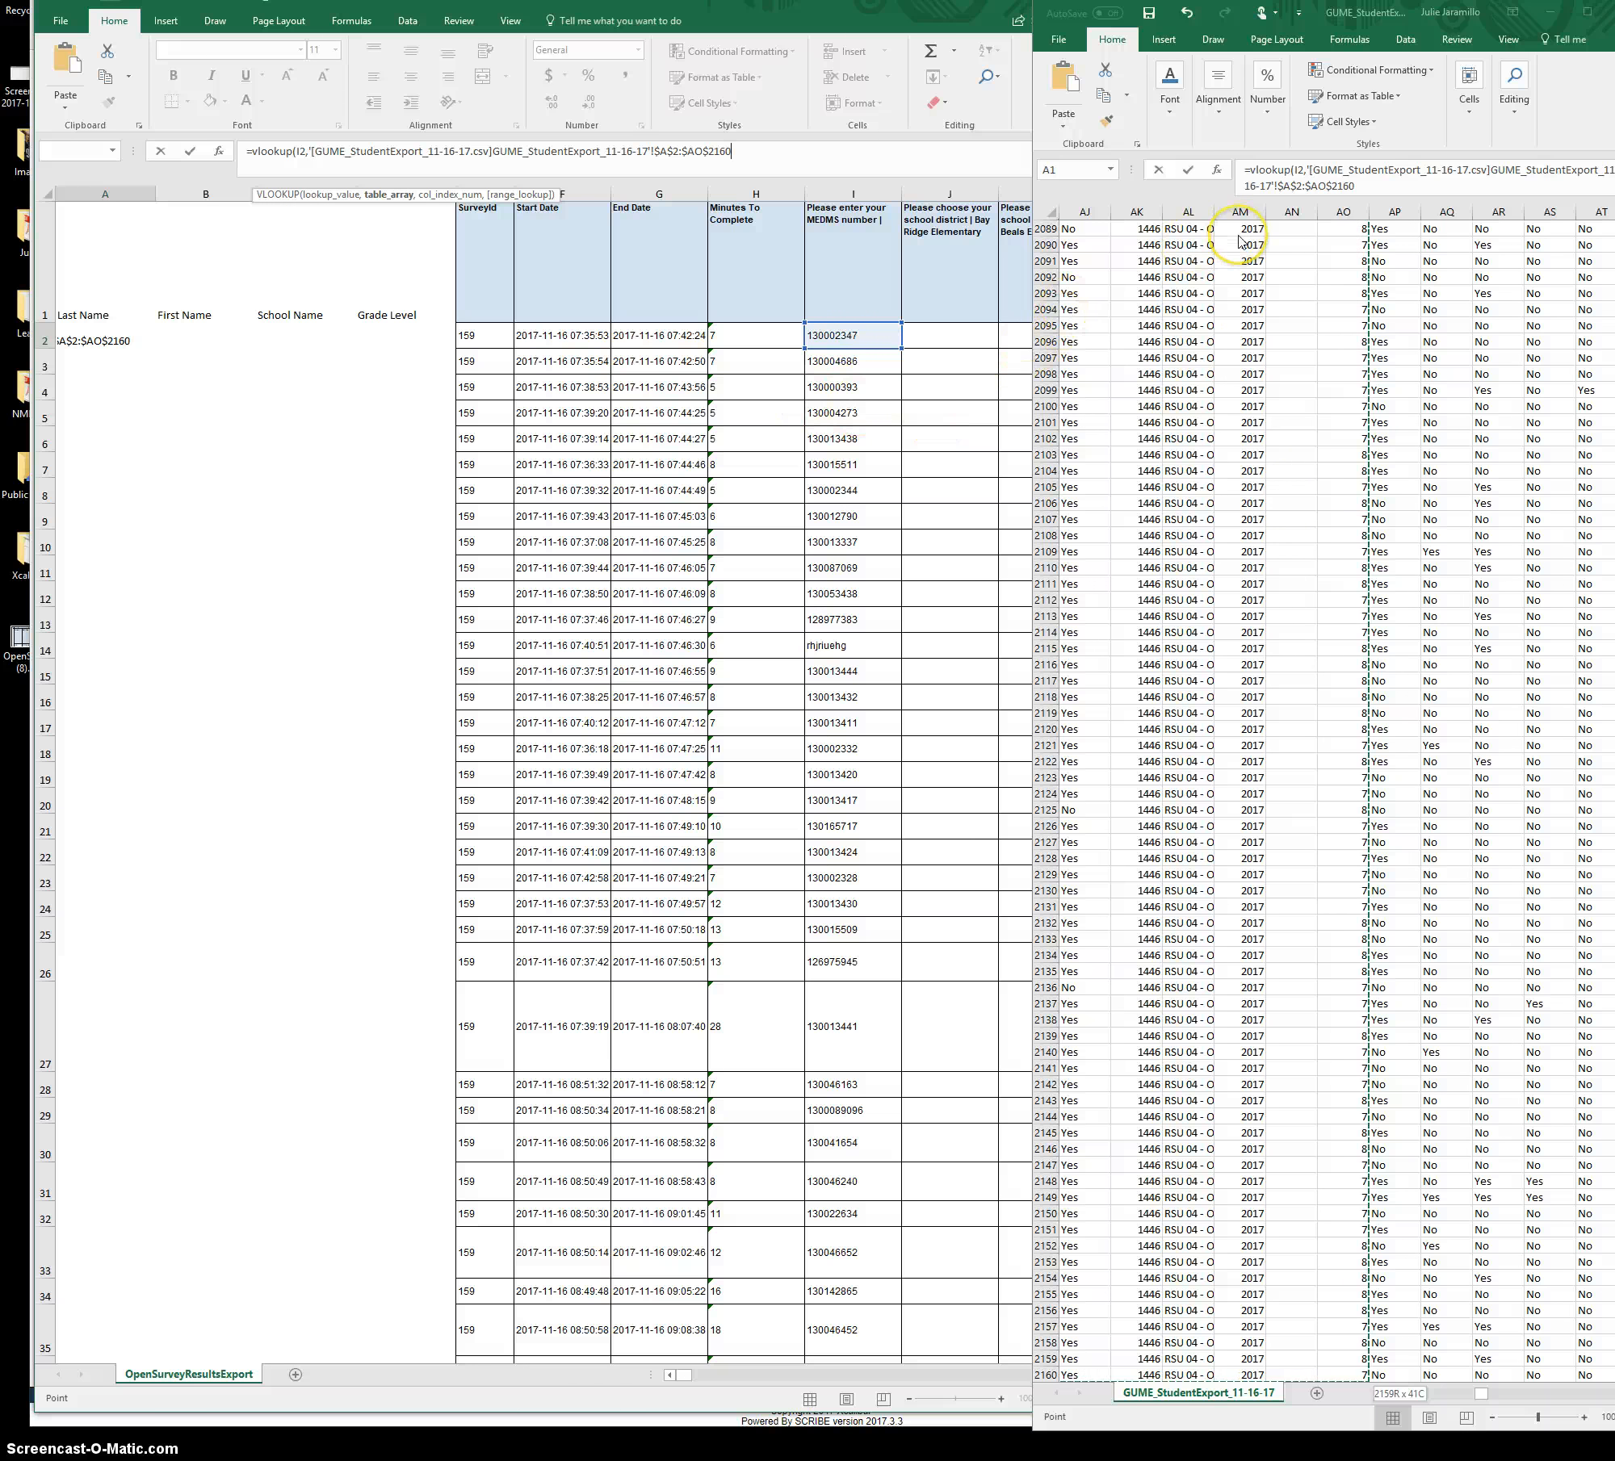
- Complete the VLOOKUP with column index 3 and range lookup FALSE, and fill it down the Last Name column
type(",3,")
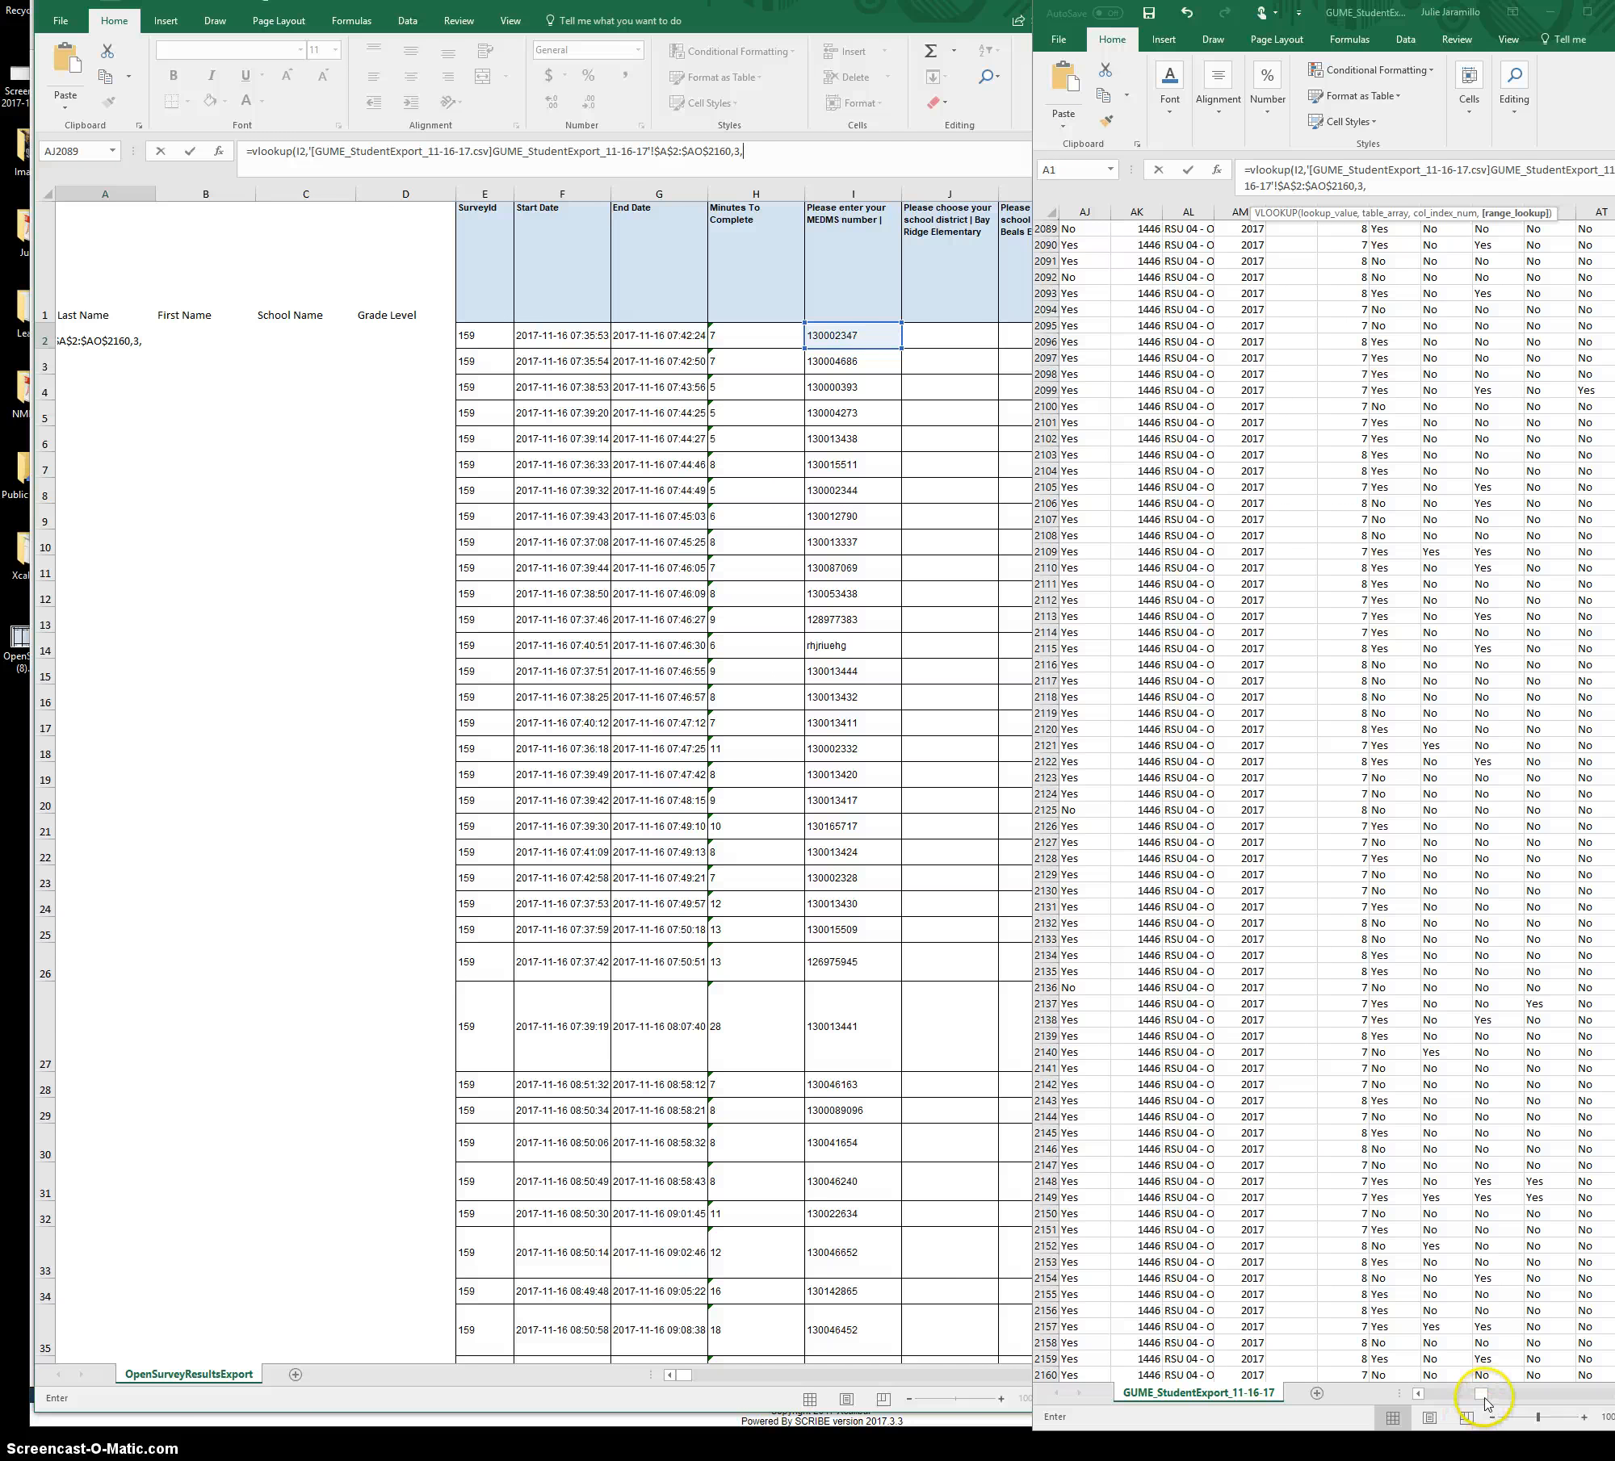
left_click_drag(1482, 1397, 1421, 1397)
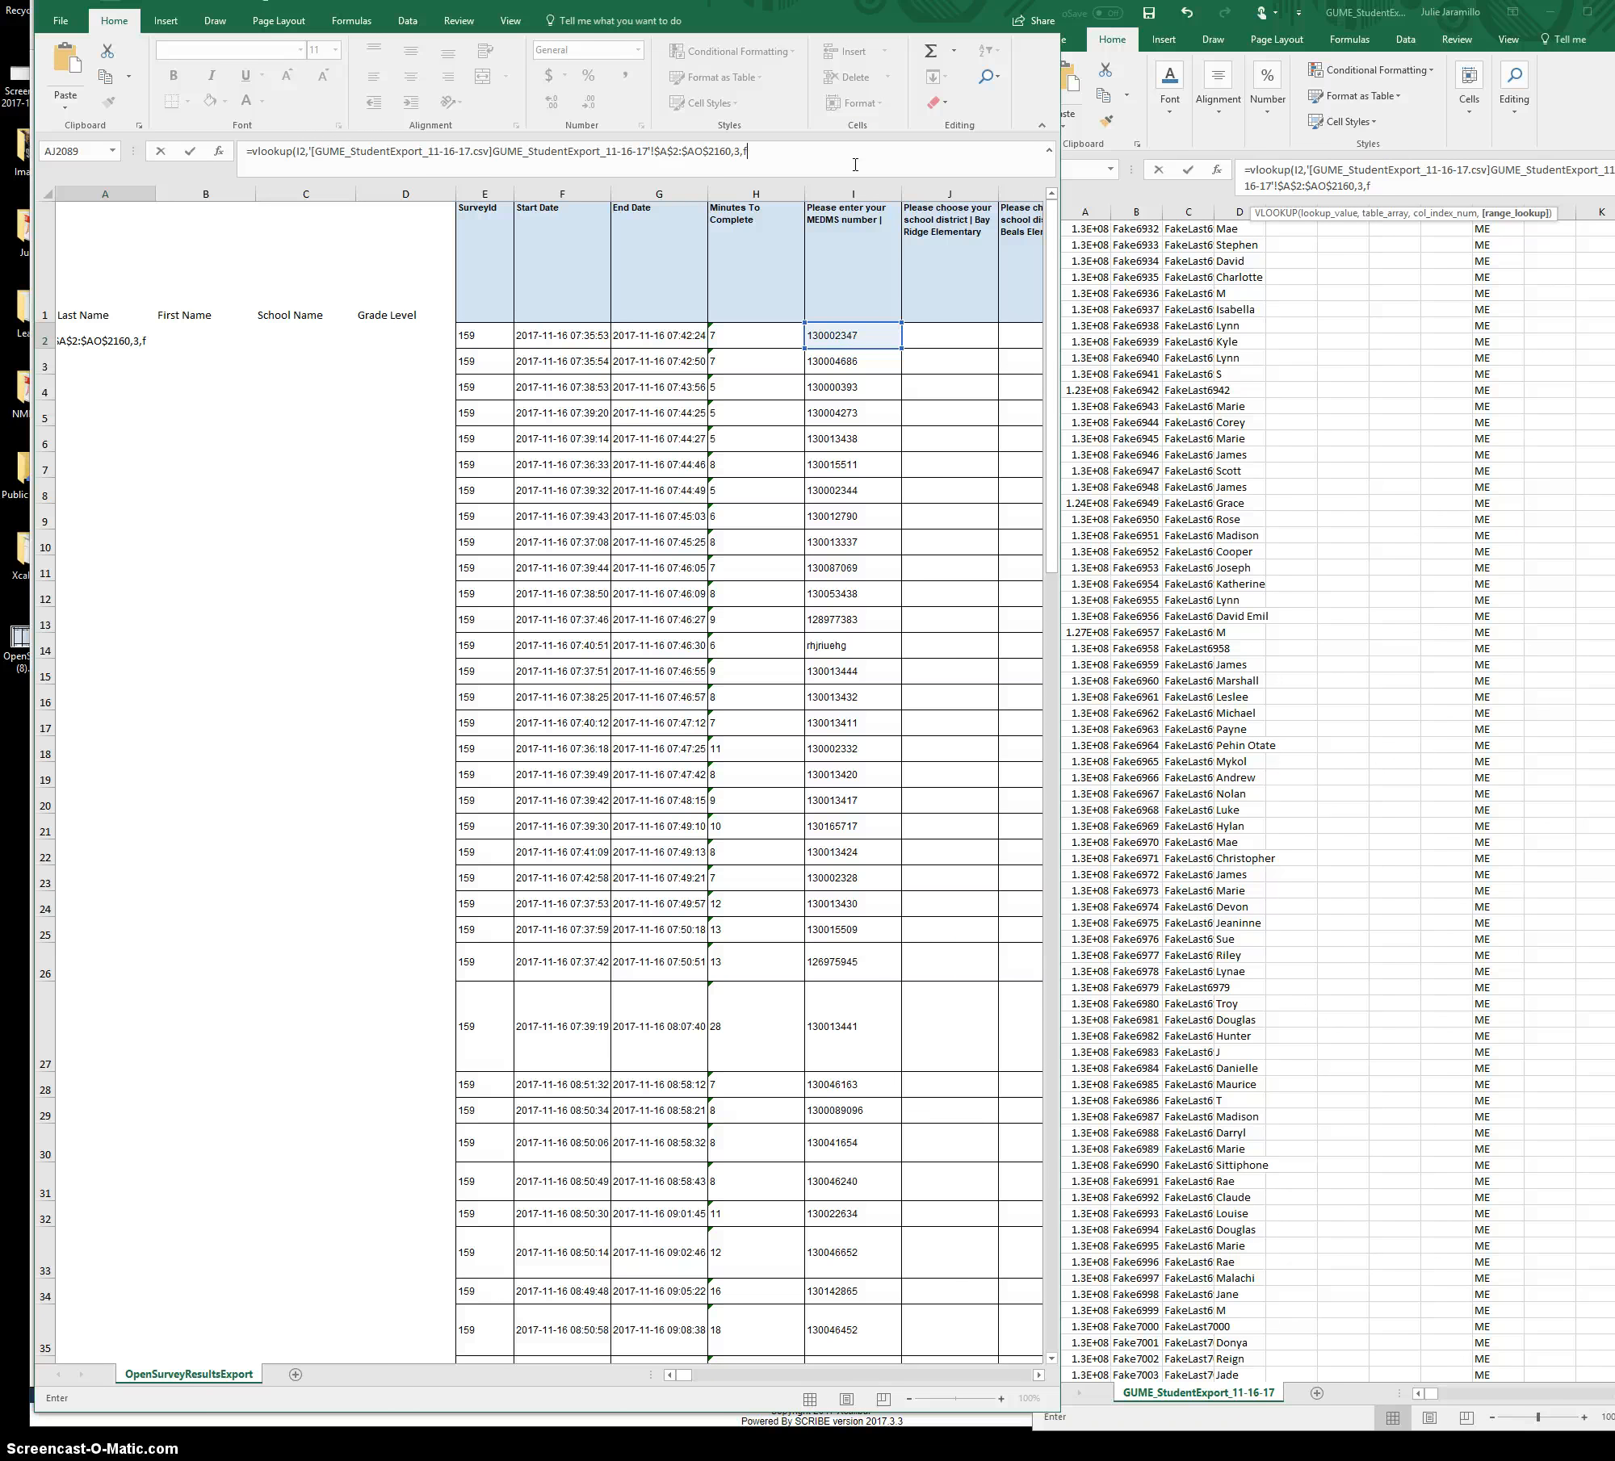
type("als")
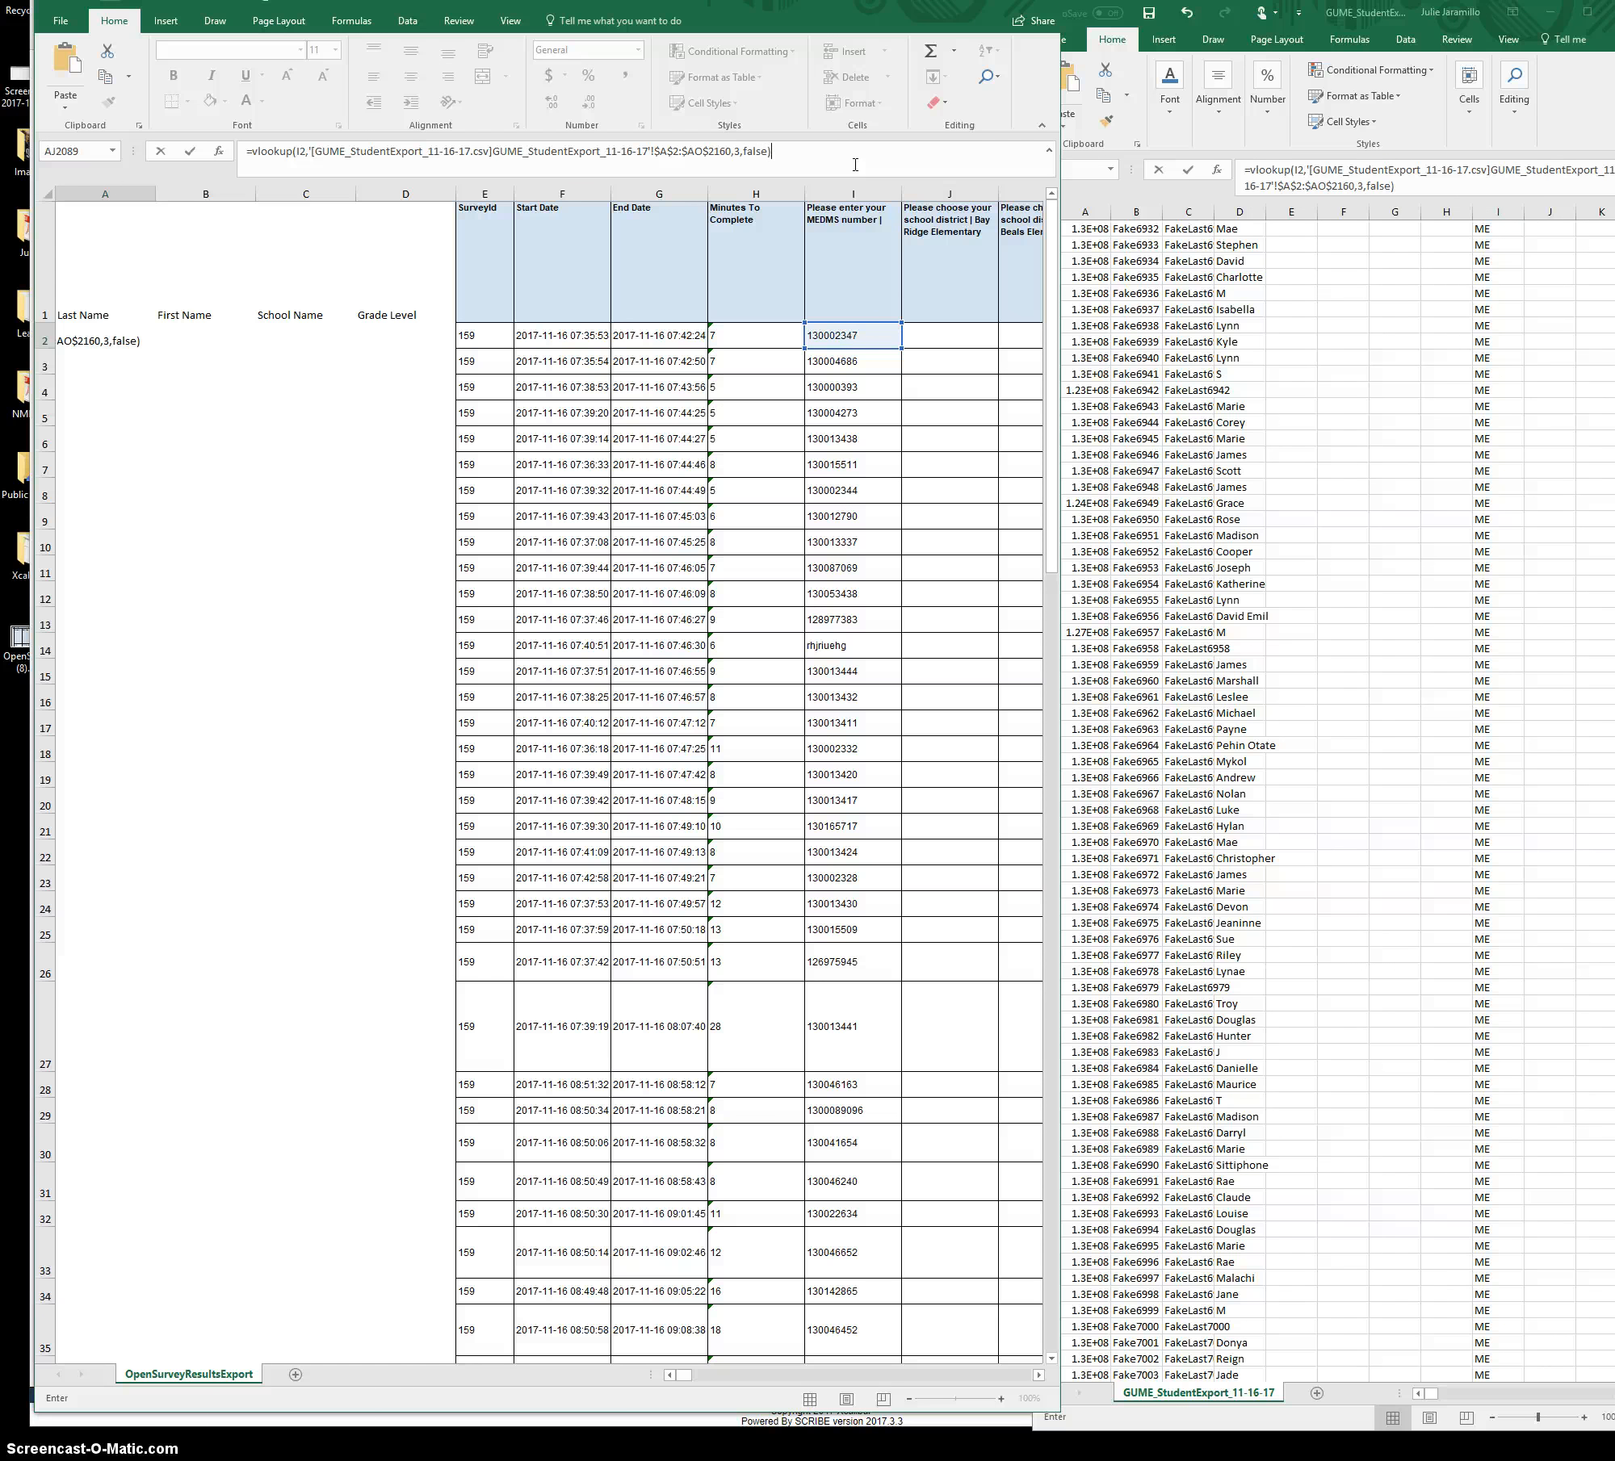
type("e)")
key("Return")
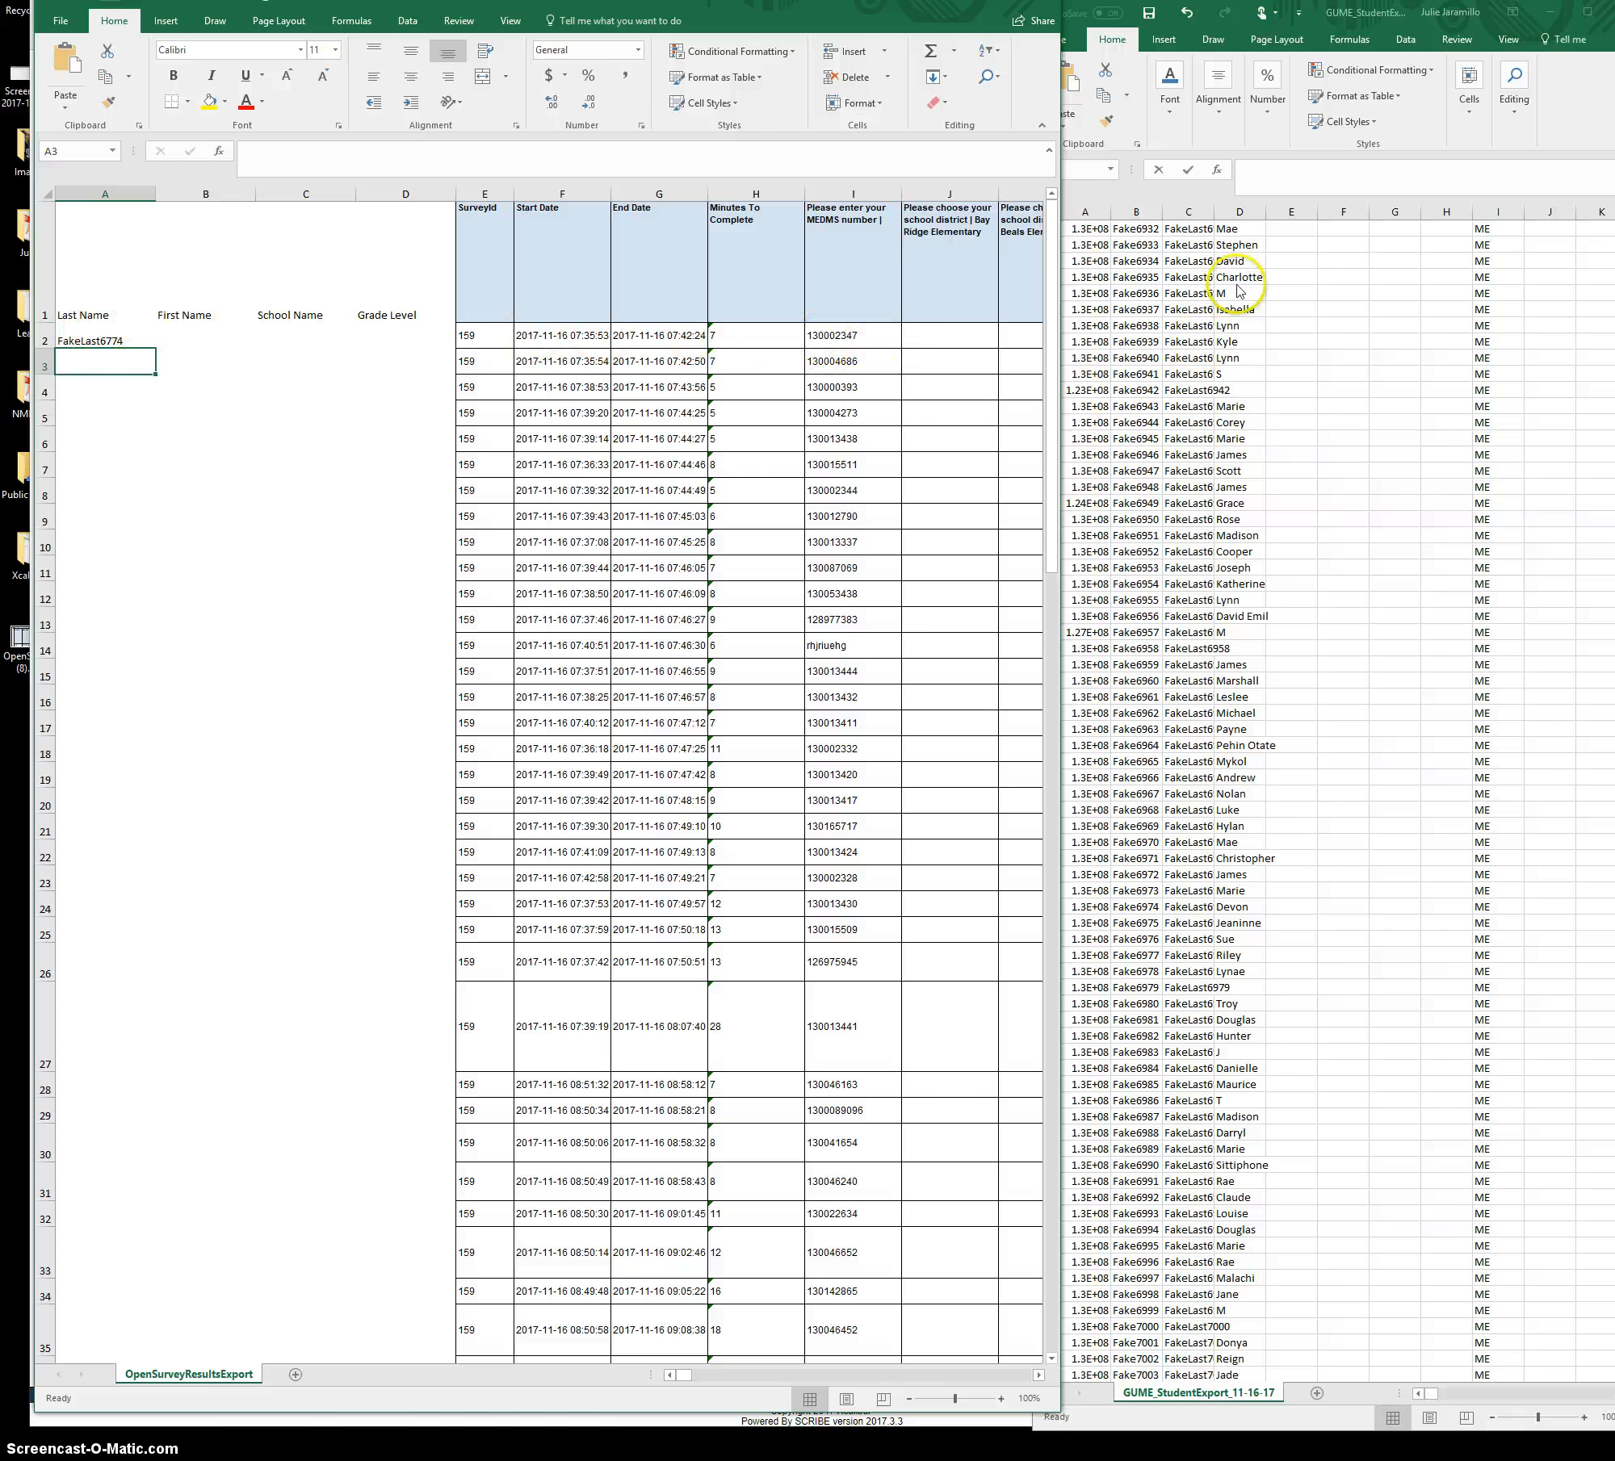
left_click(141, 343)
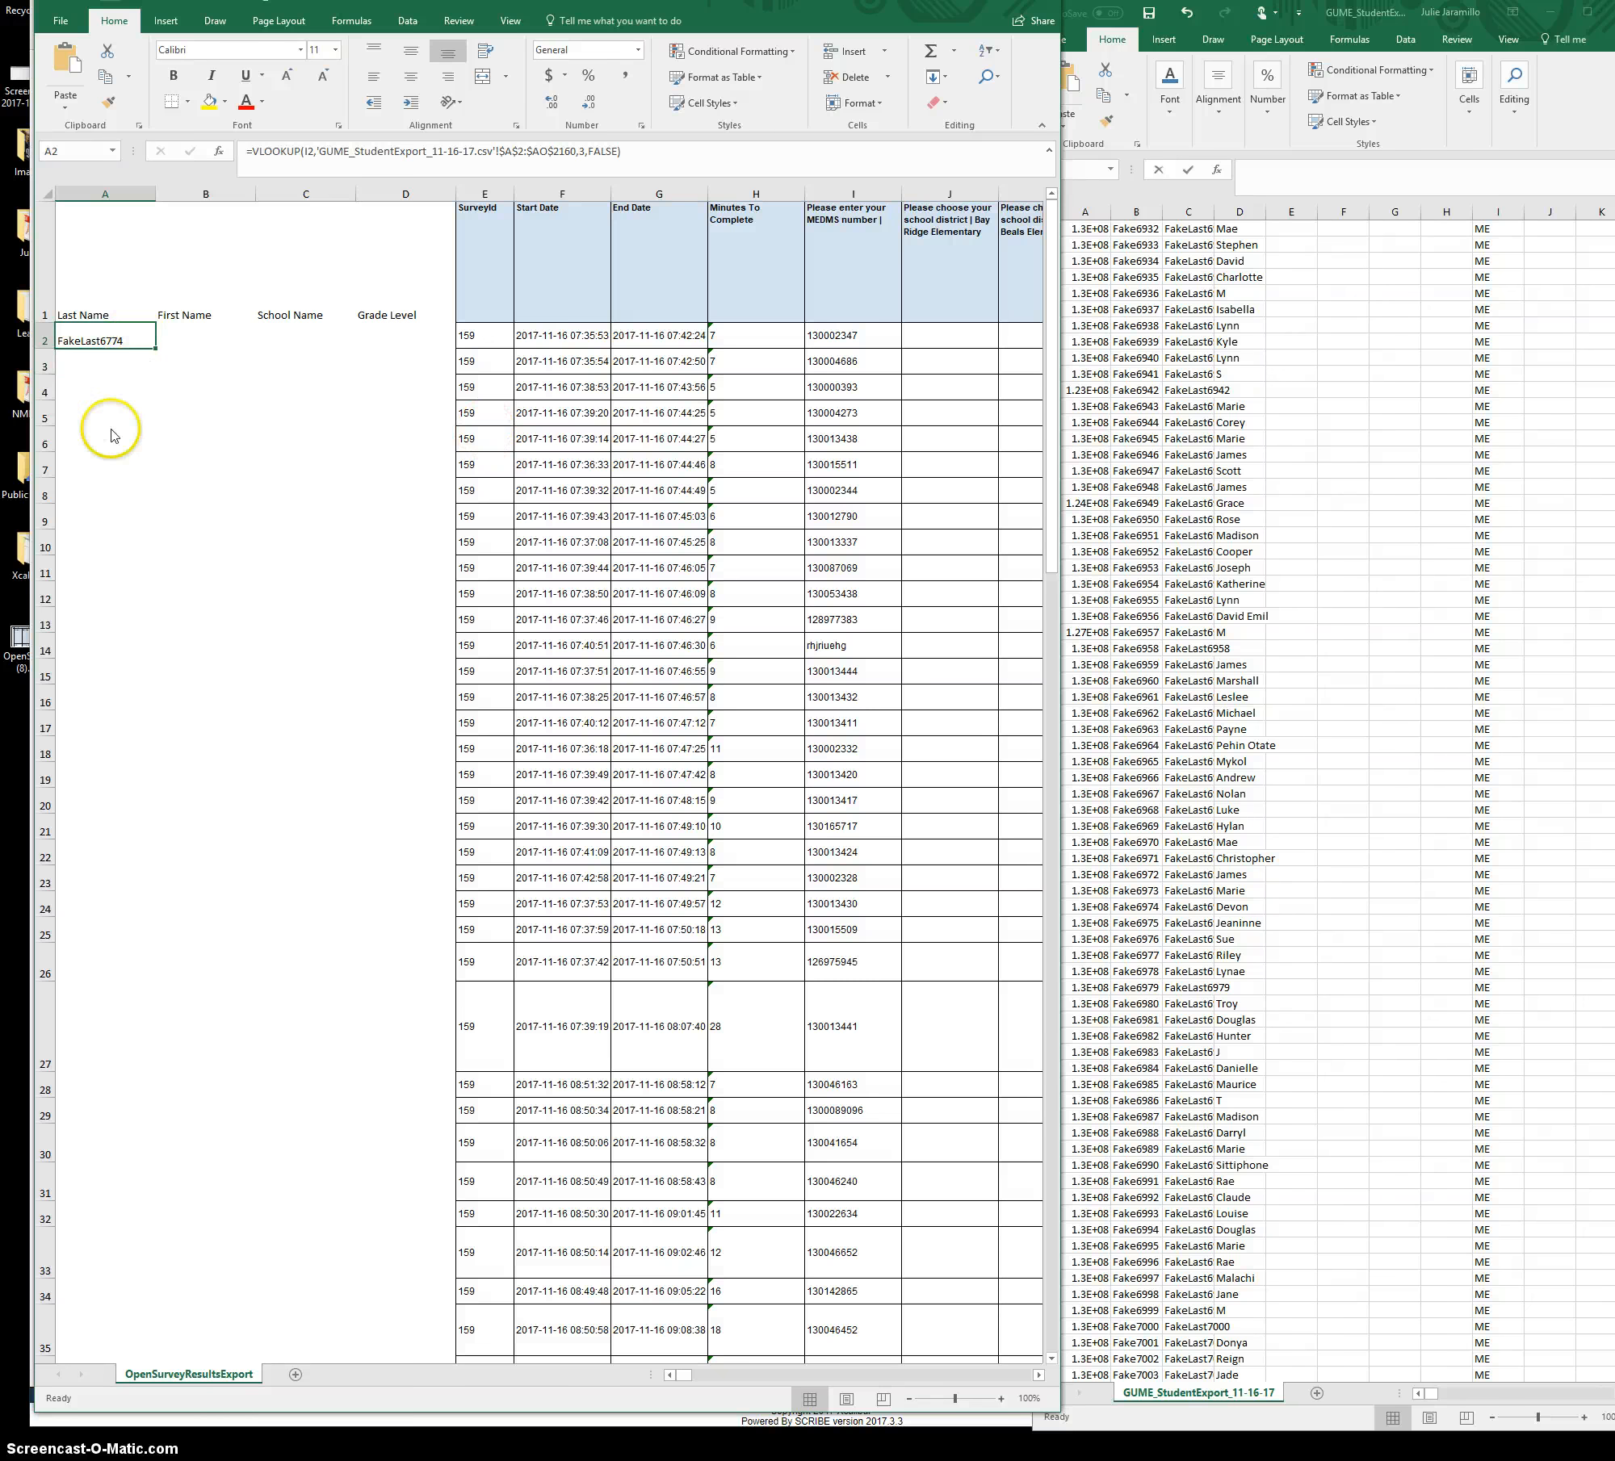
double_click(151, 345)
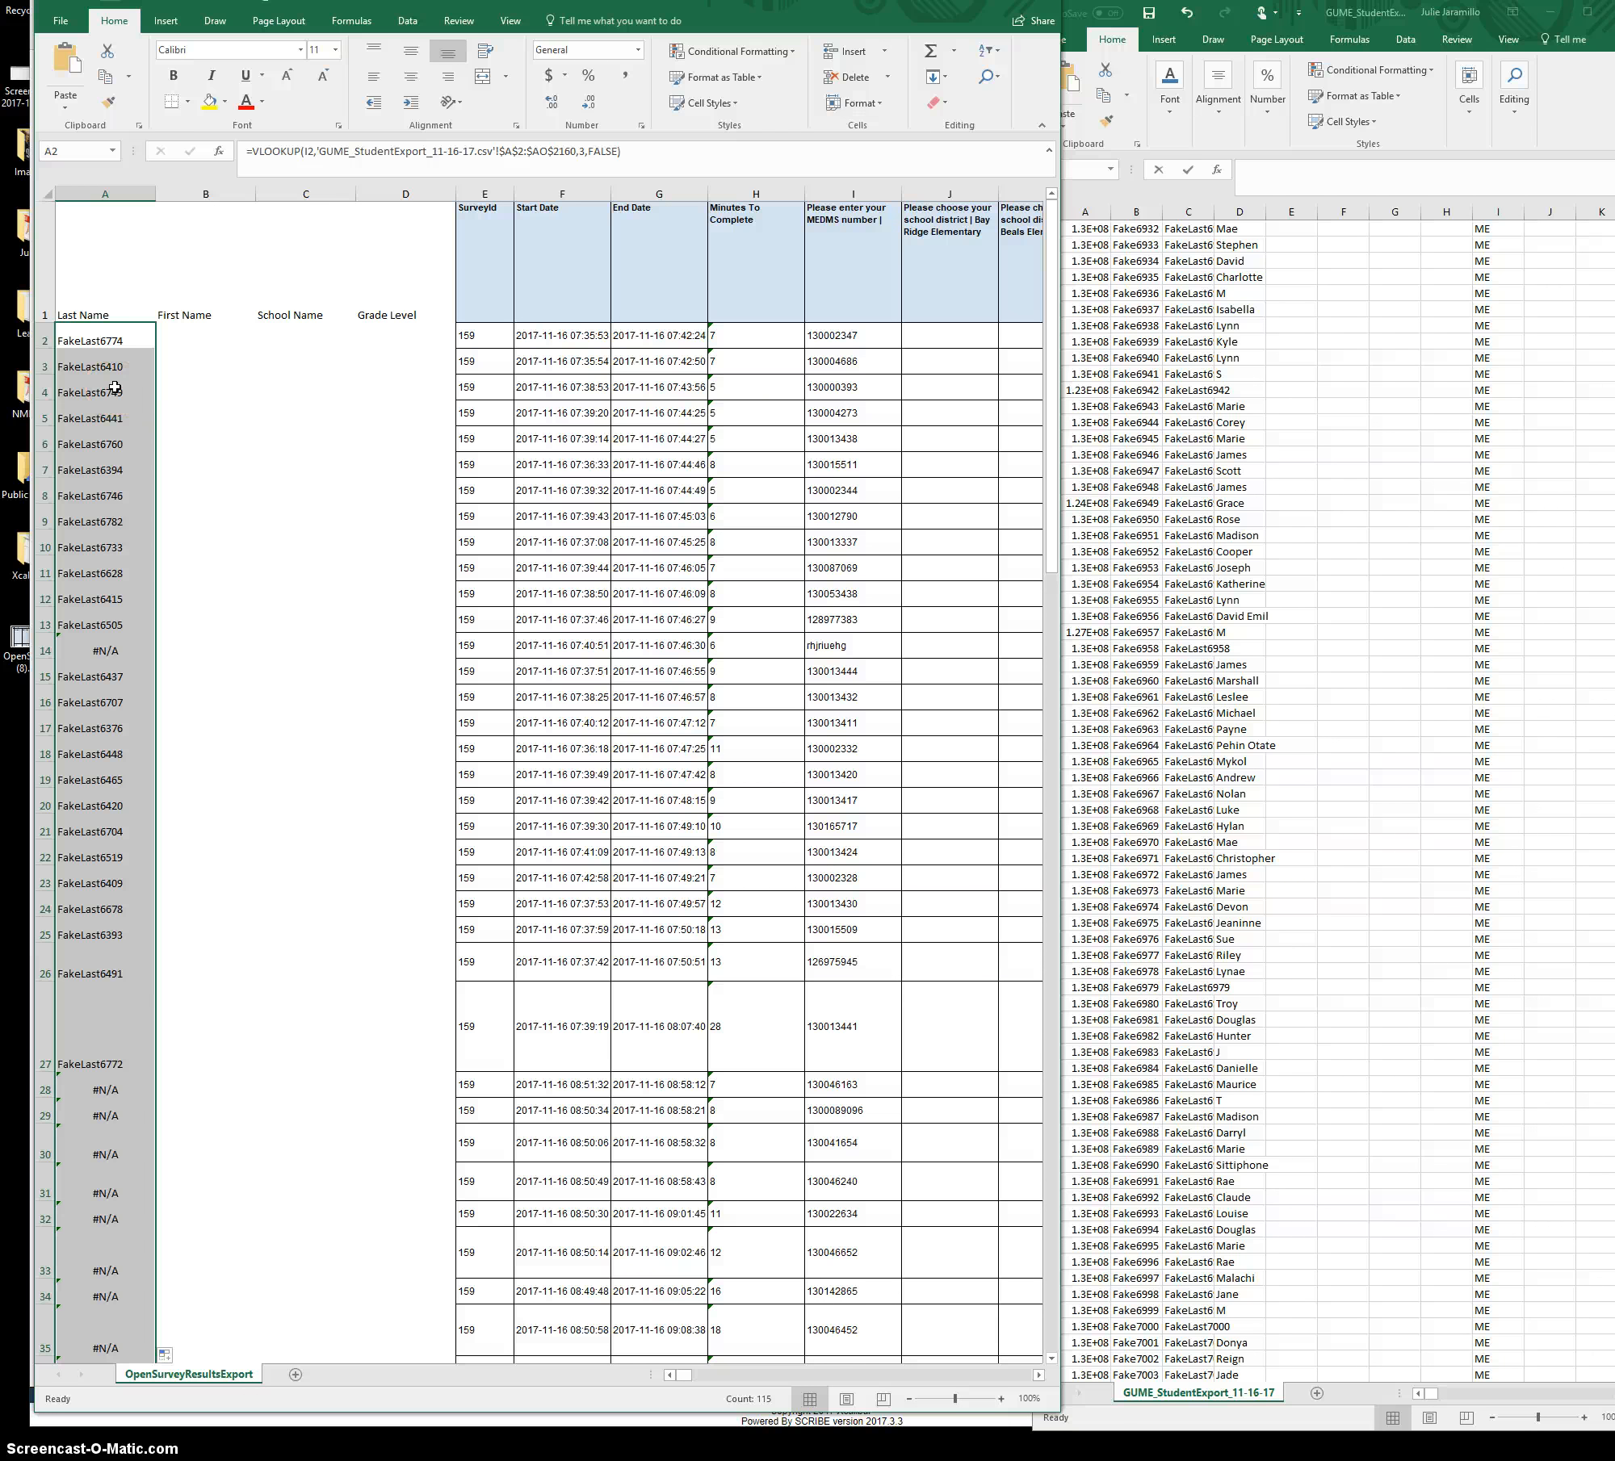
- Sort all the survey rows by Last Name values from A to Z, keeping the header row
key("ctrl+shift+Right")
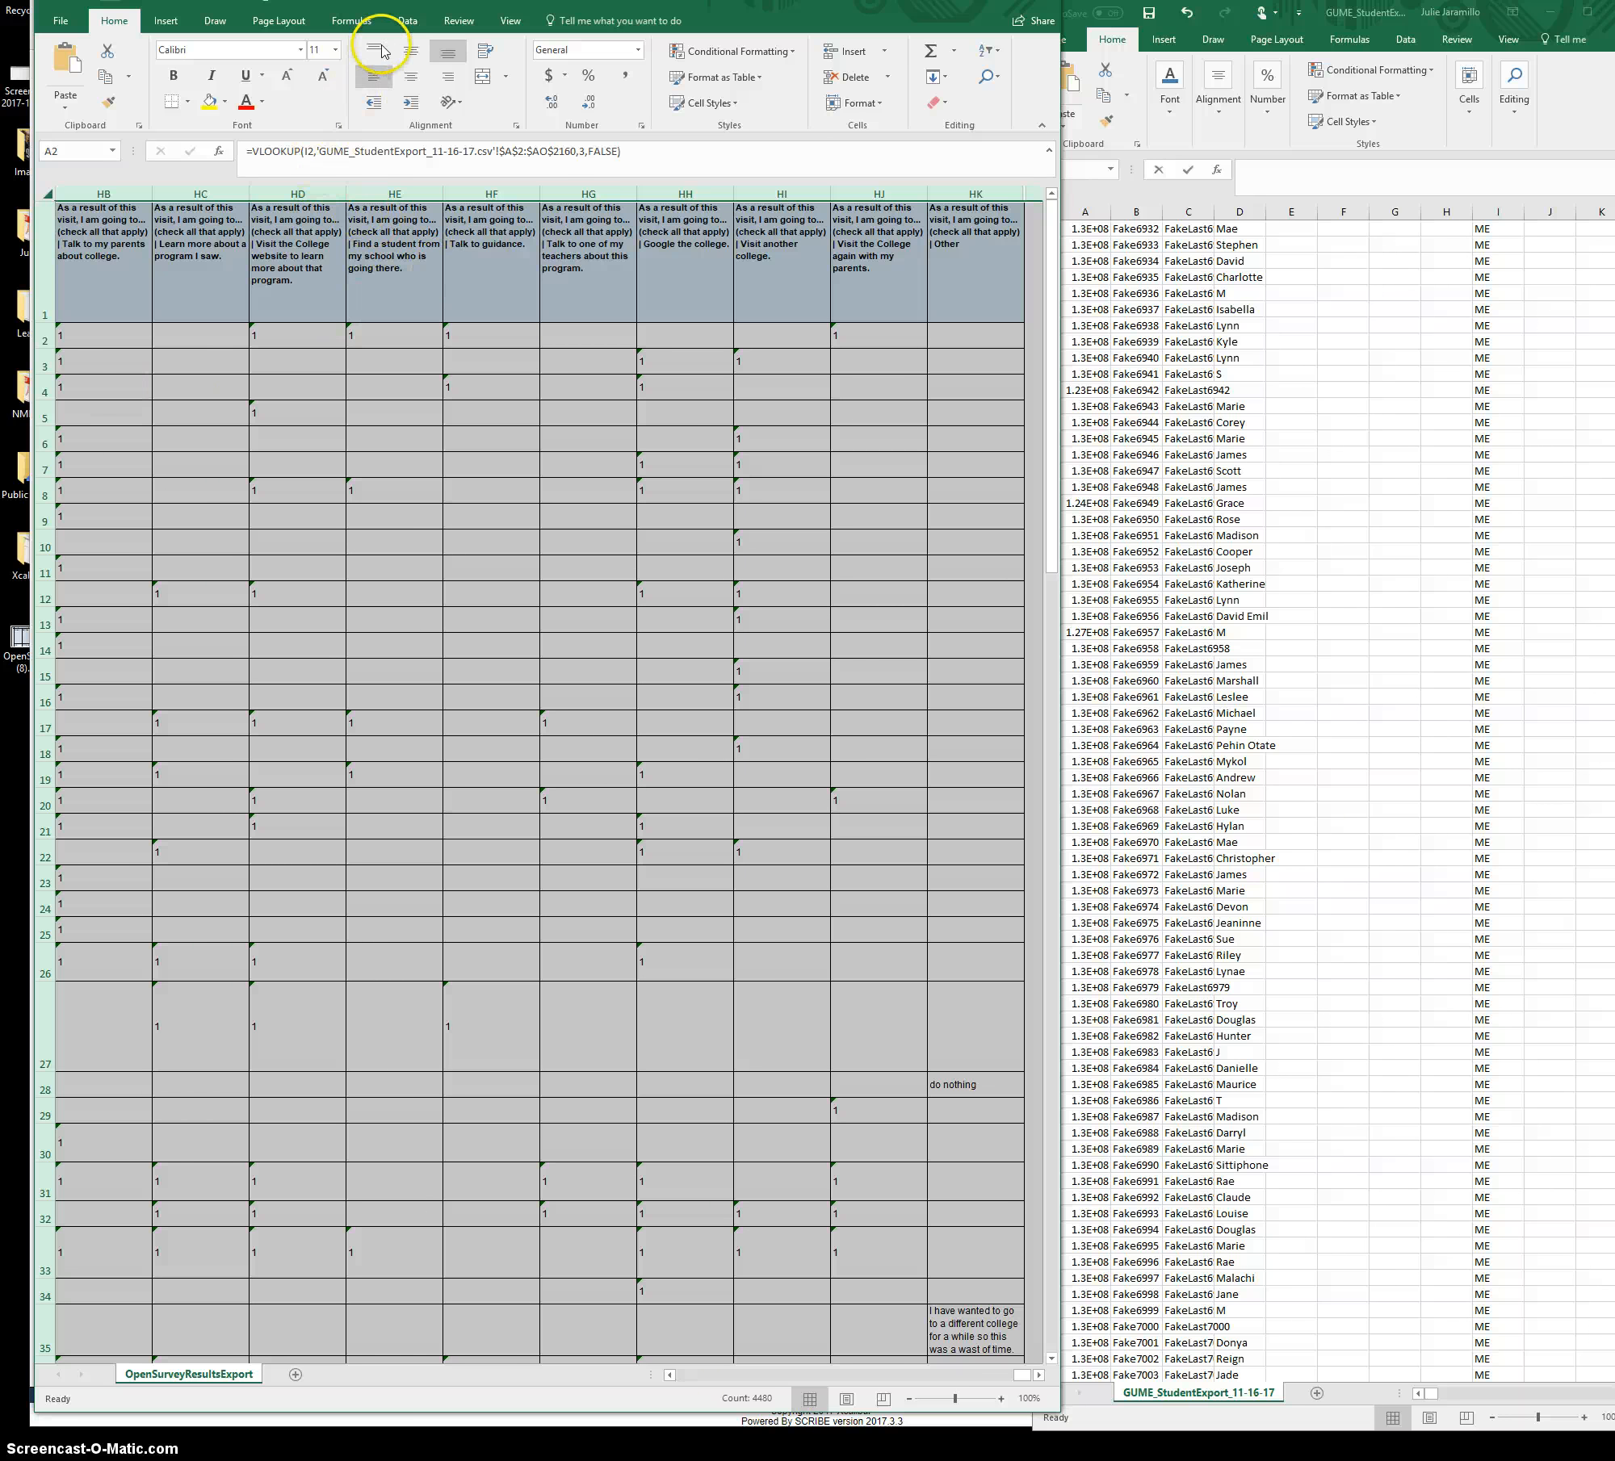
left_click(403, 27)
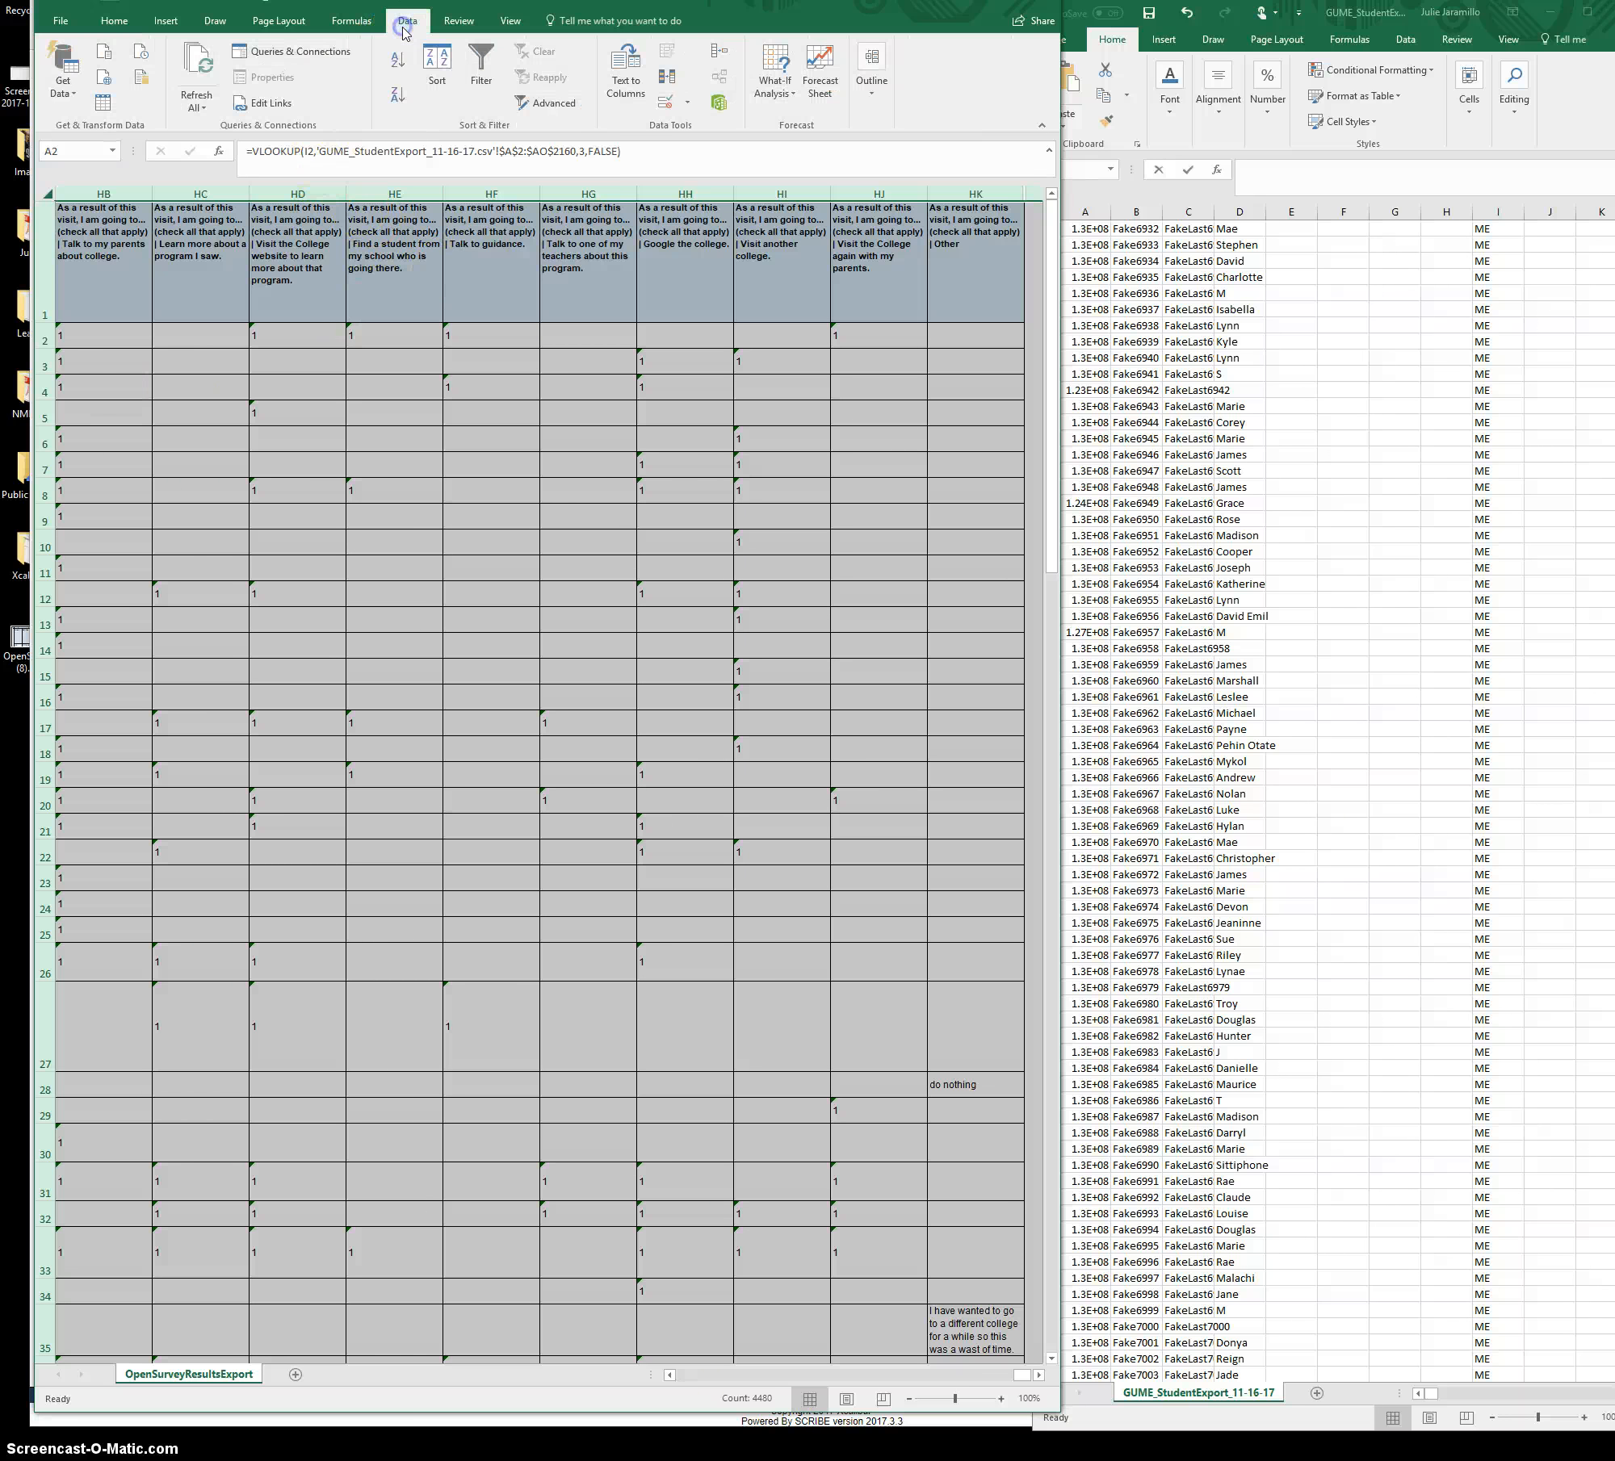
left_click(434, 63)
left_click(396, 209)
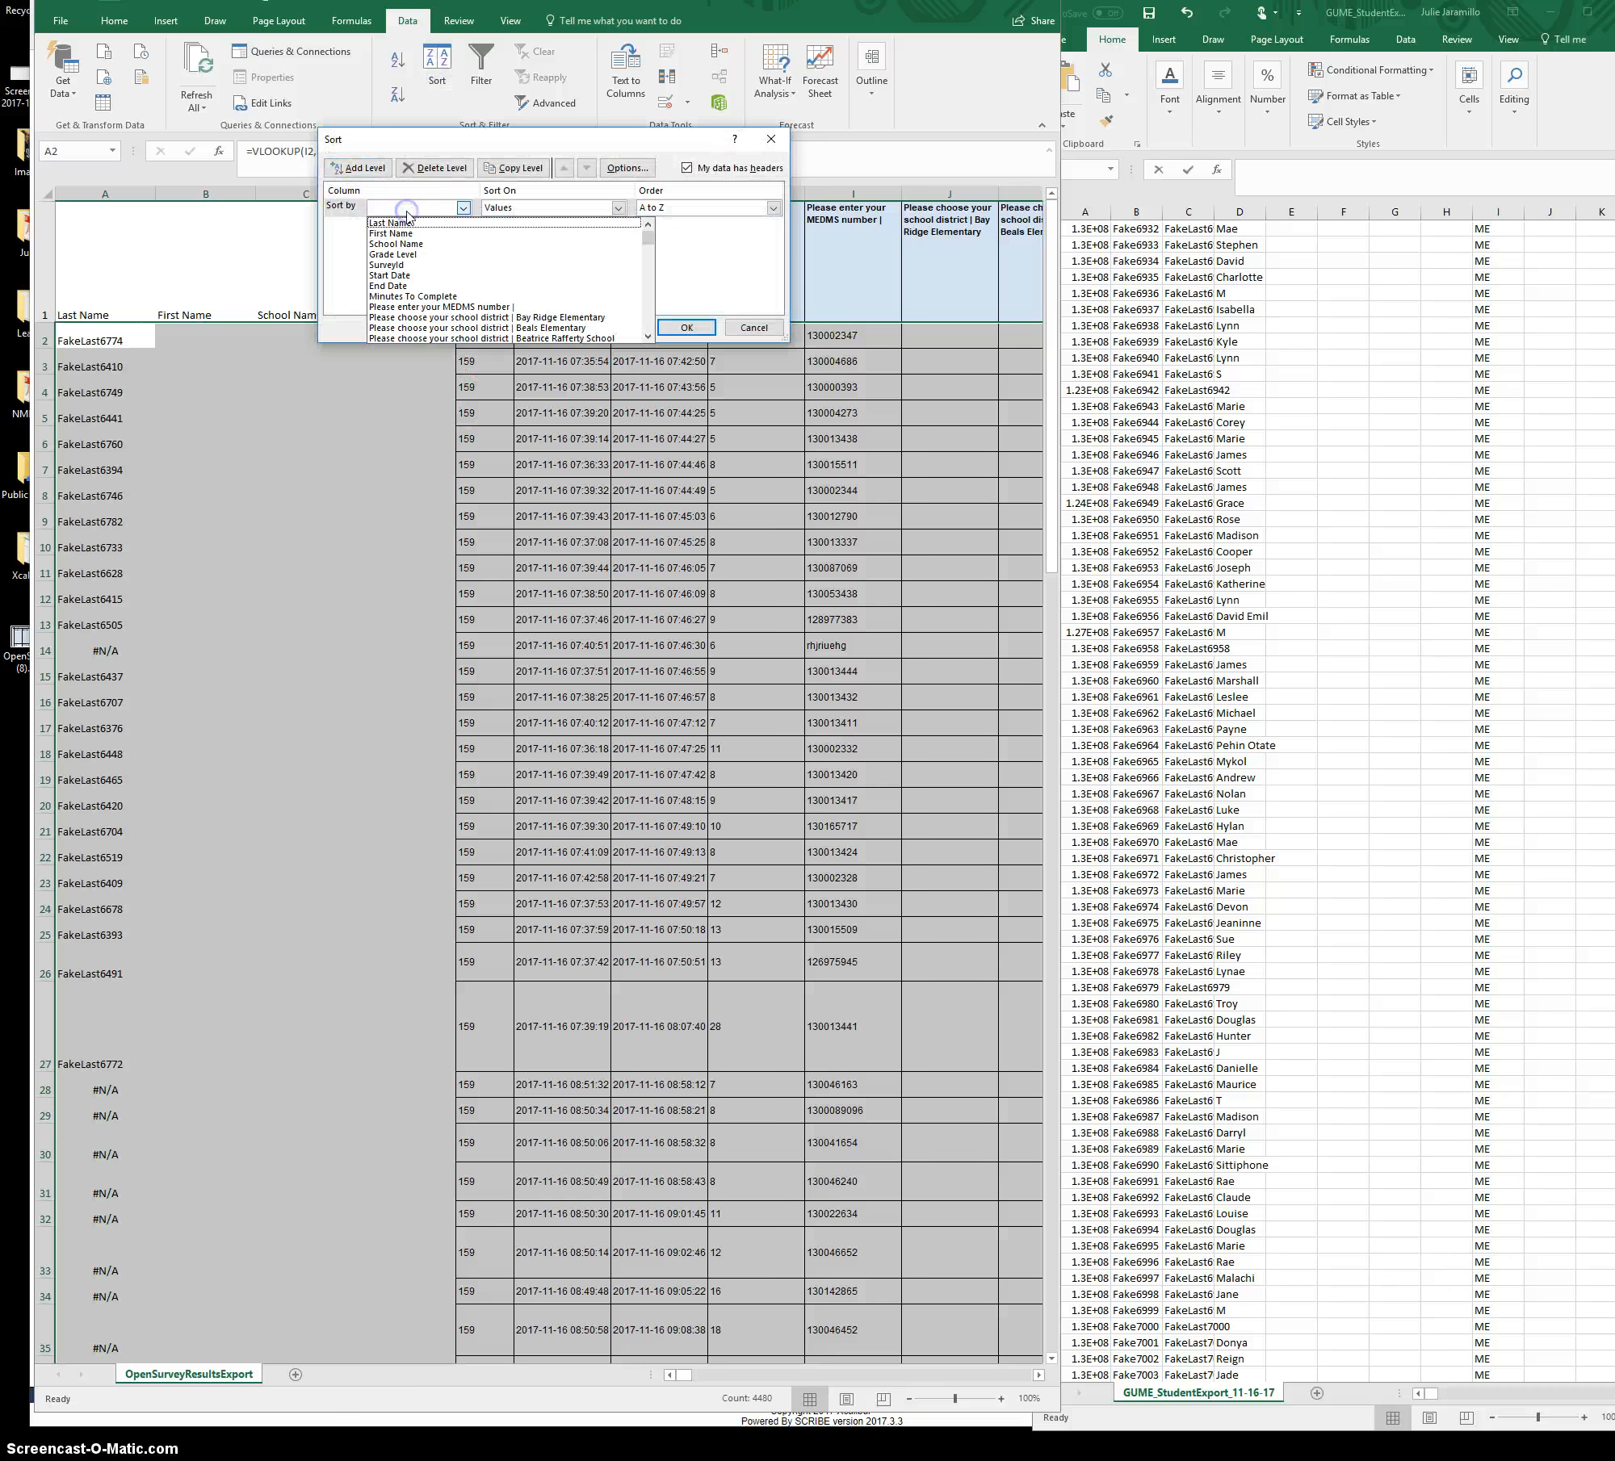
left_click(414, 221)
left_click(666, 329)
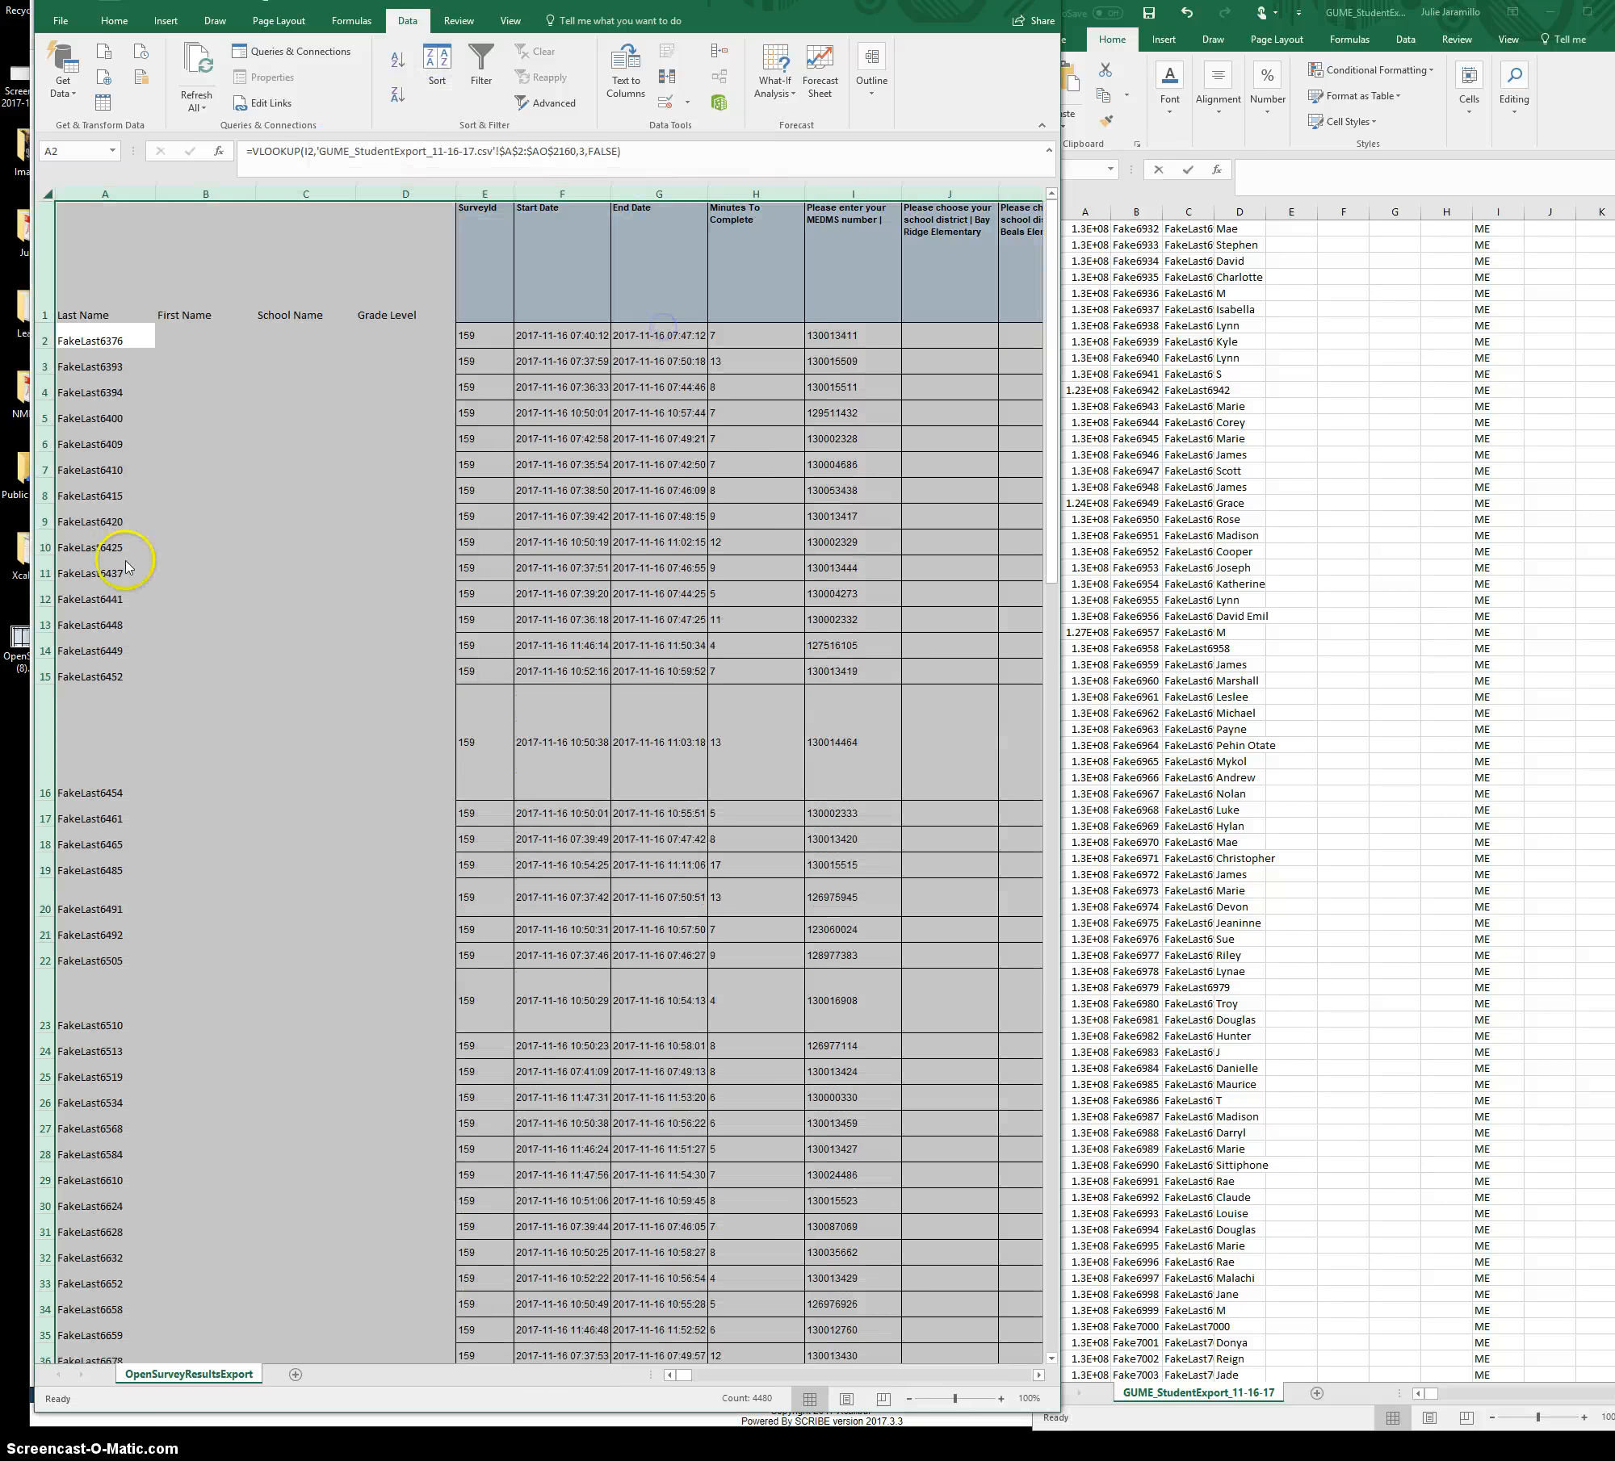
- Delete all rows whose Last Name lookup shows #N/A, from row 55 down to the end, and return to A1
scroll(114, 583, "down", 8)
scroll(114, 583, "down", 6)
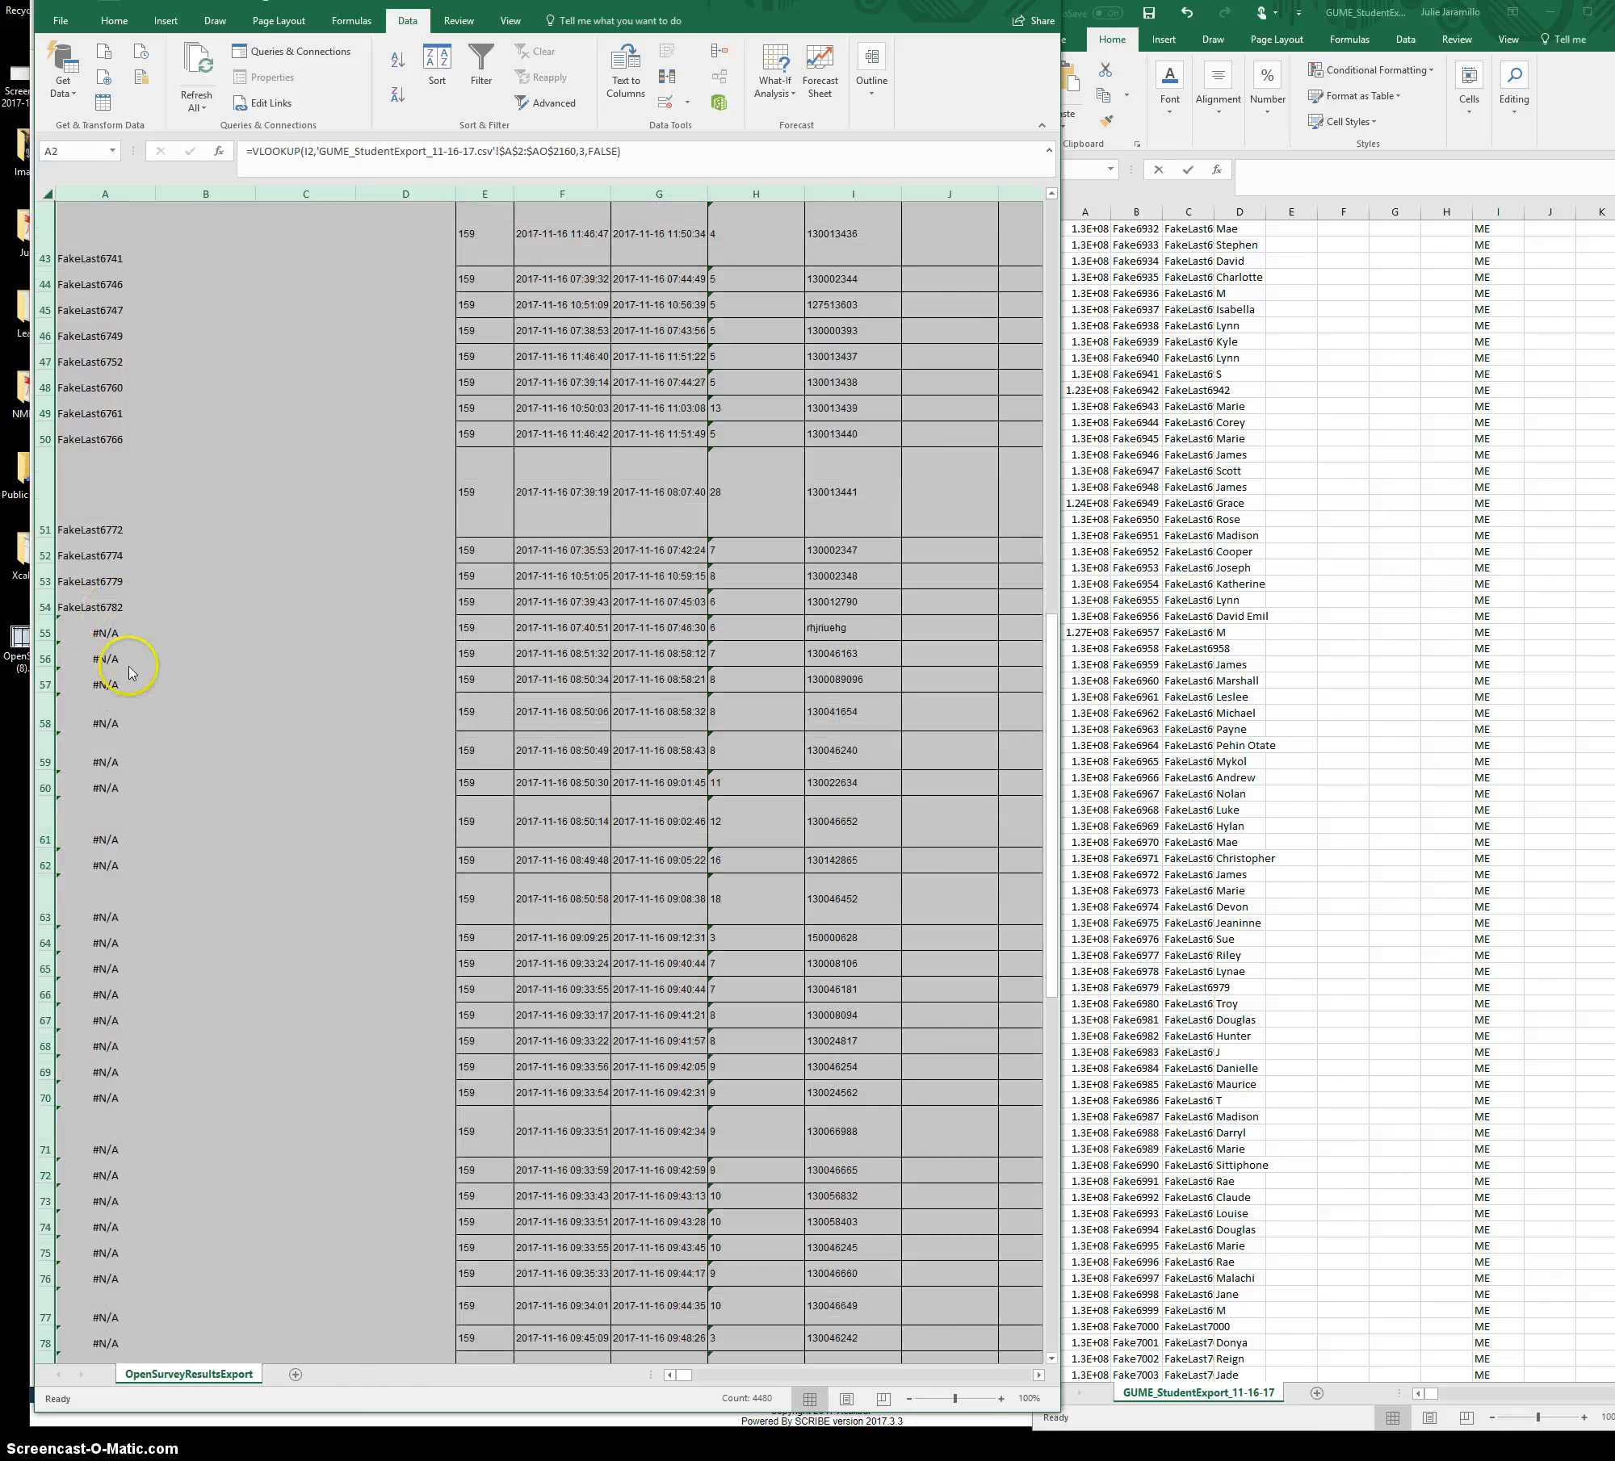
left_click(113, 633)
left_click(44, 629)
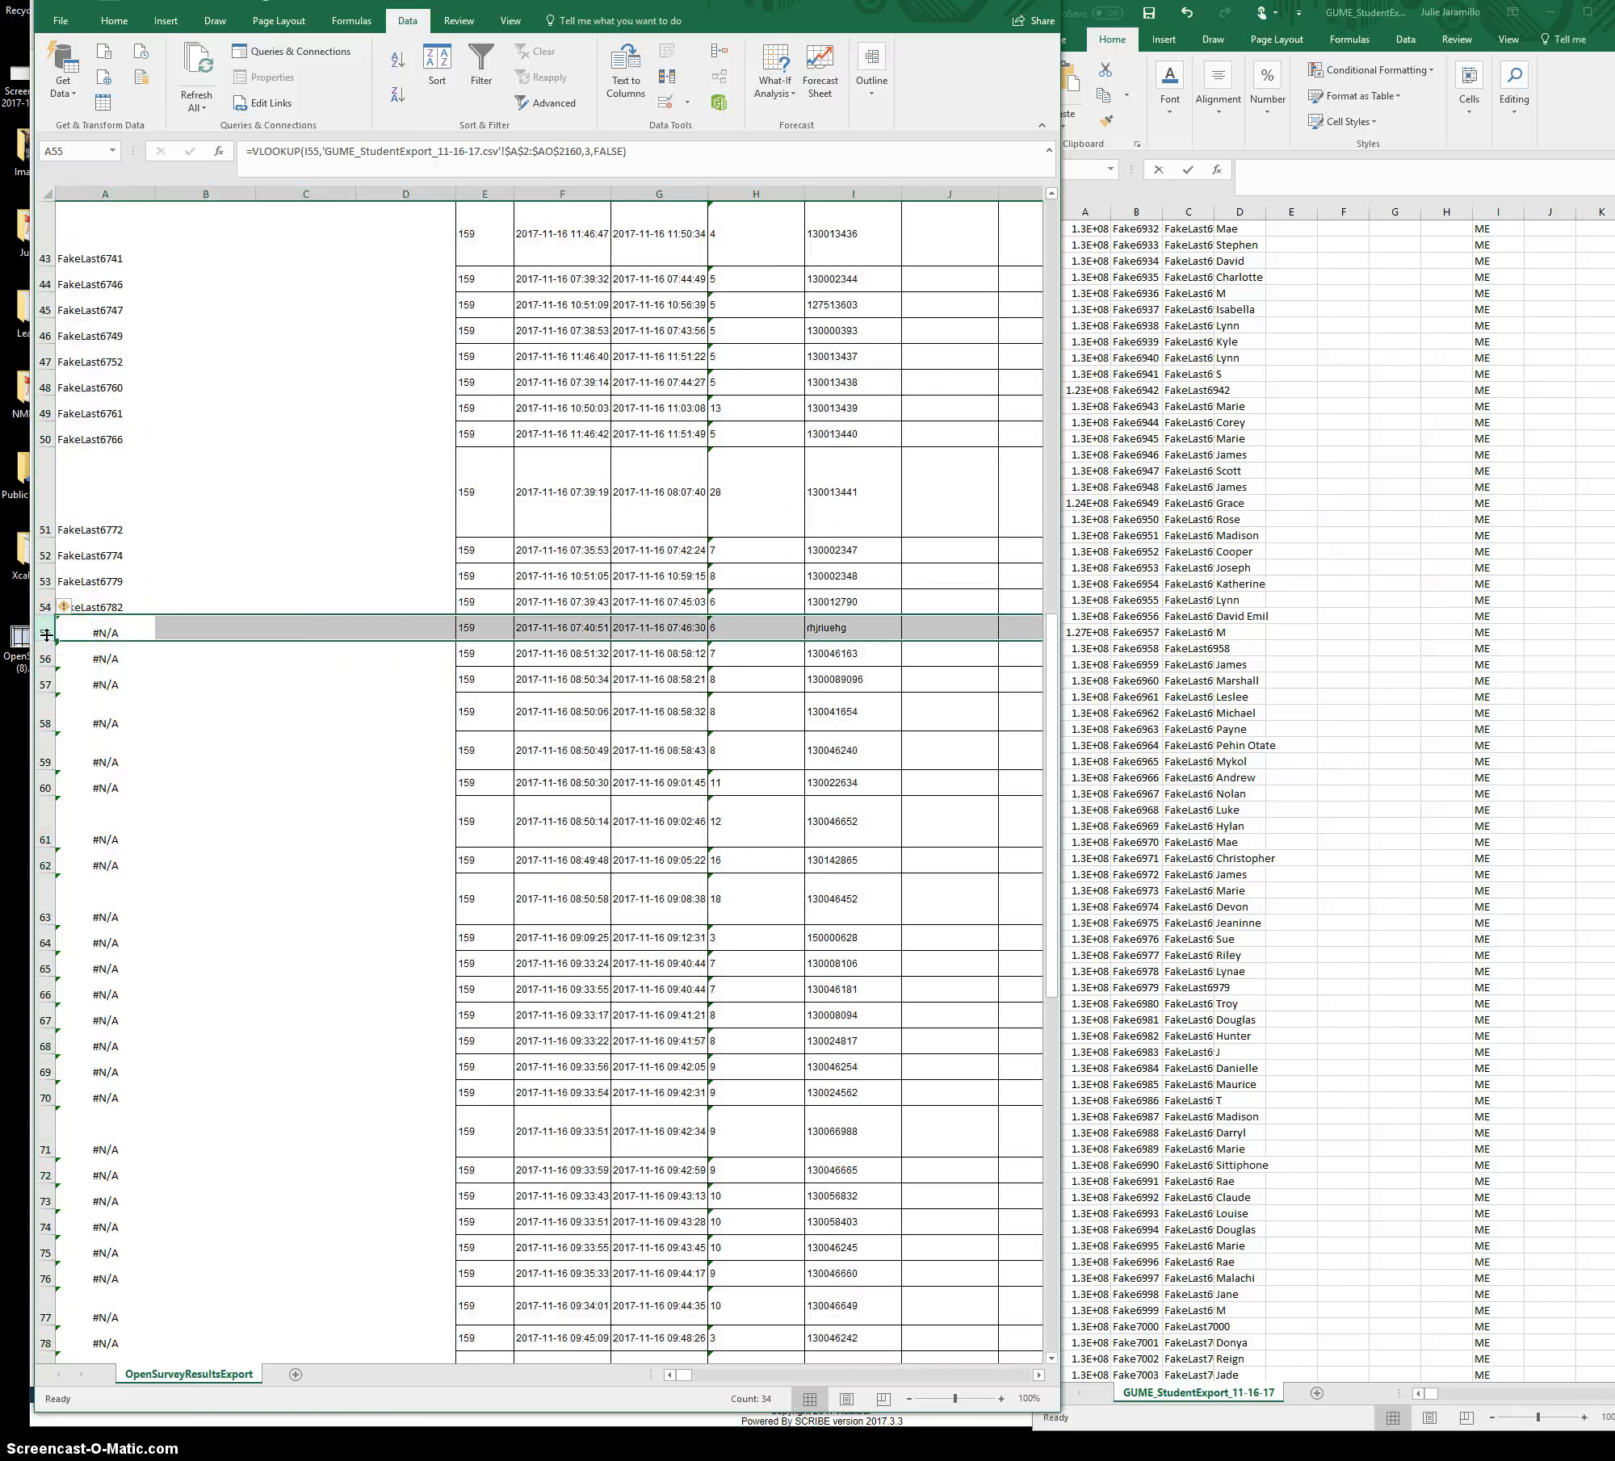
key("ctrl+shift+Down")
right_click(89, 578)
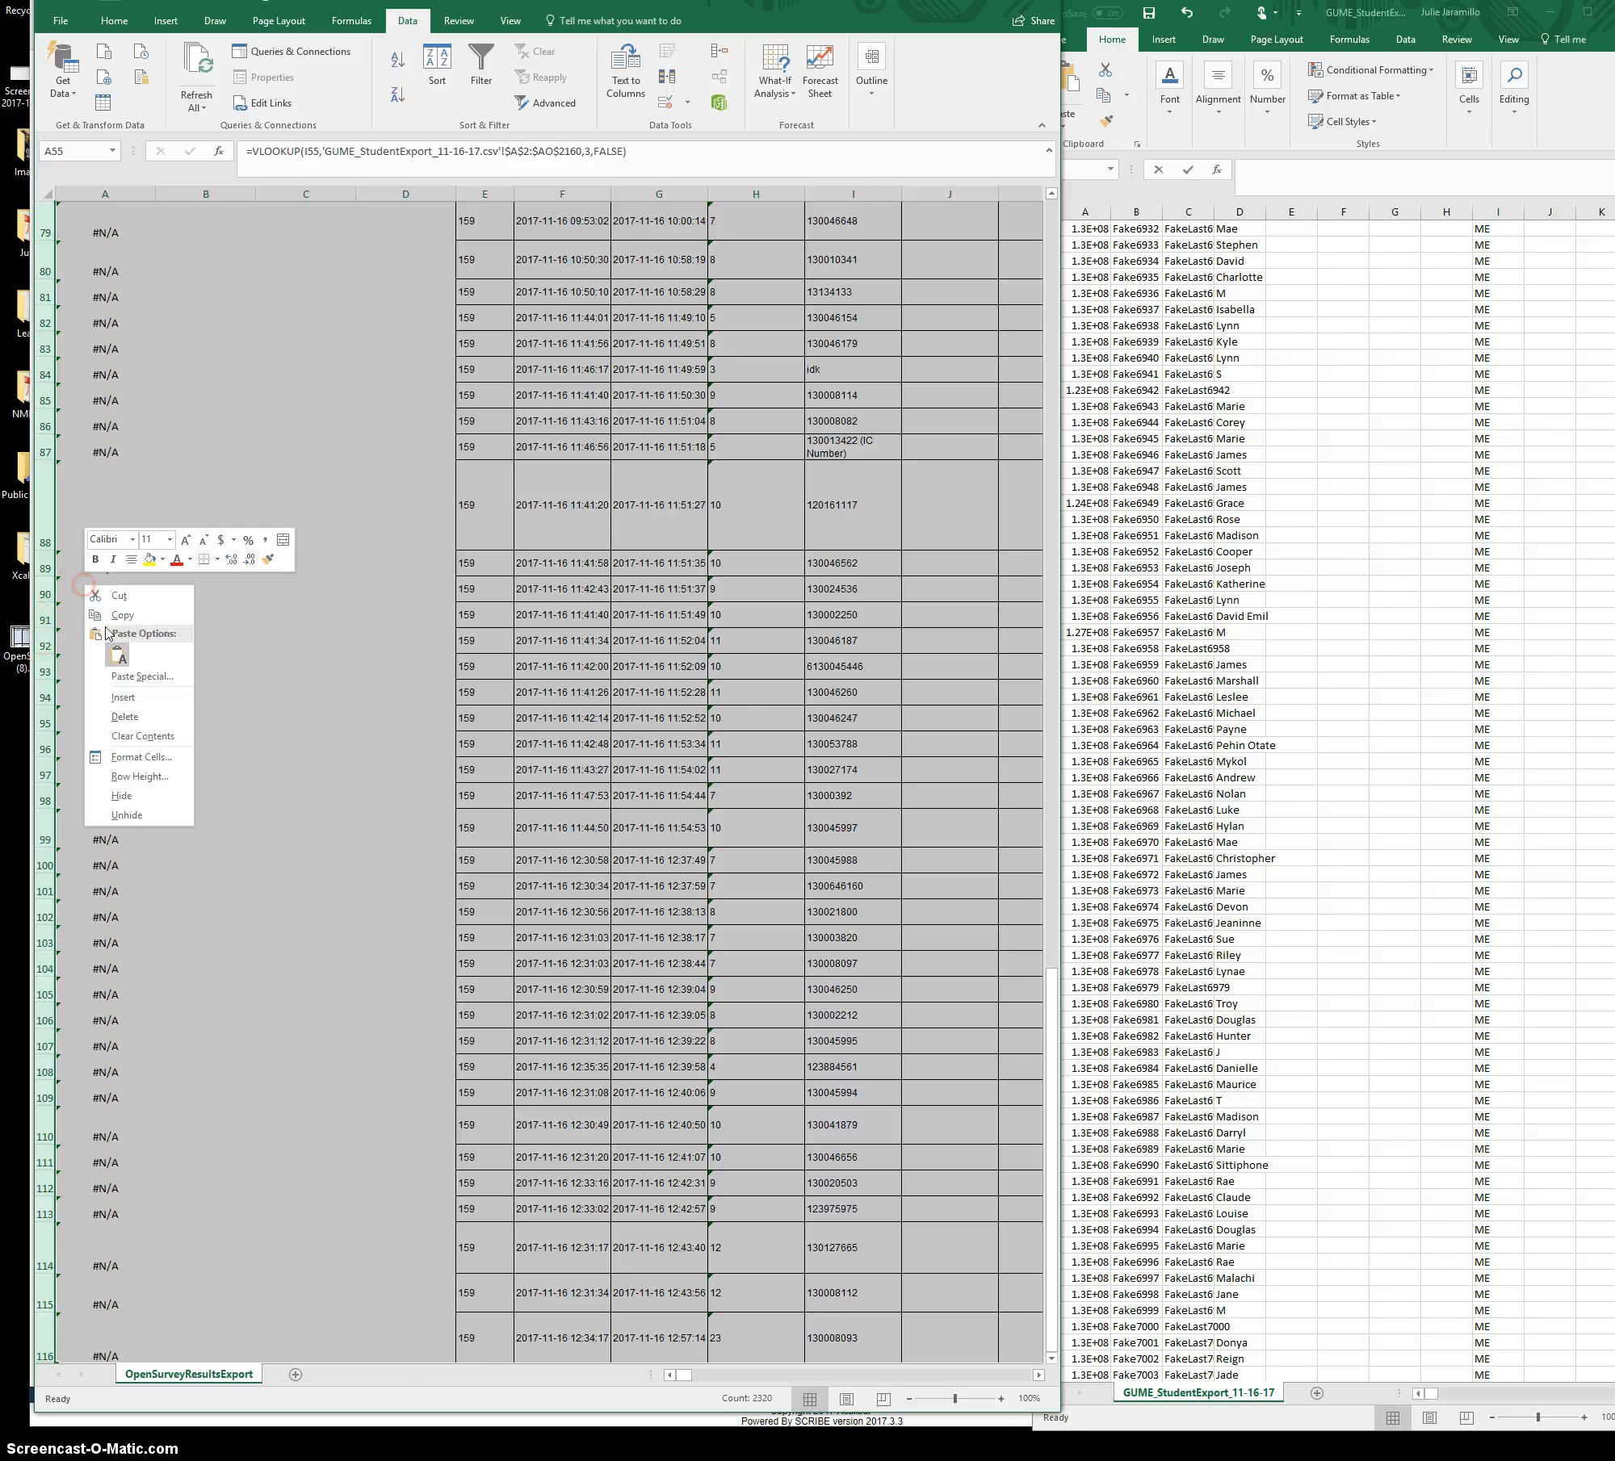
left_click(147, 719)
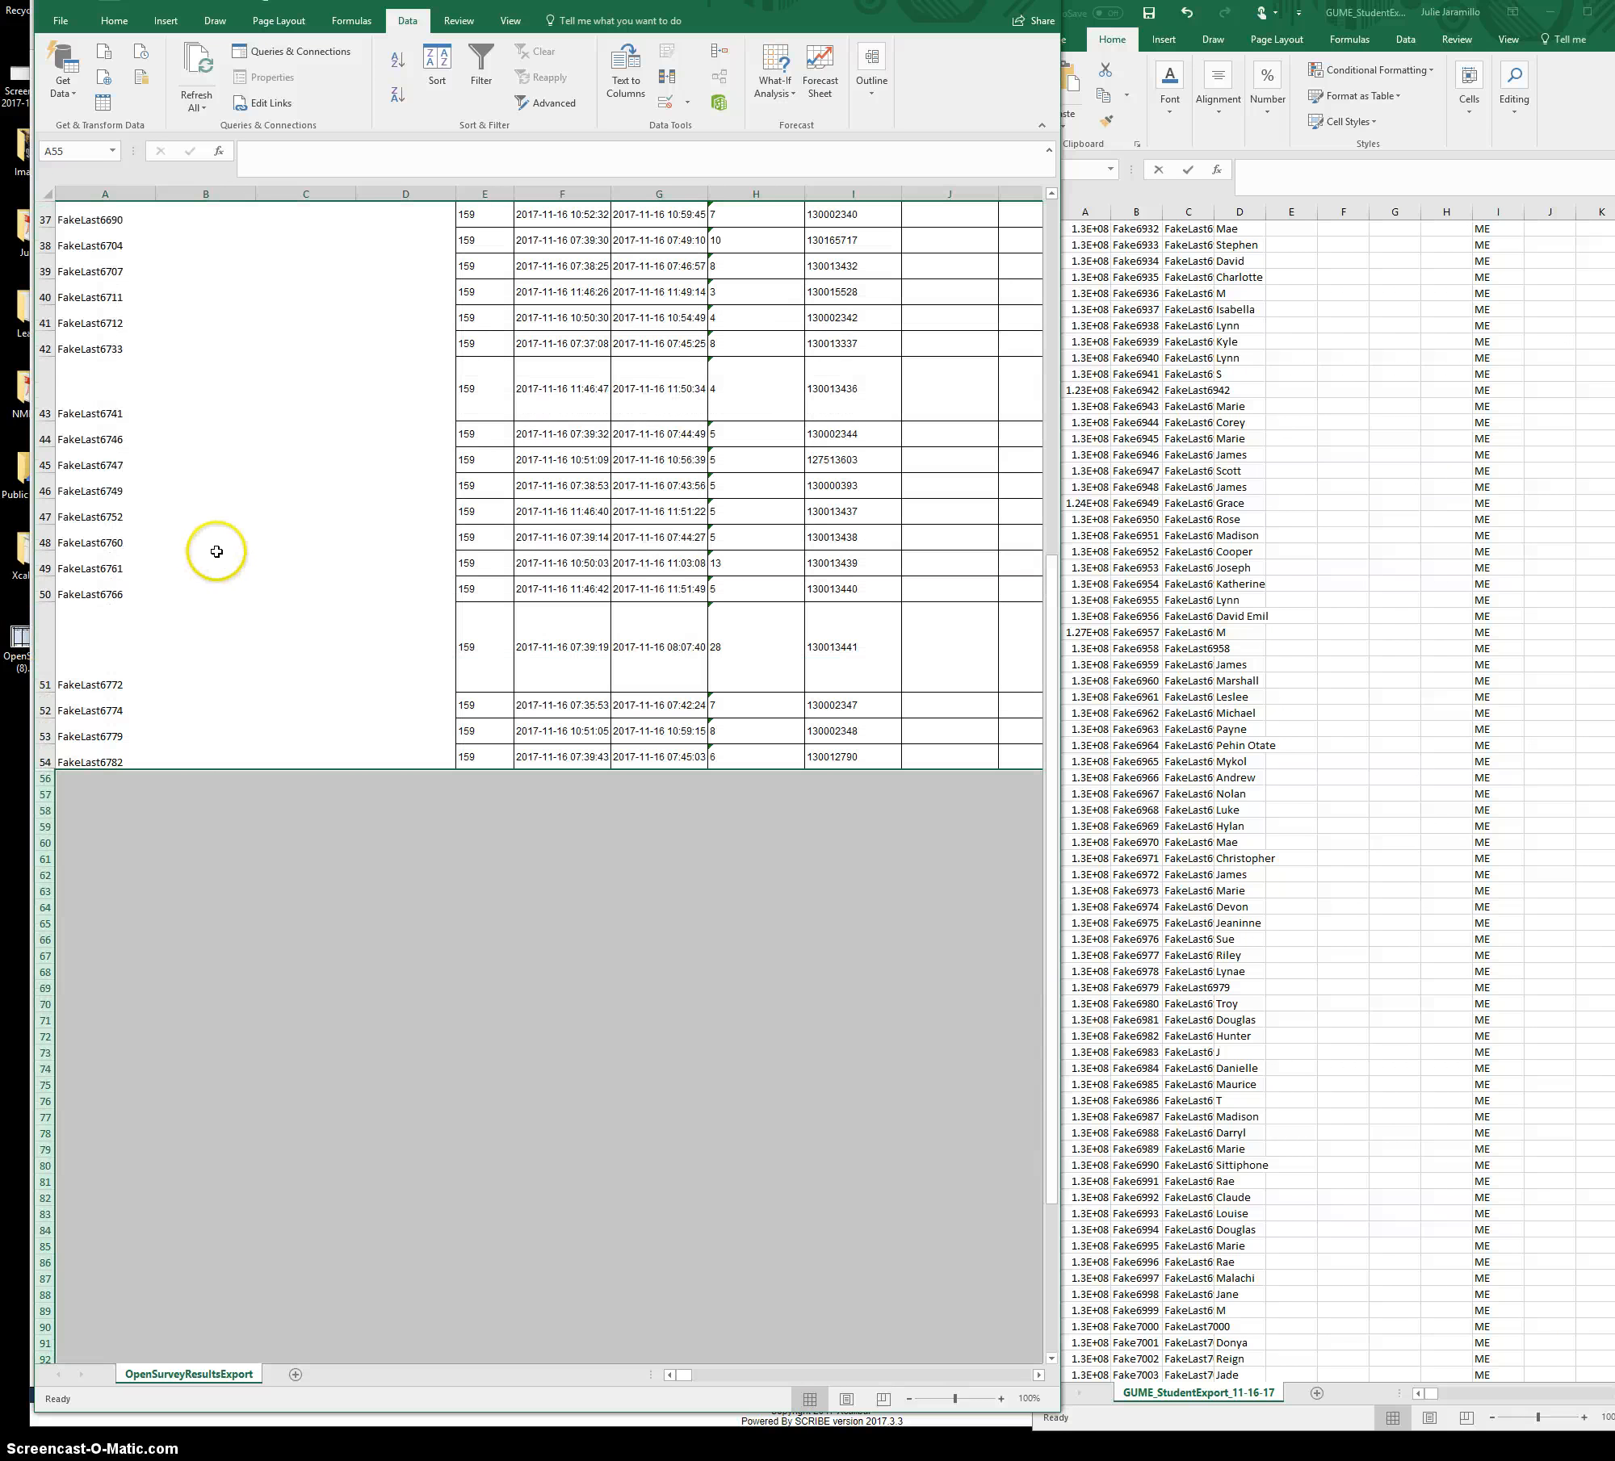
left_click(109, 556)
key("ctrl+Home")
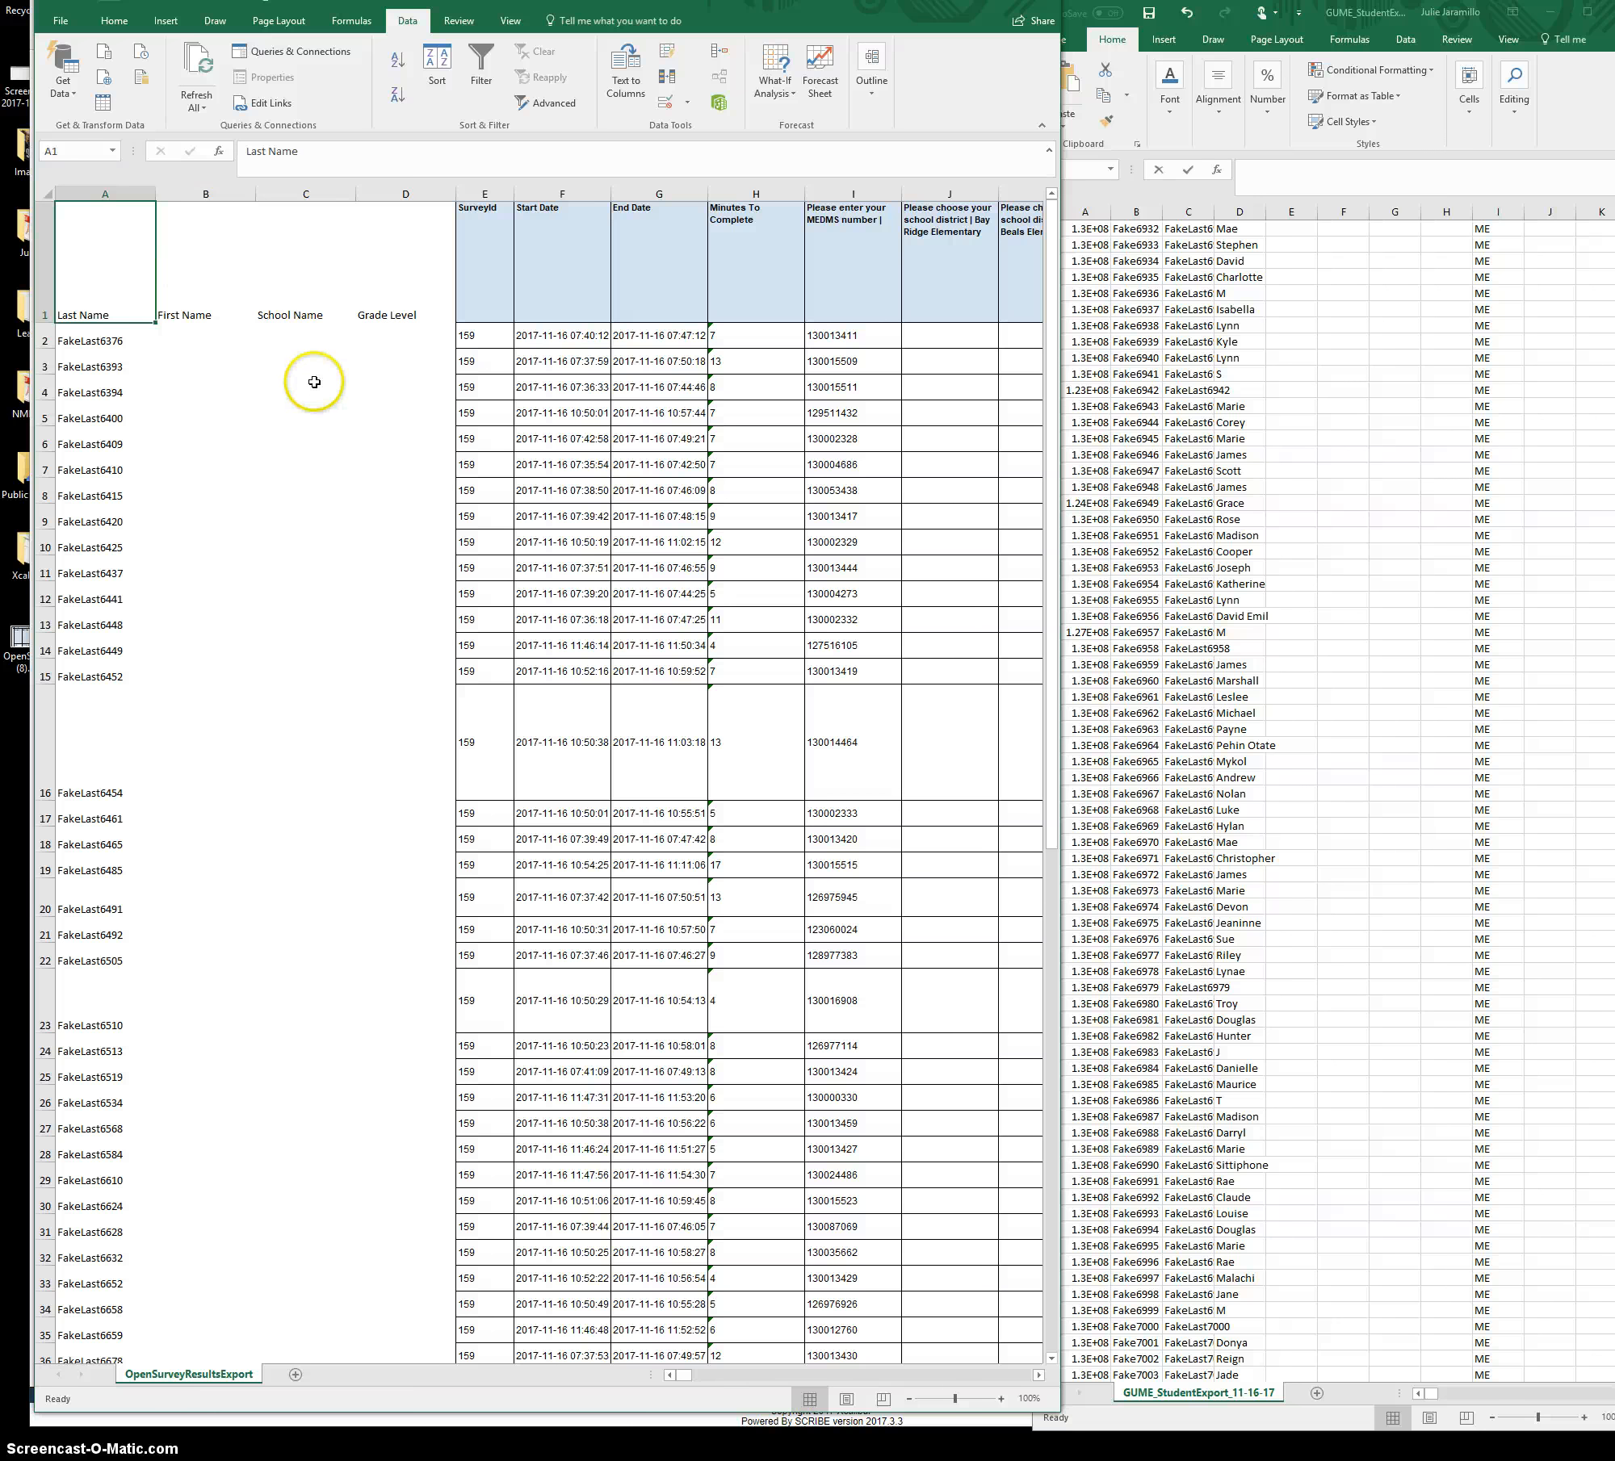
- Copy the full text of the VLOOKUP formula in A2, leaving the cell as it is
left_click(102, 345)
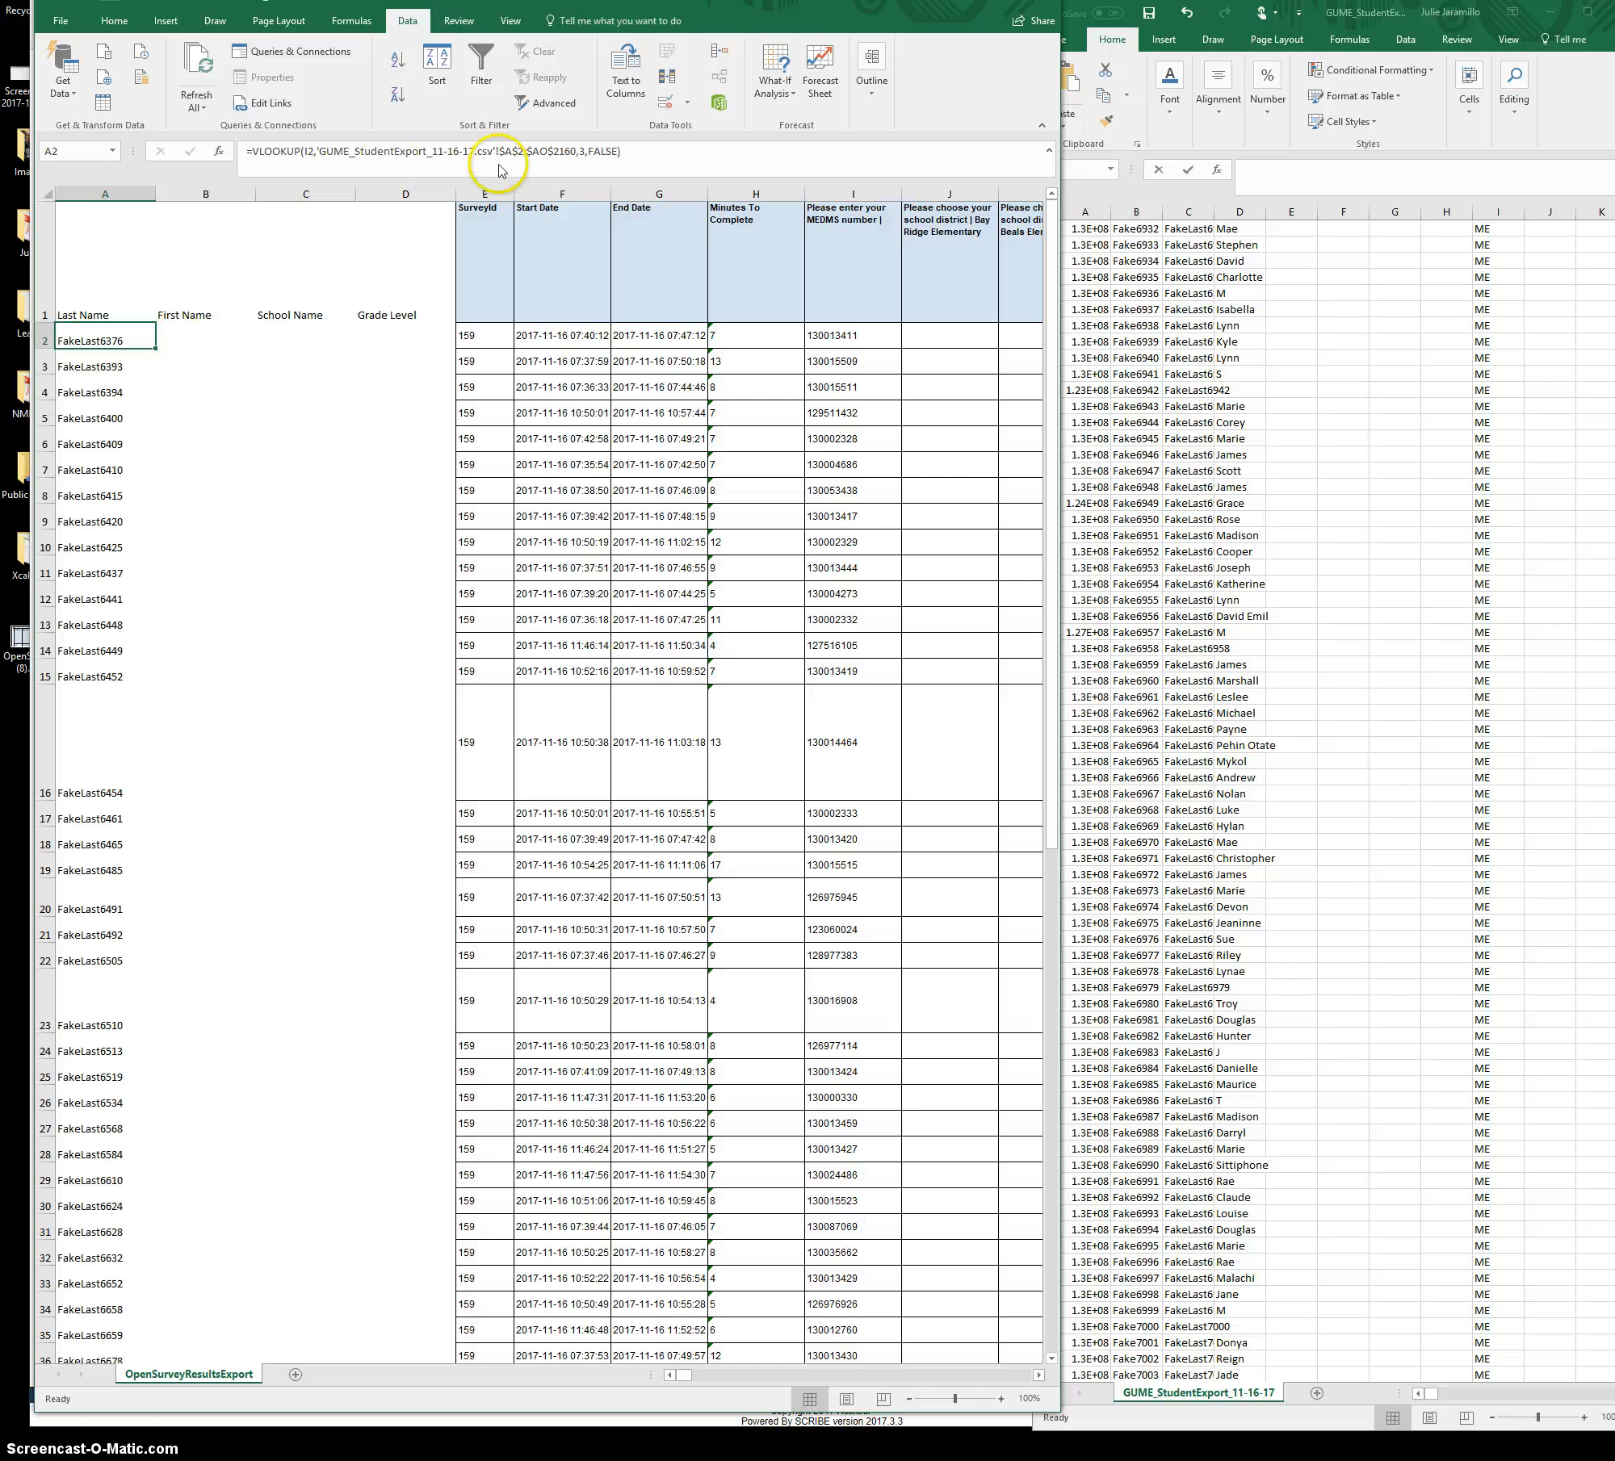
left_click(650, 151)
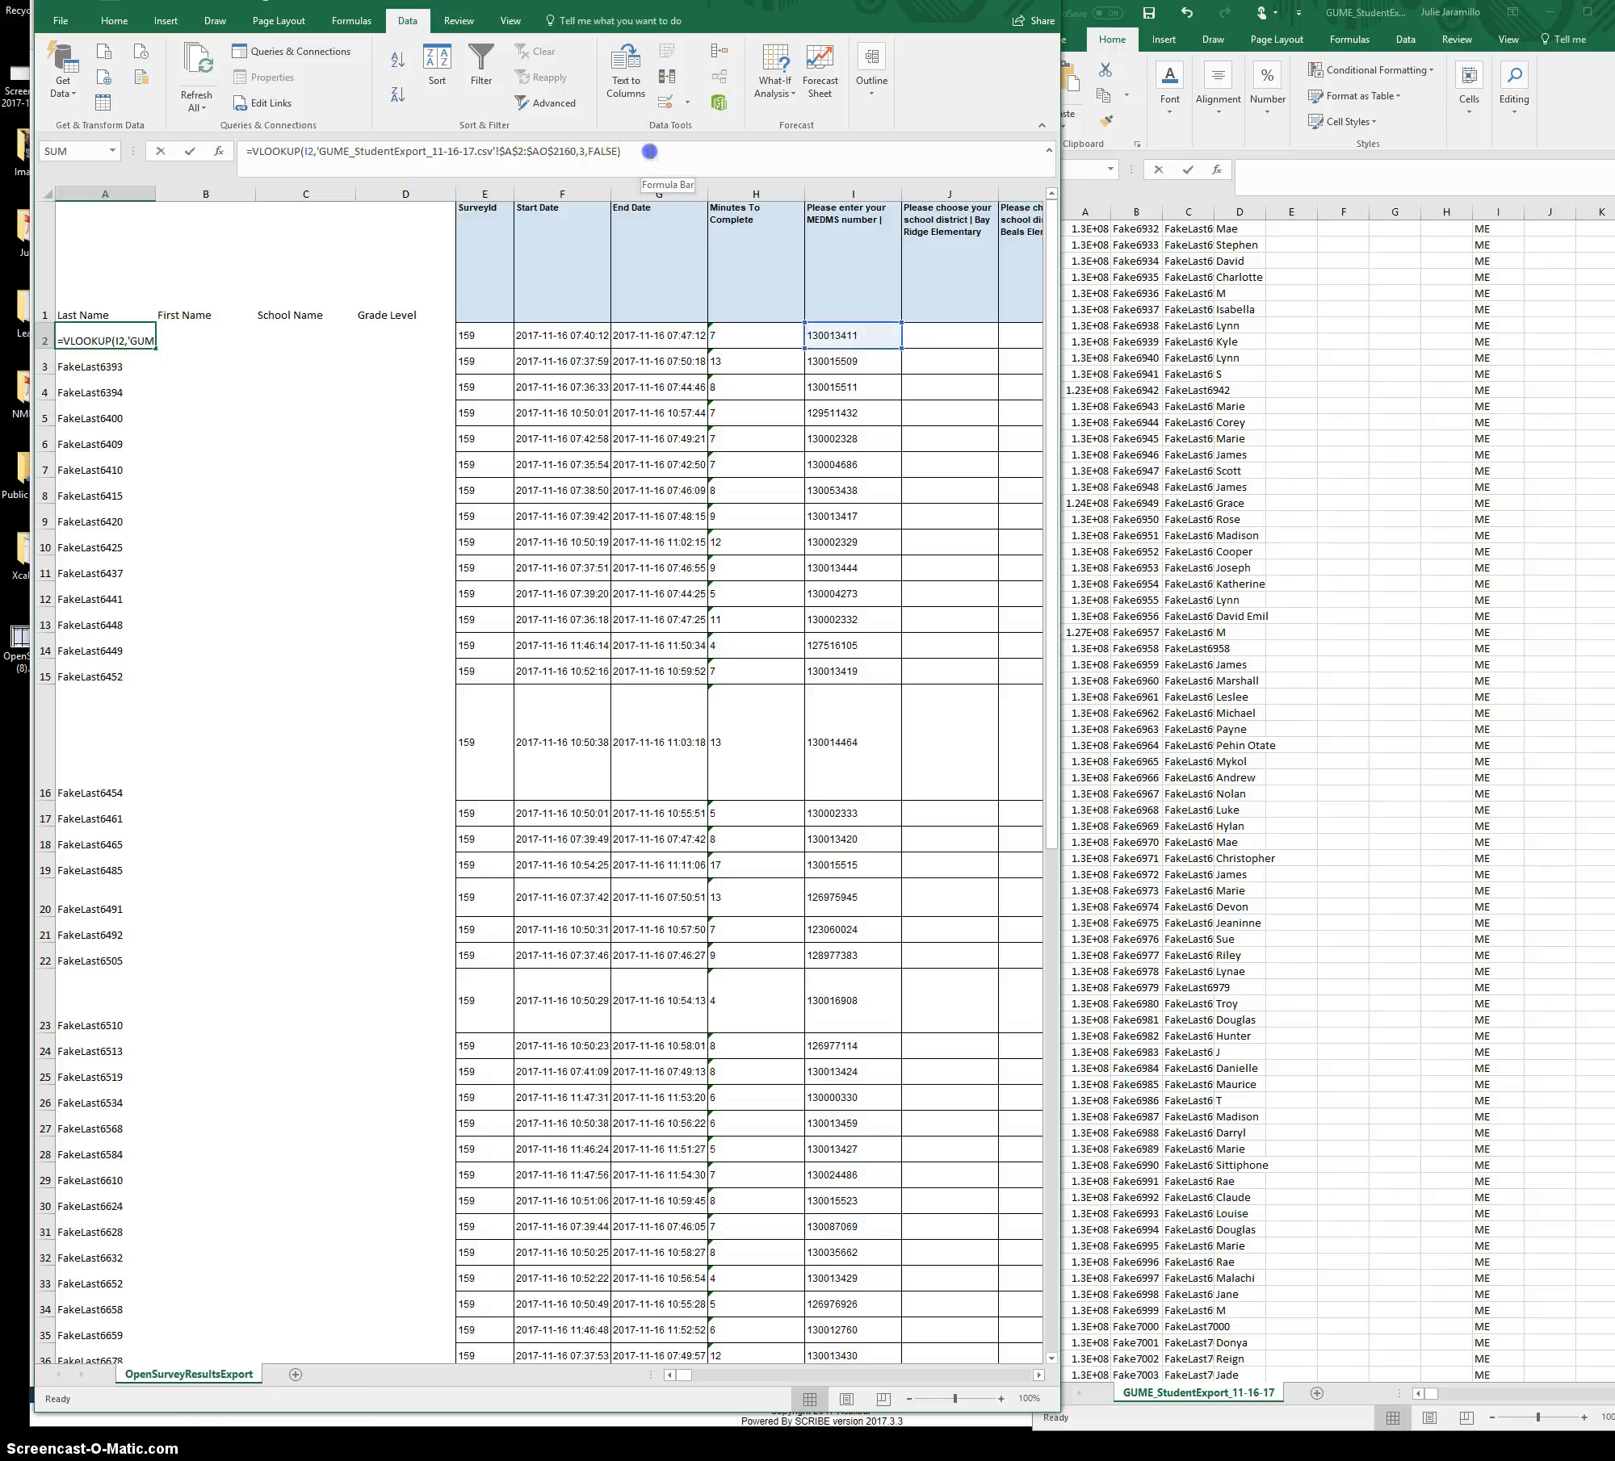
left_click_drag(604, 151, 257, 134)
key("ctrl+c")
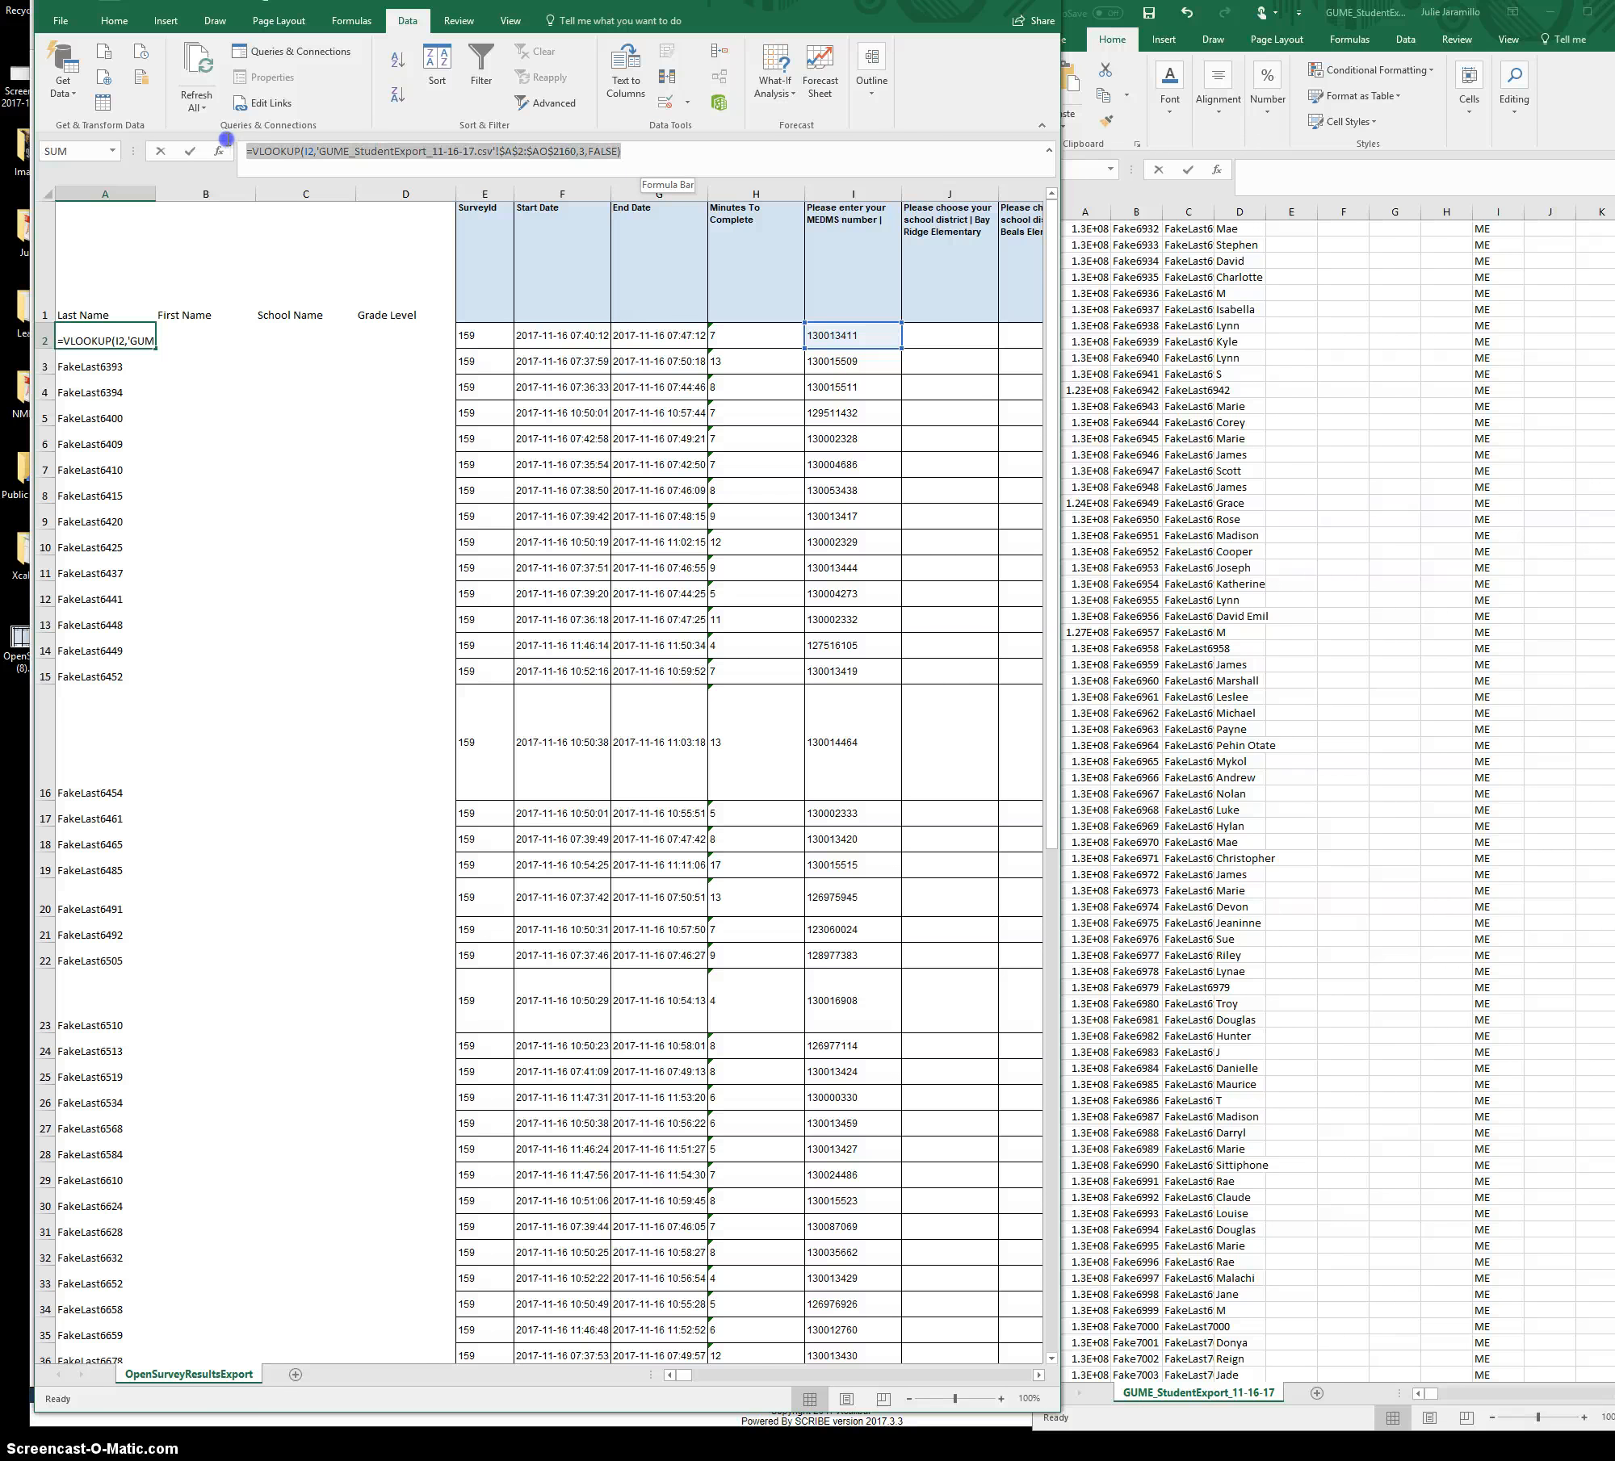
right_click(394, 151)
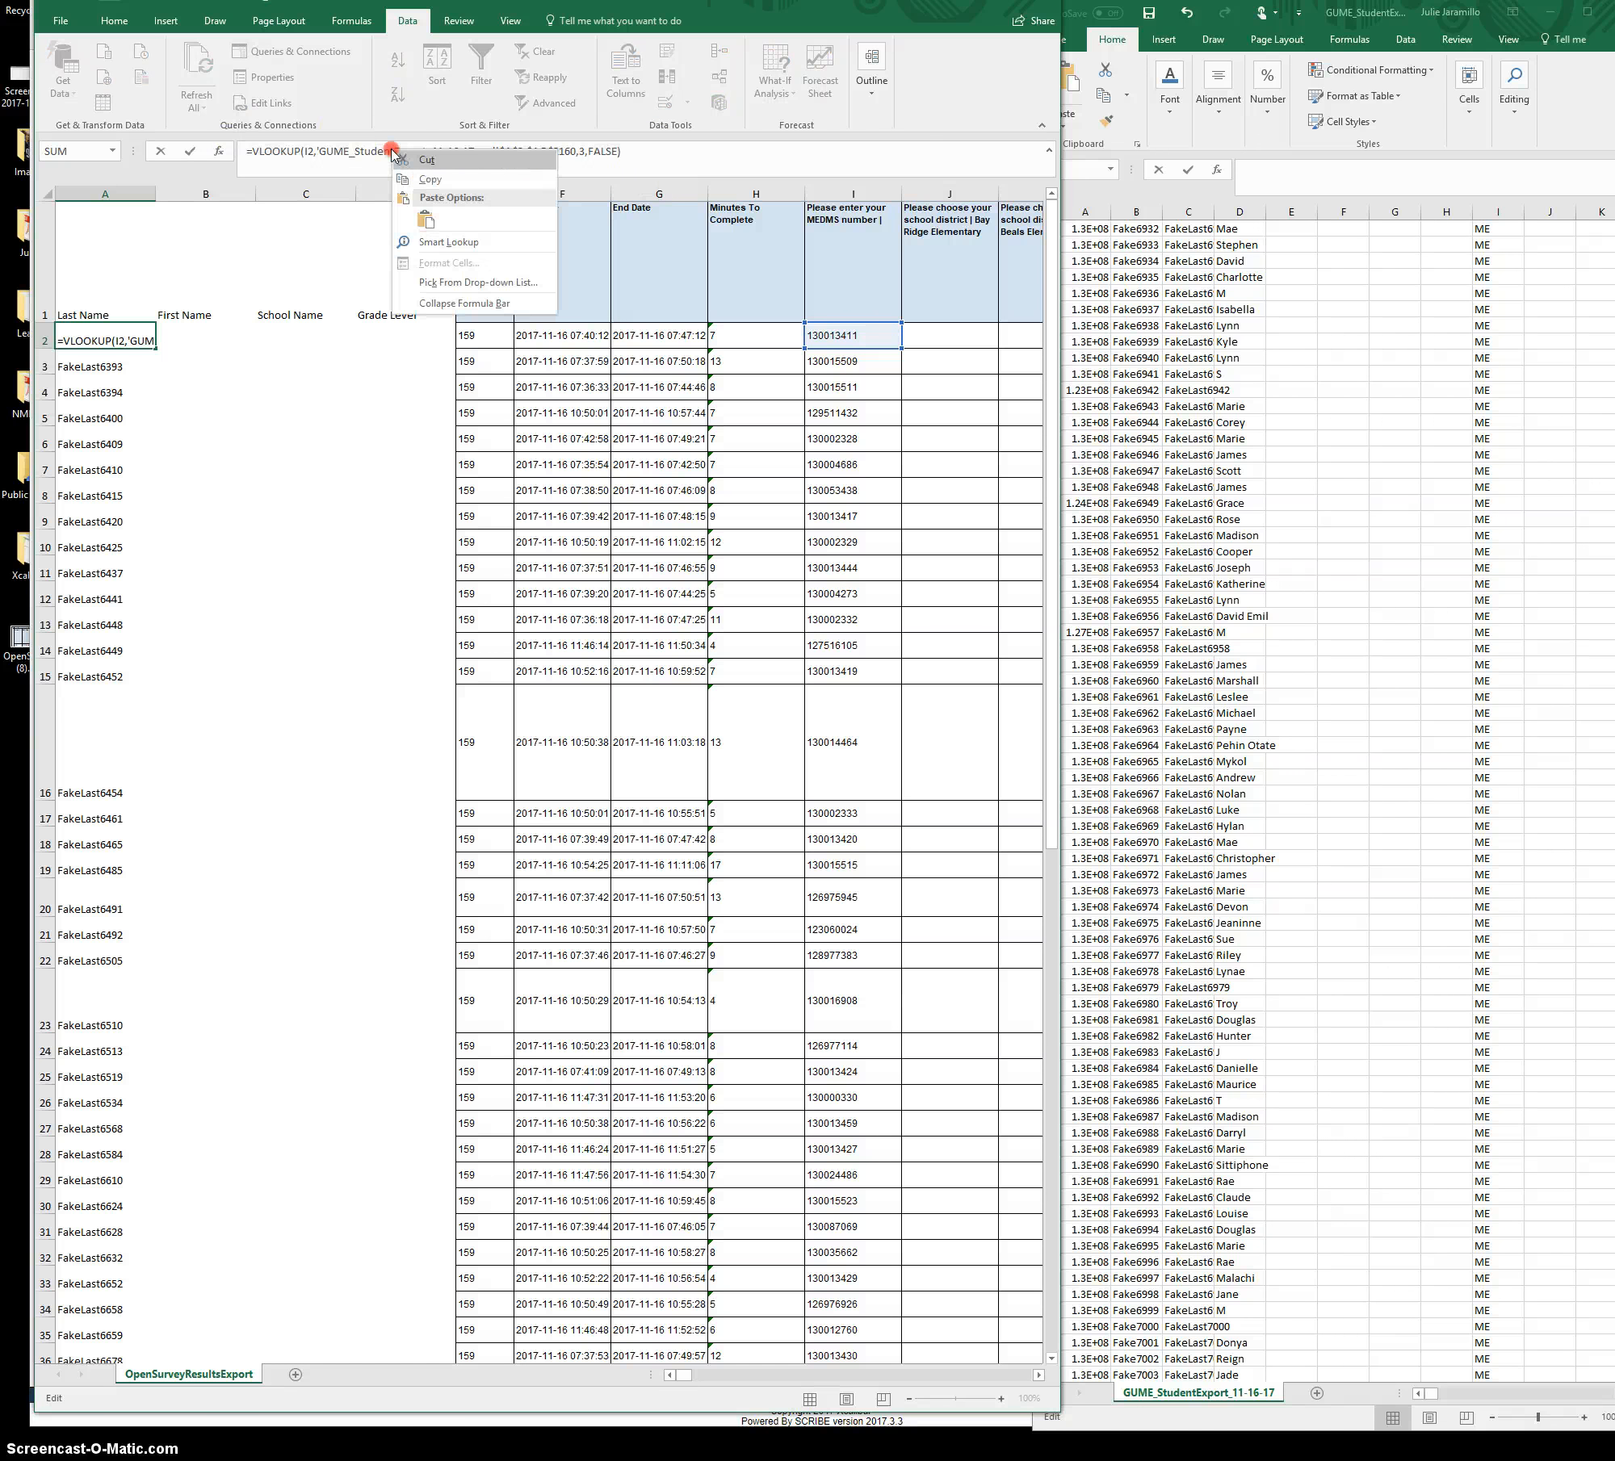
left_click(423, 177)
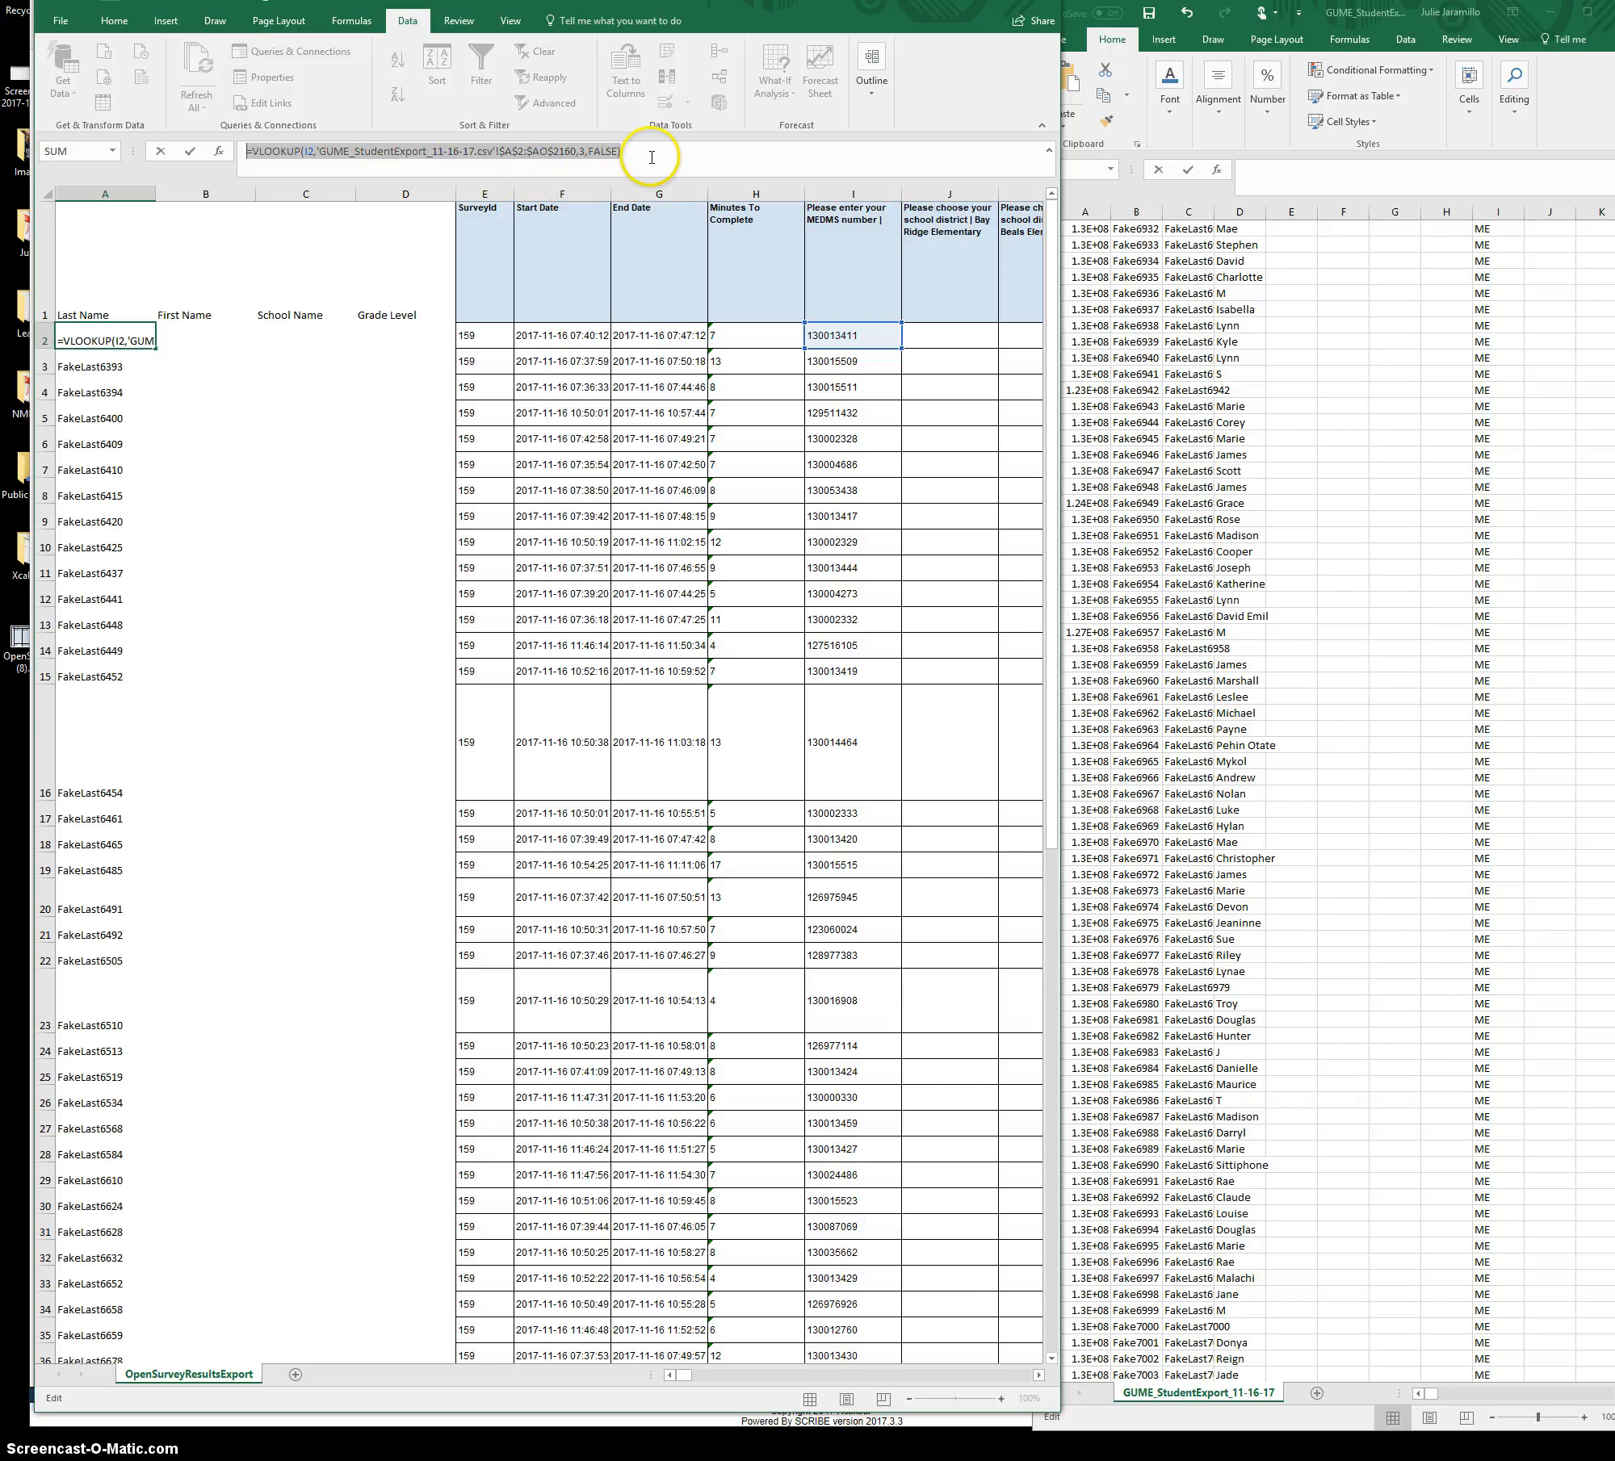
key("Escape")
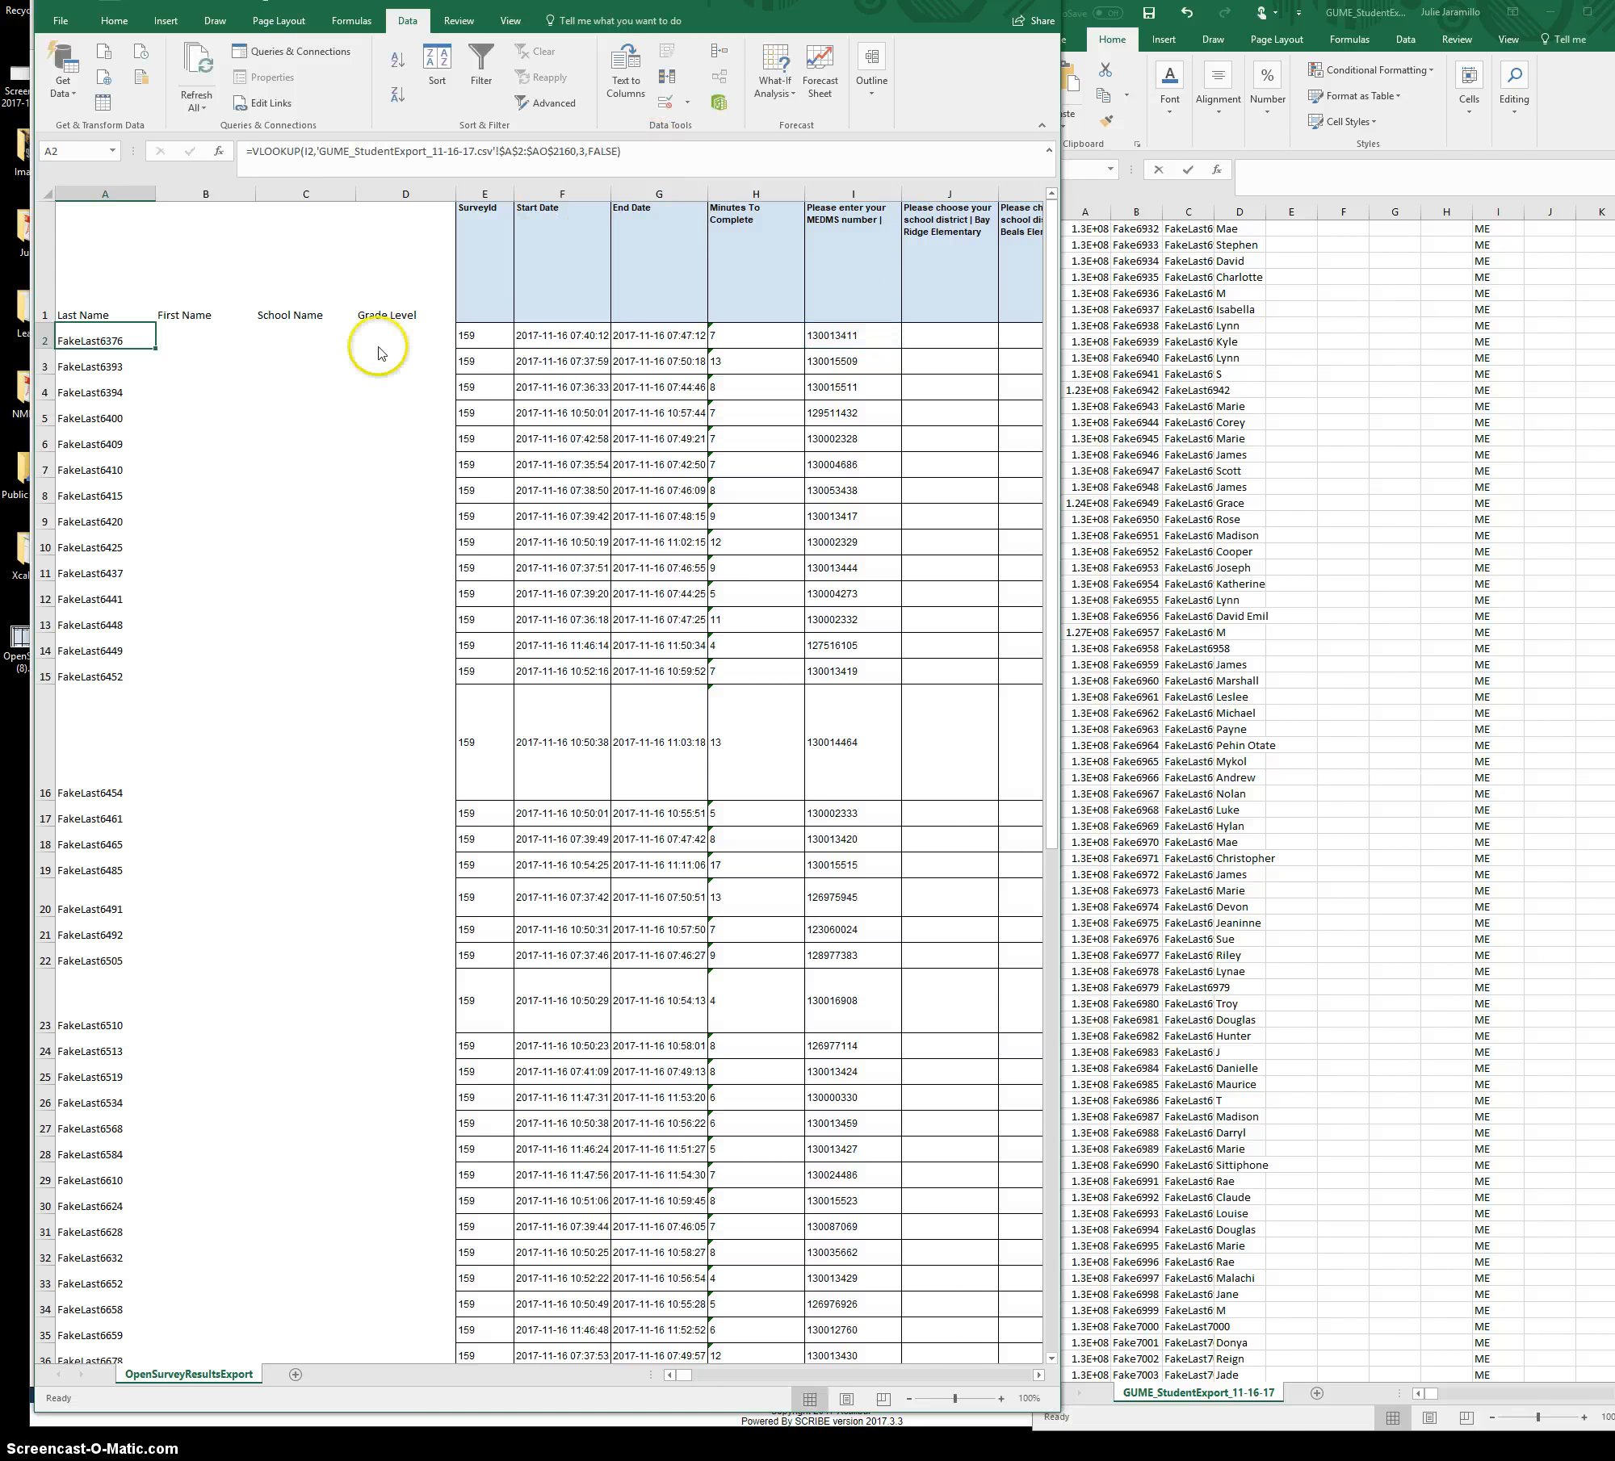
- Paste the copied VLOOKUP formula into B2 under First Name
left_click(193, 335)
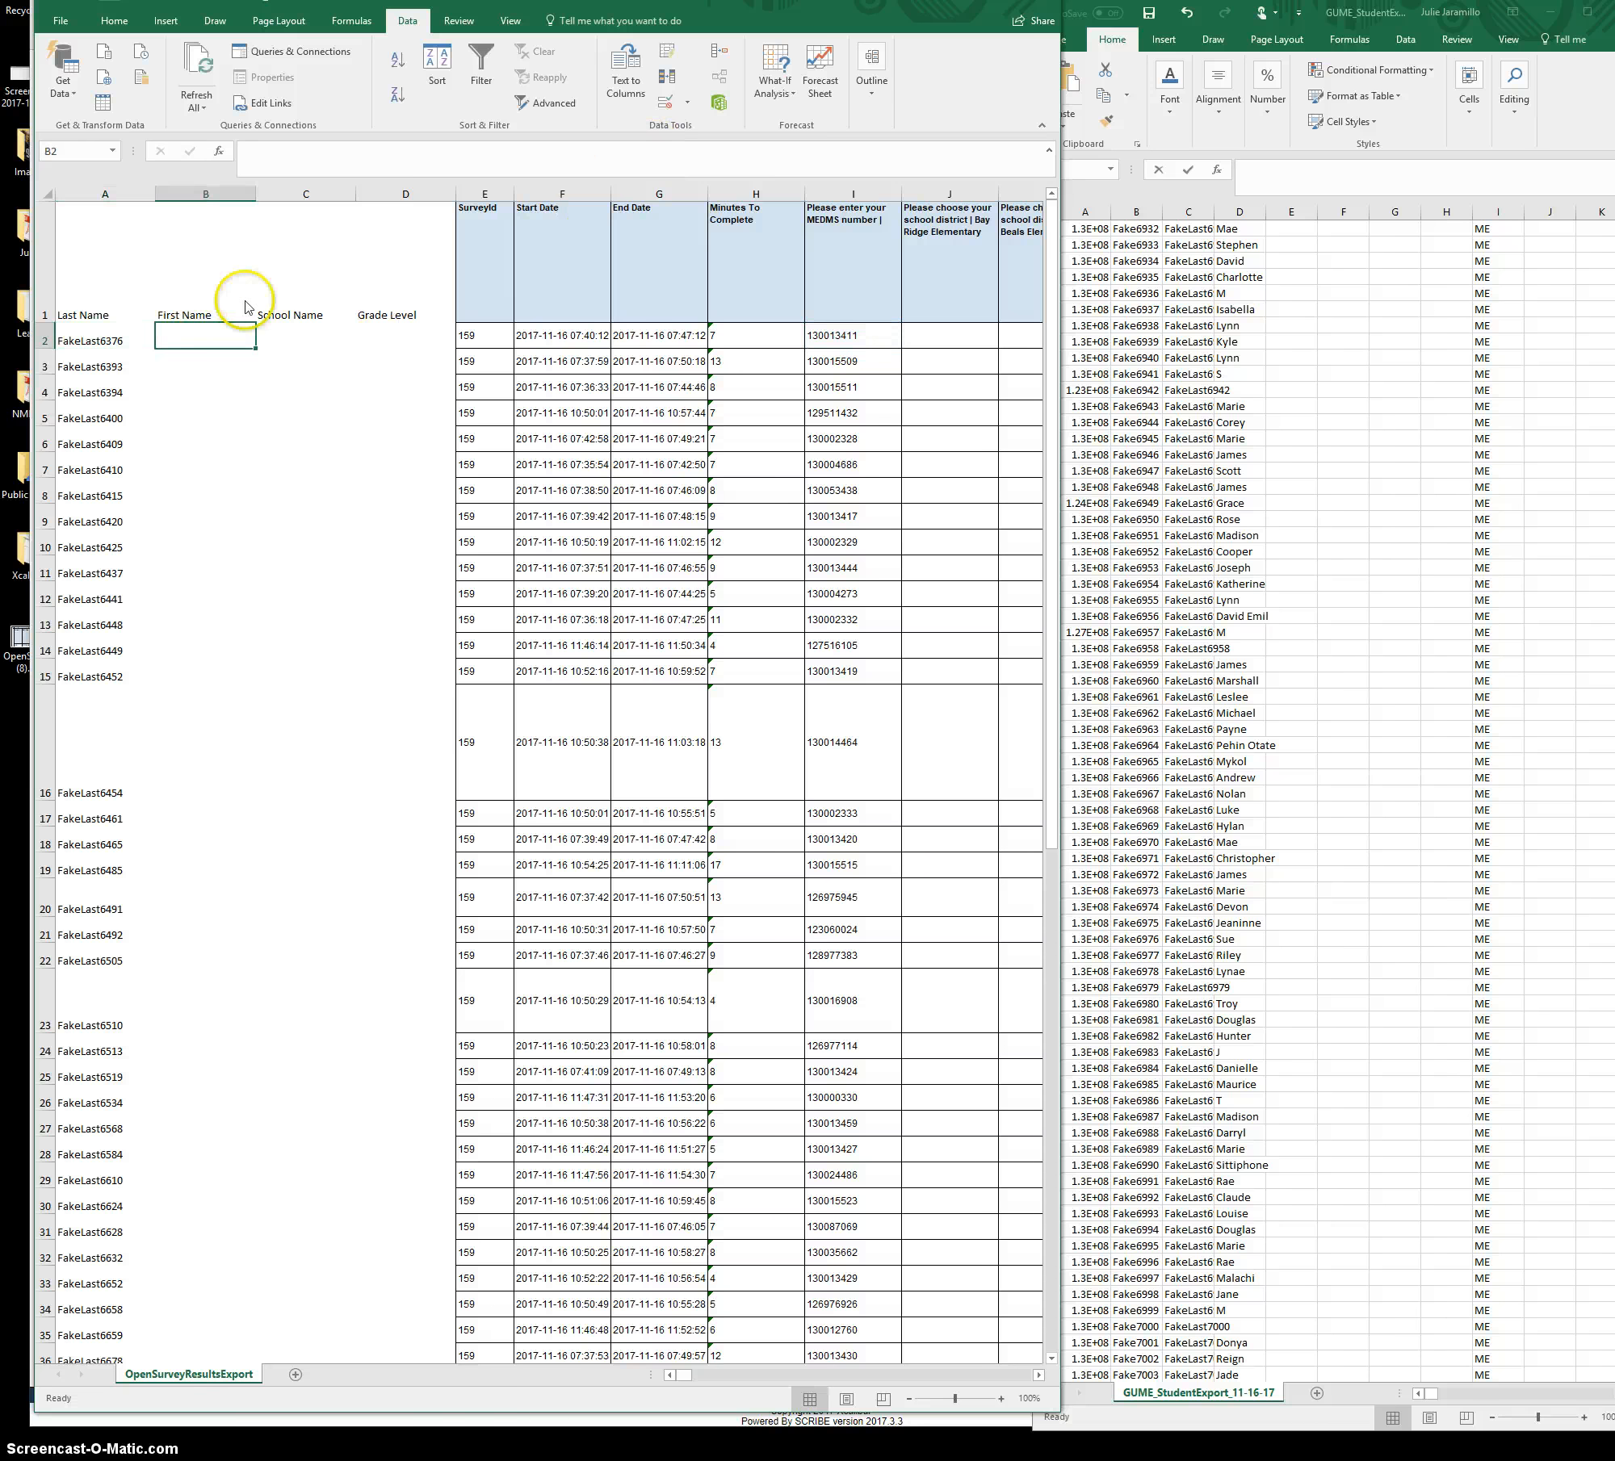
left_click(271, 155)
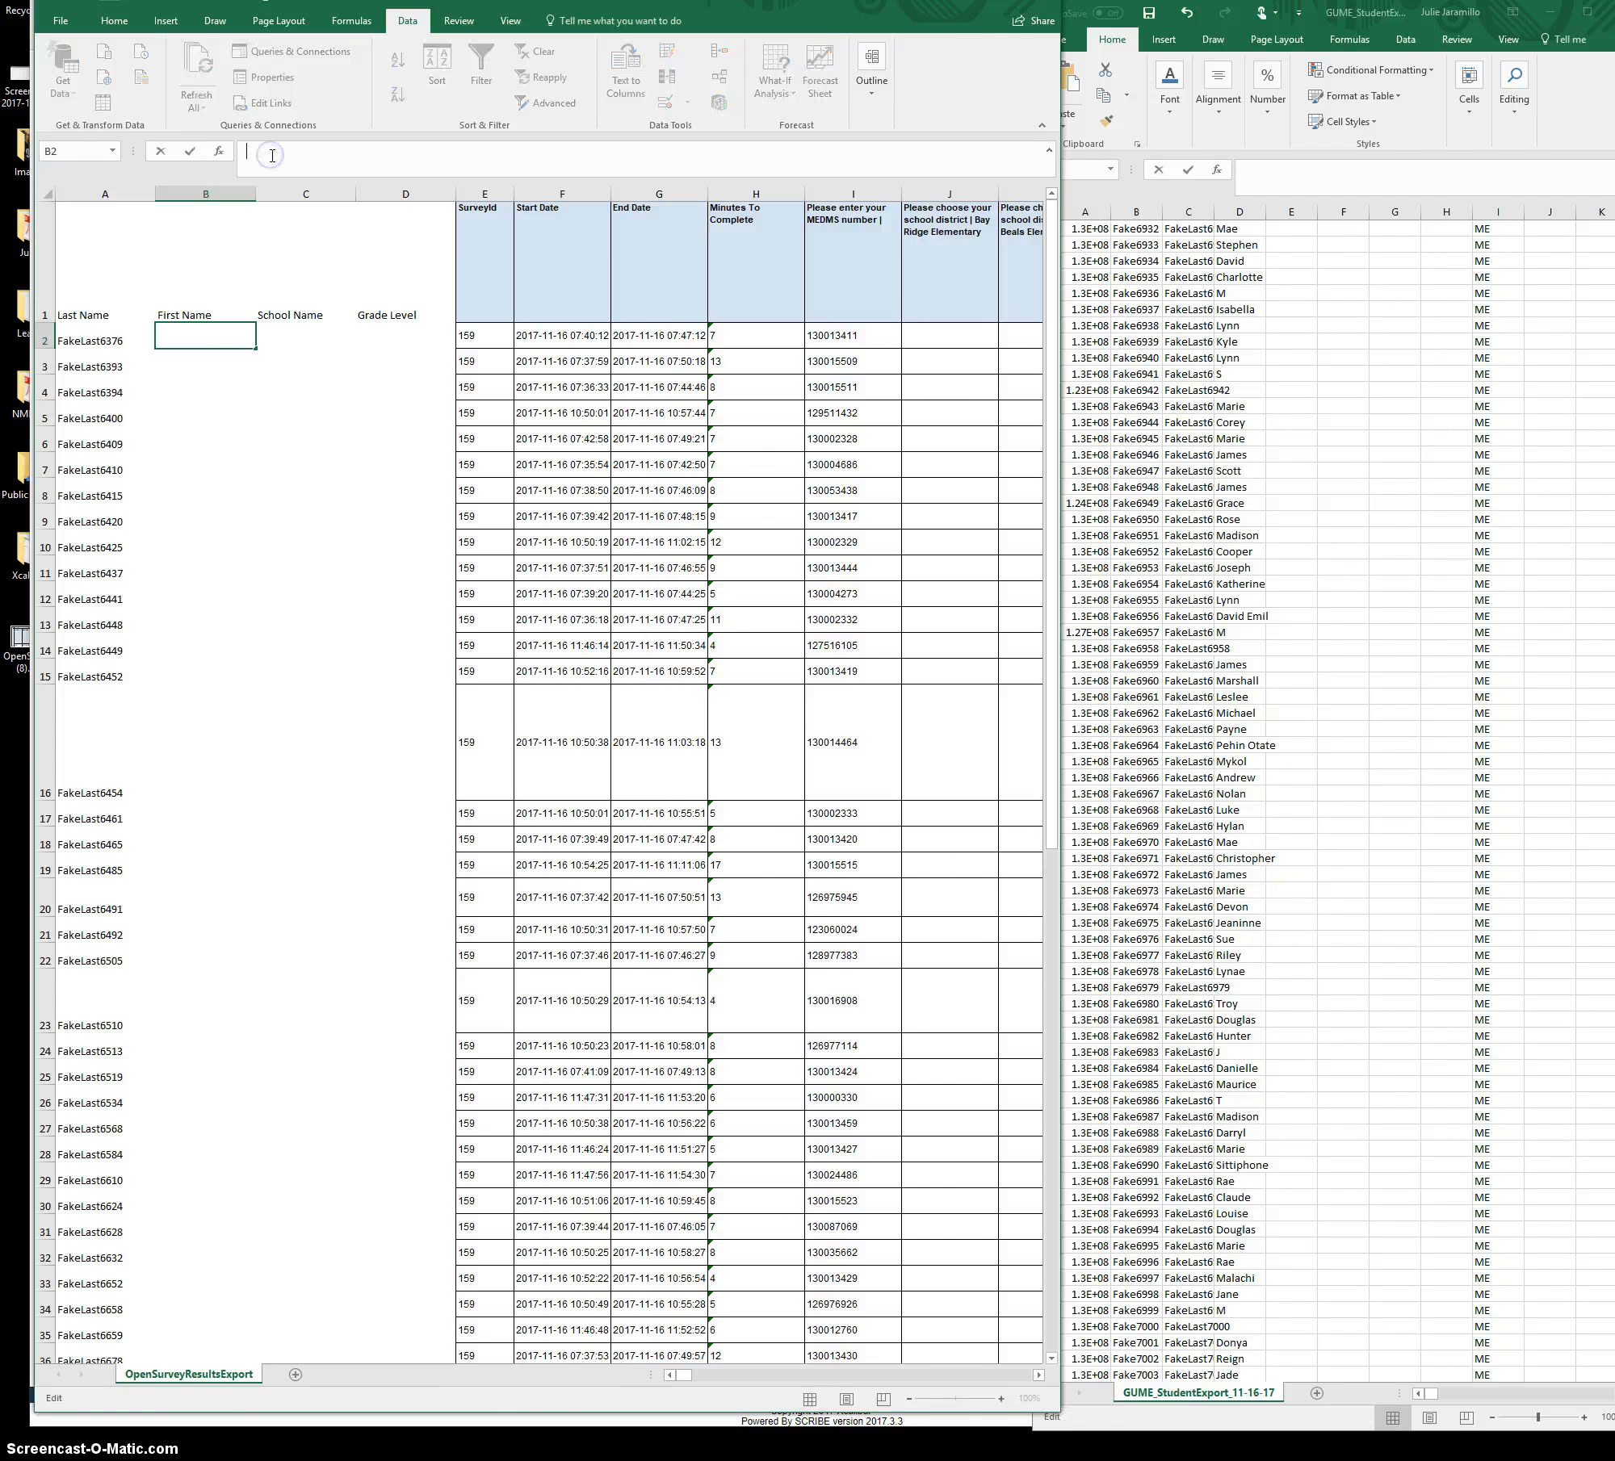
right_click(271, 155)
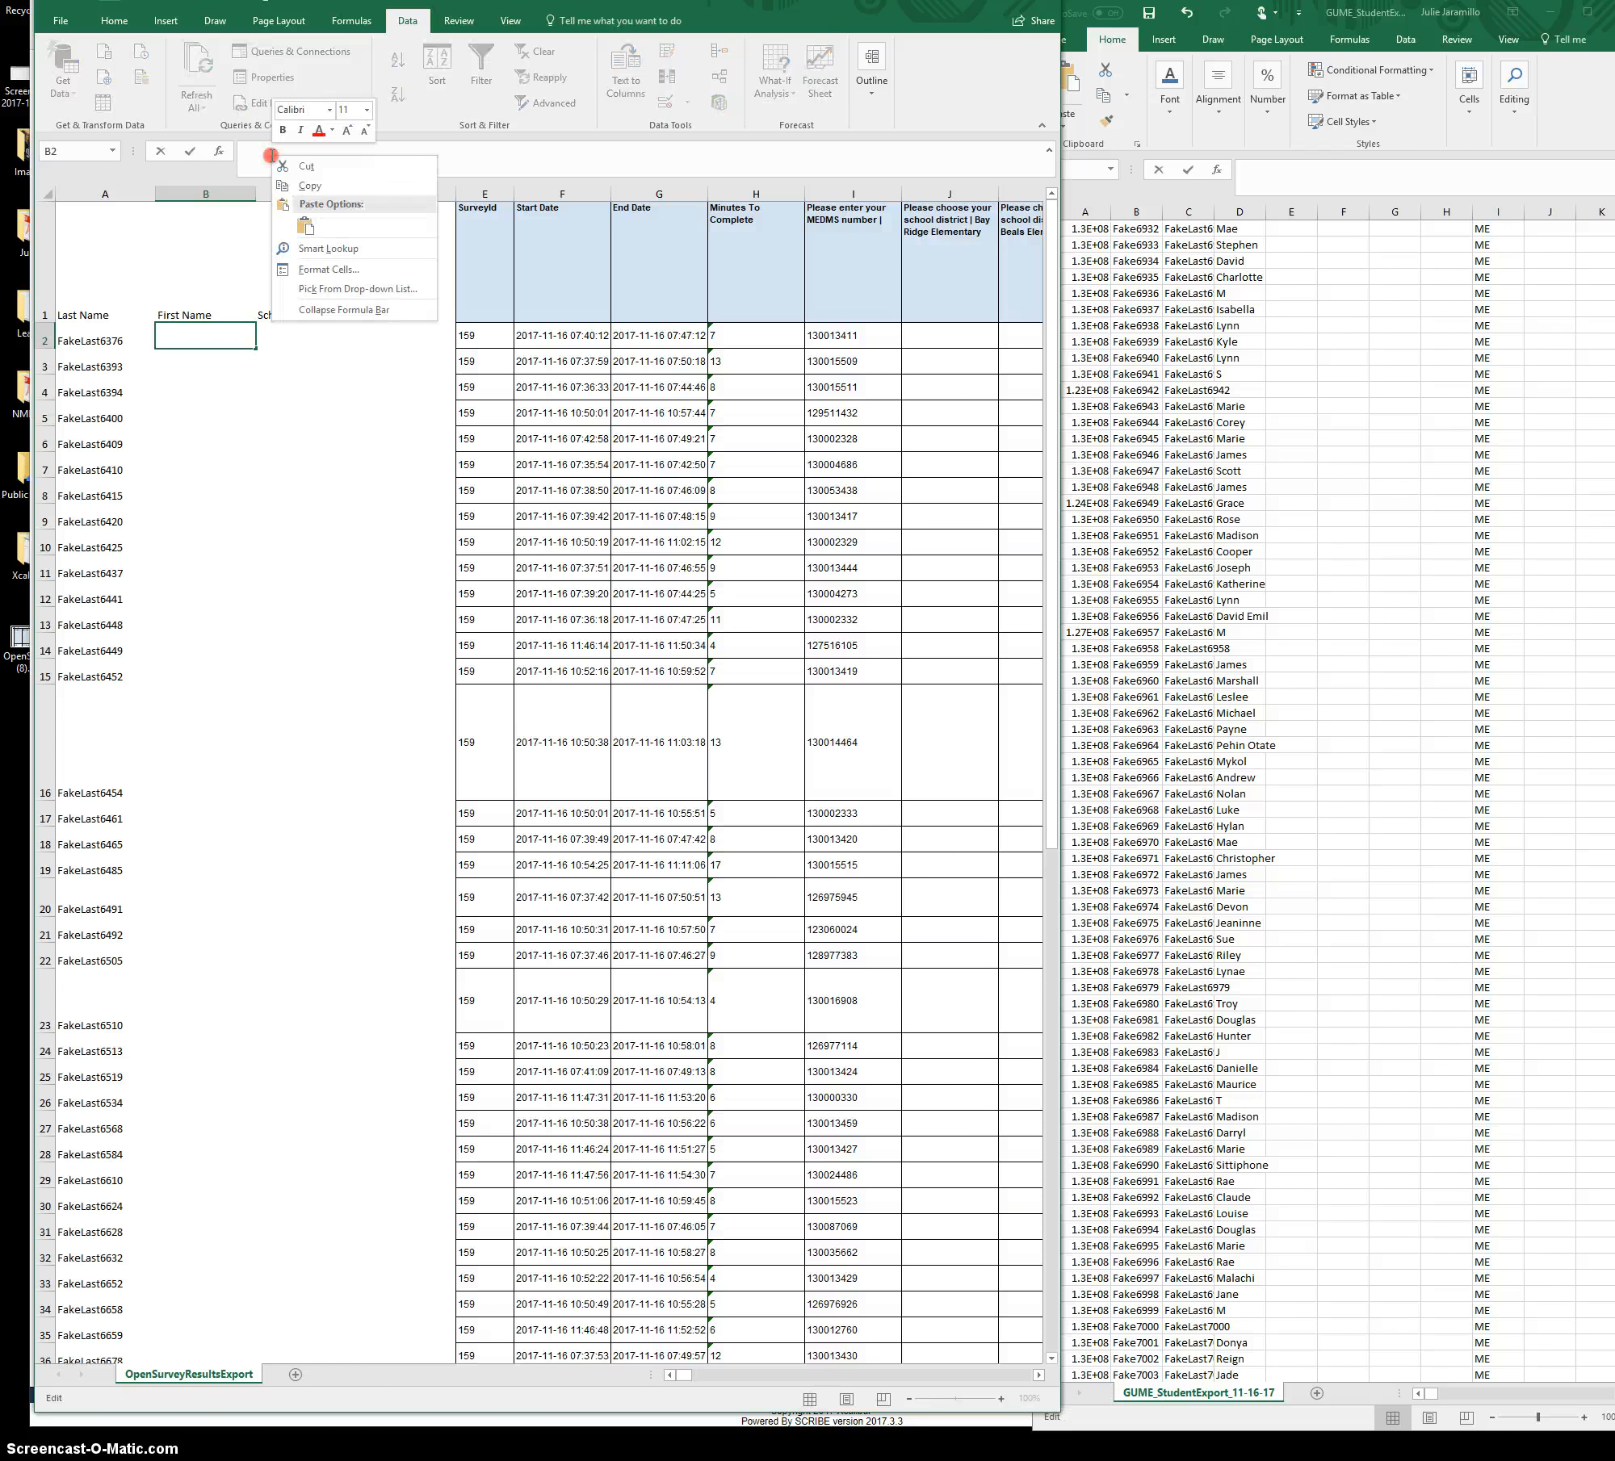
left_click(305, 227)
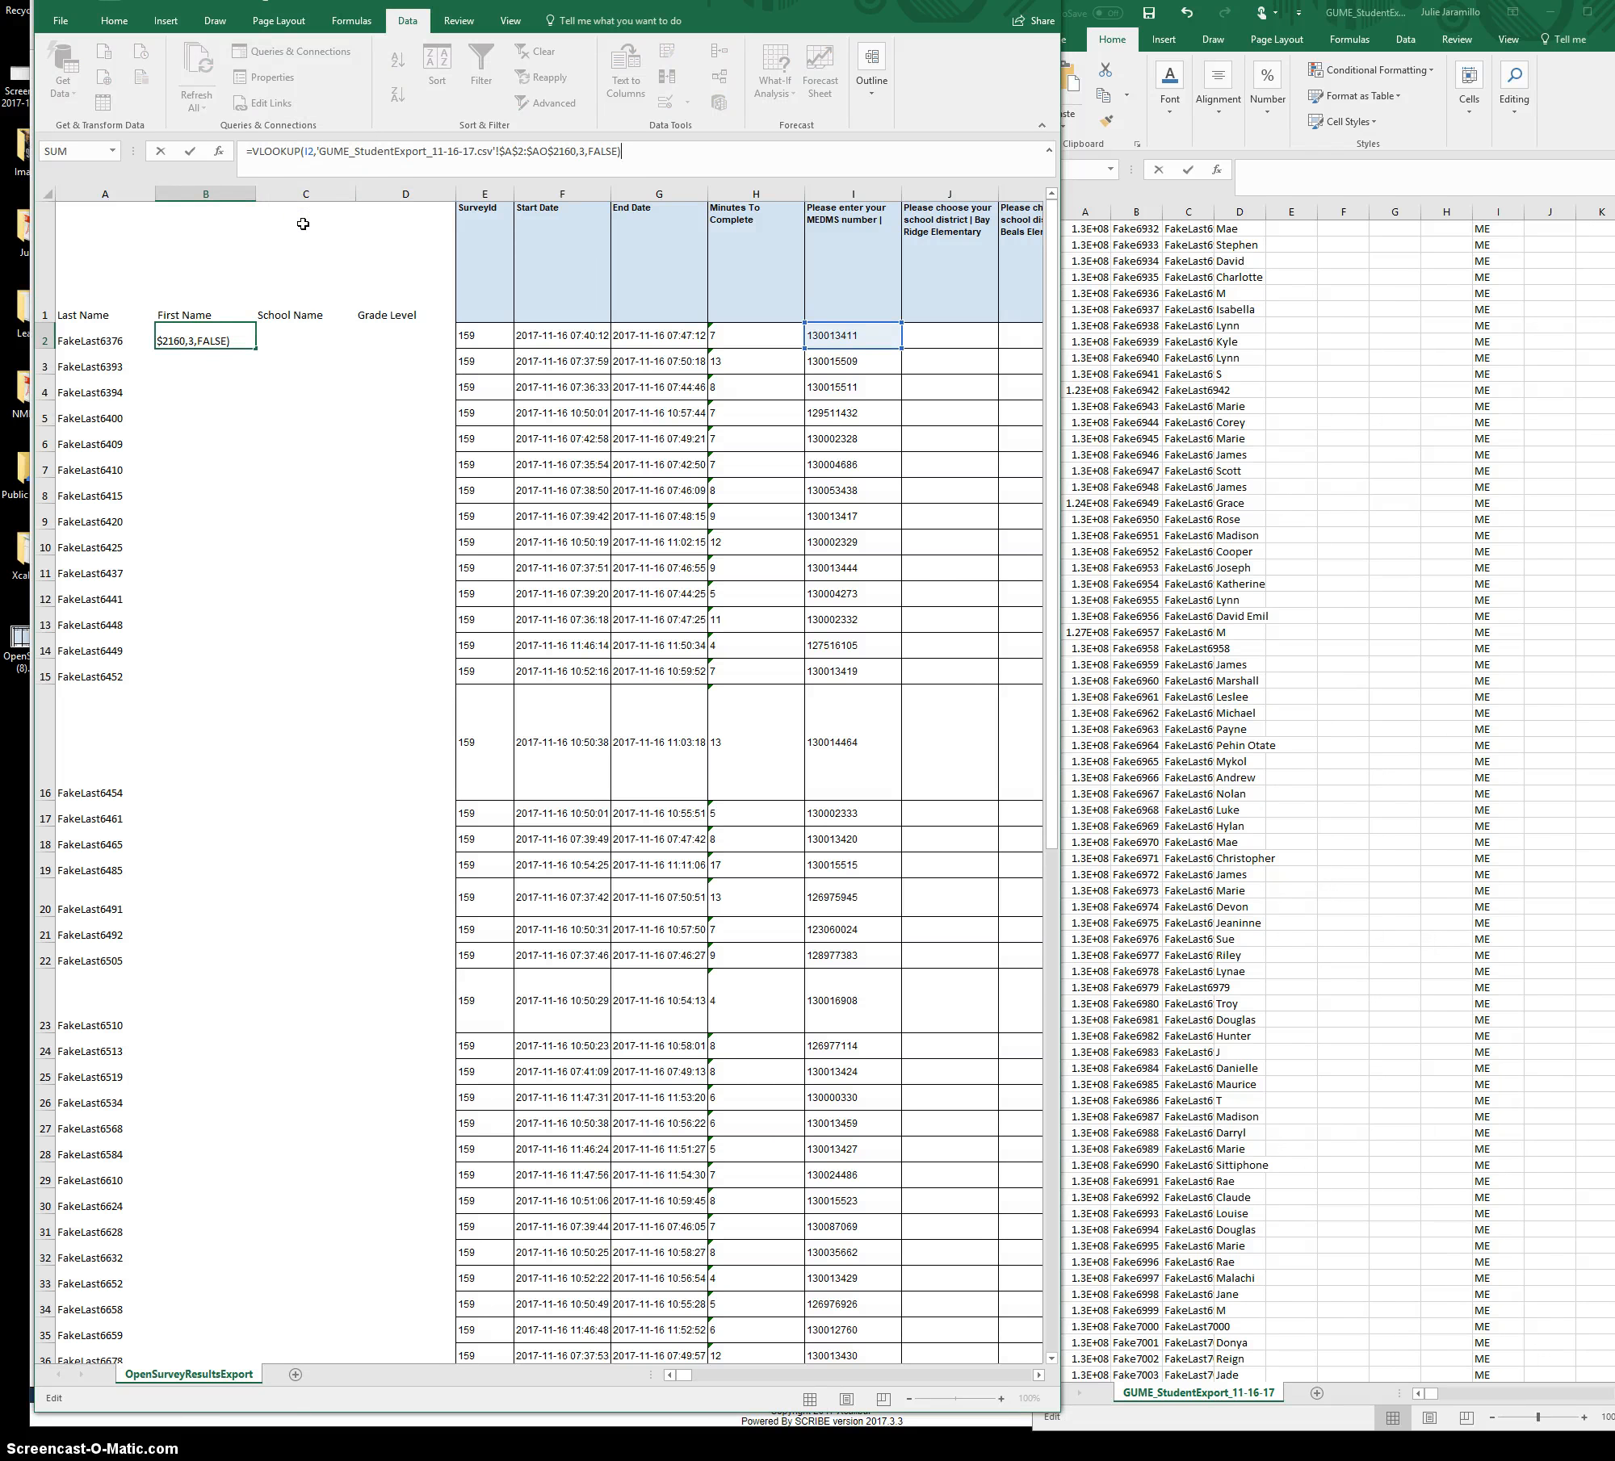
key("Return")
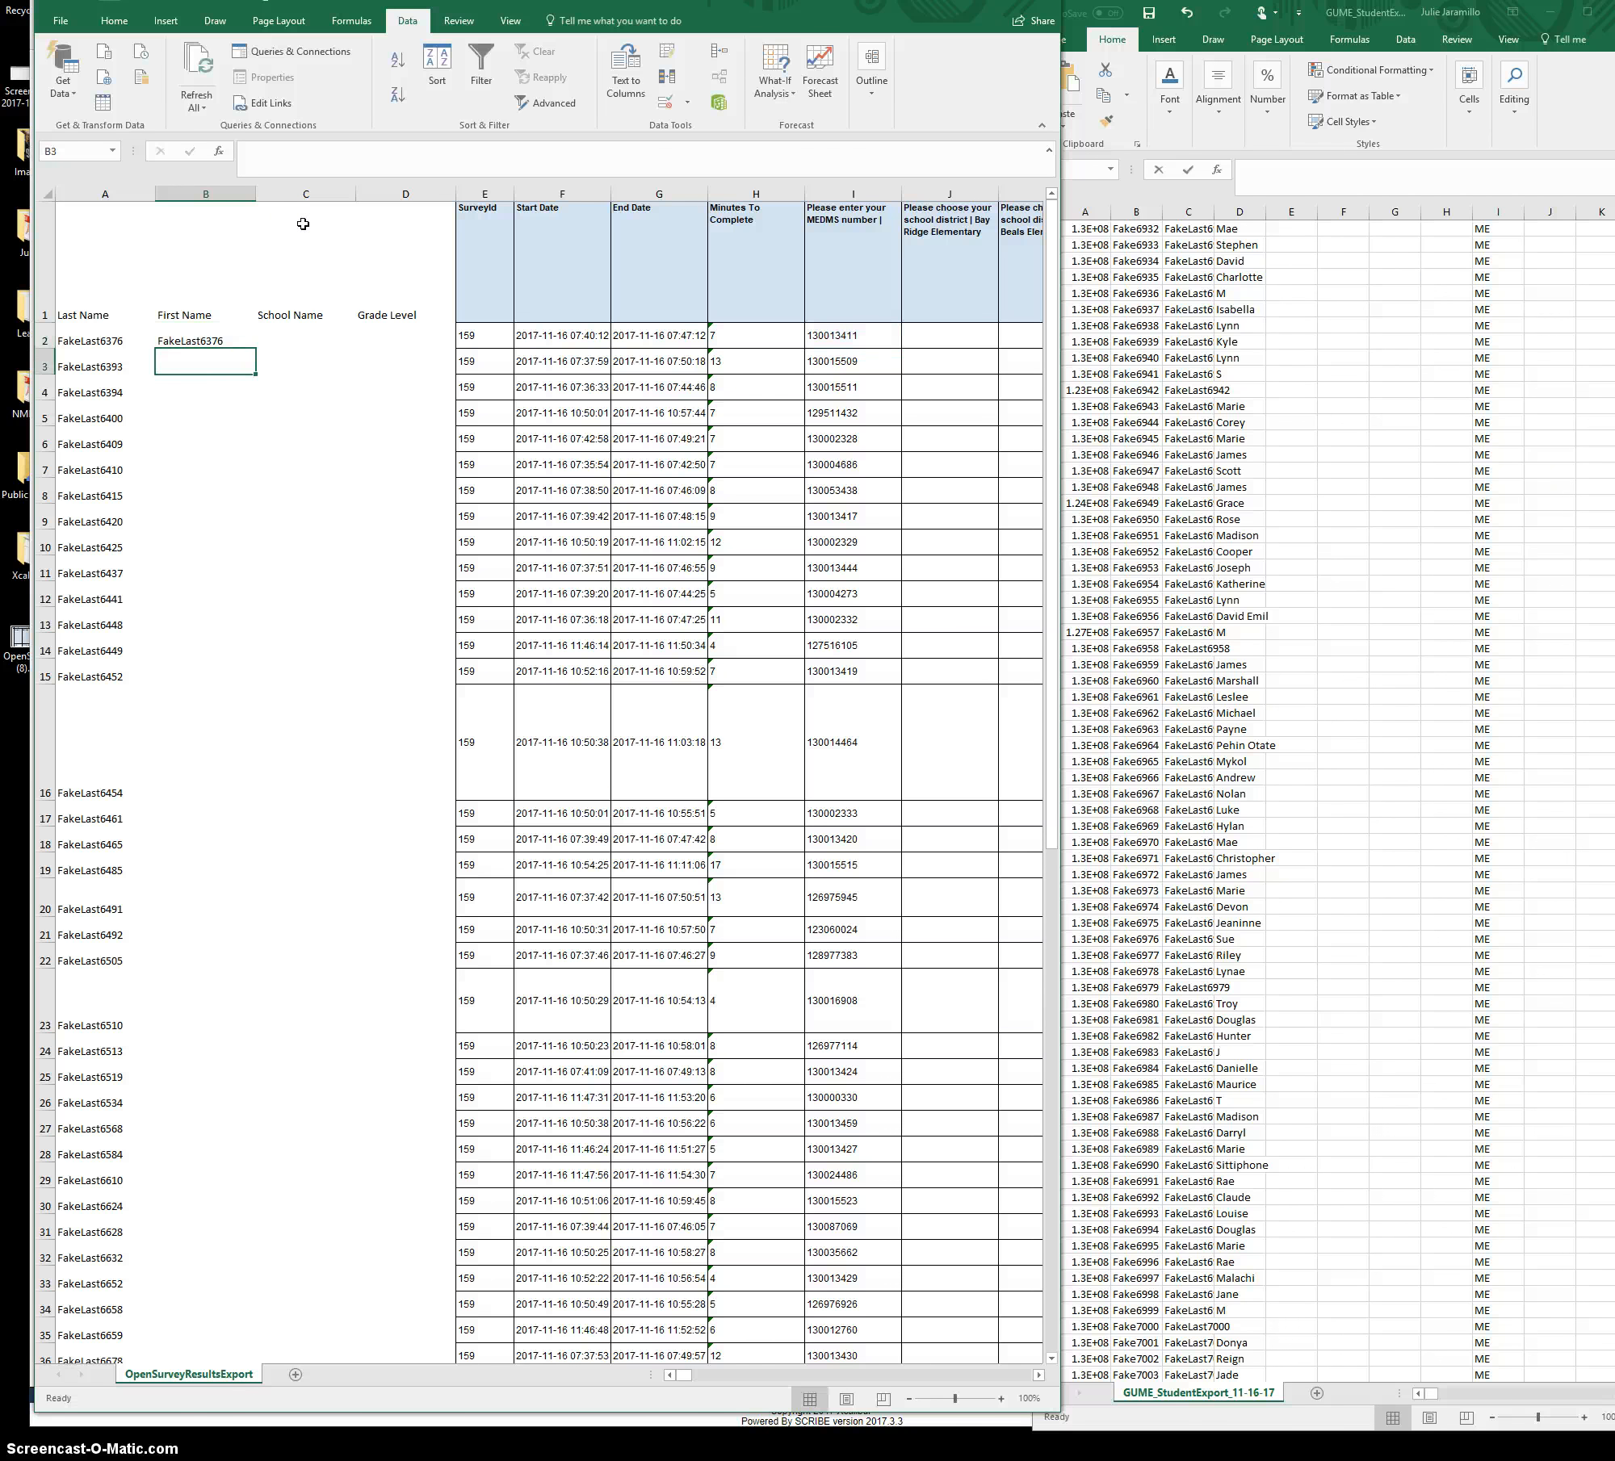
- Set the column index of the VLOOKUP in B2 to 2 and fill it down the First Name column
left_click(212, 335)
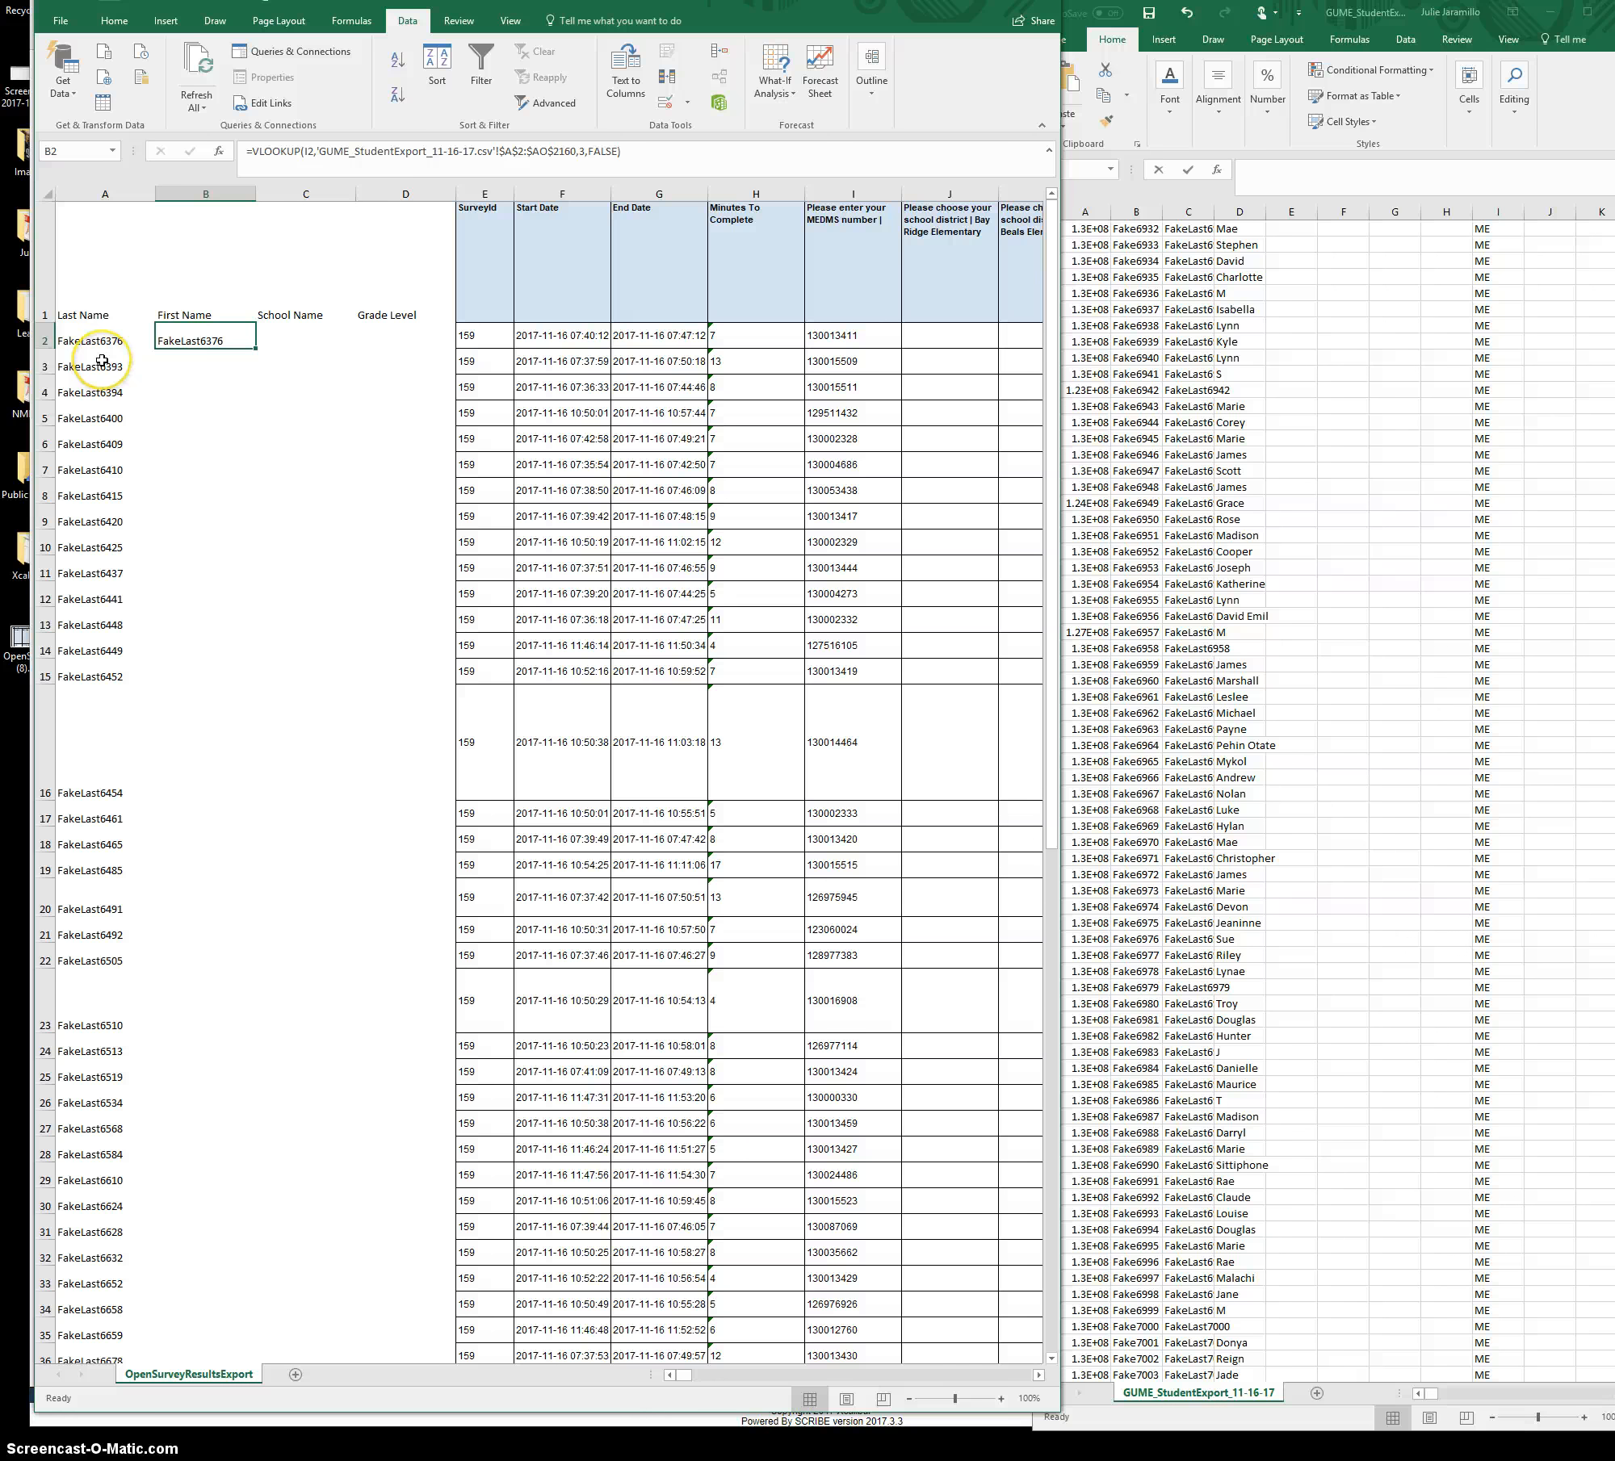
left_click(587, 157)
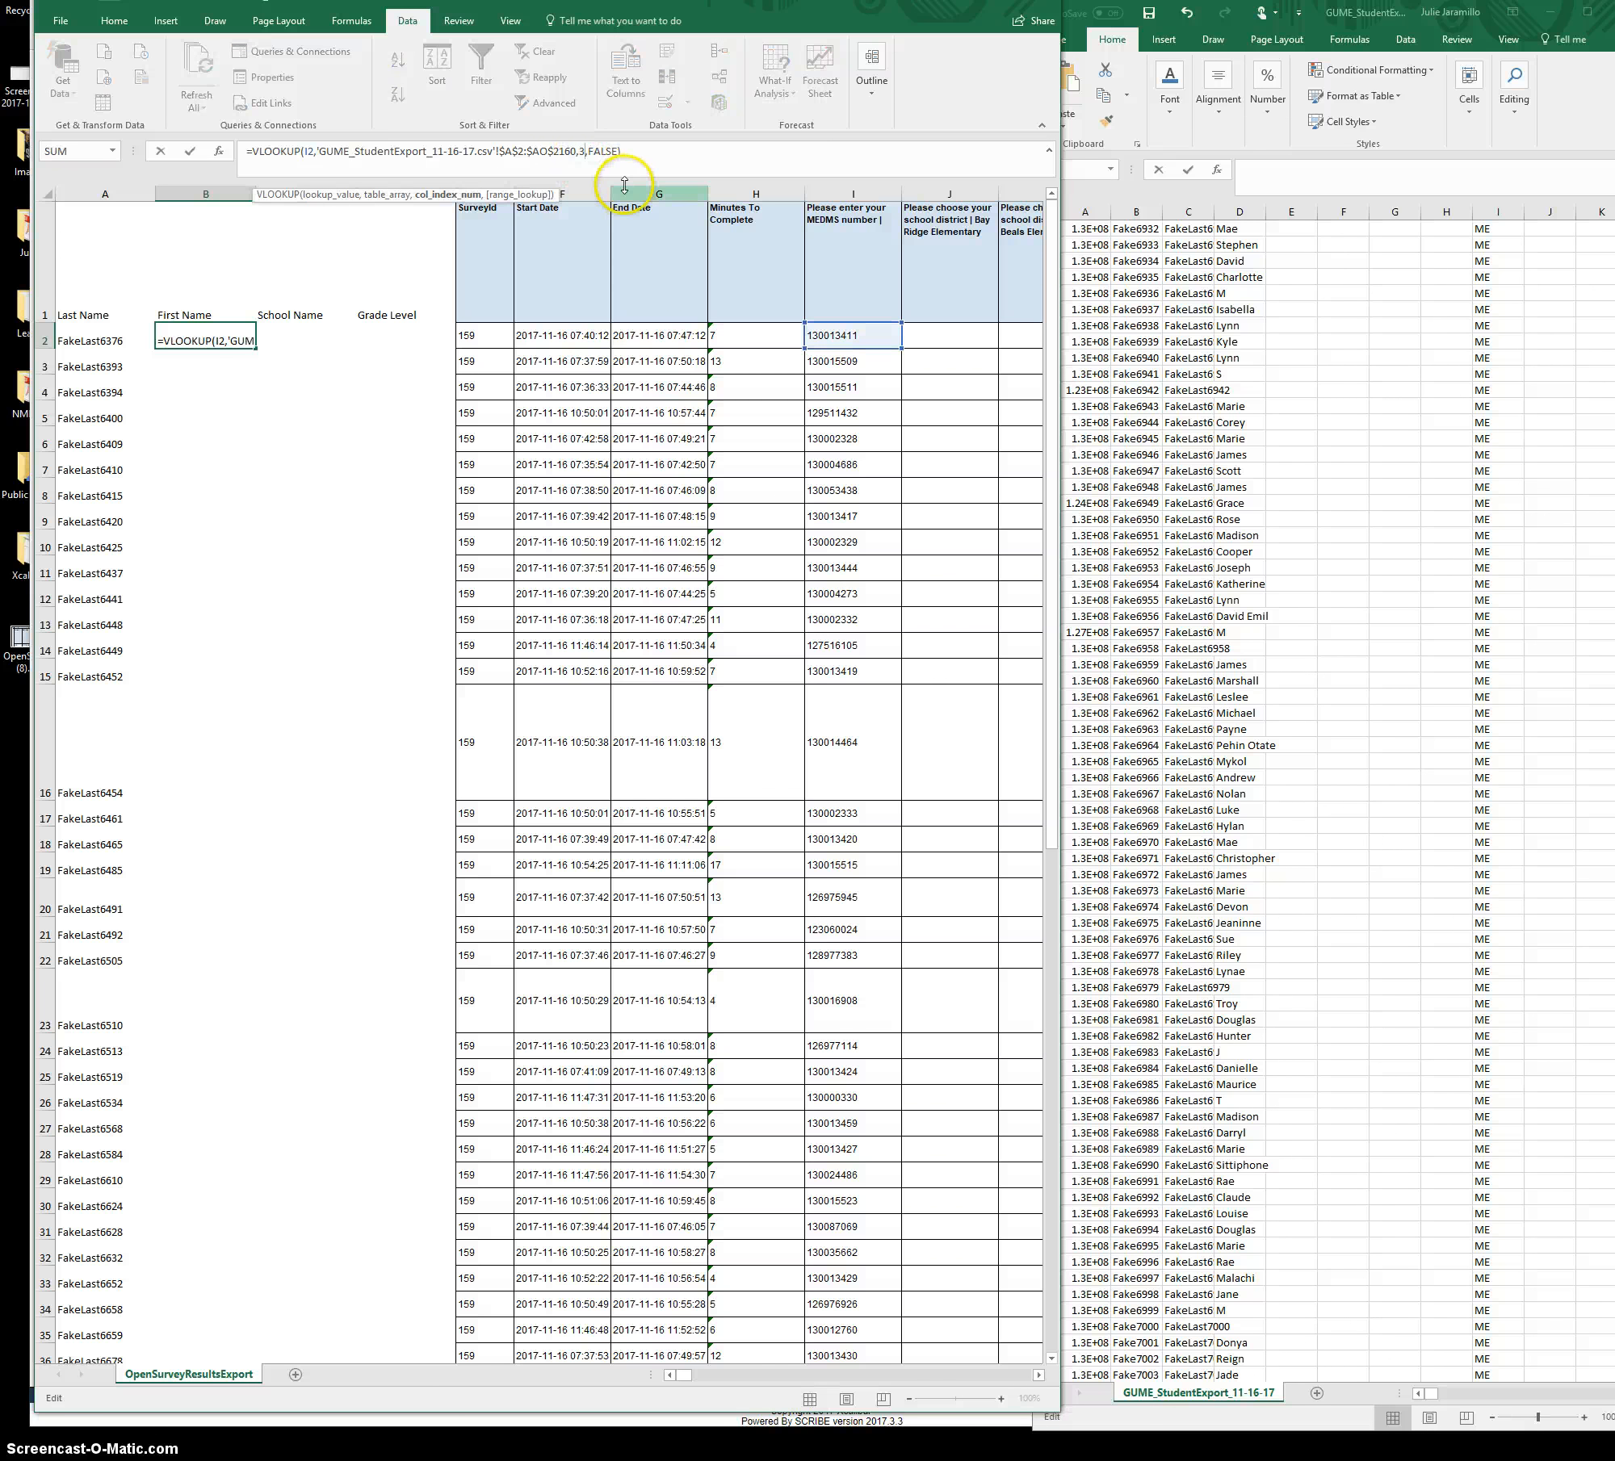
key("BackSpace")
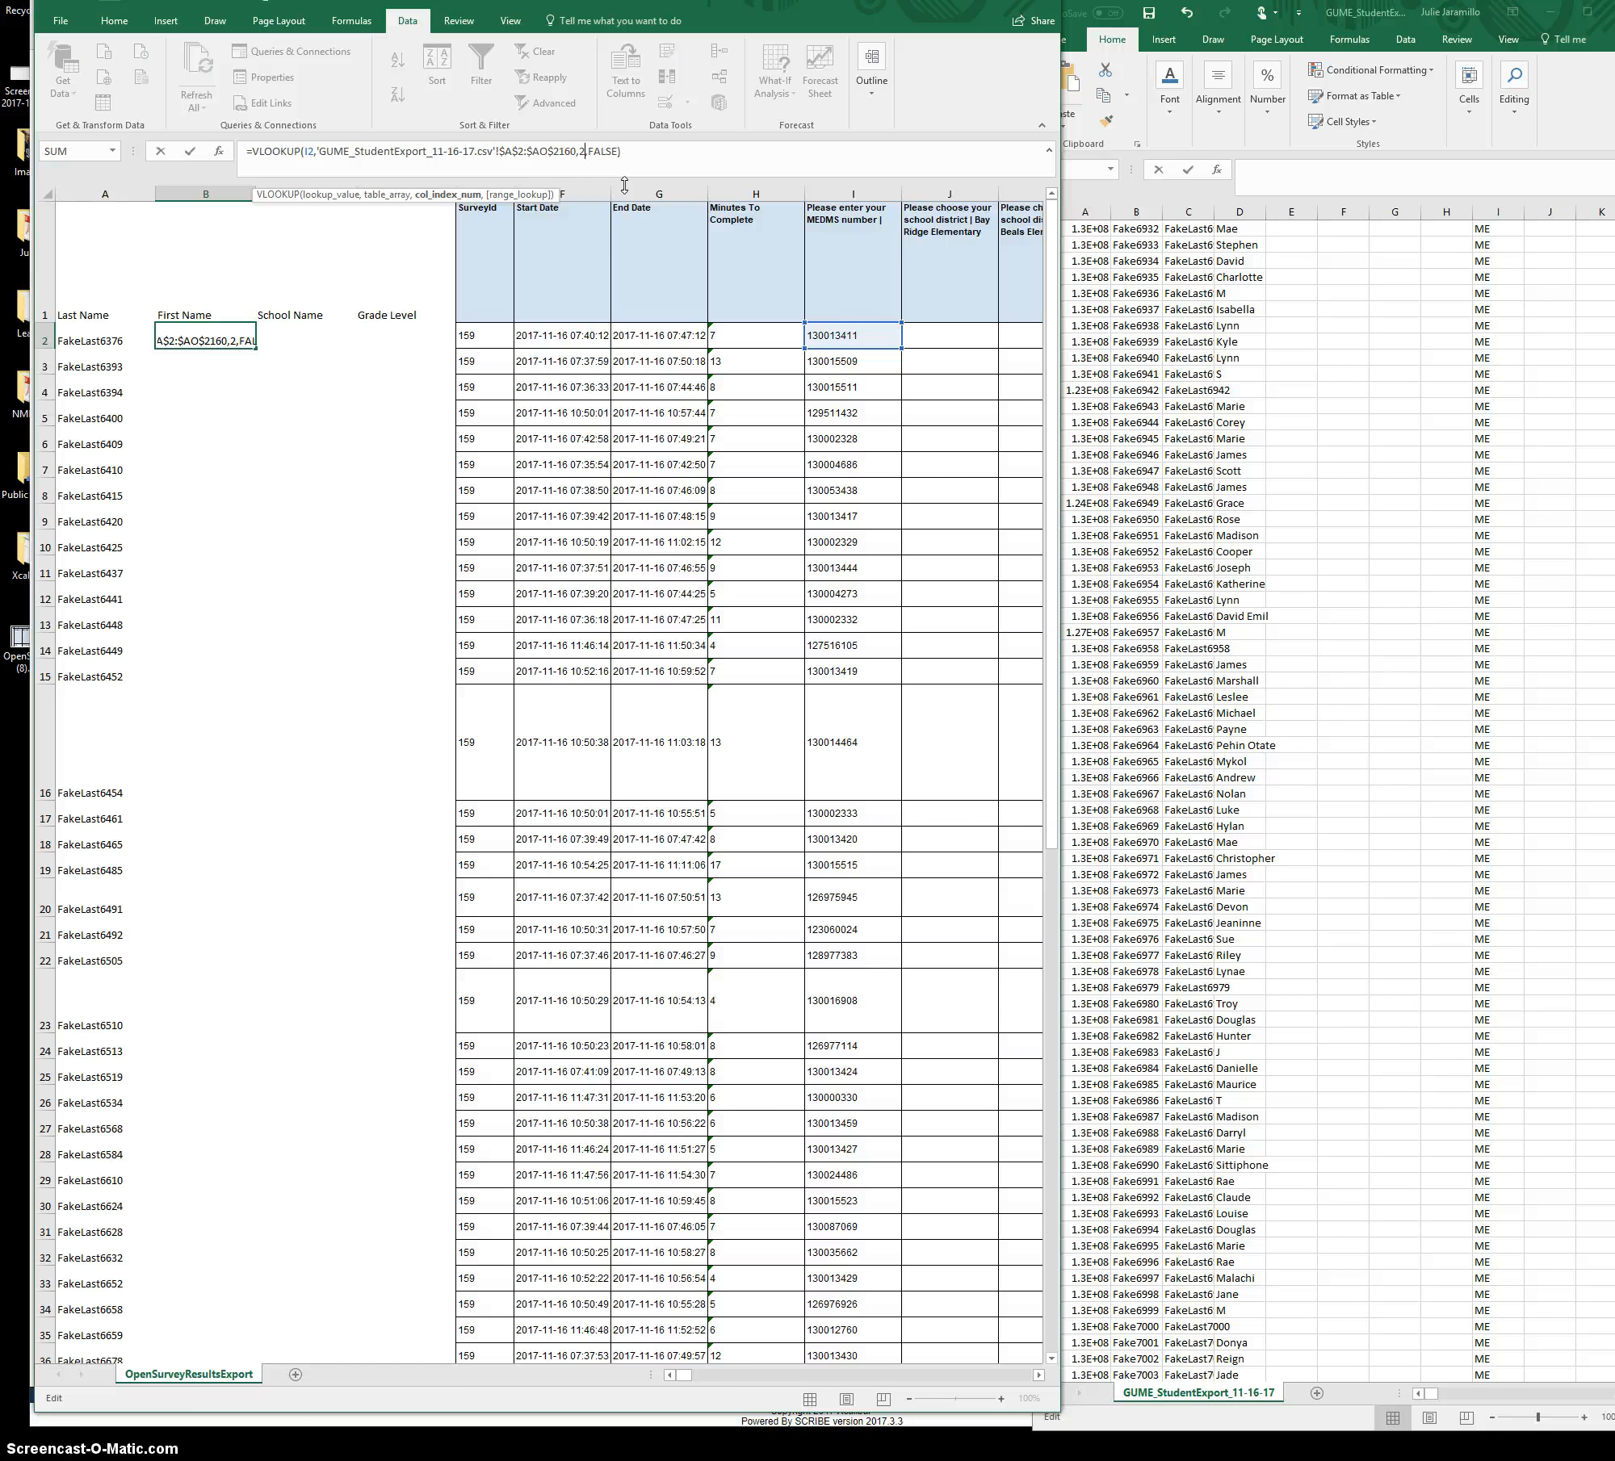
key("Return")
key("Up")
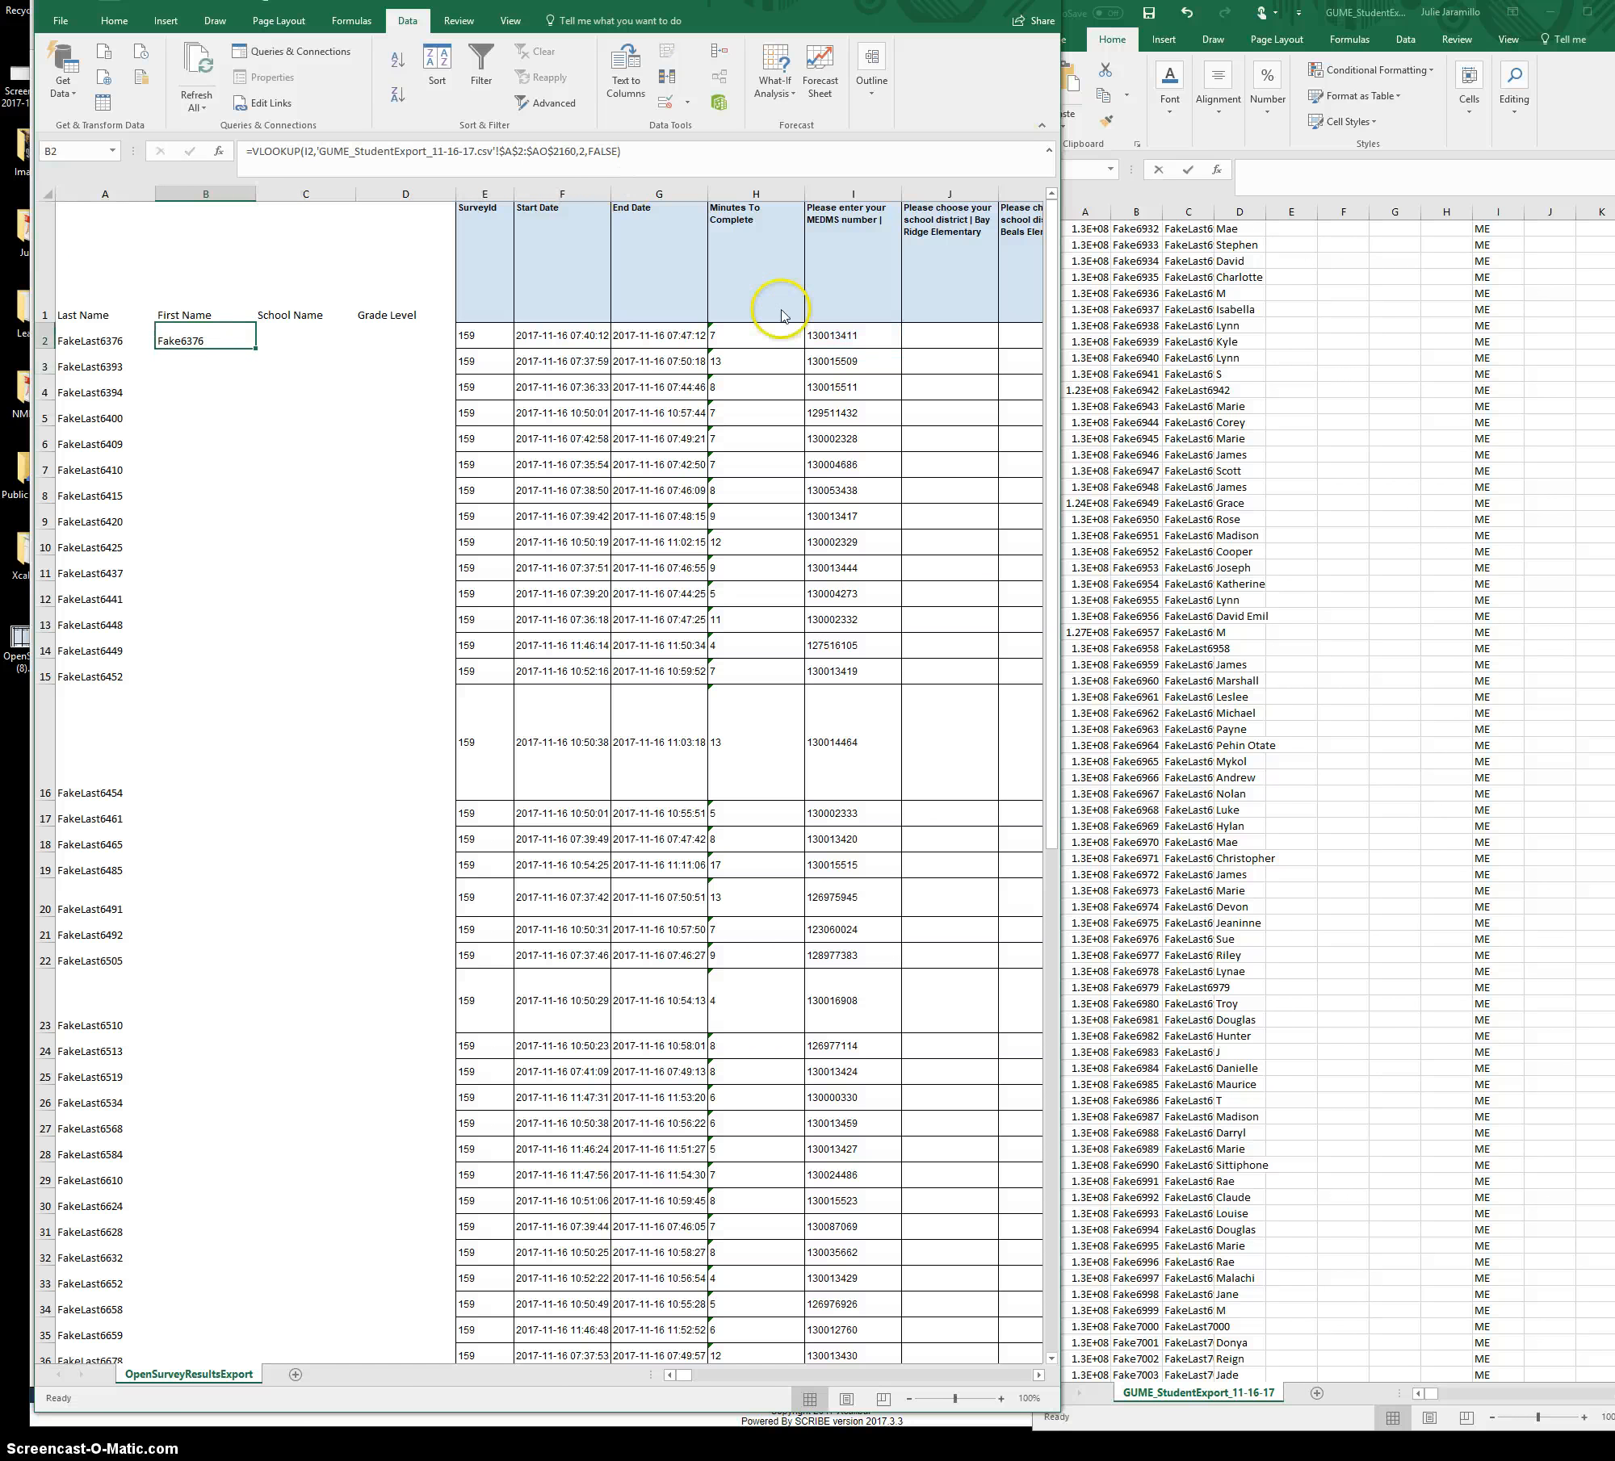
double_click(253, 349)
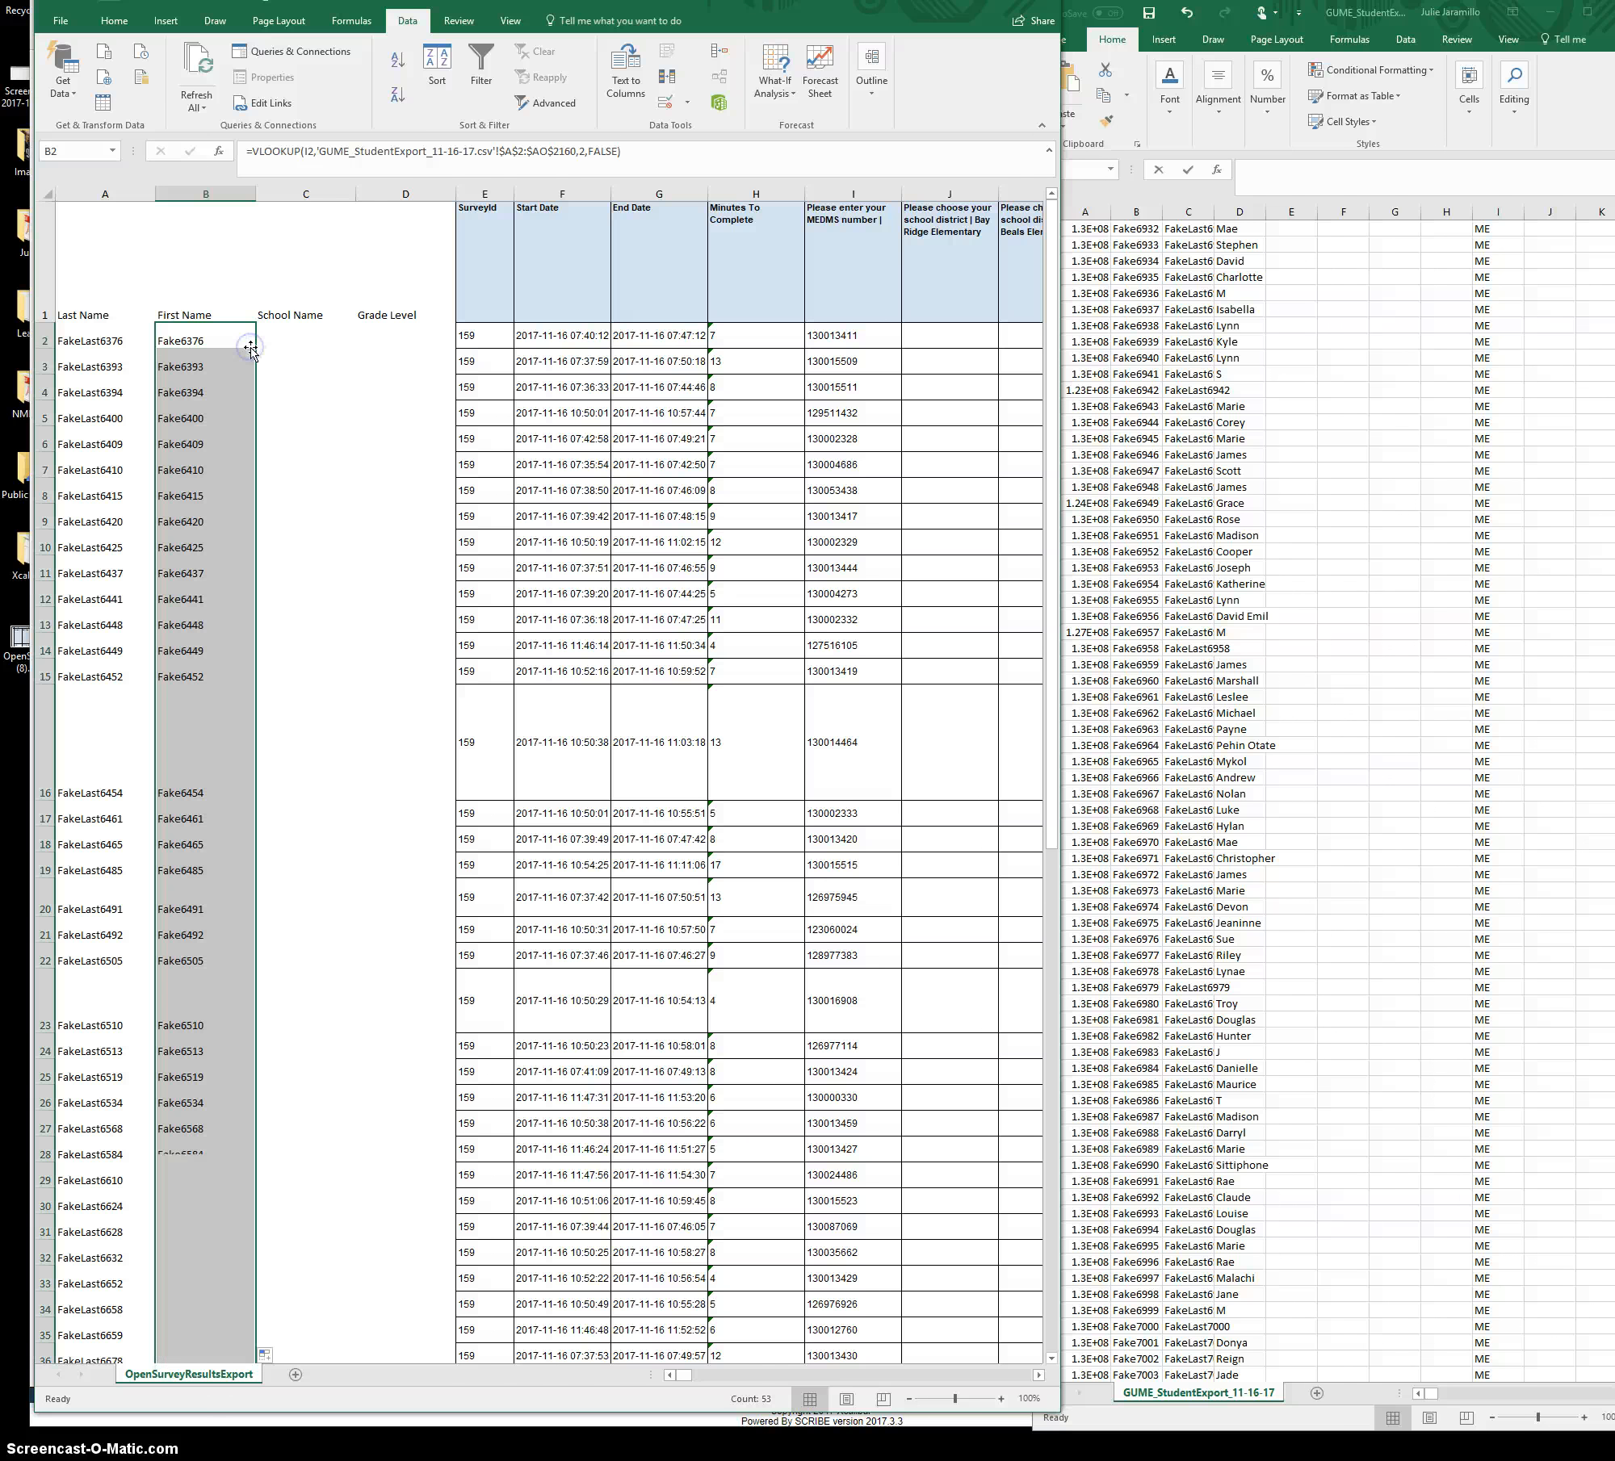
- Paste the VLOOKUP formula into C2 with column index 35 and fill it down the School Name column
left_click(301, 334)
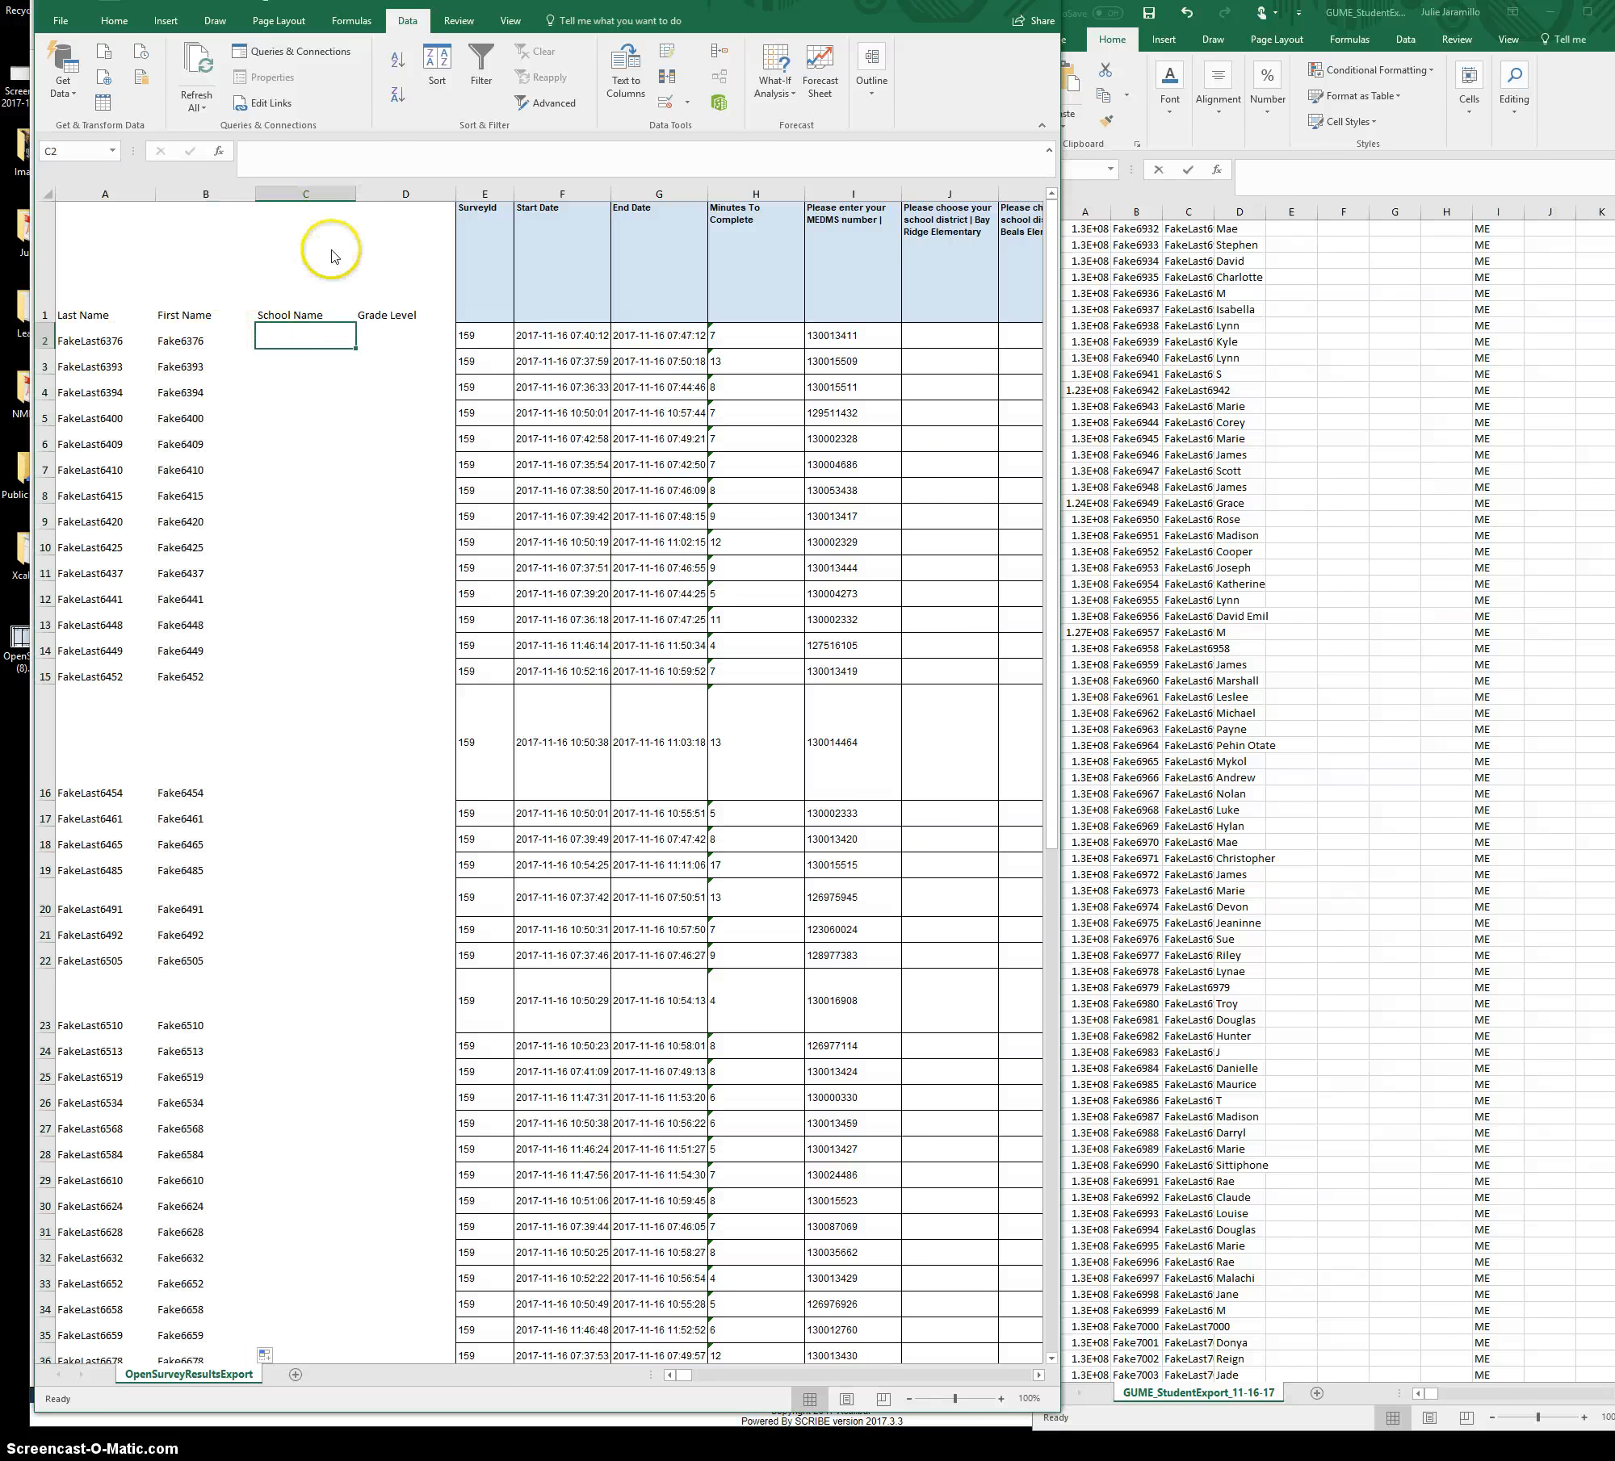
left_click(315, 155)
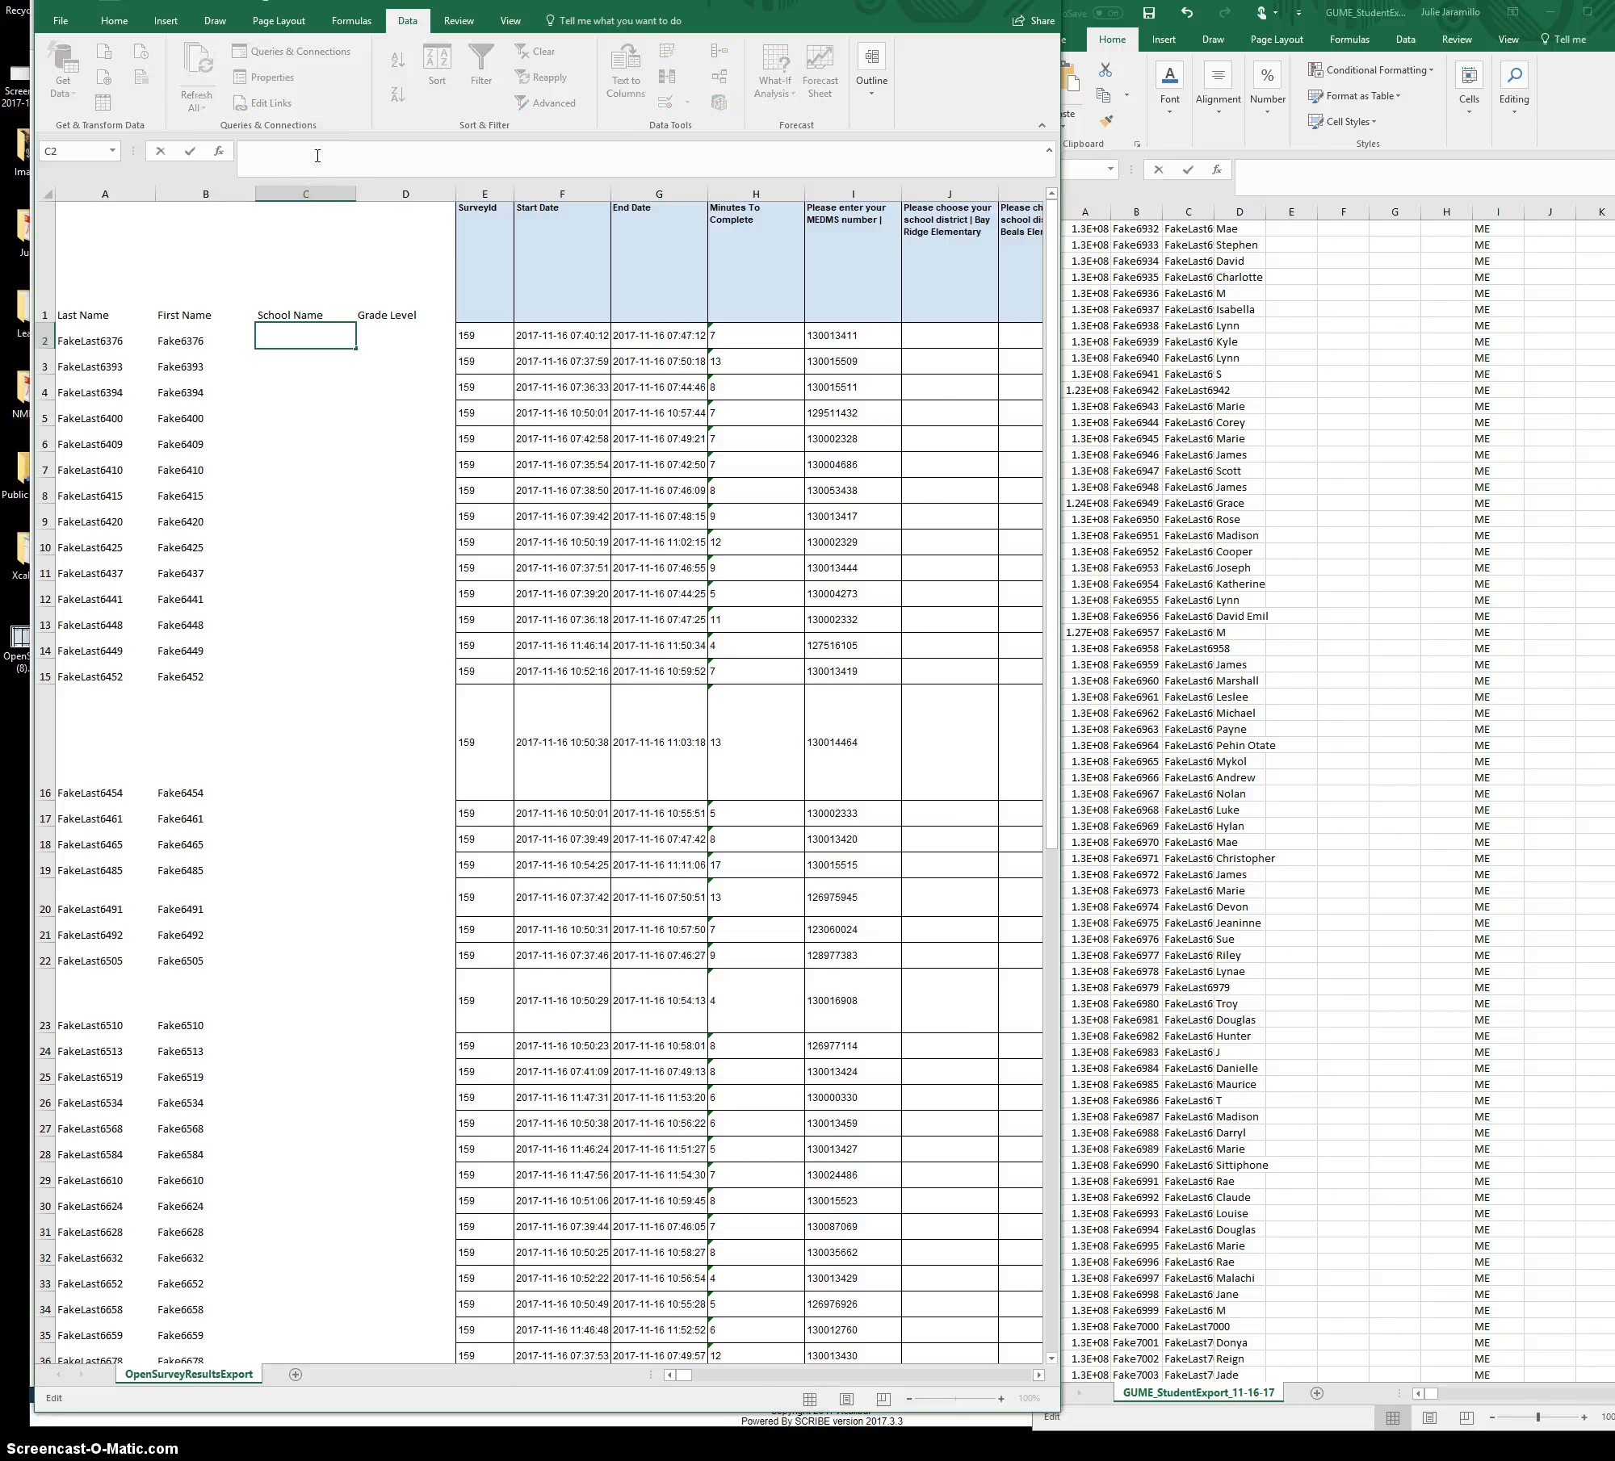
right_click(317, 155)
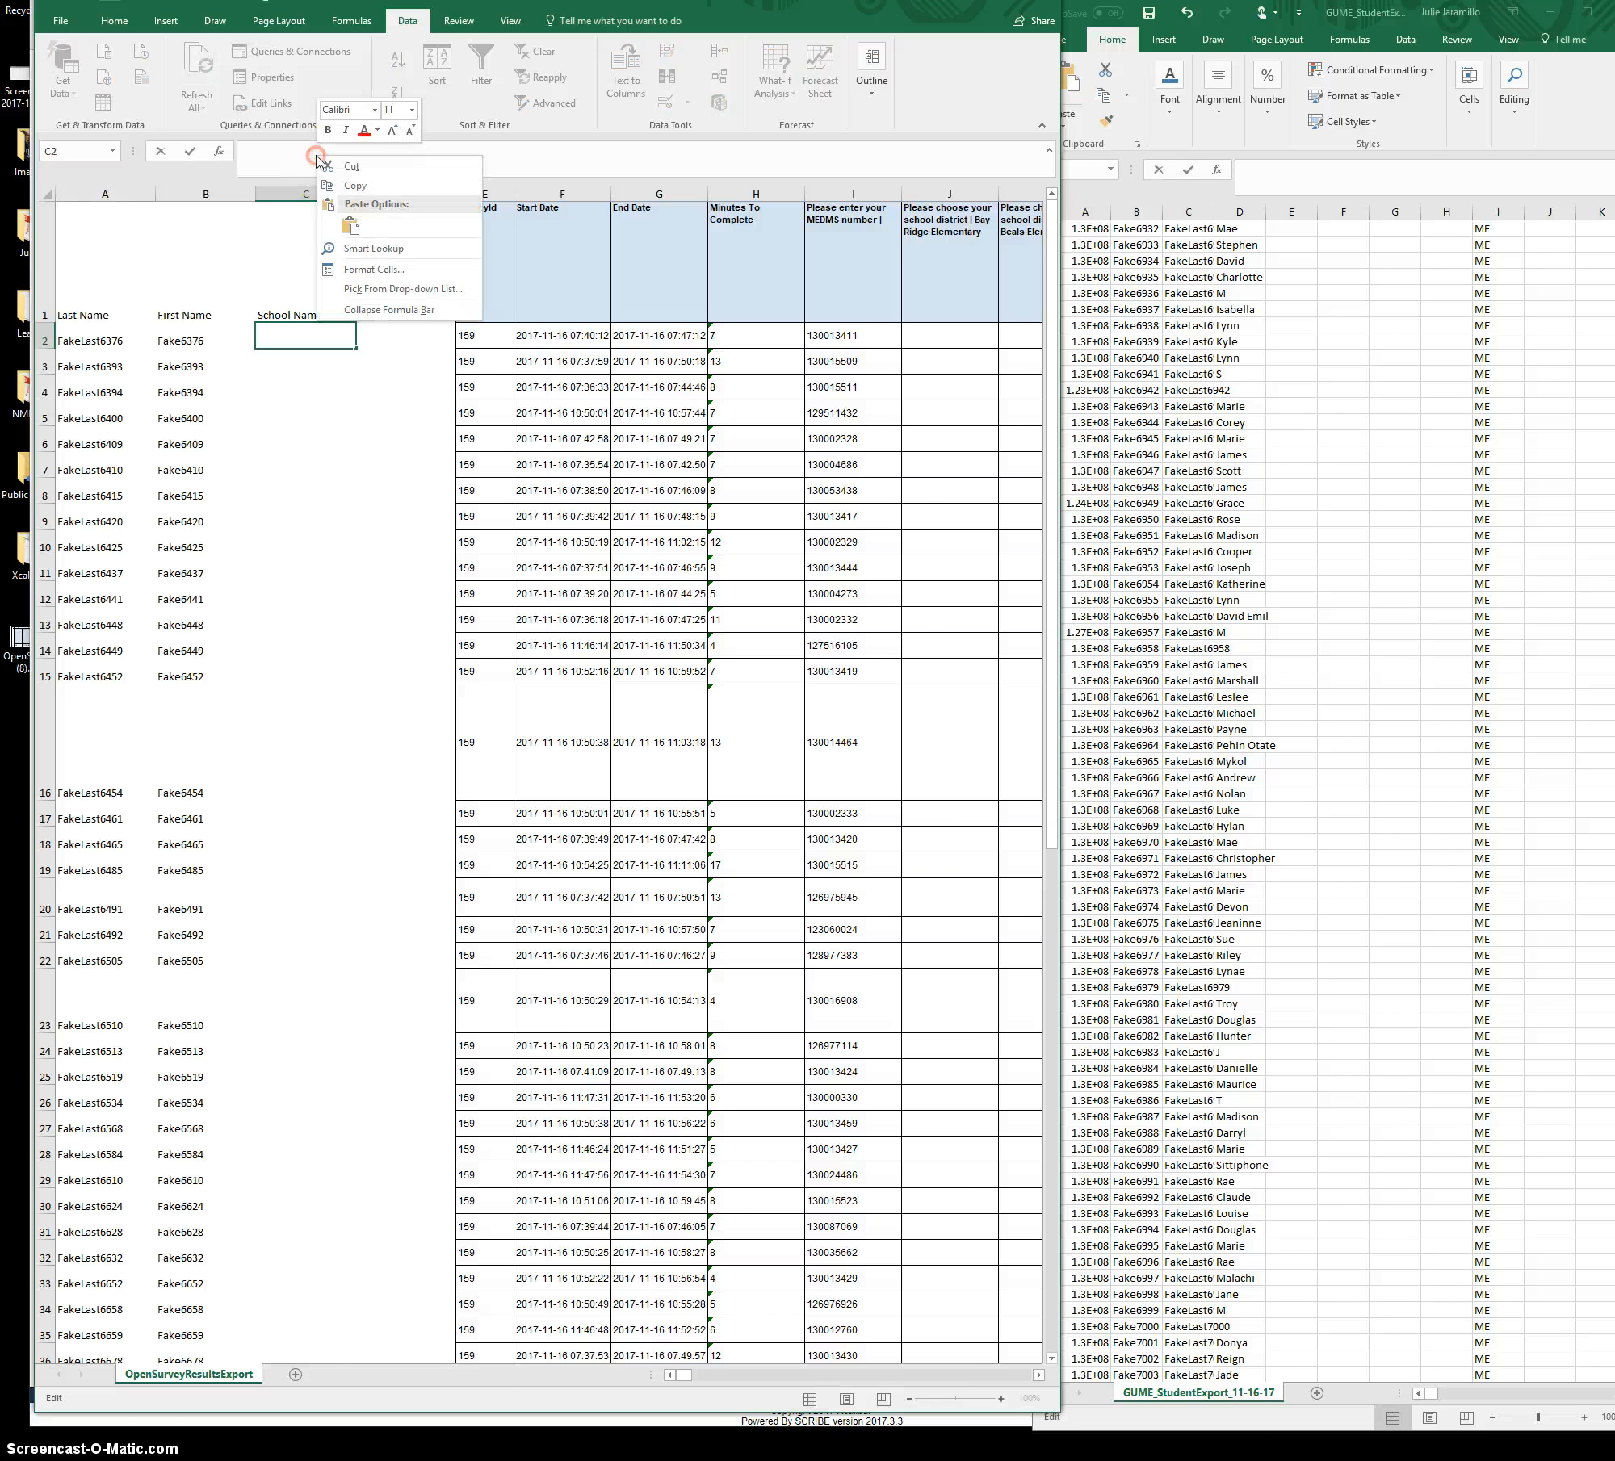
left_click(351, 224)
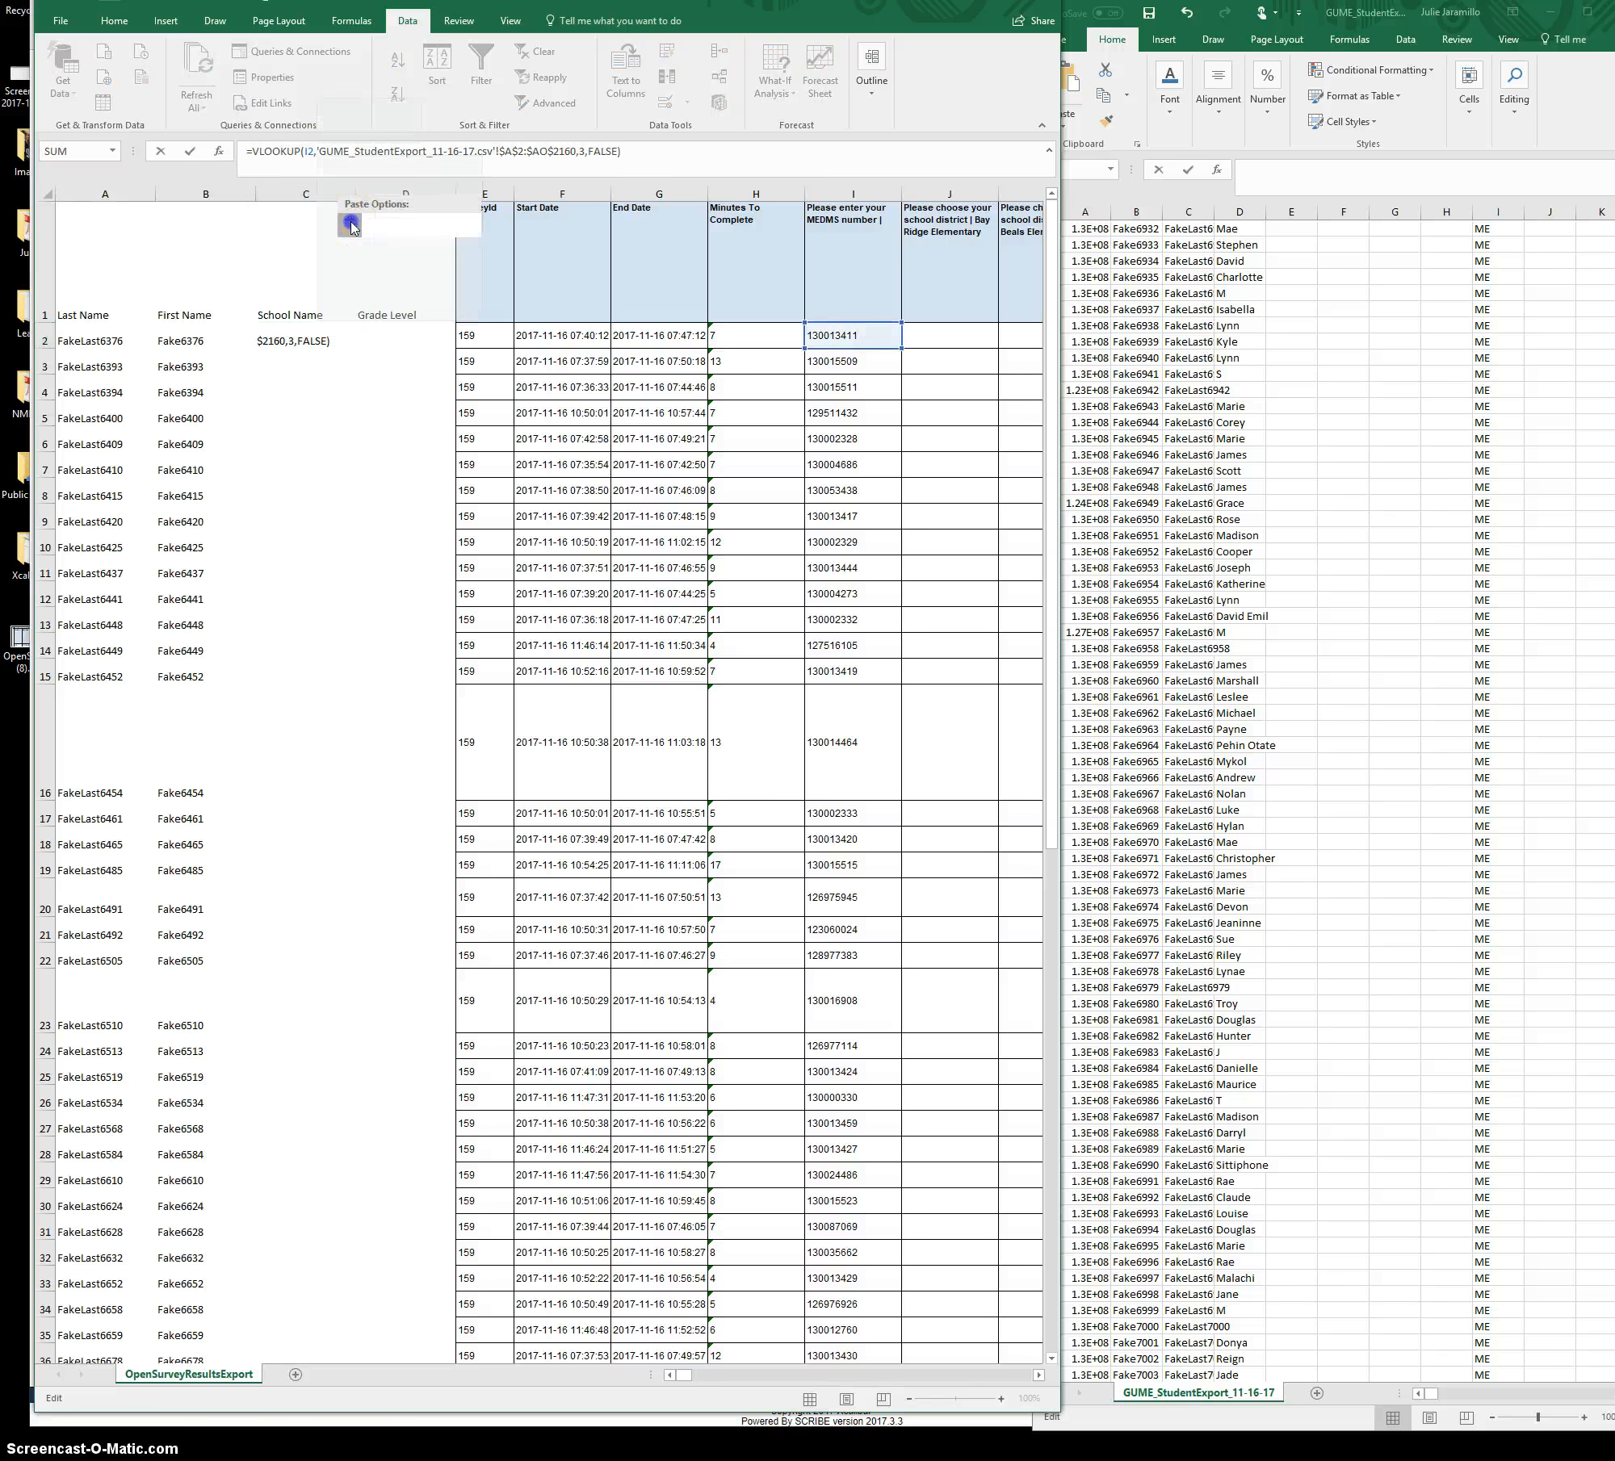
left_click(587, 149)
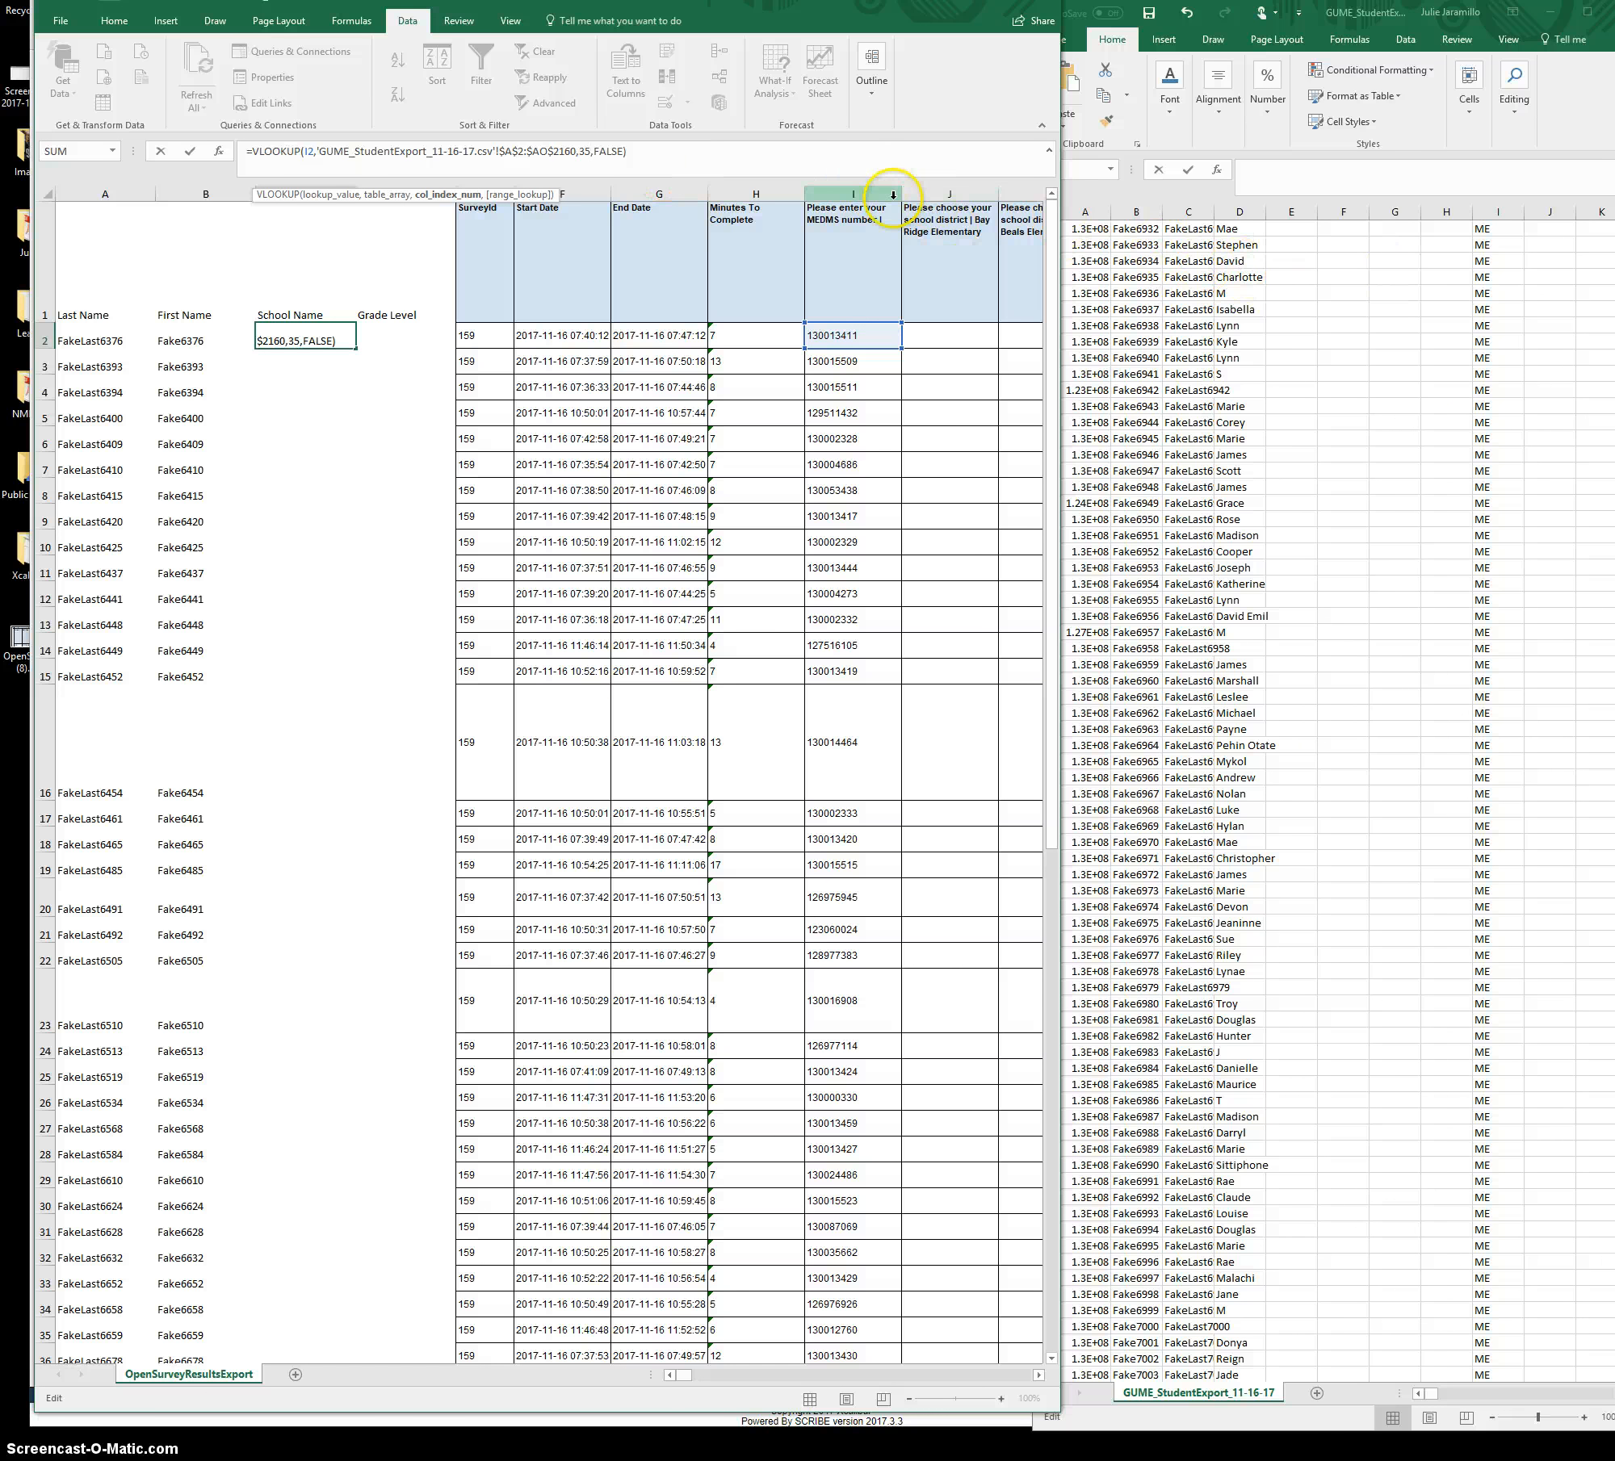
key("Return")
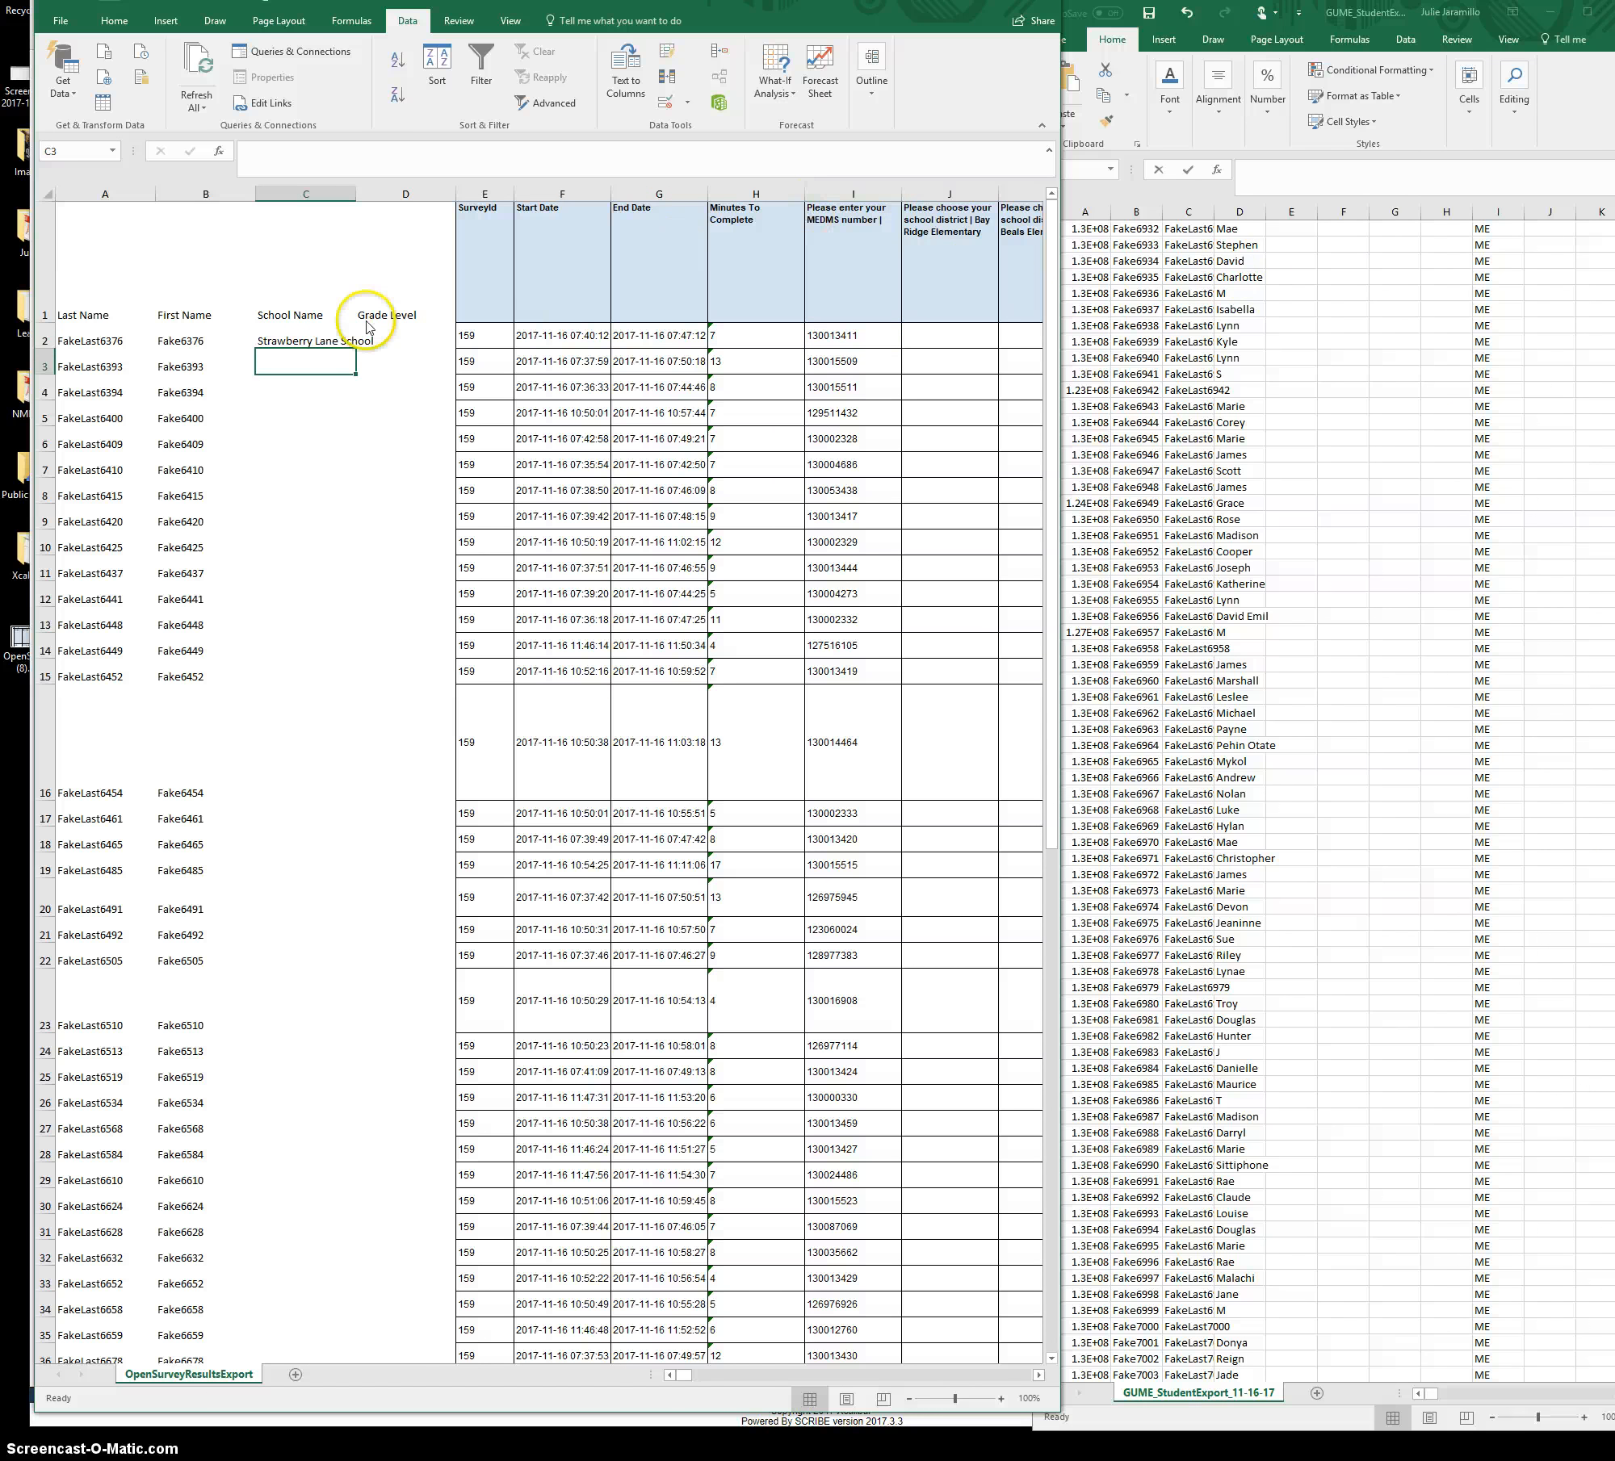
left_click(319, 335)
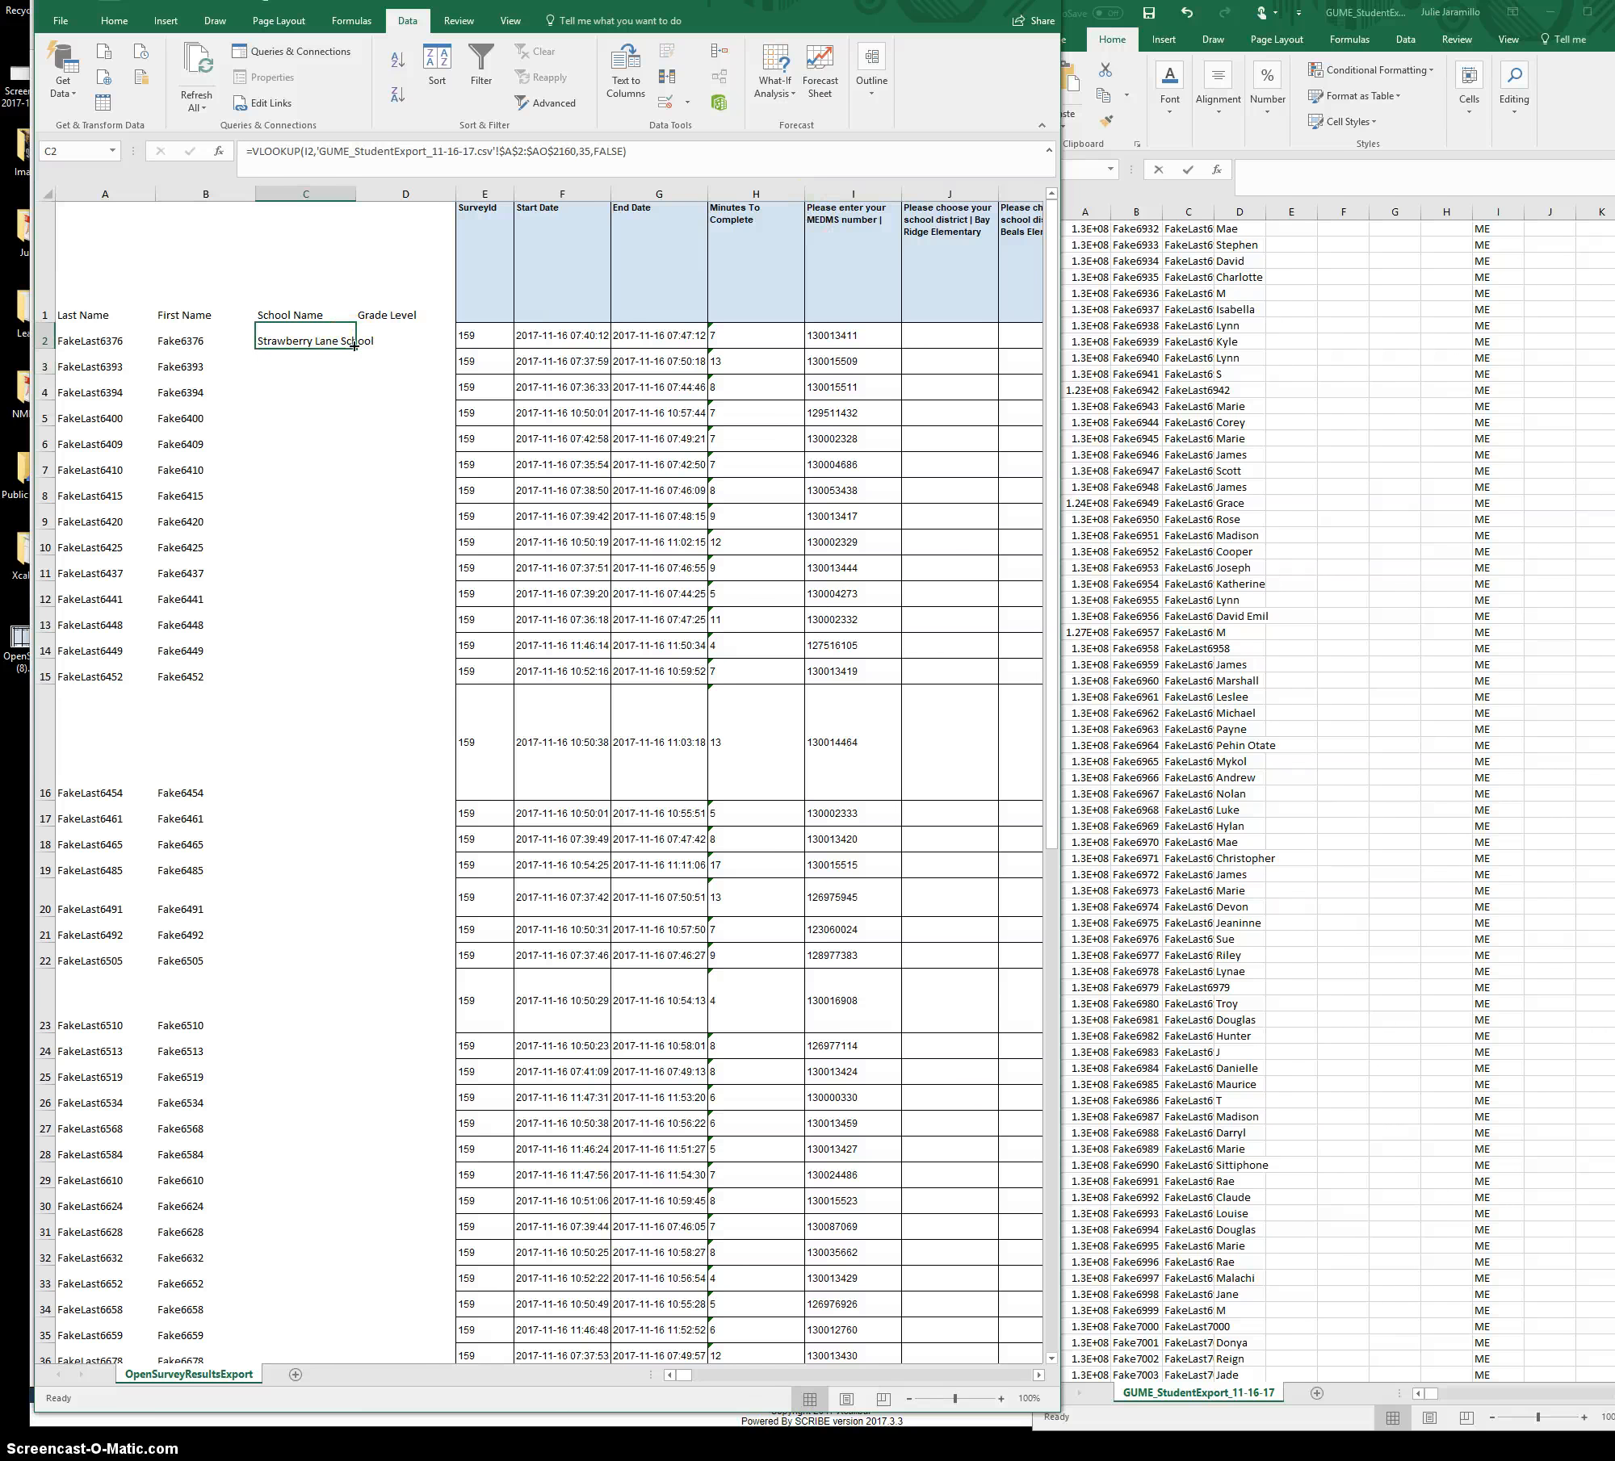
double_click(354, 345)
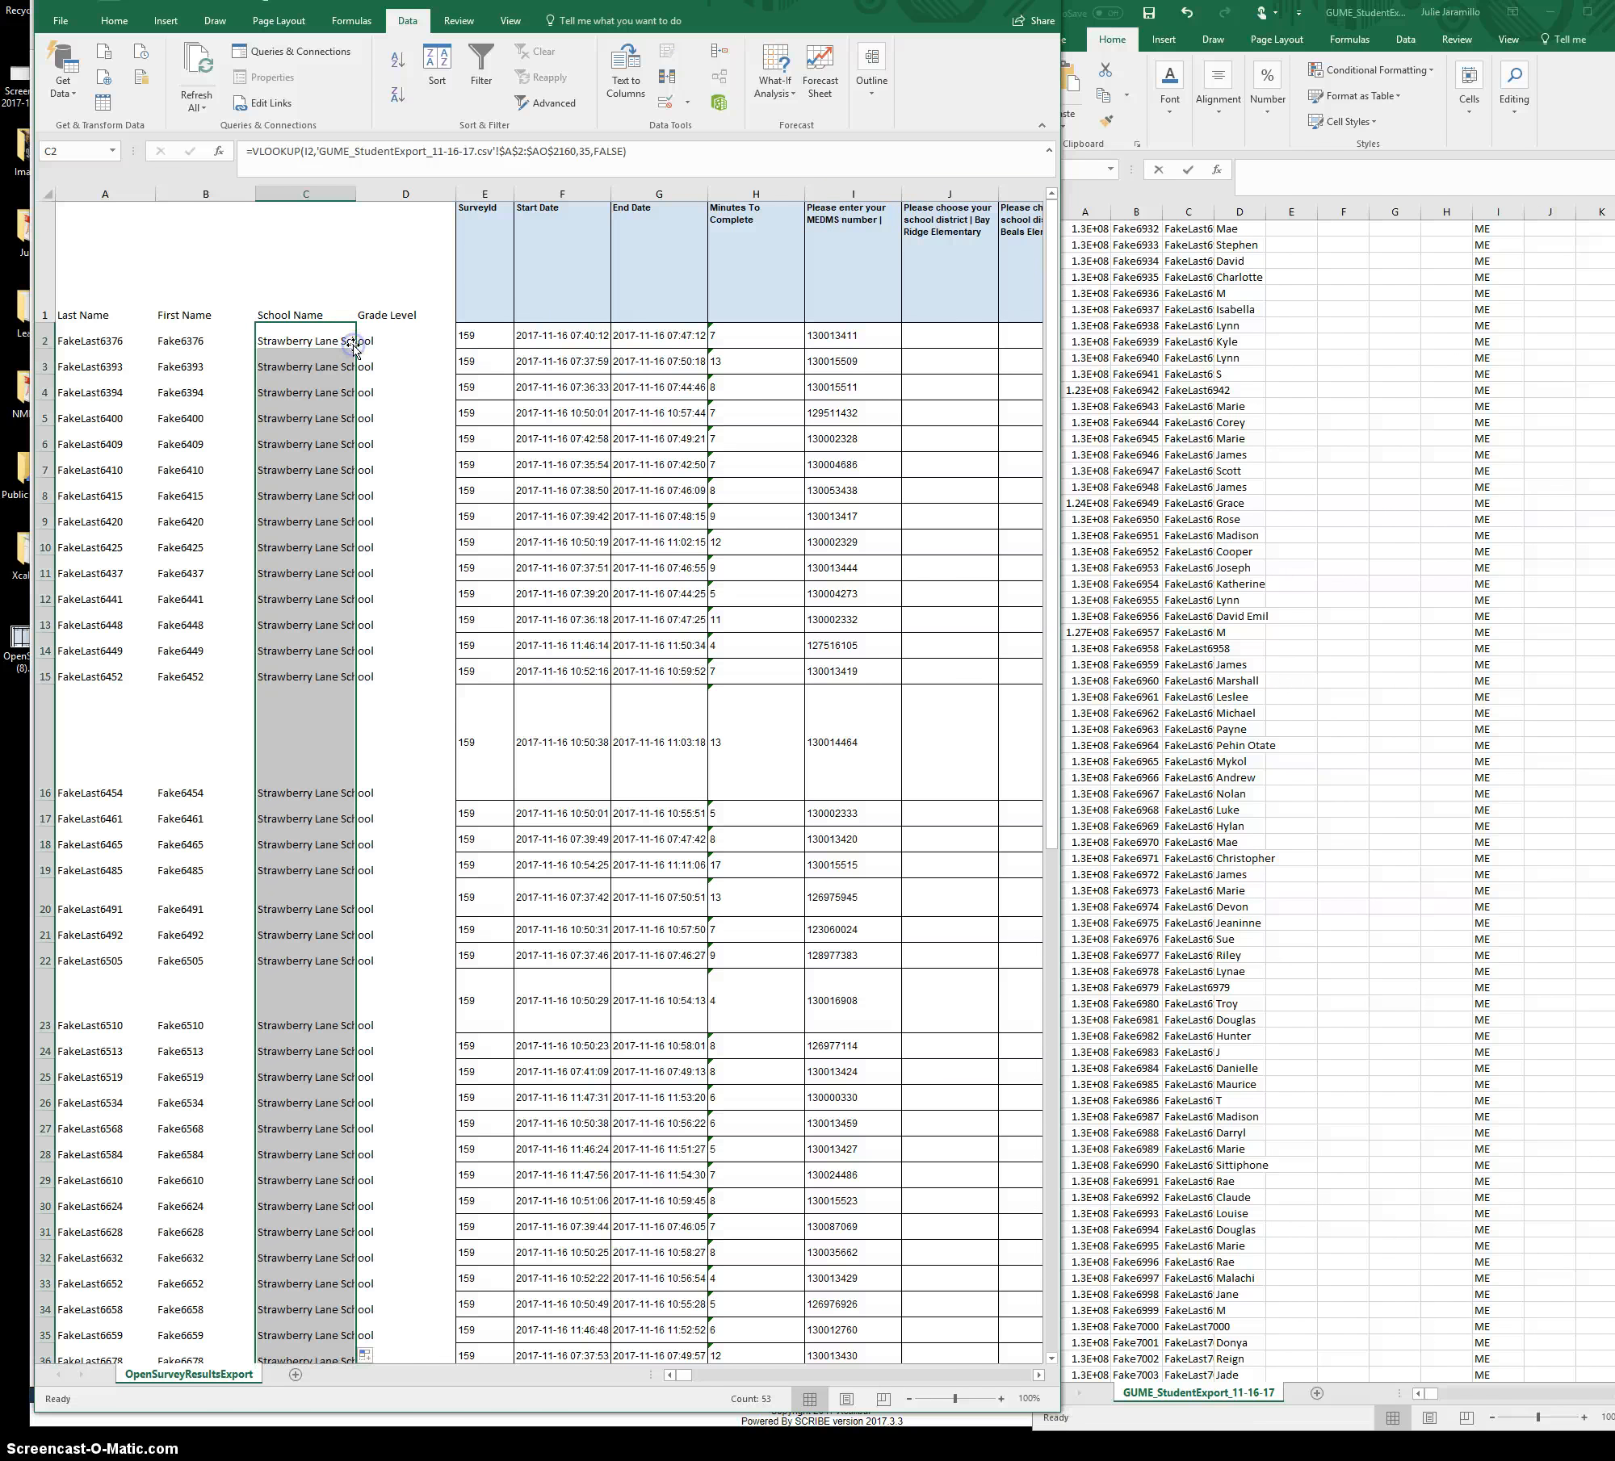
- Paste the VLOOKUP formula into D2 with column index 41 and fill it down the Grade Level column
left_click(400, 343)
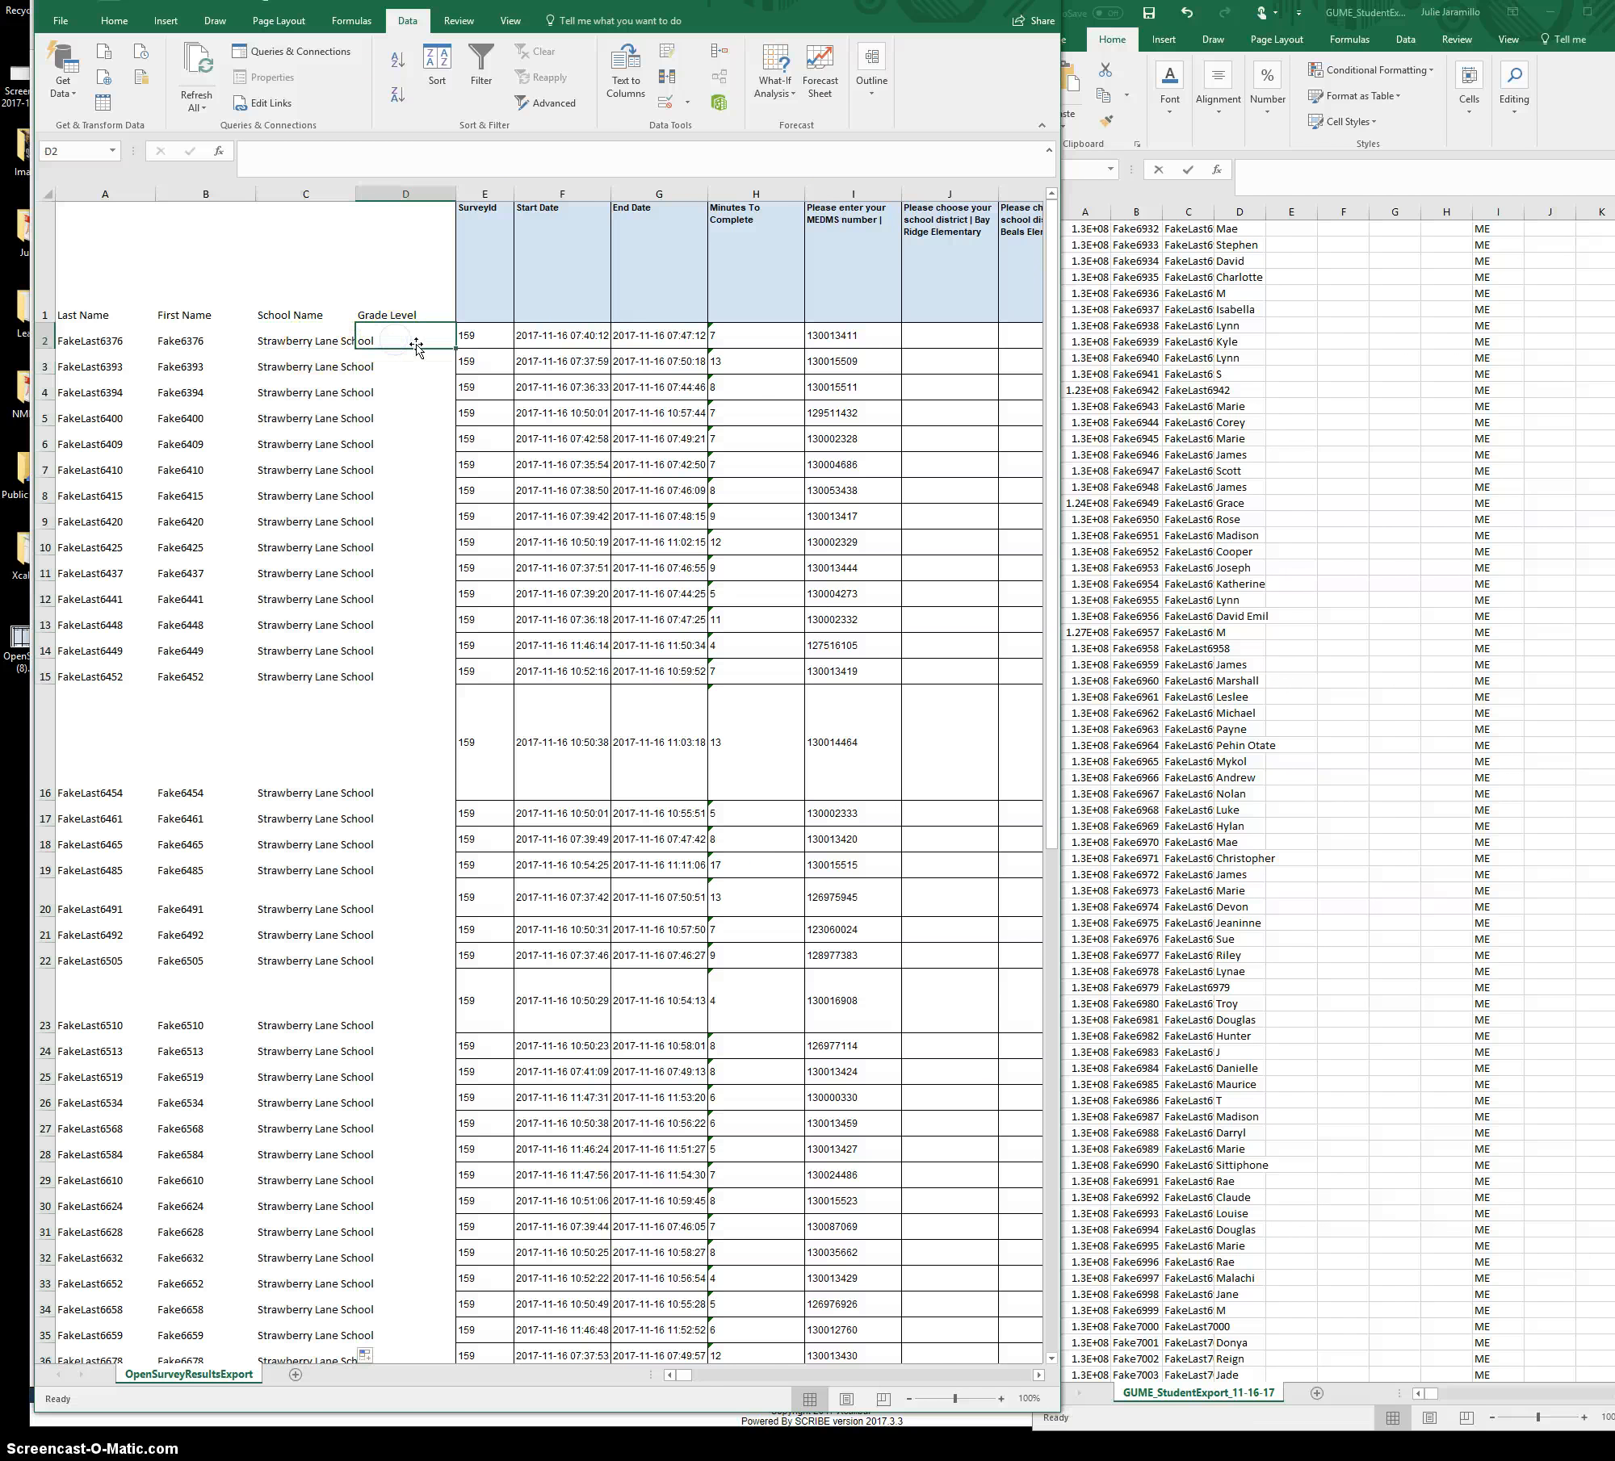
right_click(331, 158)
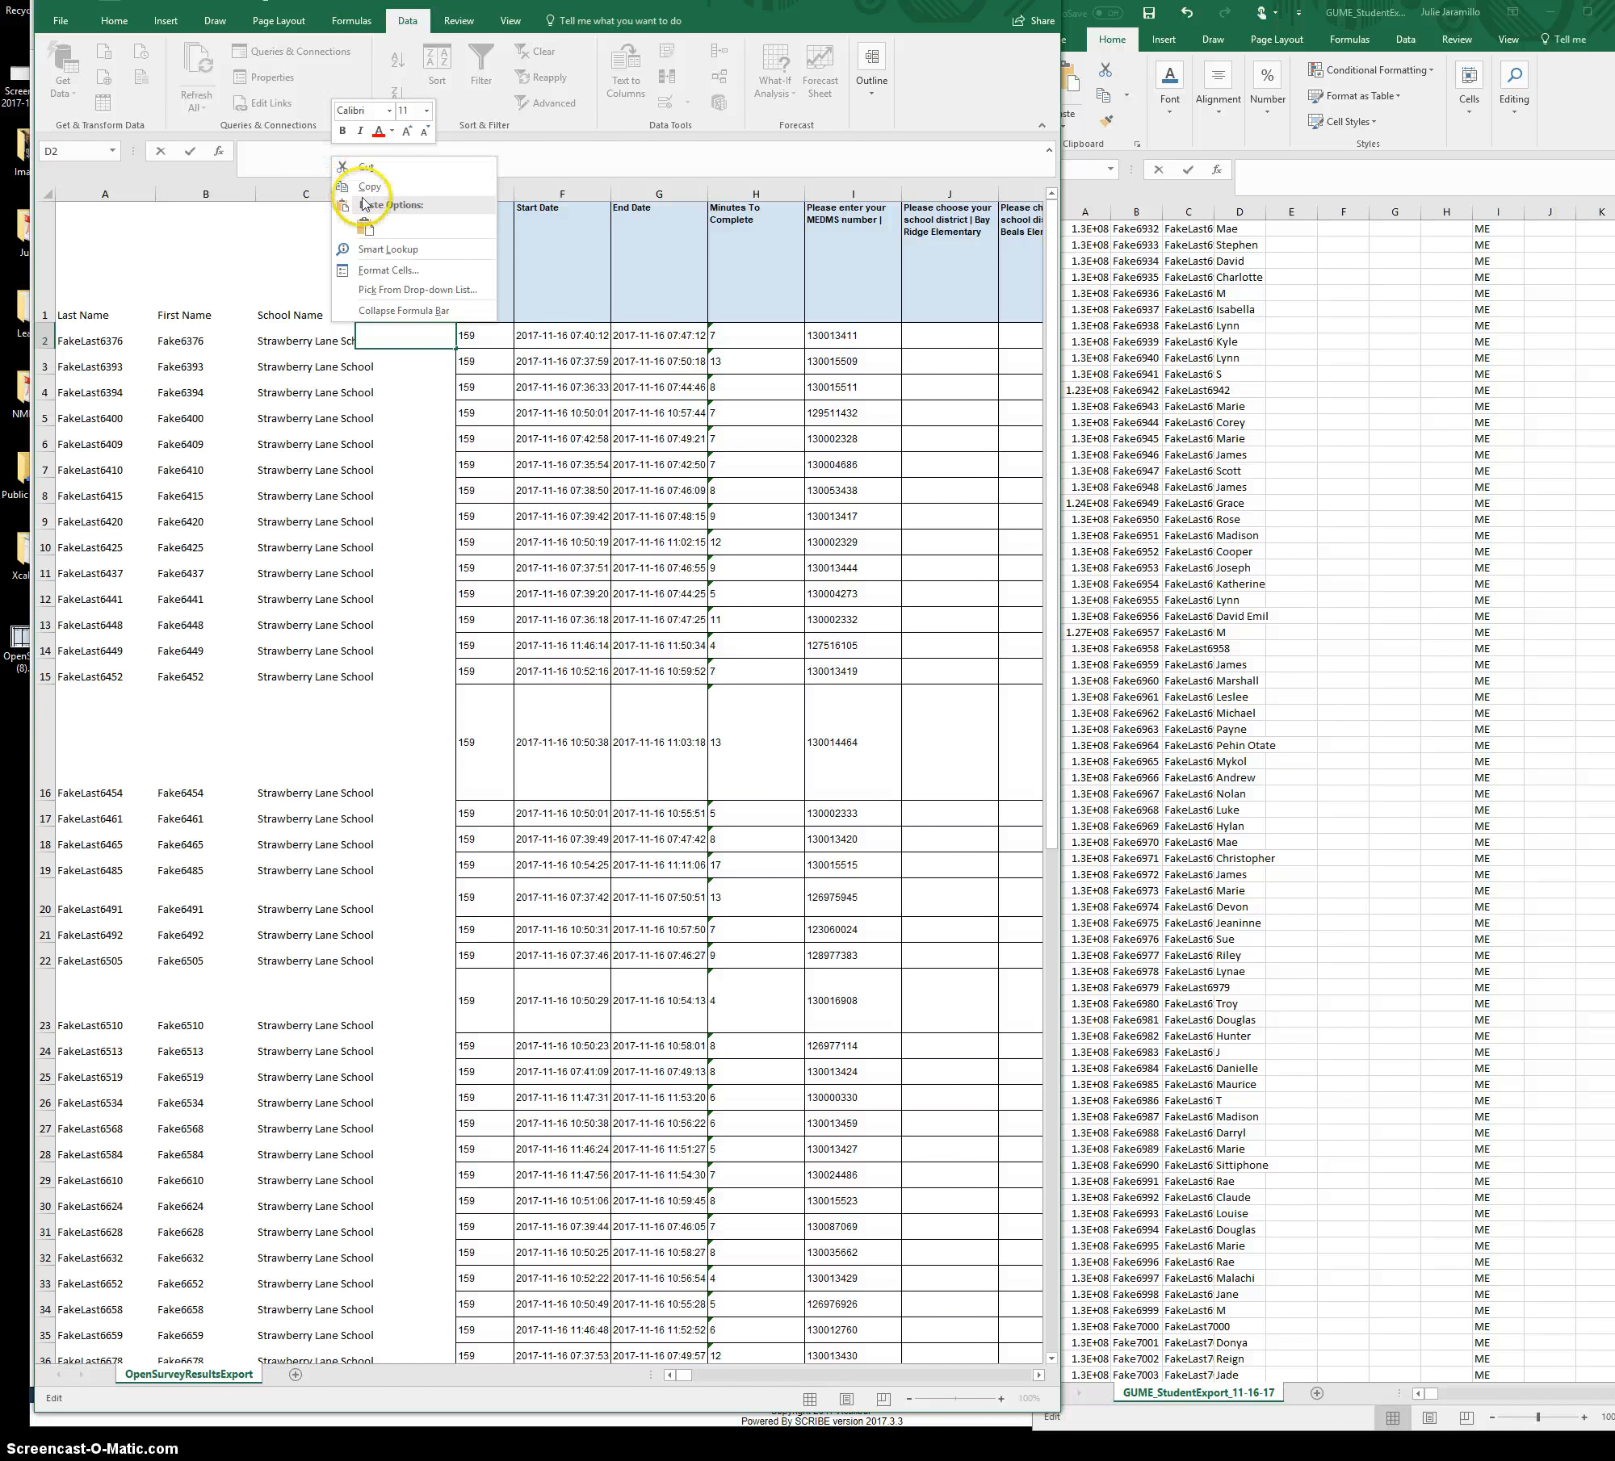
left_click(365, 226)
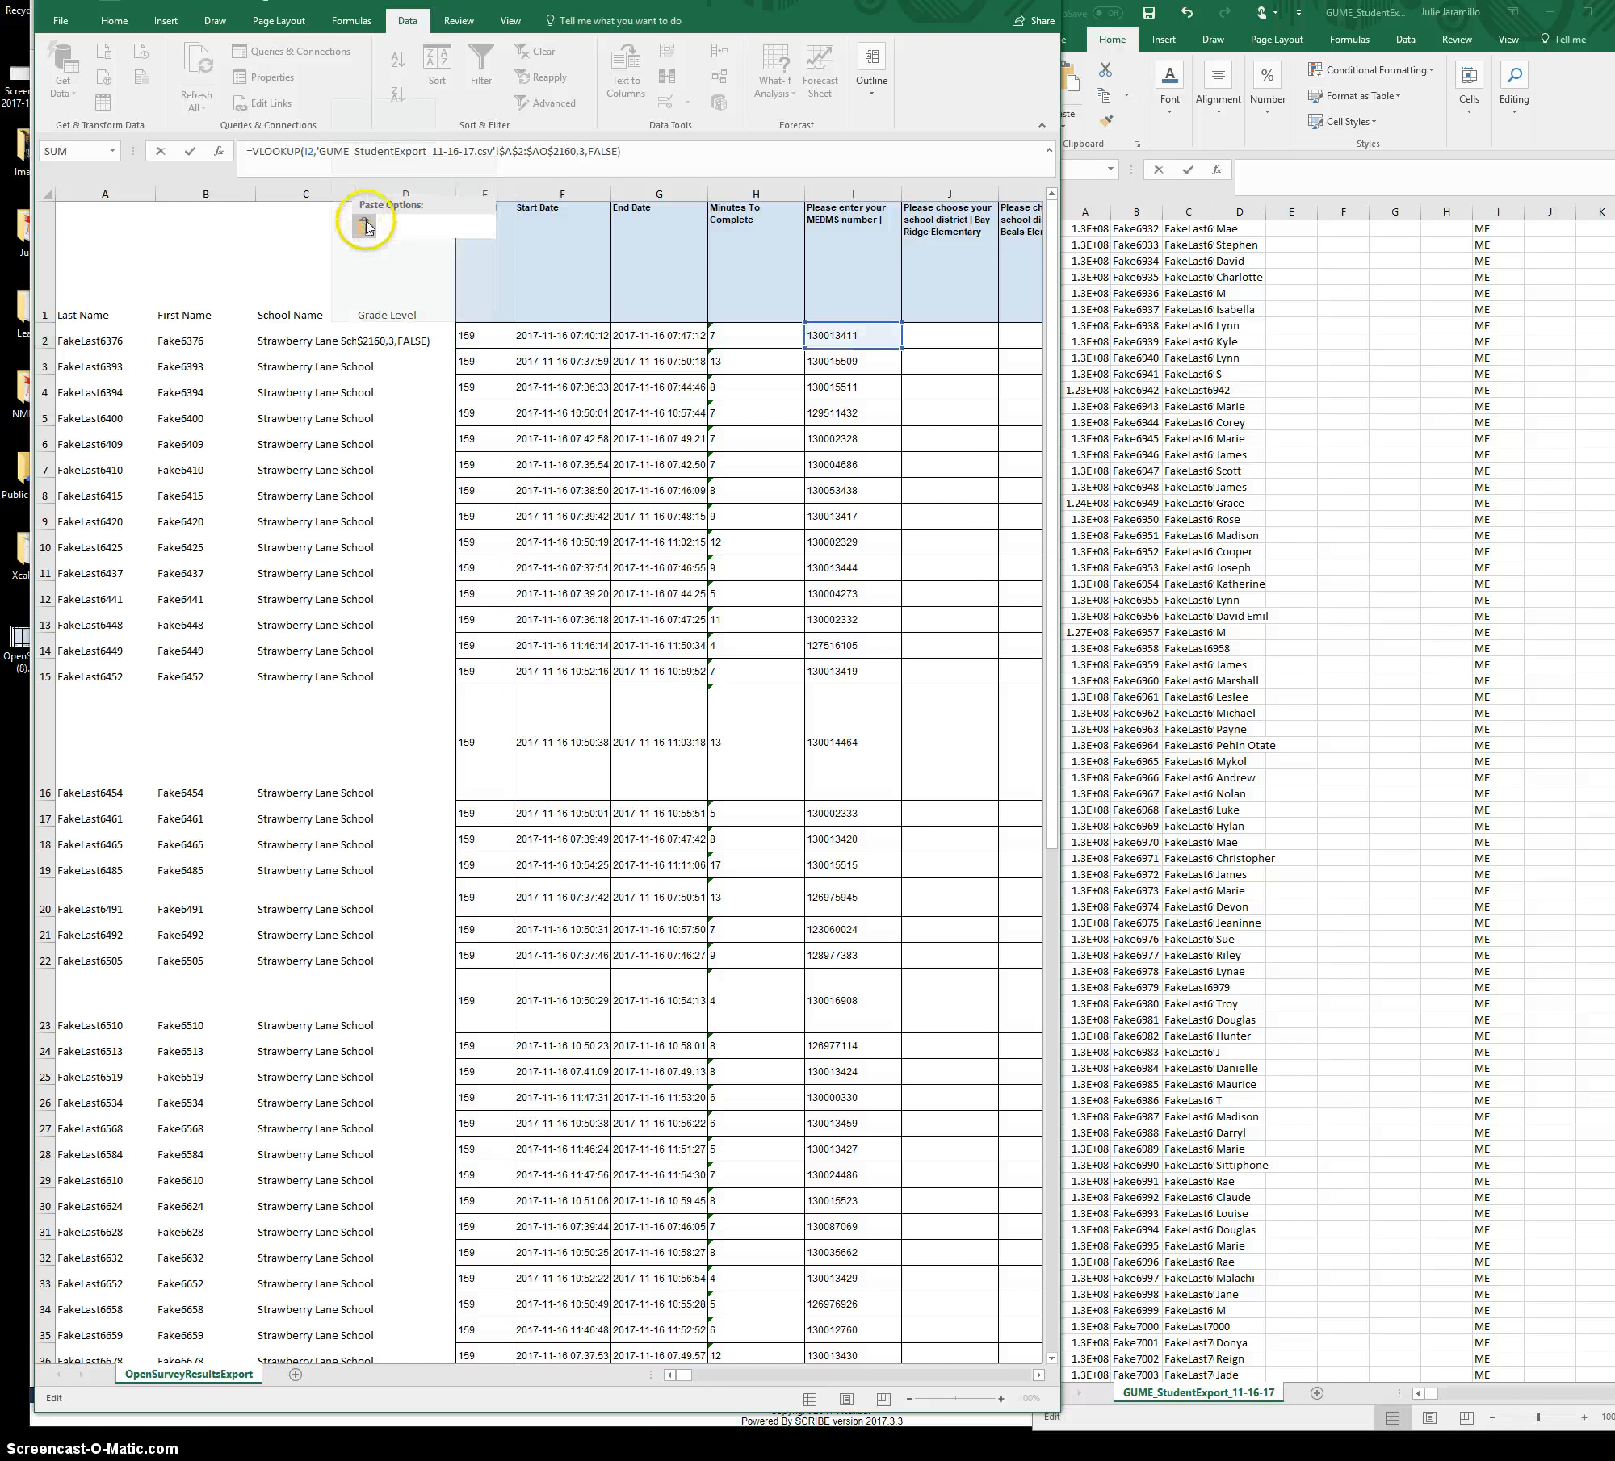
left_click(585, 152)
key("BackSpace")
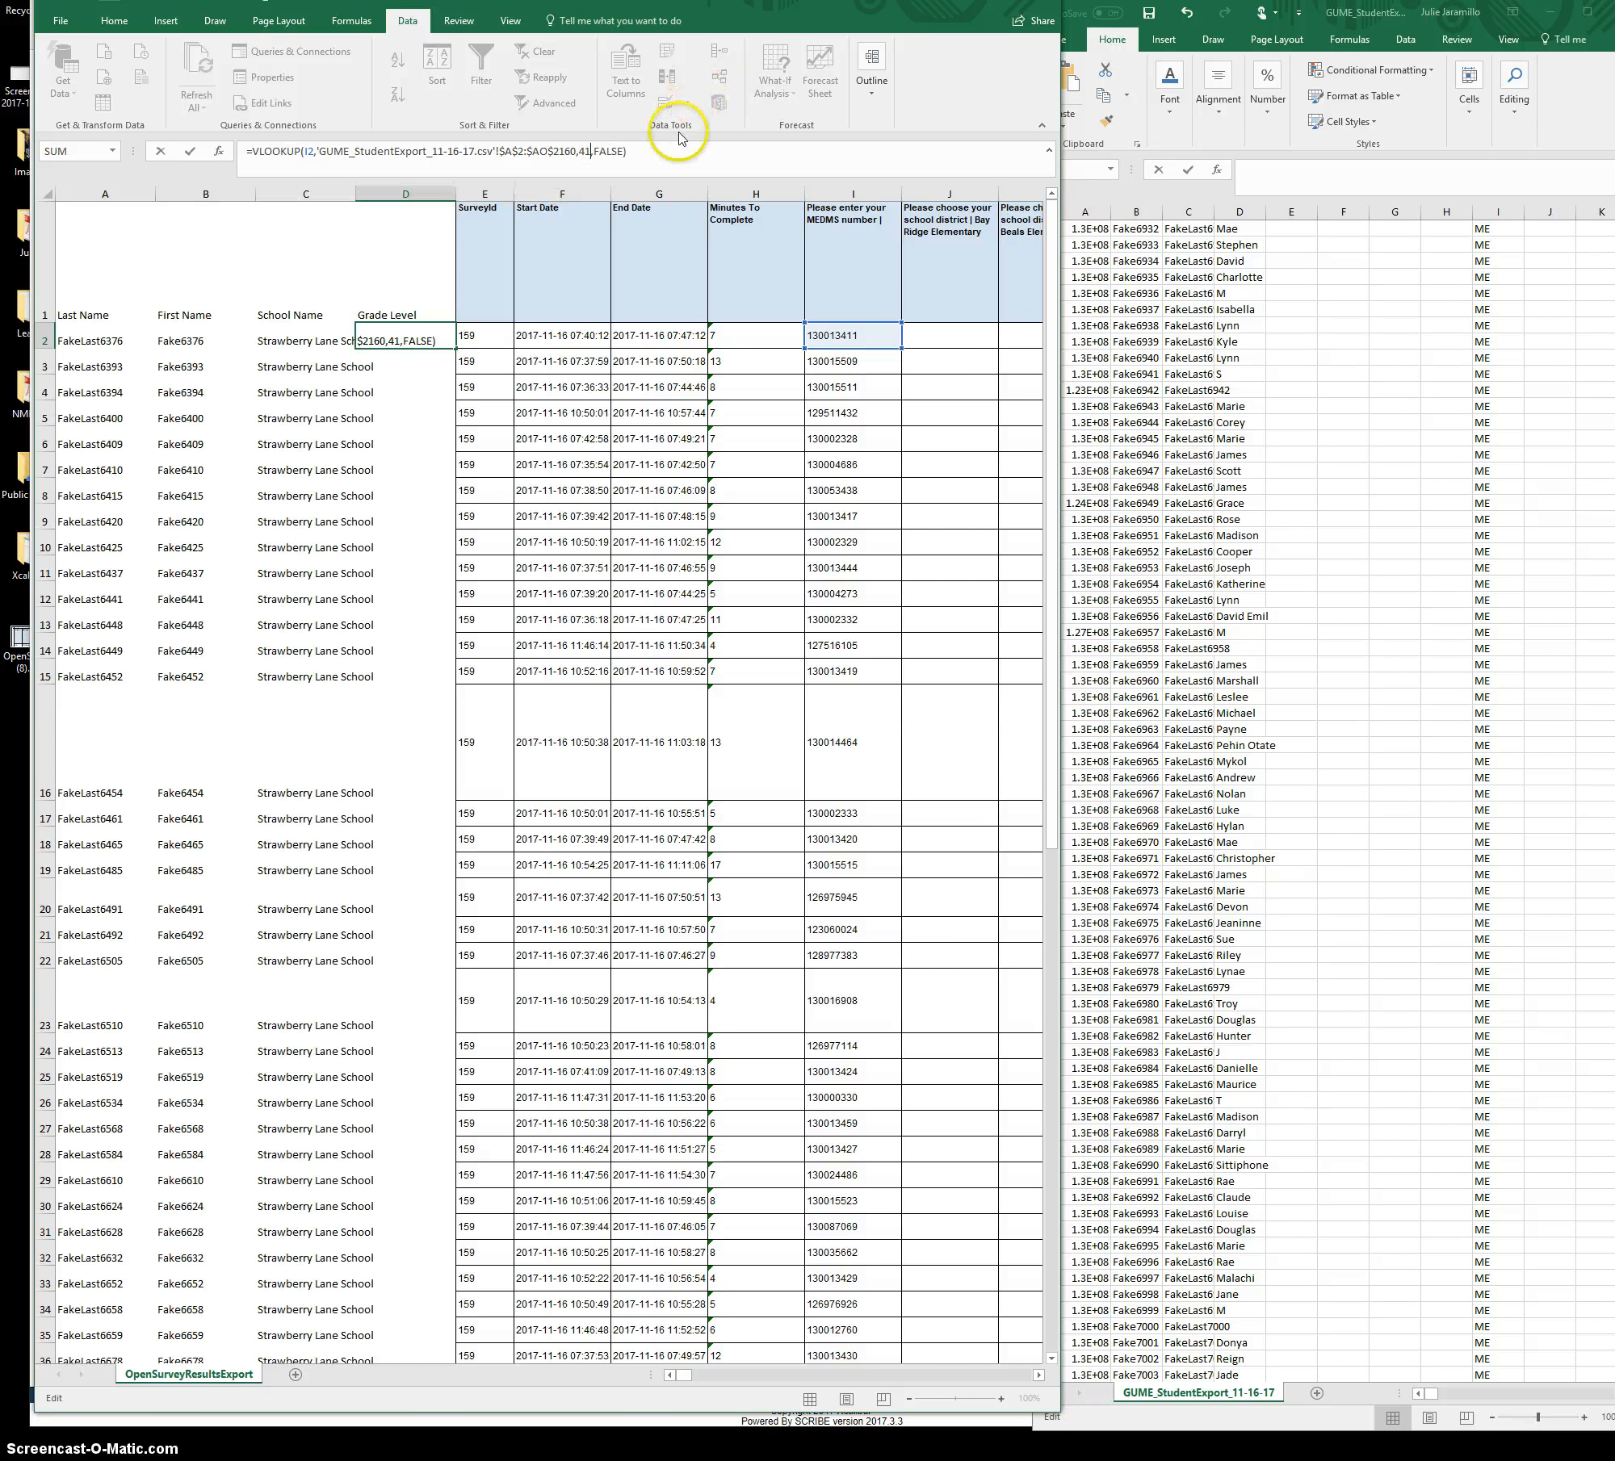
key("Return")
left_click(436, 335)
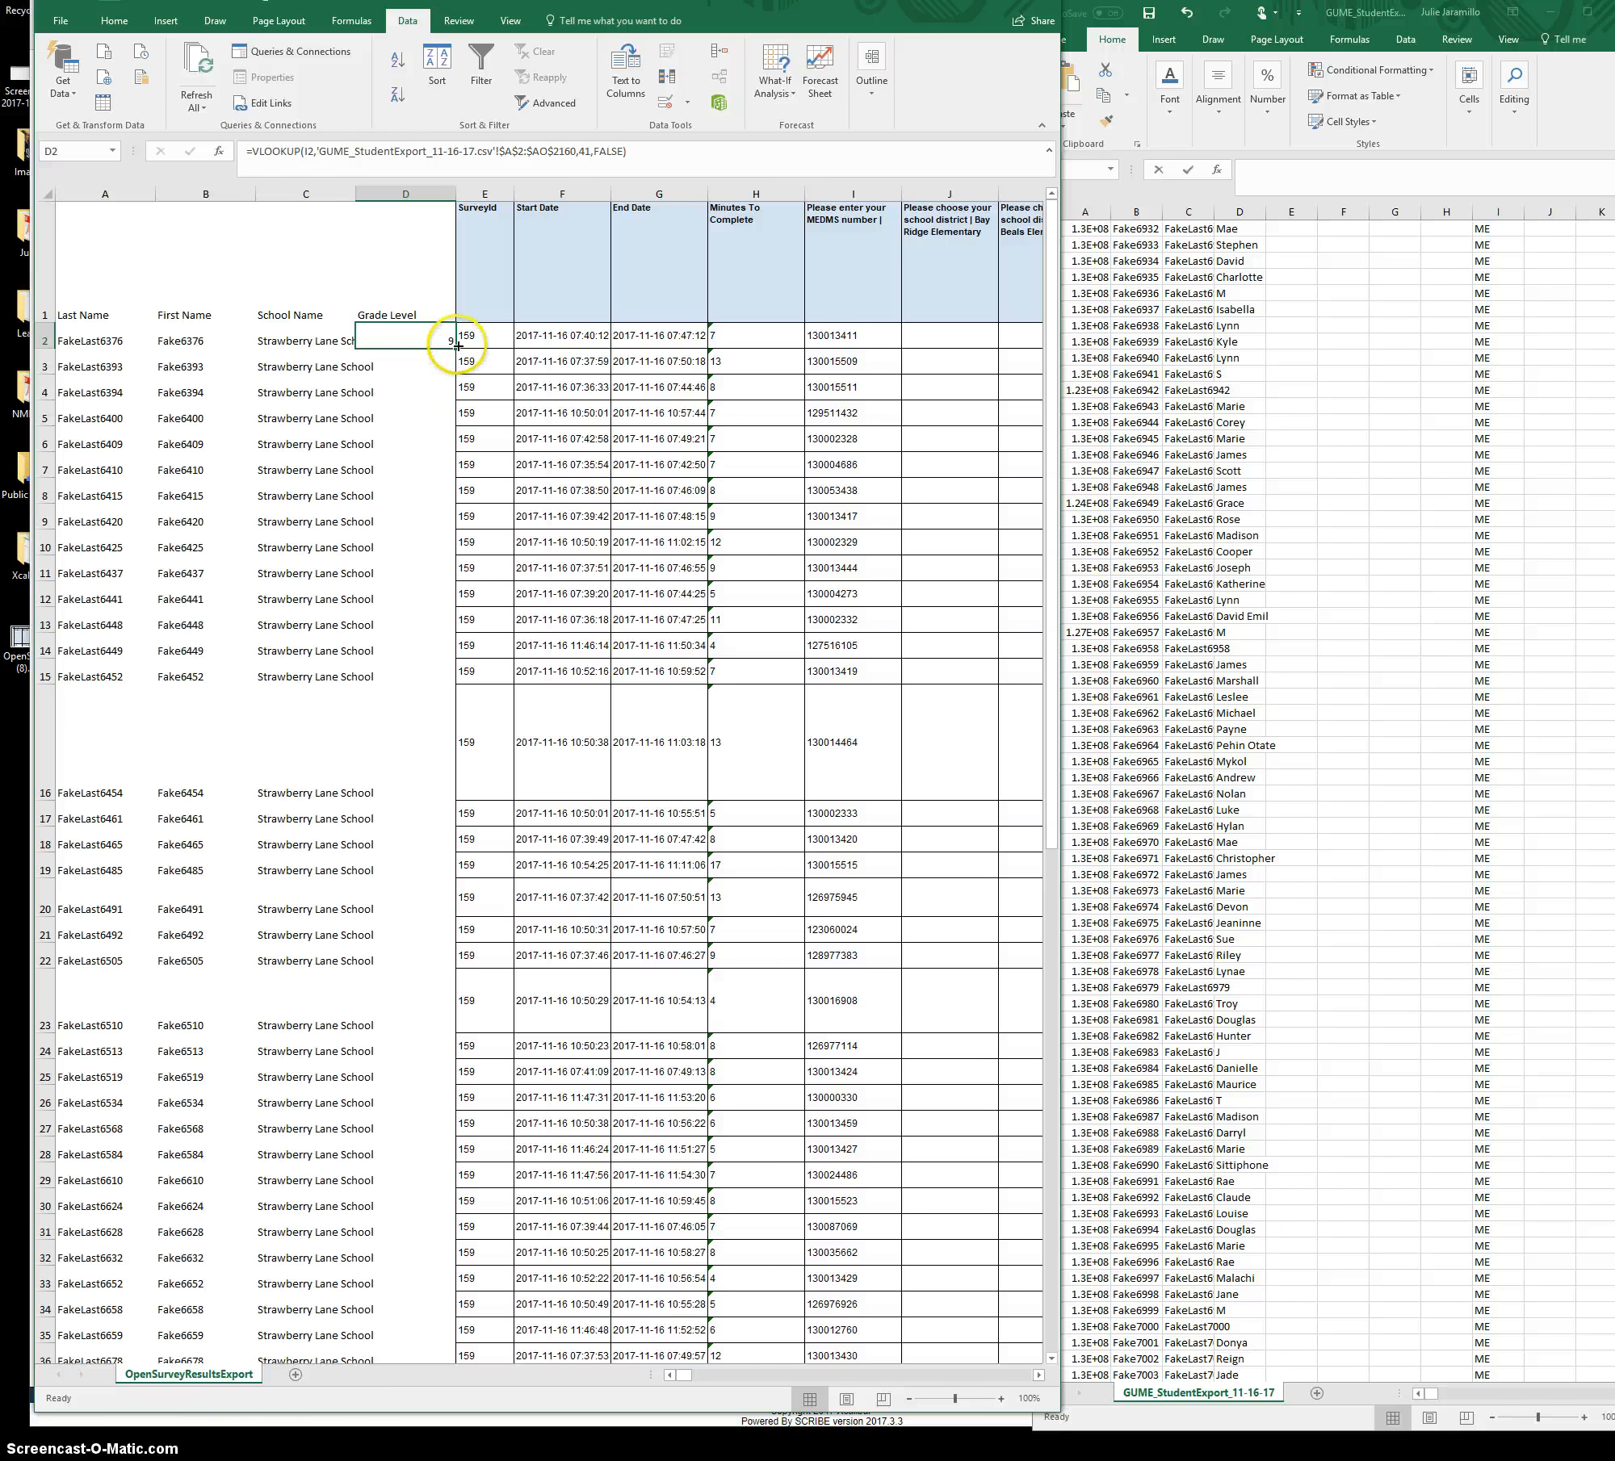
double_click(457, 346)
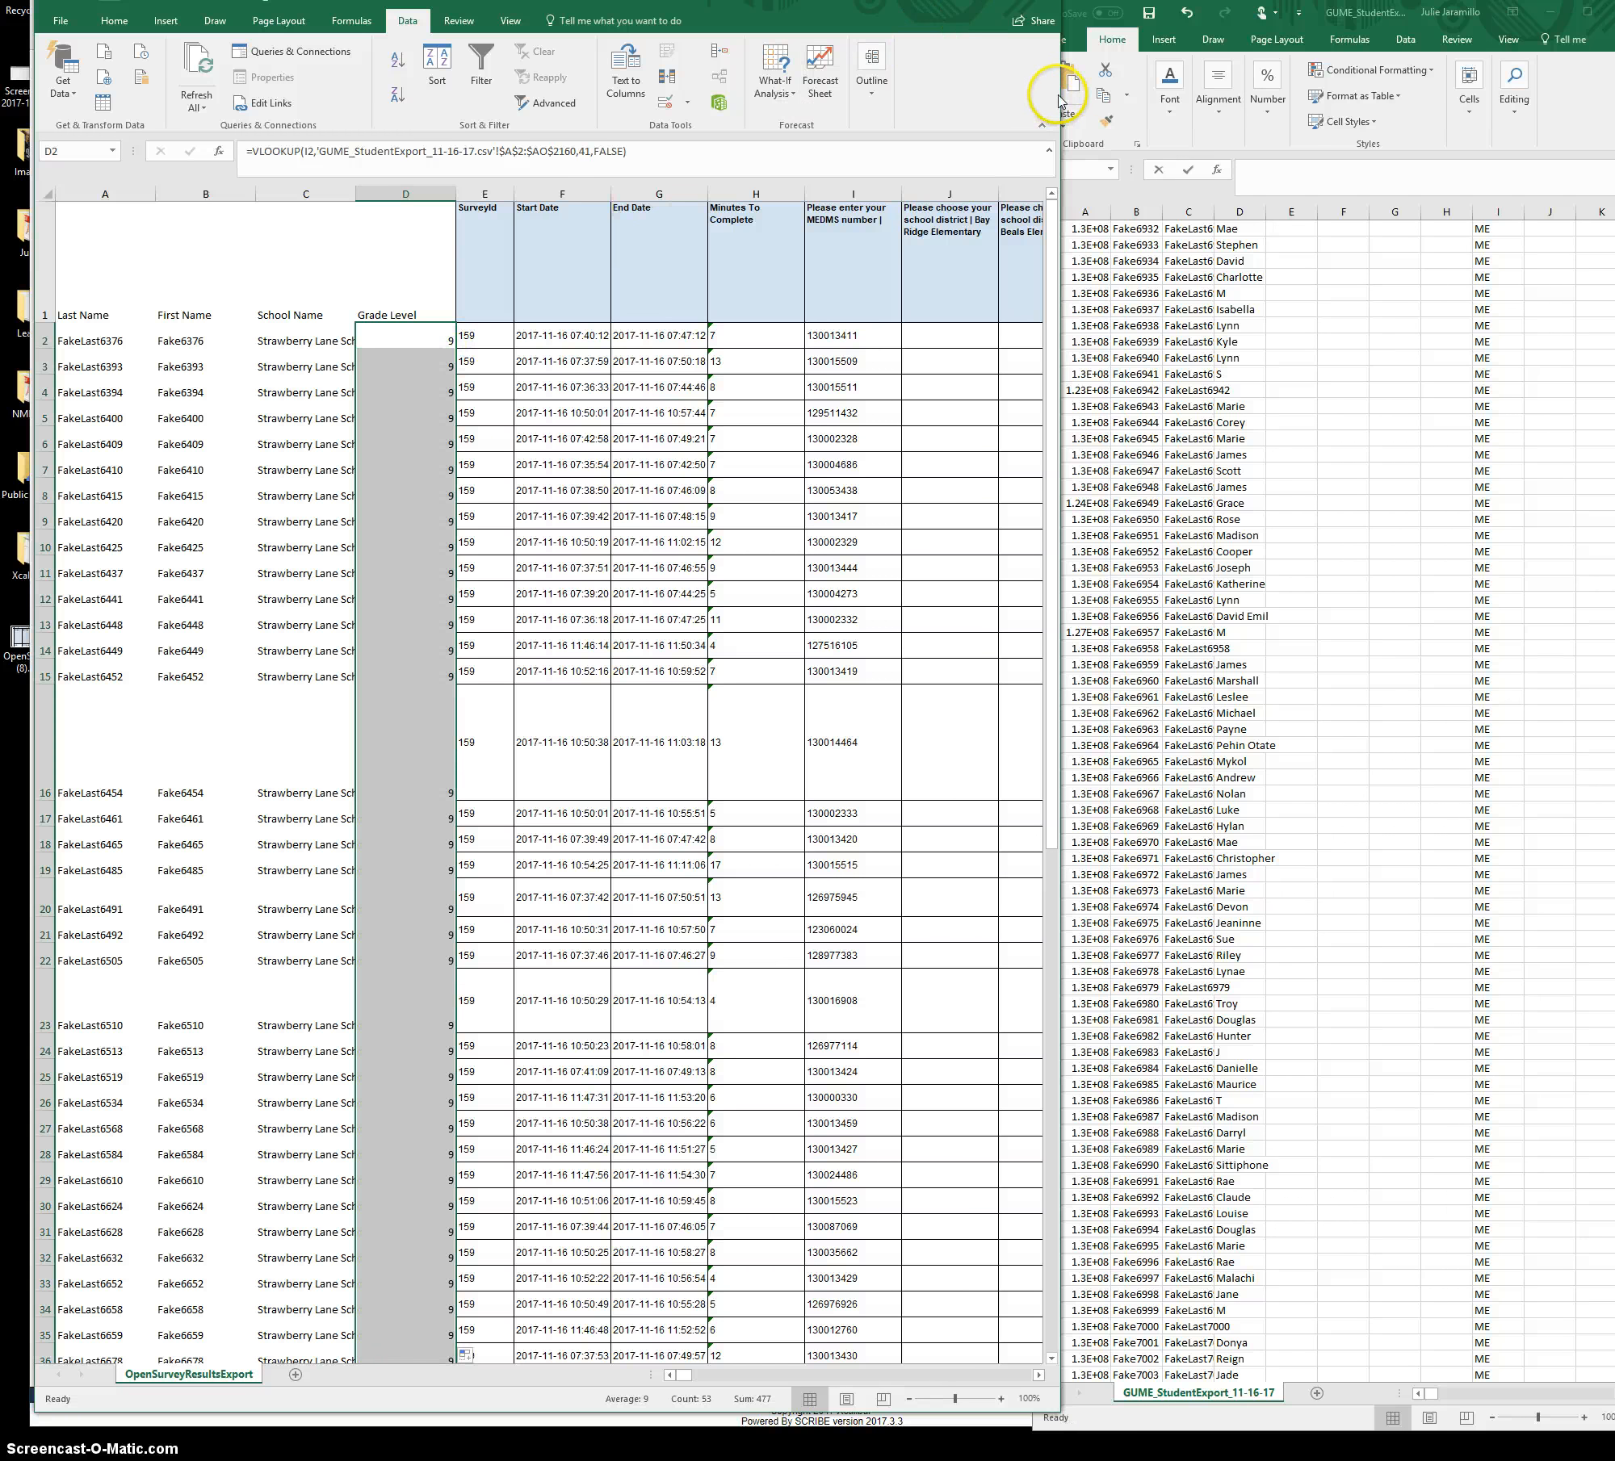
- Widen the survey results window and autofit columns A through D to their contents
left_click_drag(1063, 95, 1599, 135)
left_click(368, 252)
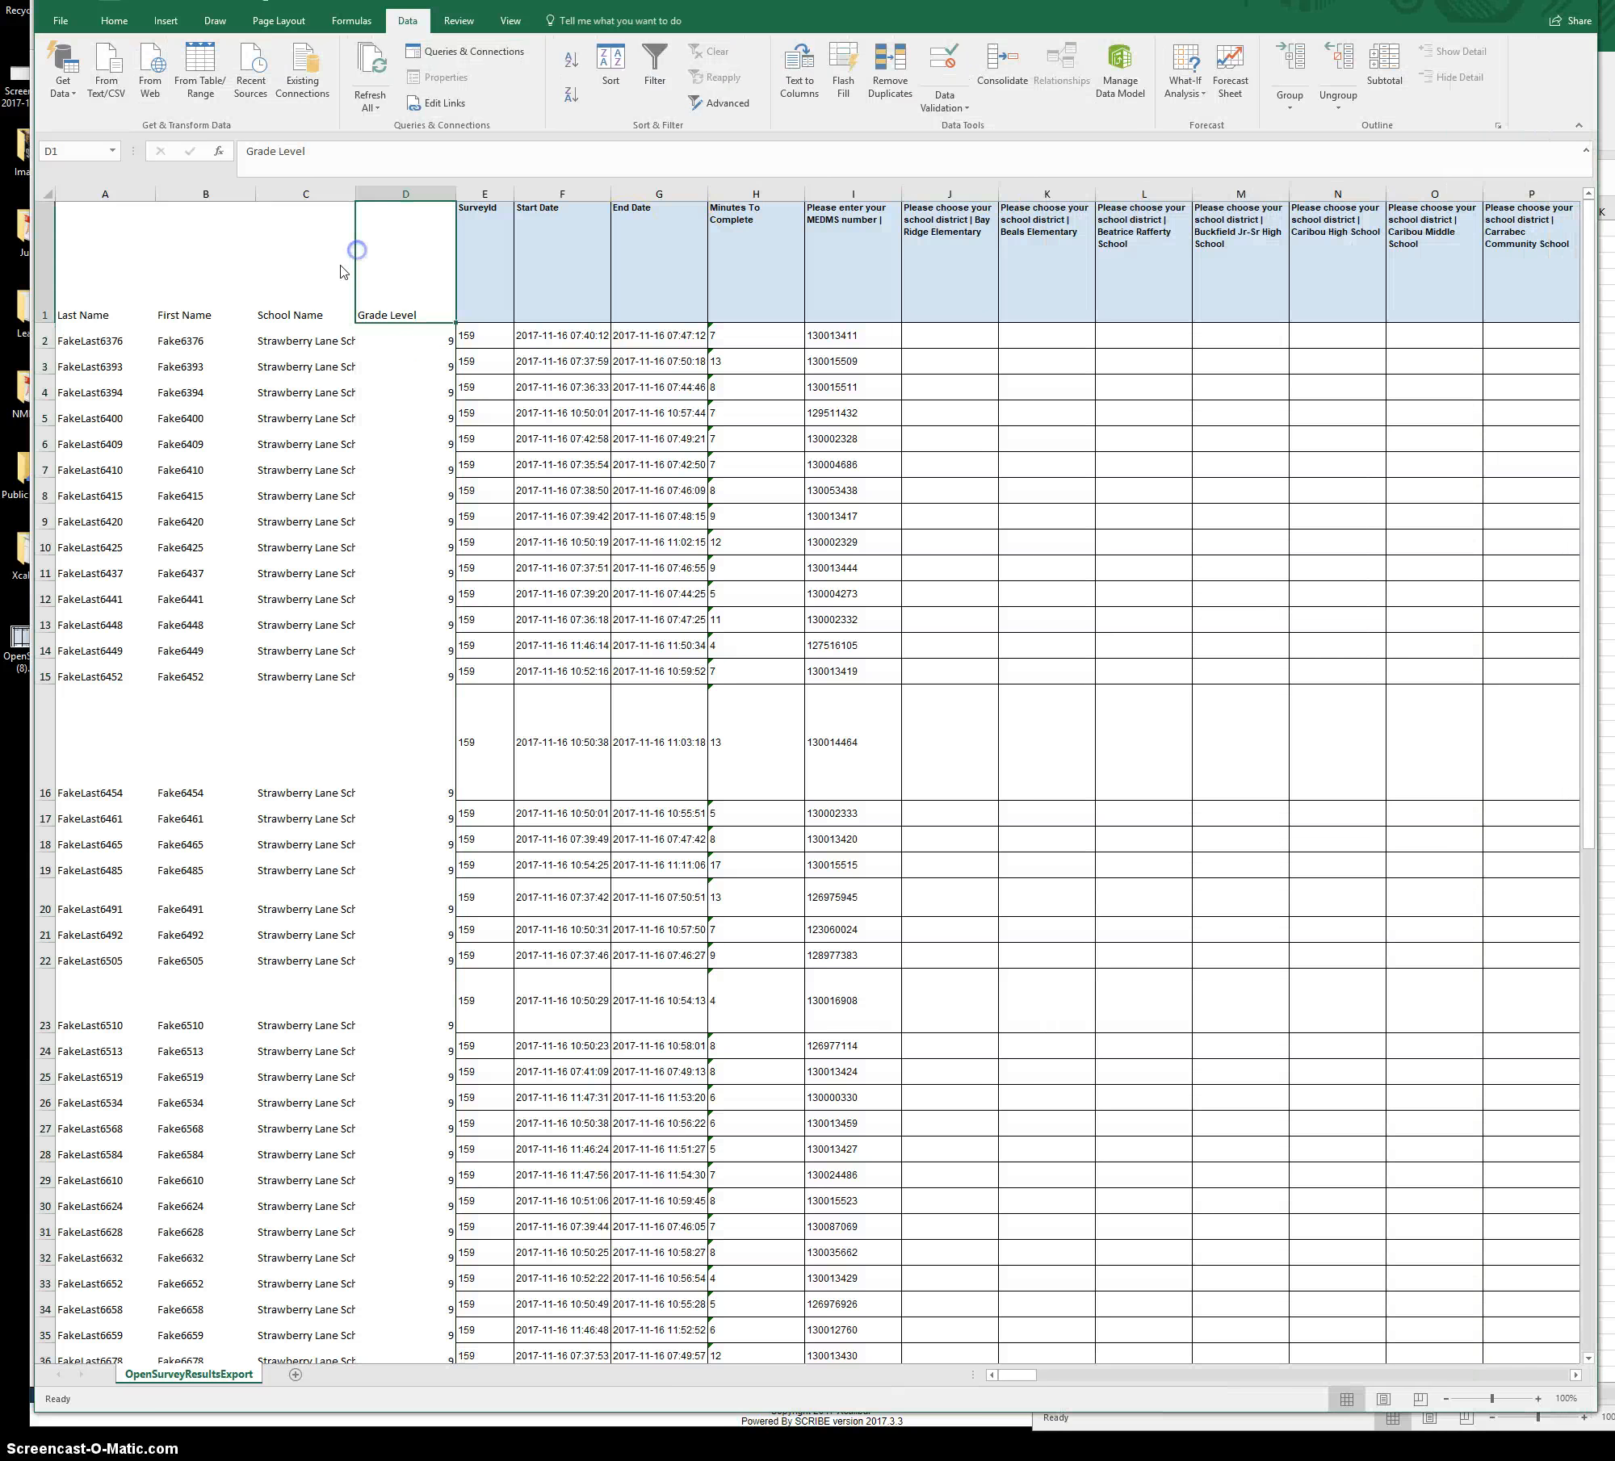
left_click(128, 196)
left_click_drag(128, 196, 436, 195)
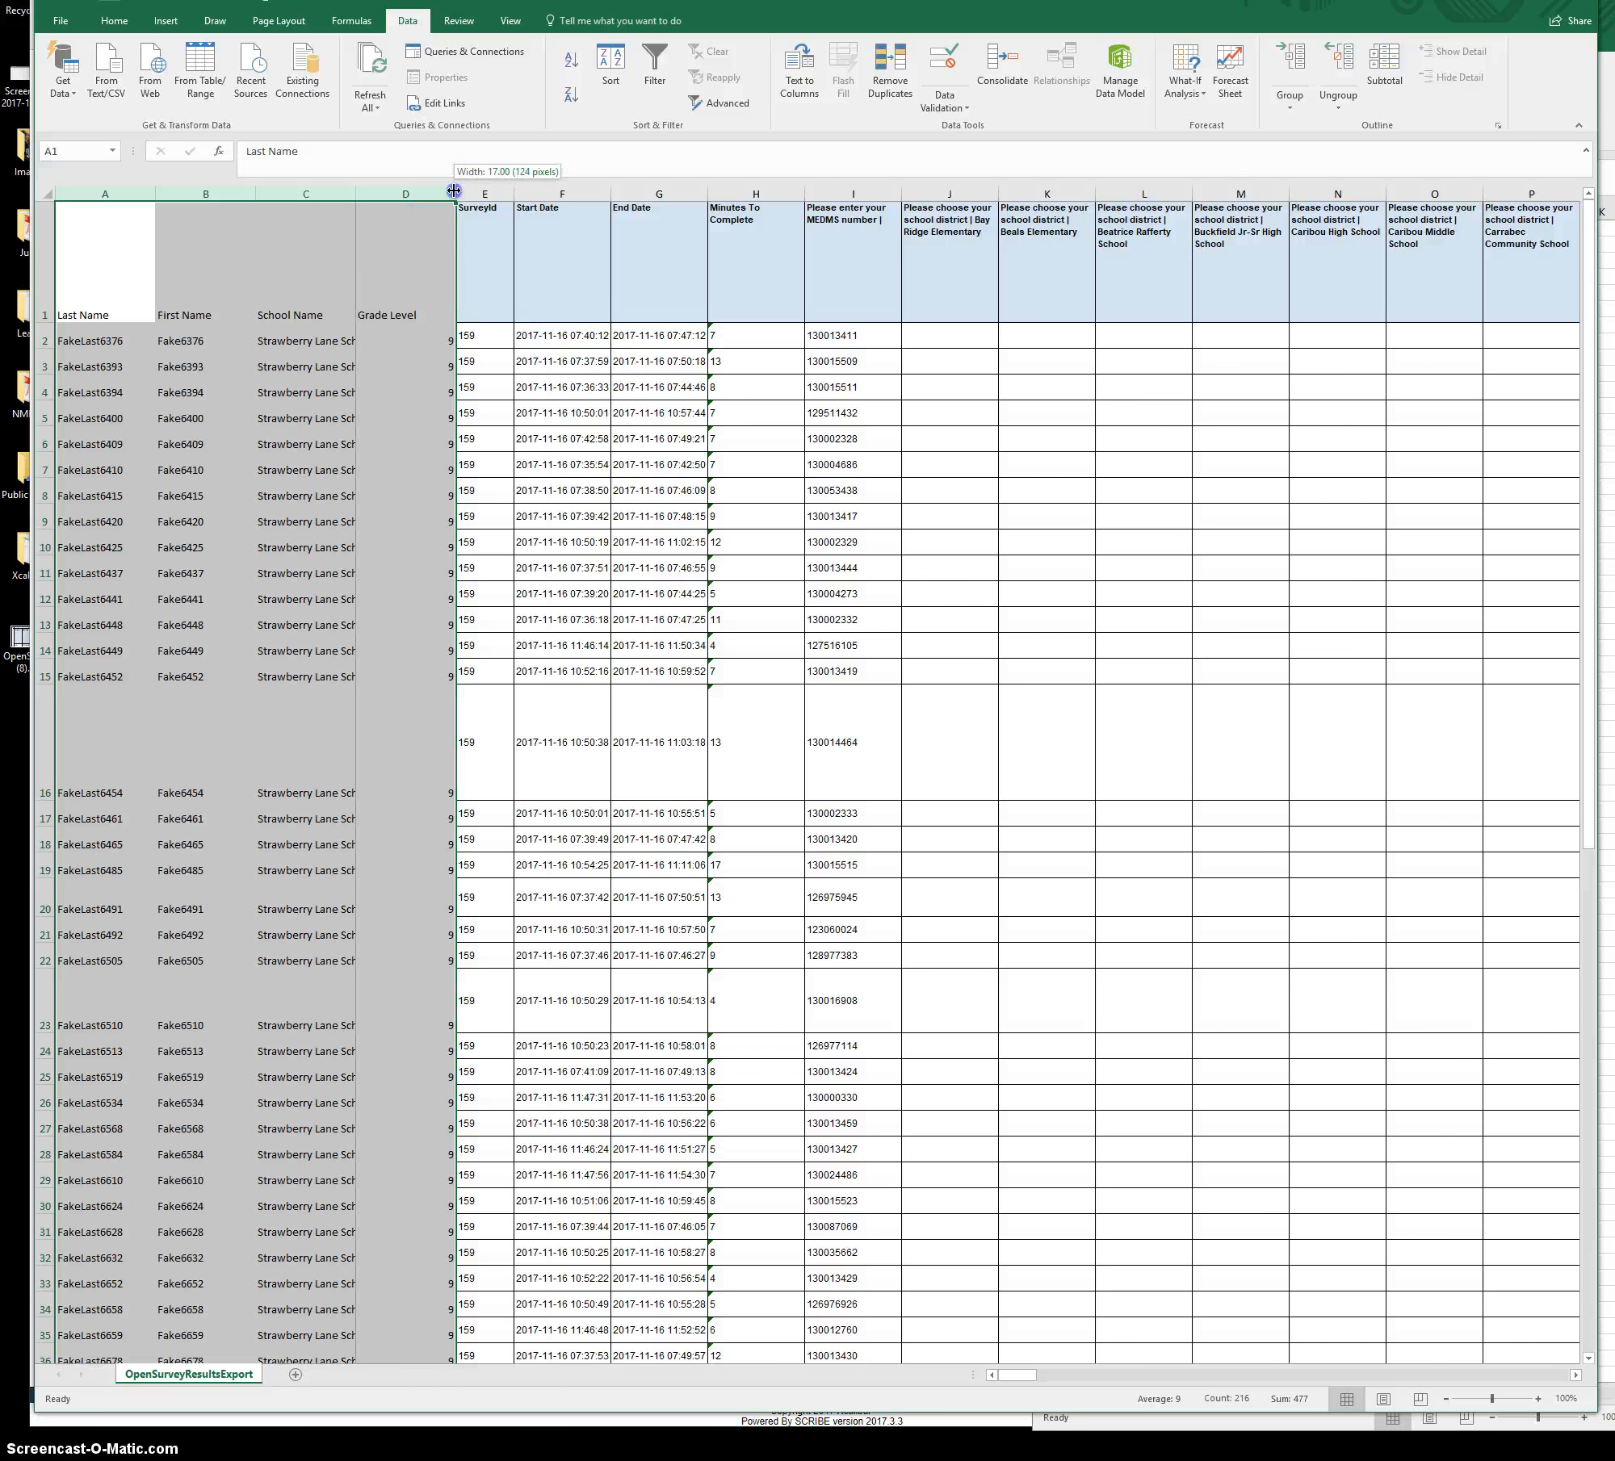
double_click(456, 194)
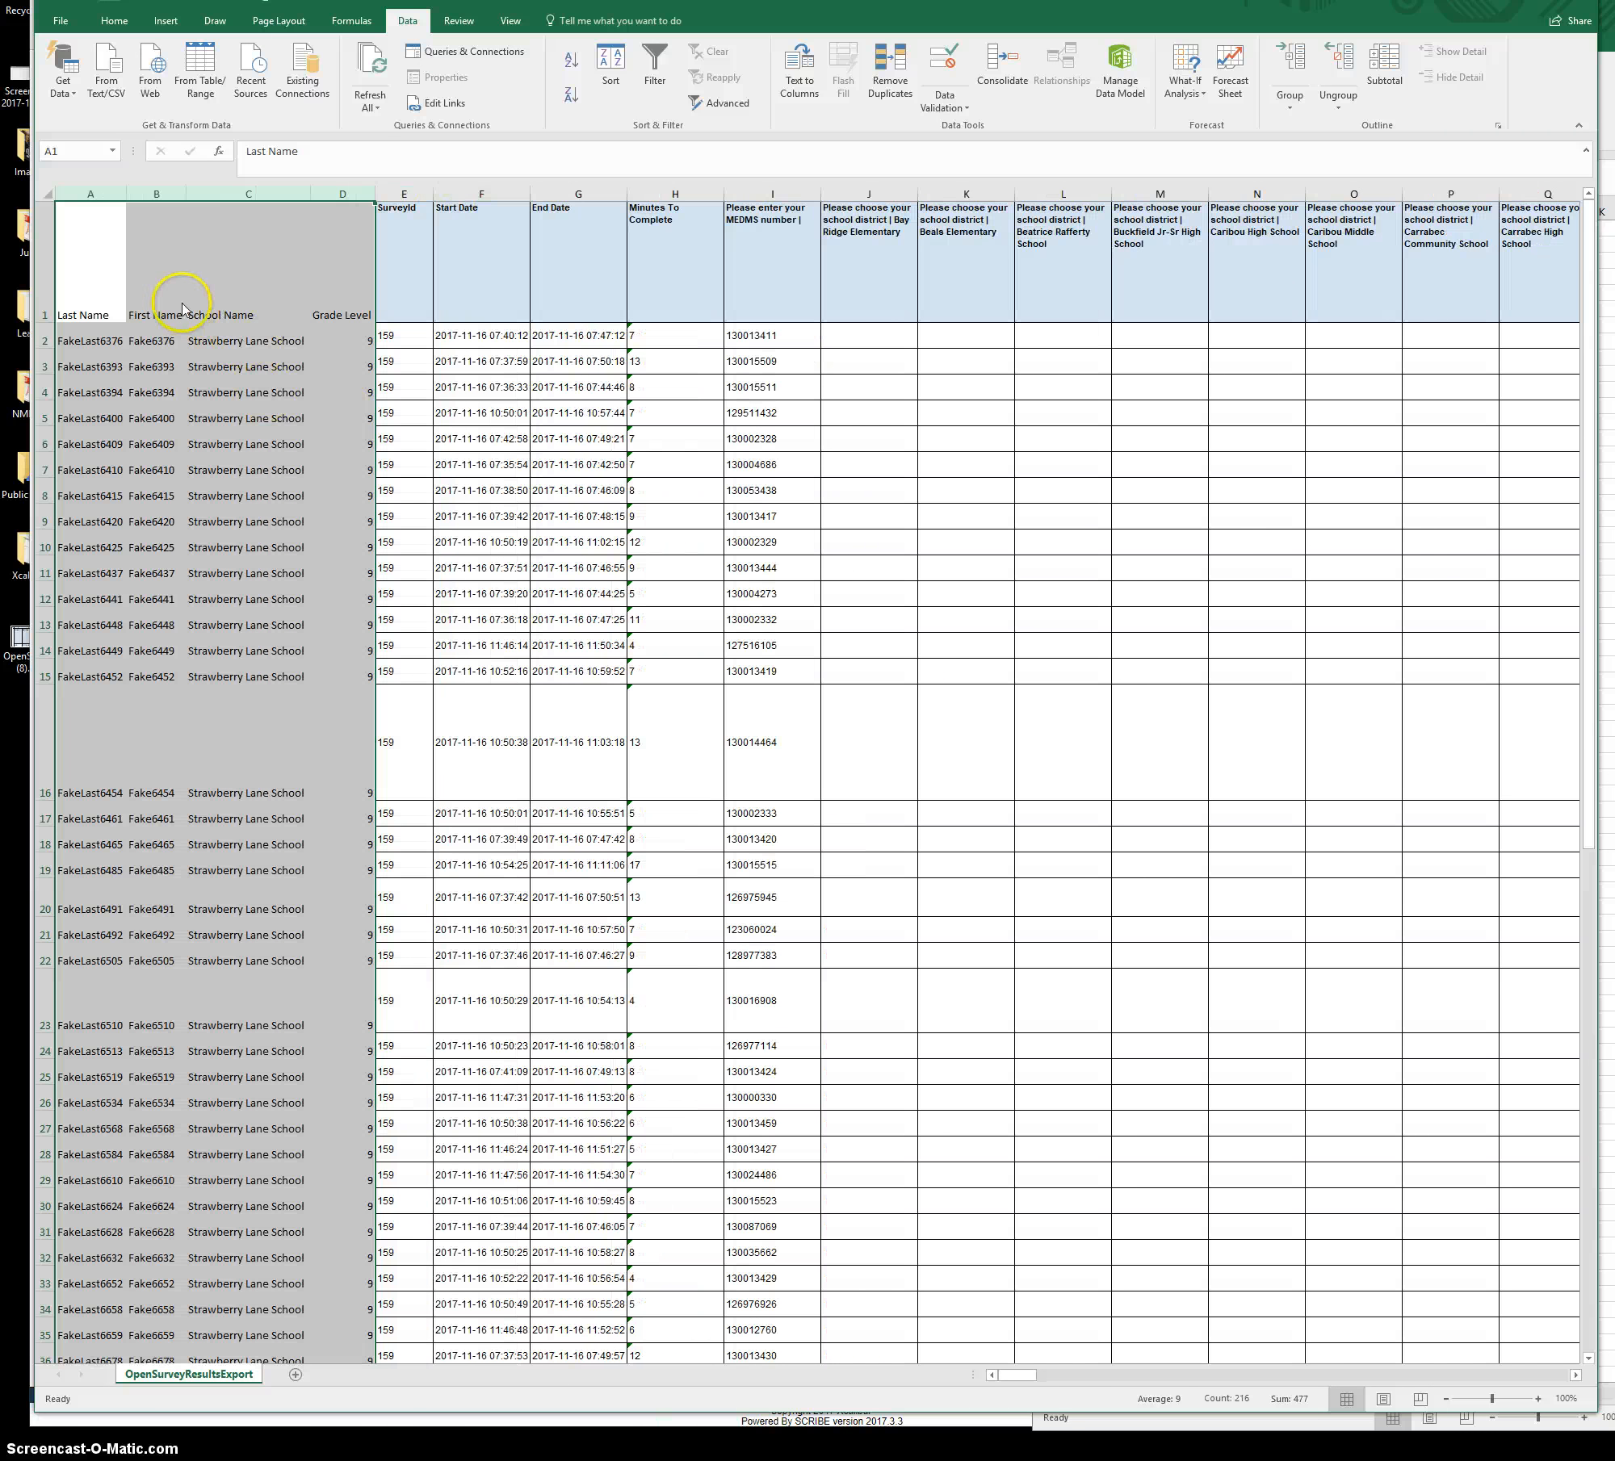
left_click(83, 271)
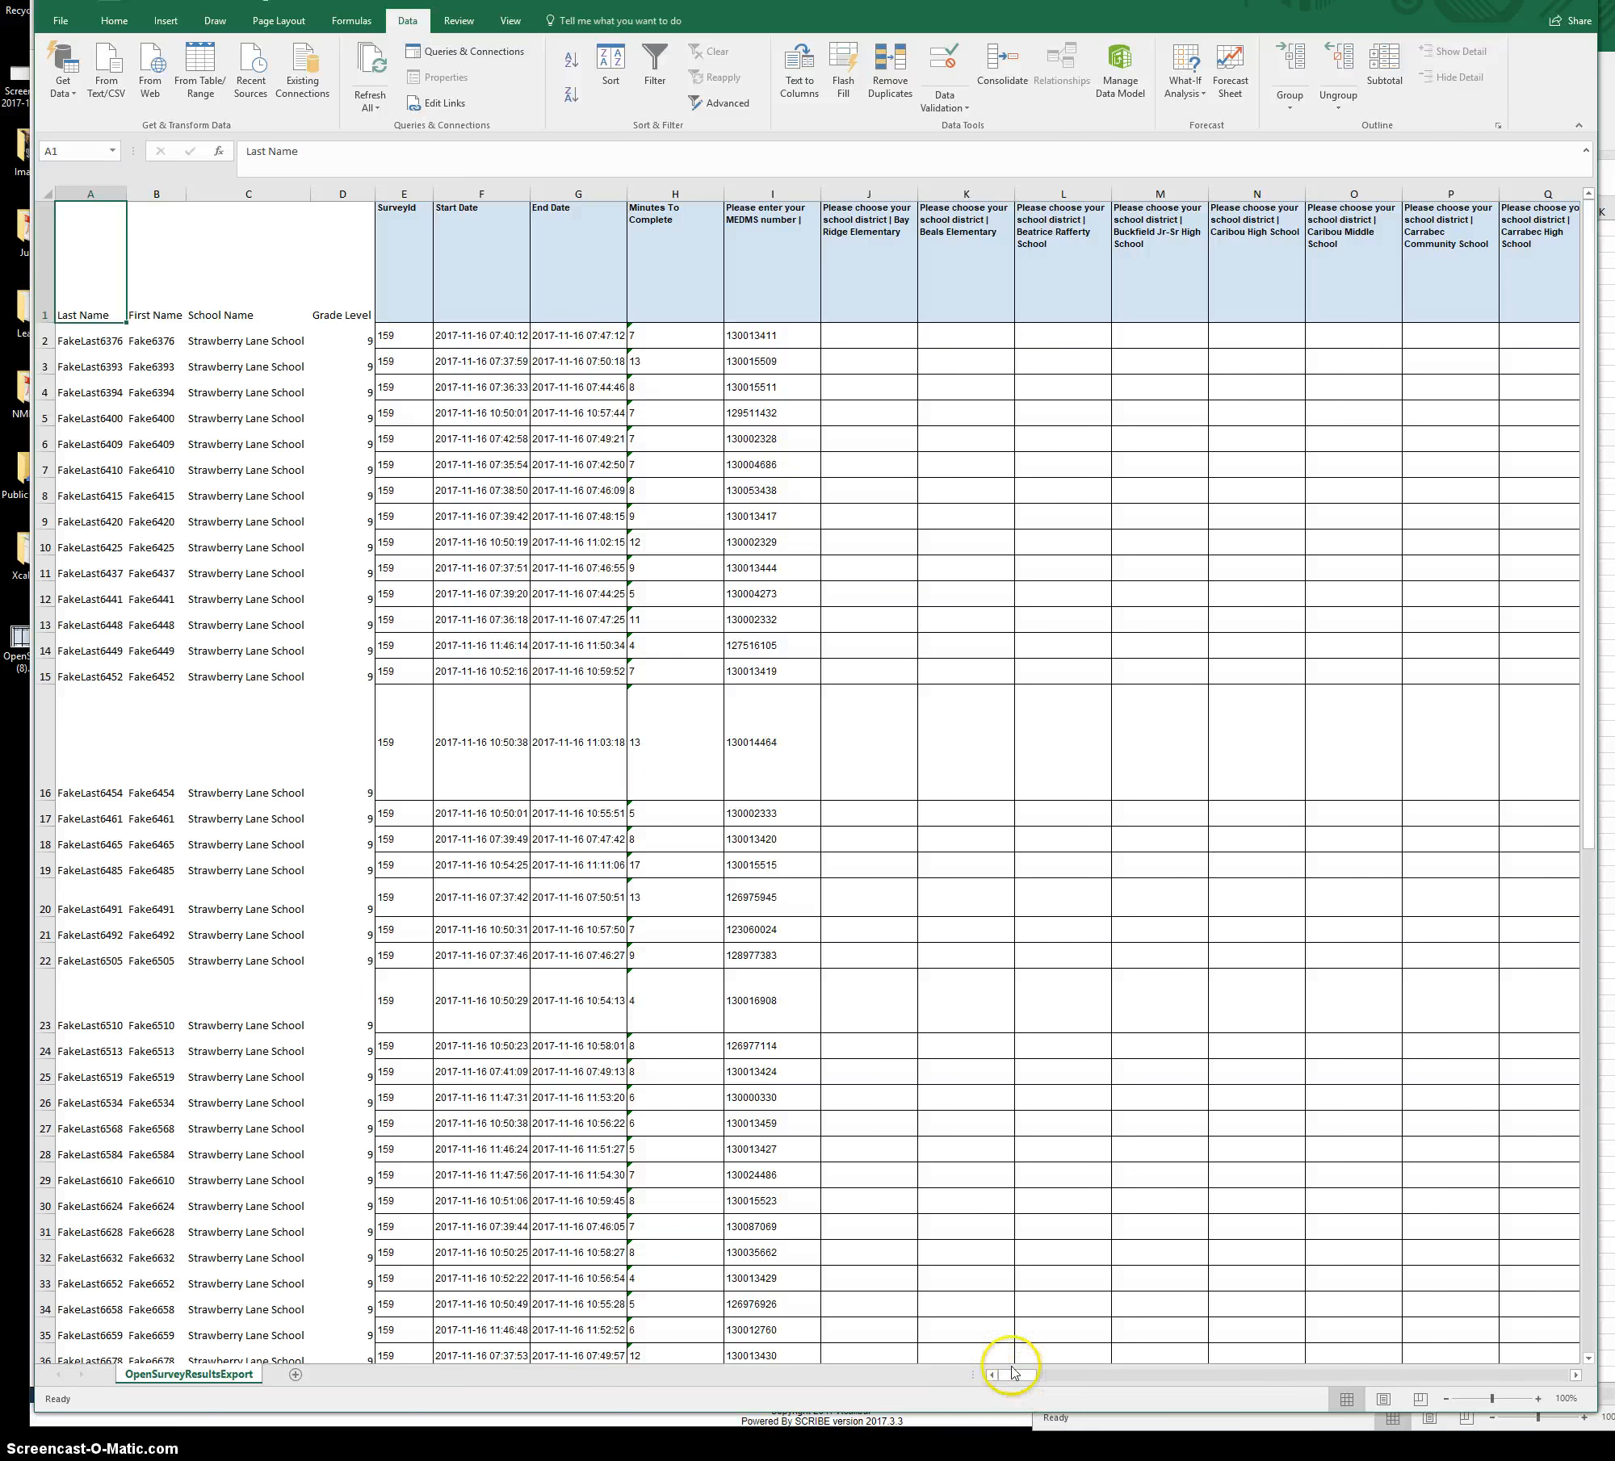
mouse_move(1019, 1381)
left_mouse_down()
mouse_move(1369, 1375)
mouse_move(1002, 1348)
left_mouse_up()
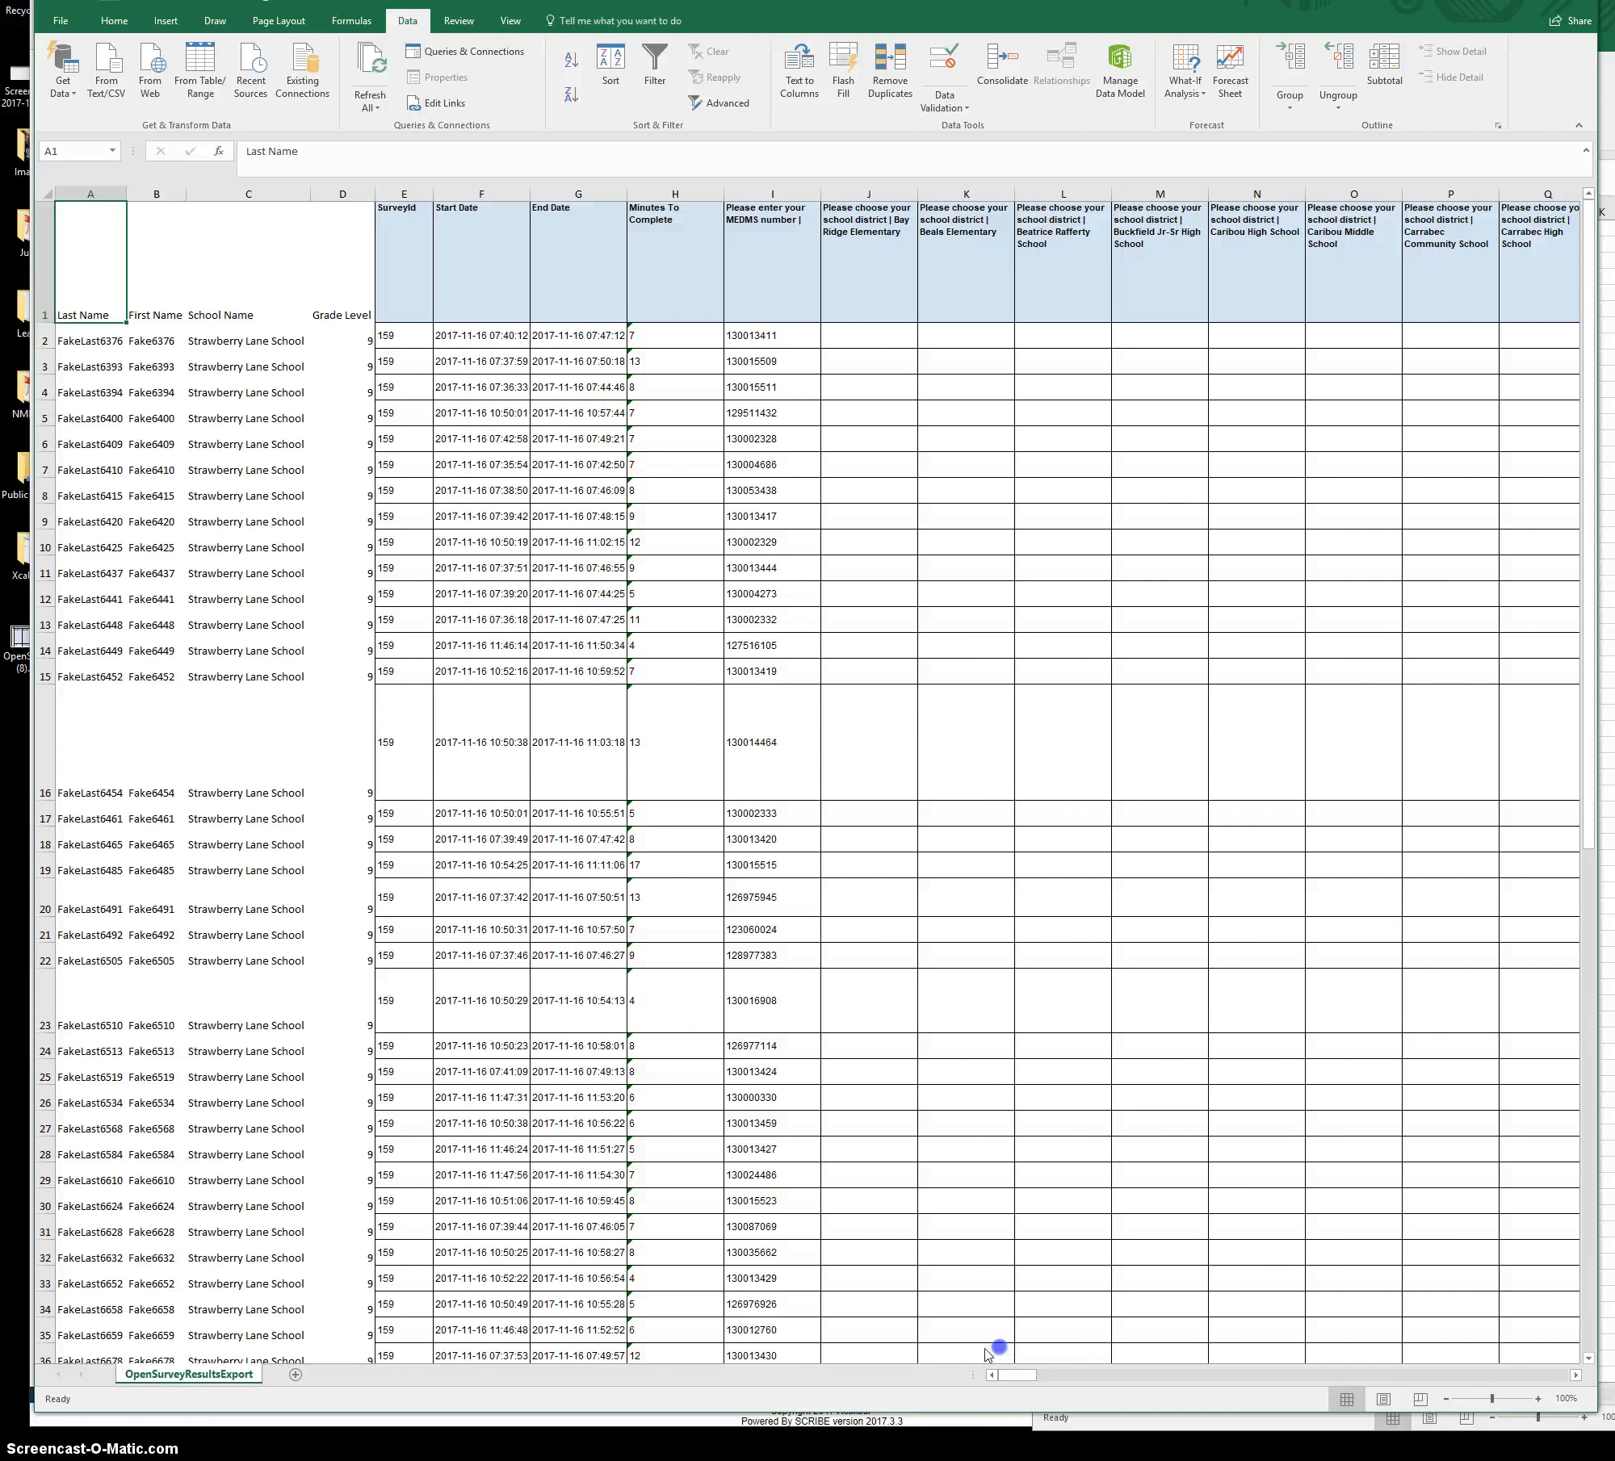